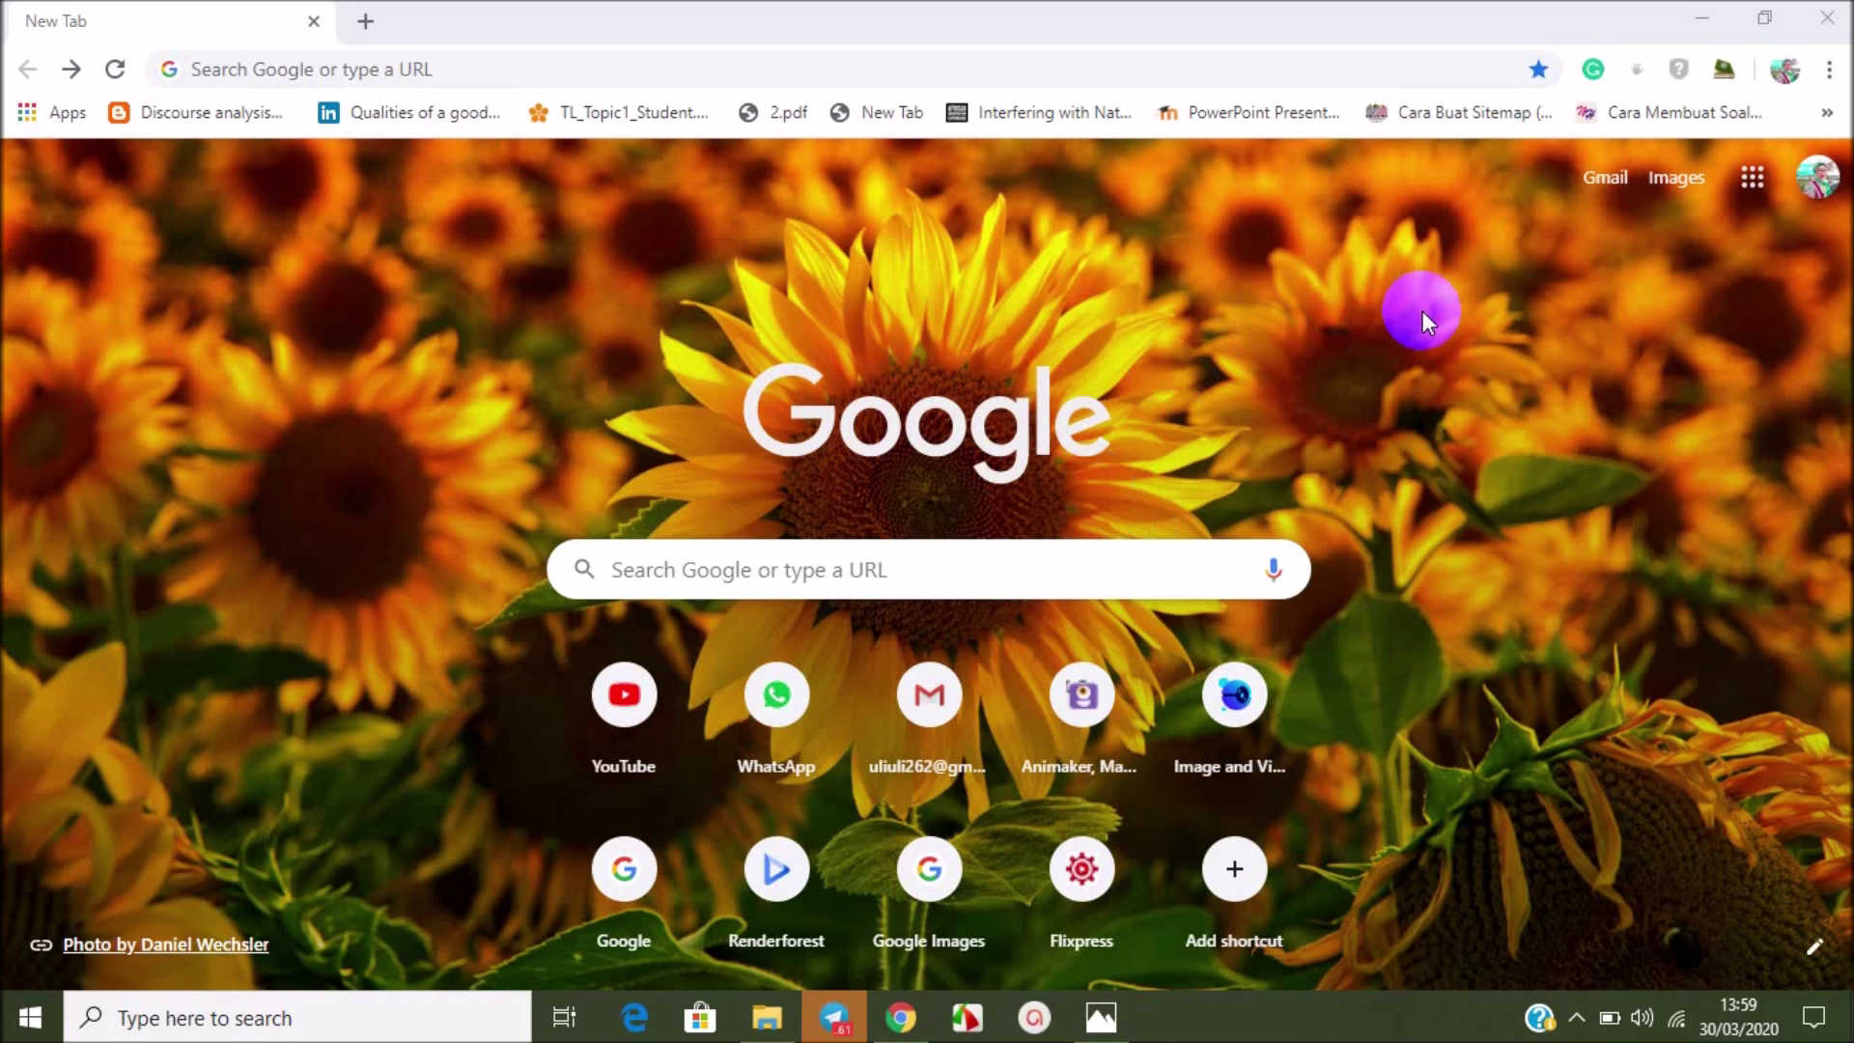
Step: Search Google for 'animaker' and open the first result, the official Animaker home page
left_click(985, 573)
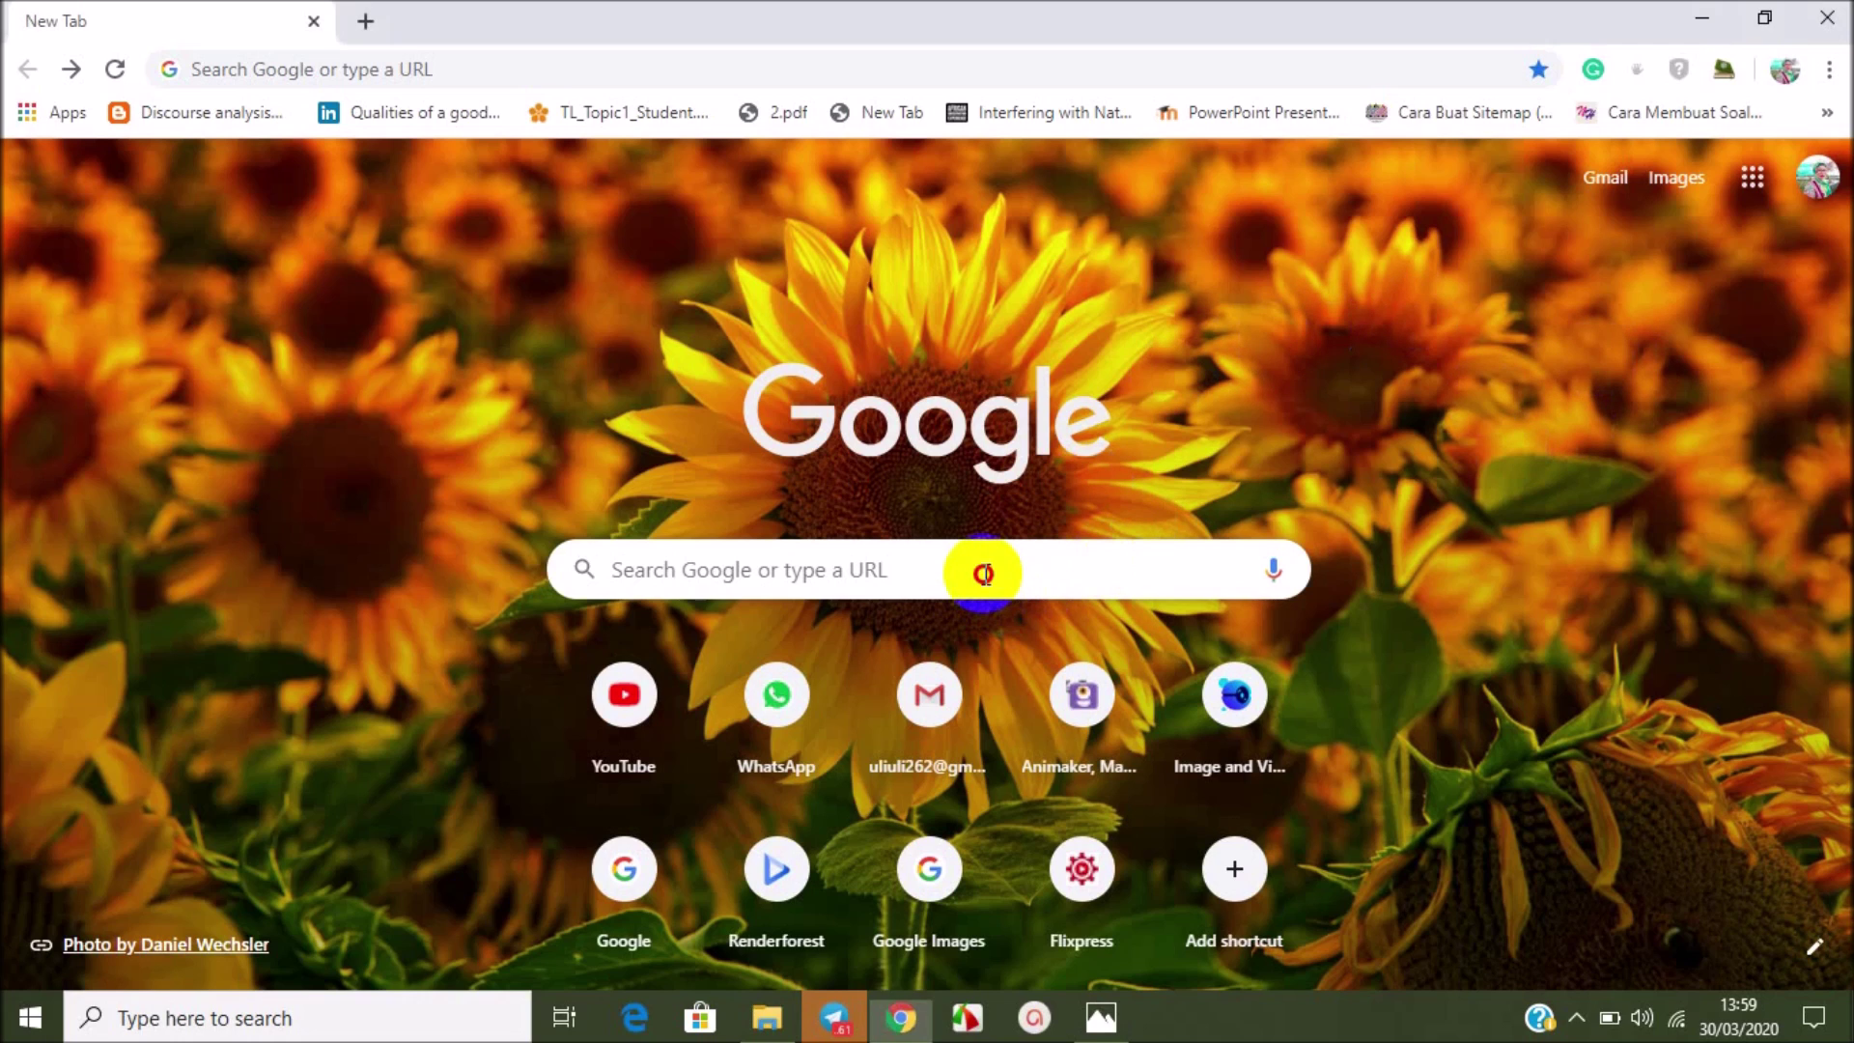
type("animaker")
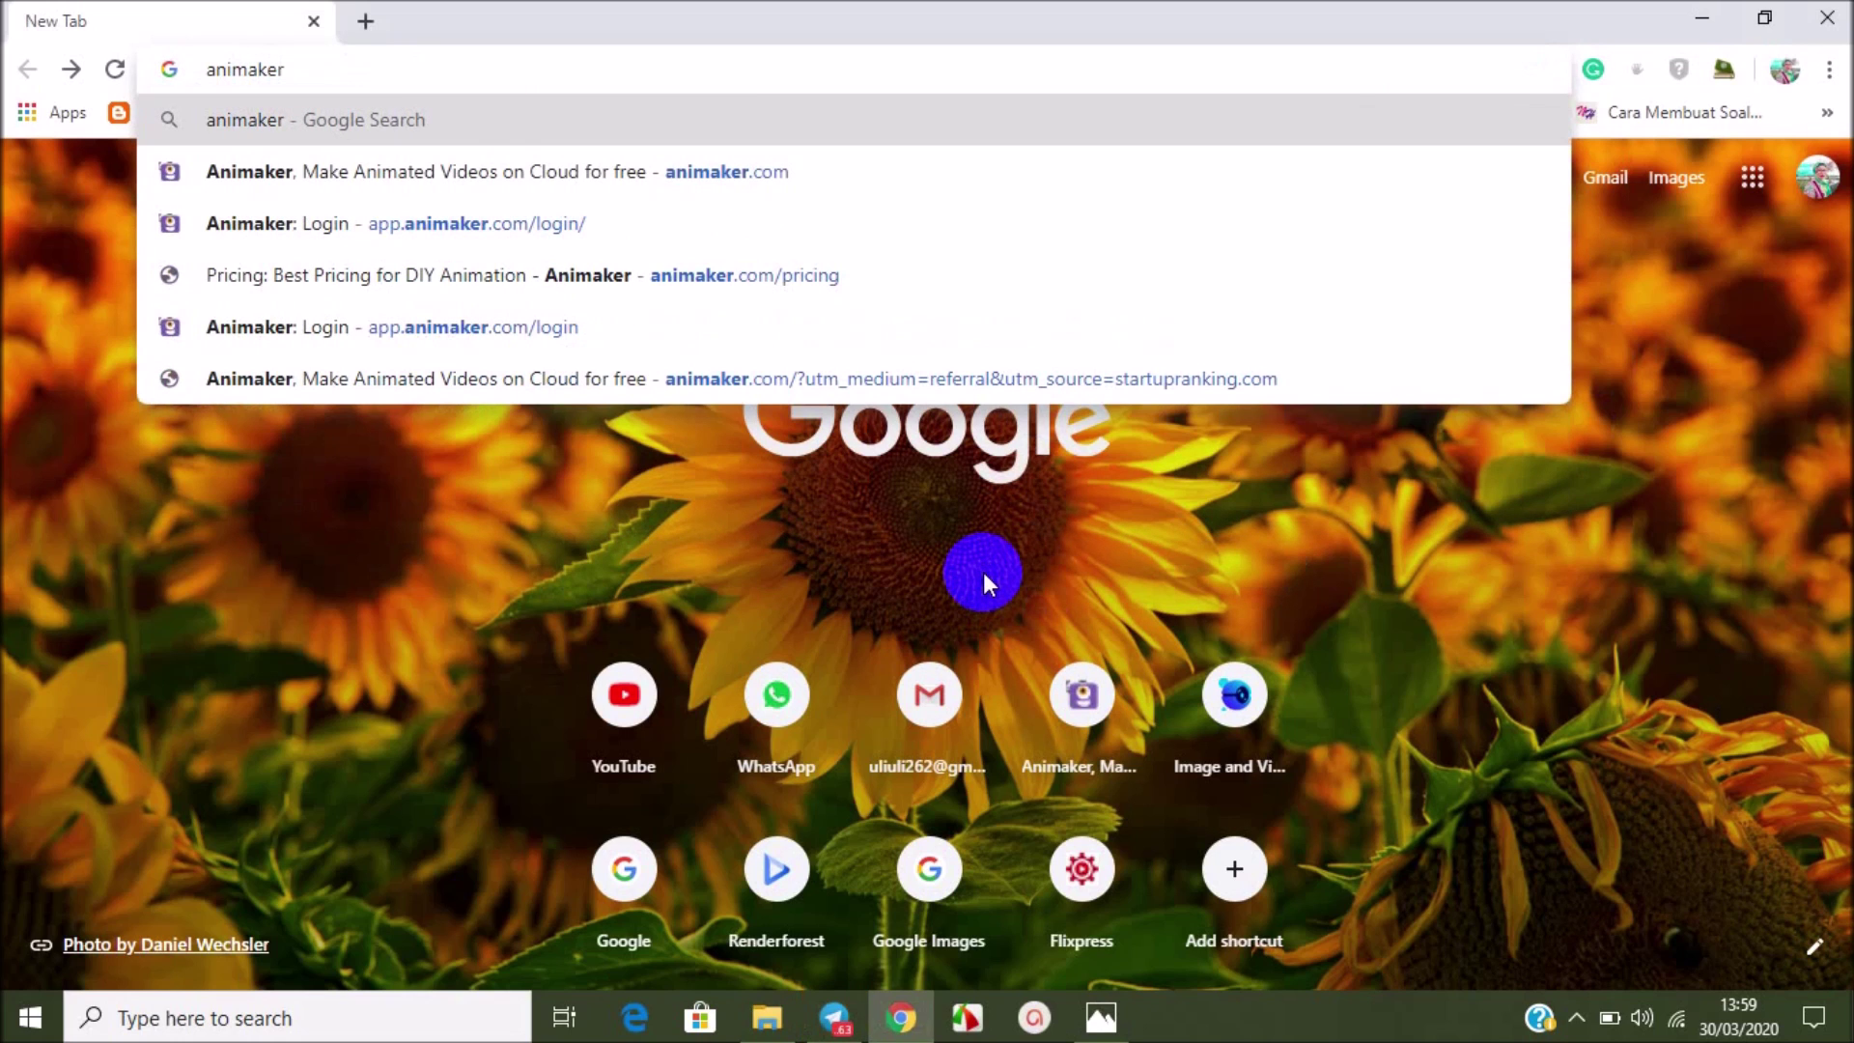
key("Return")
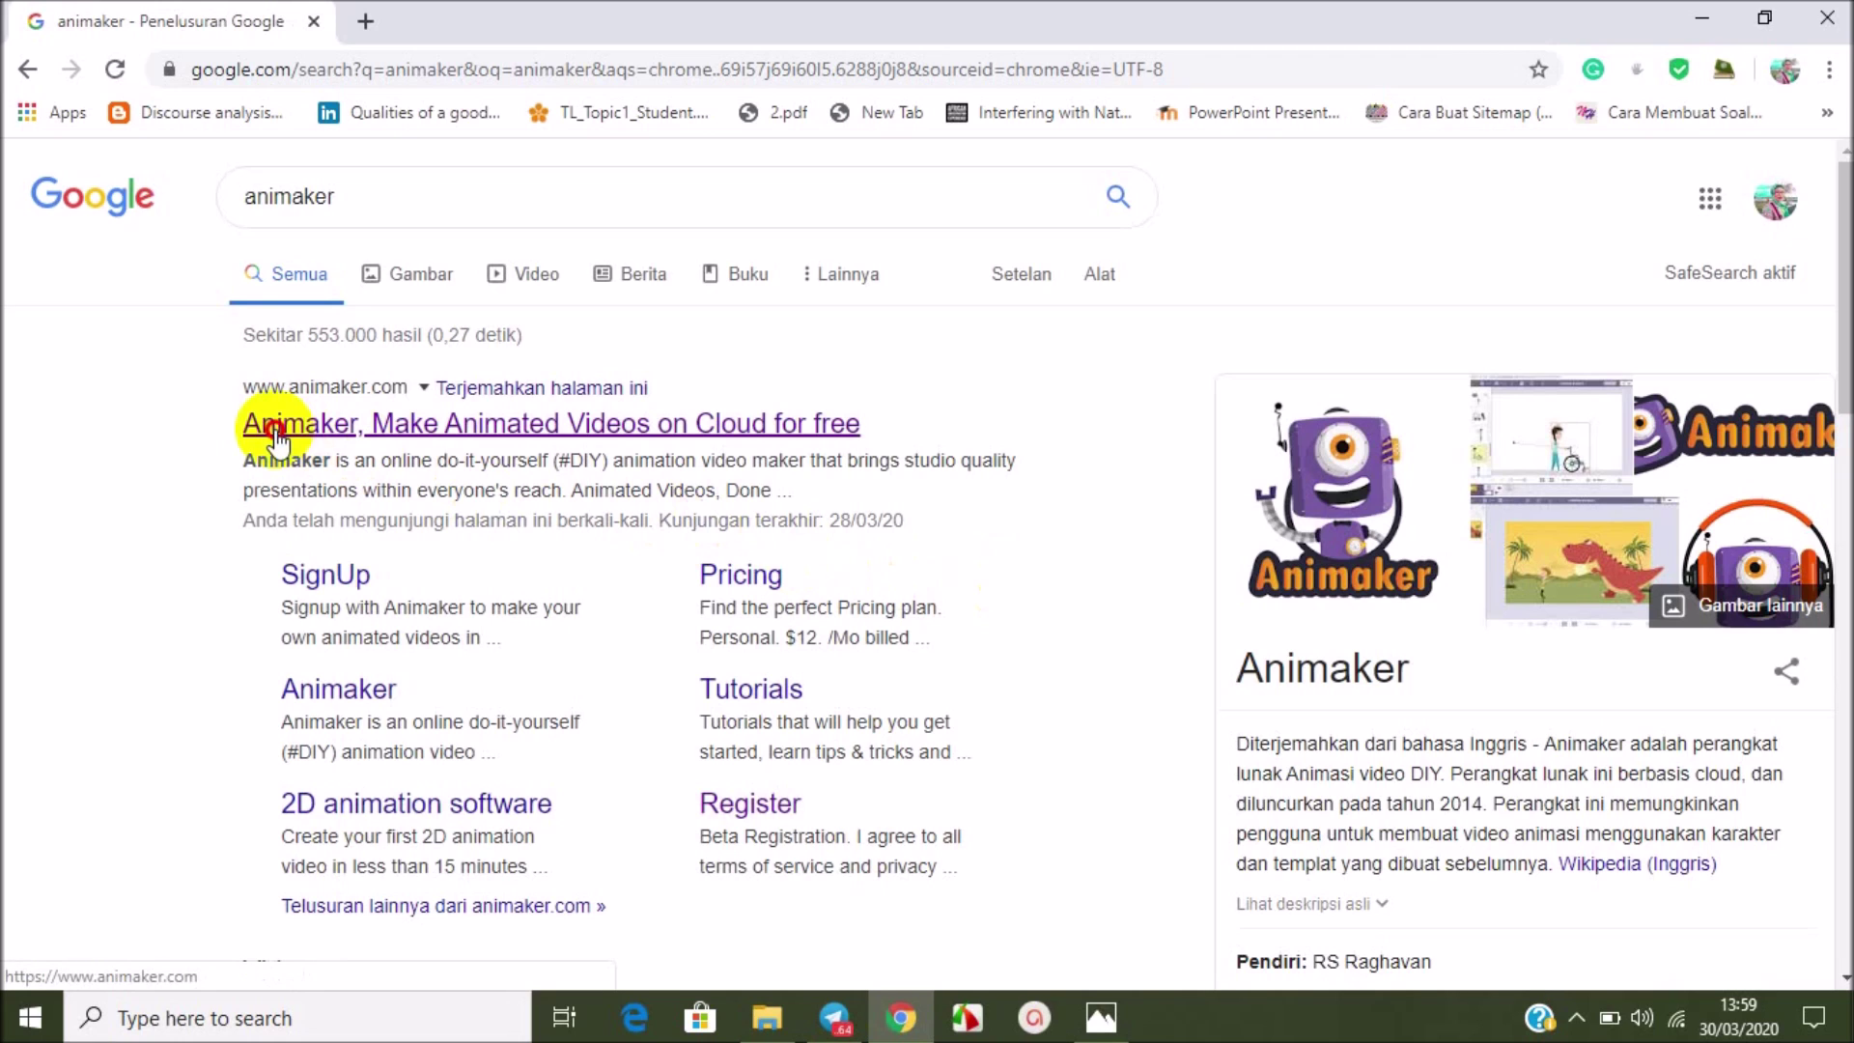
left_click(276, 432)
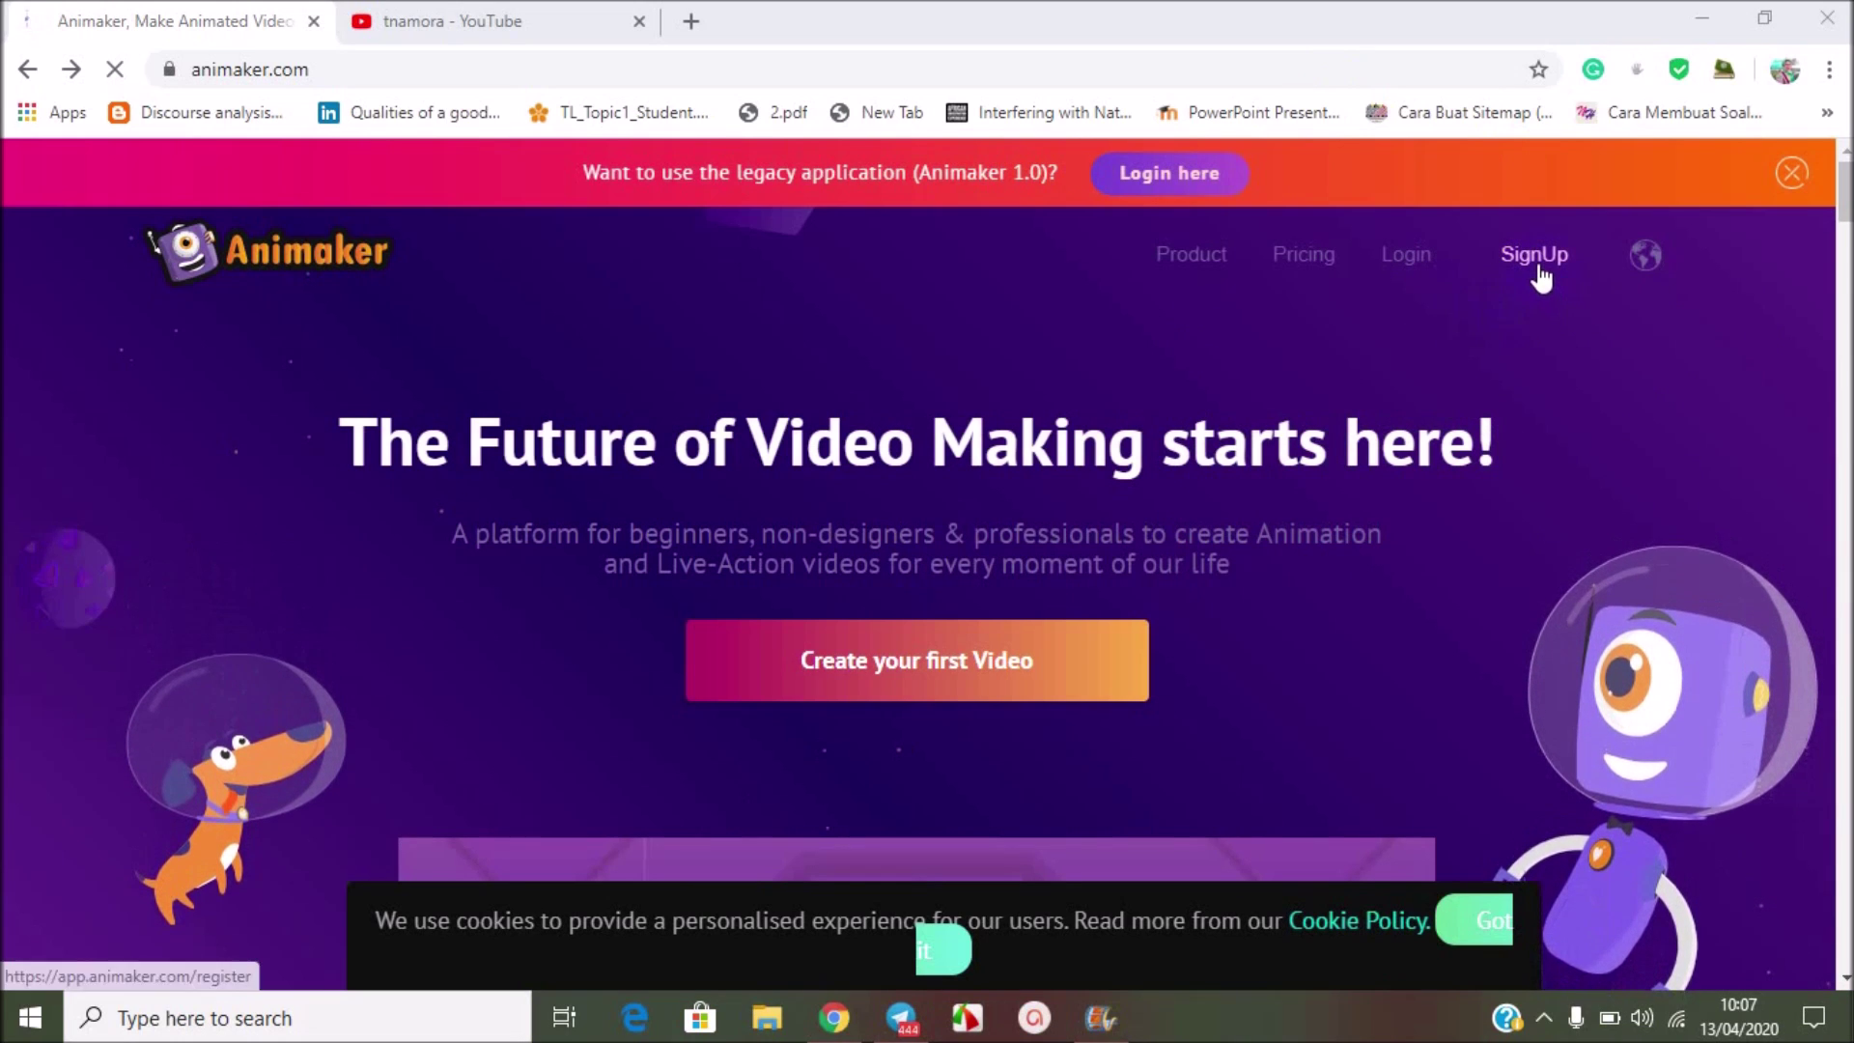
Step: Sign up for Animaker with the Google account, then open Gmail in a new tab
left_click(1535, 256)
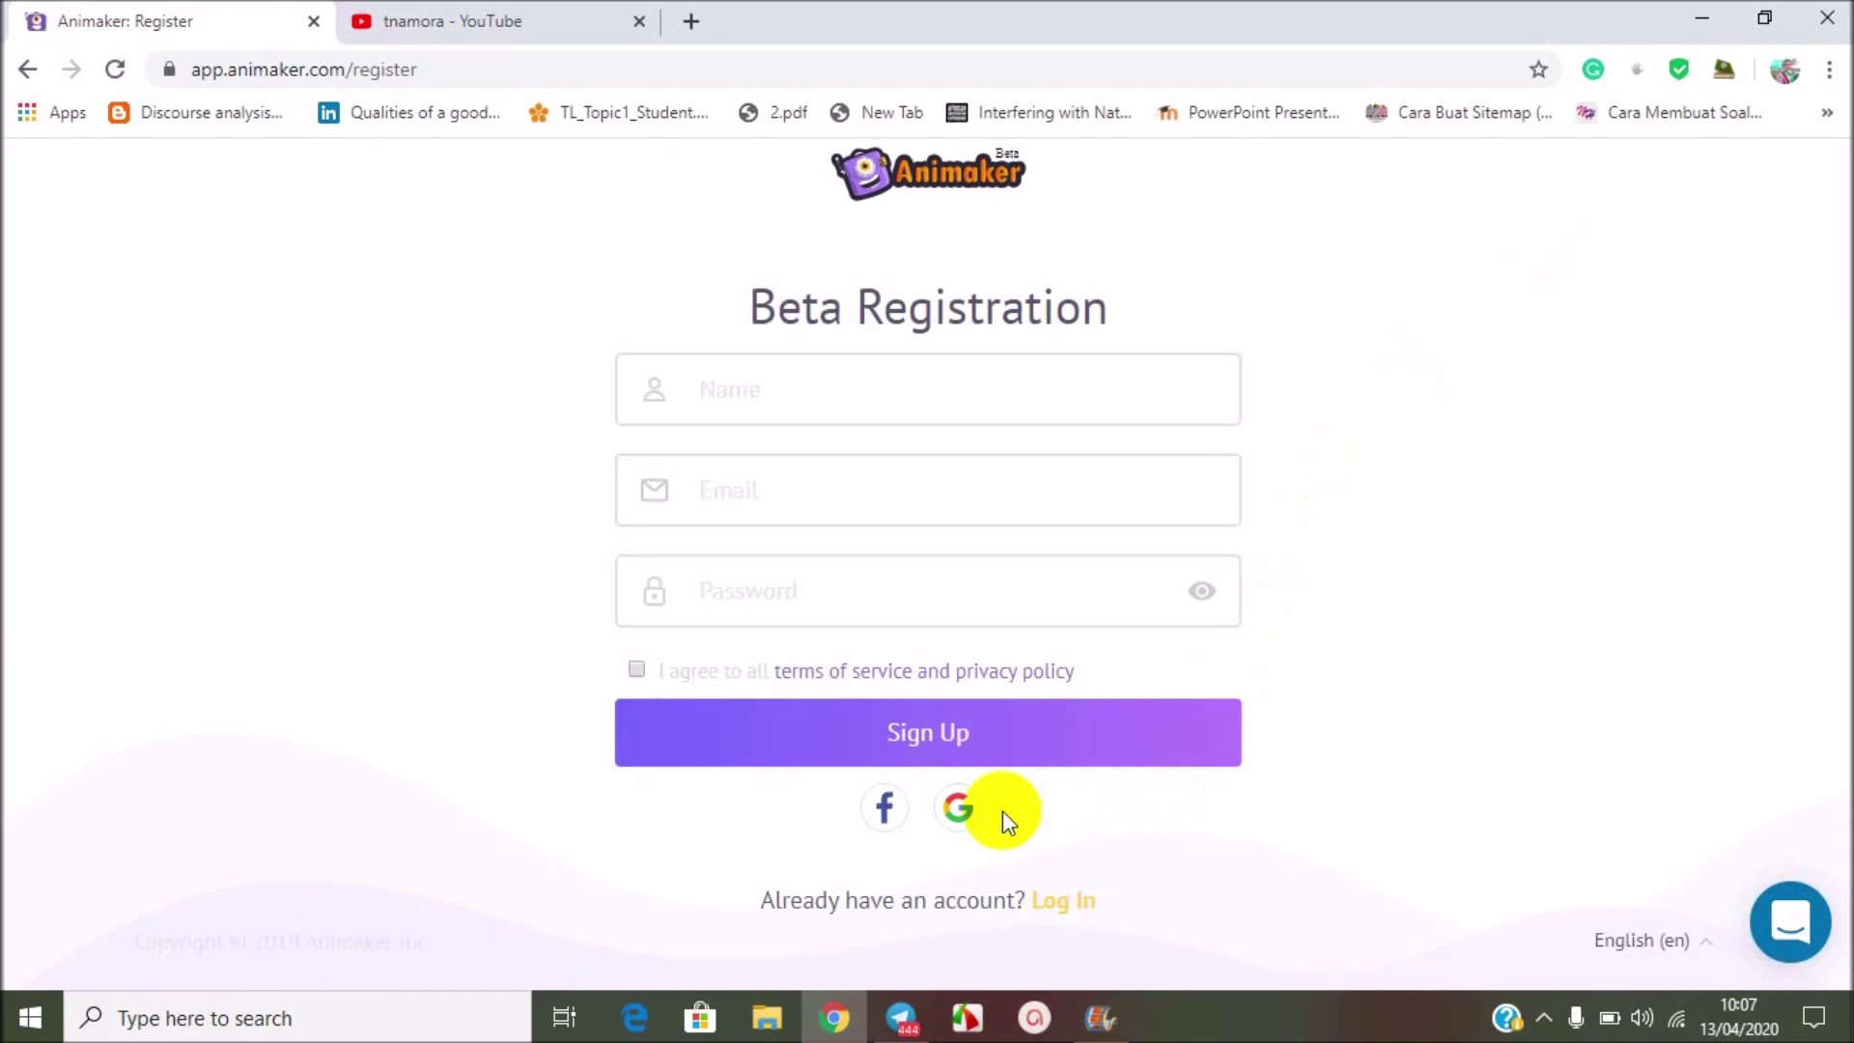
left_click(960, 811)
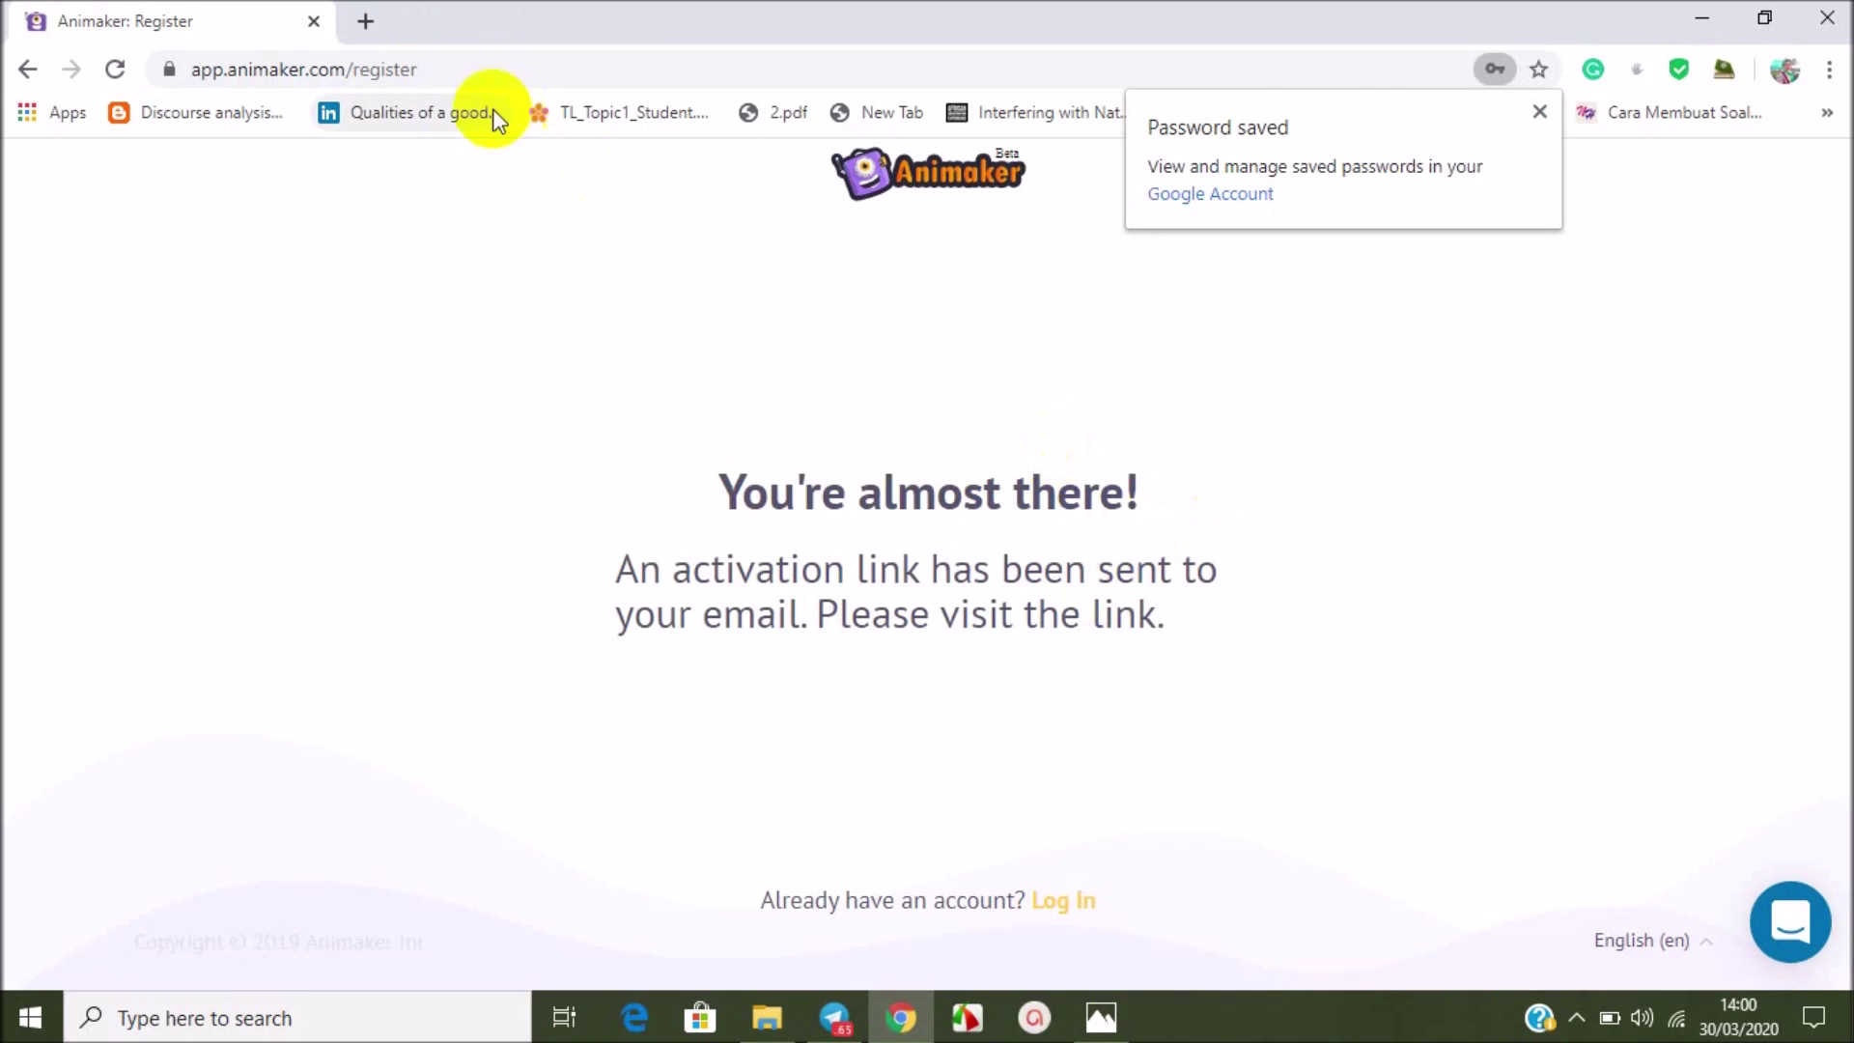
left_click(364, 20)
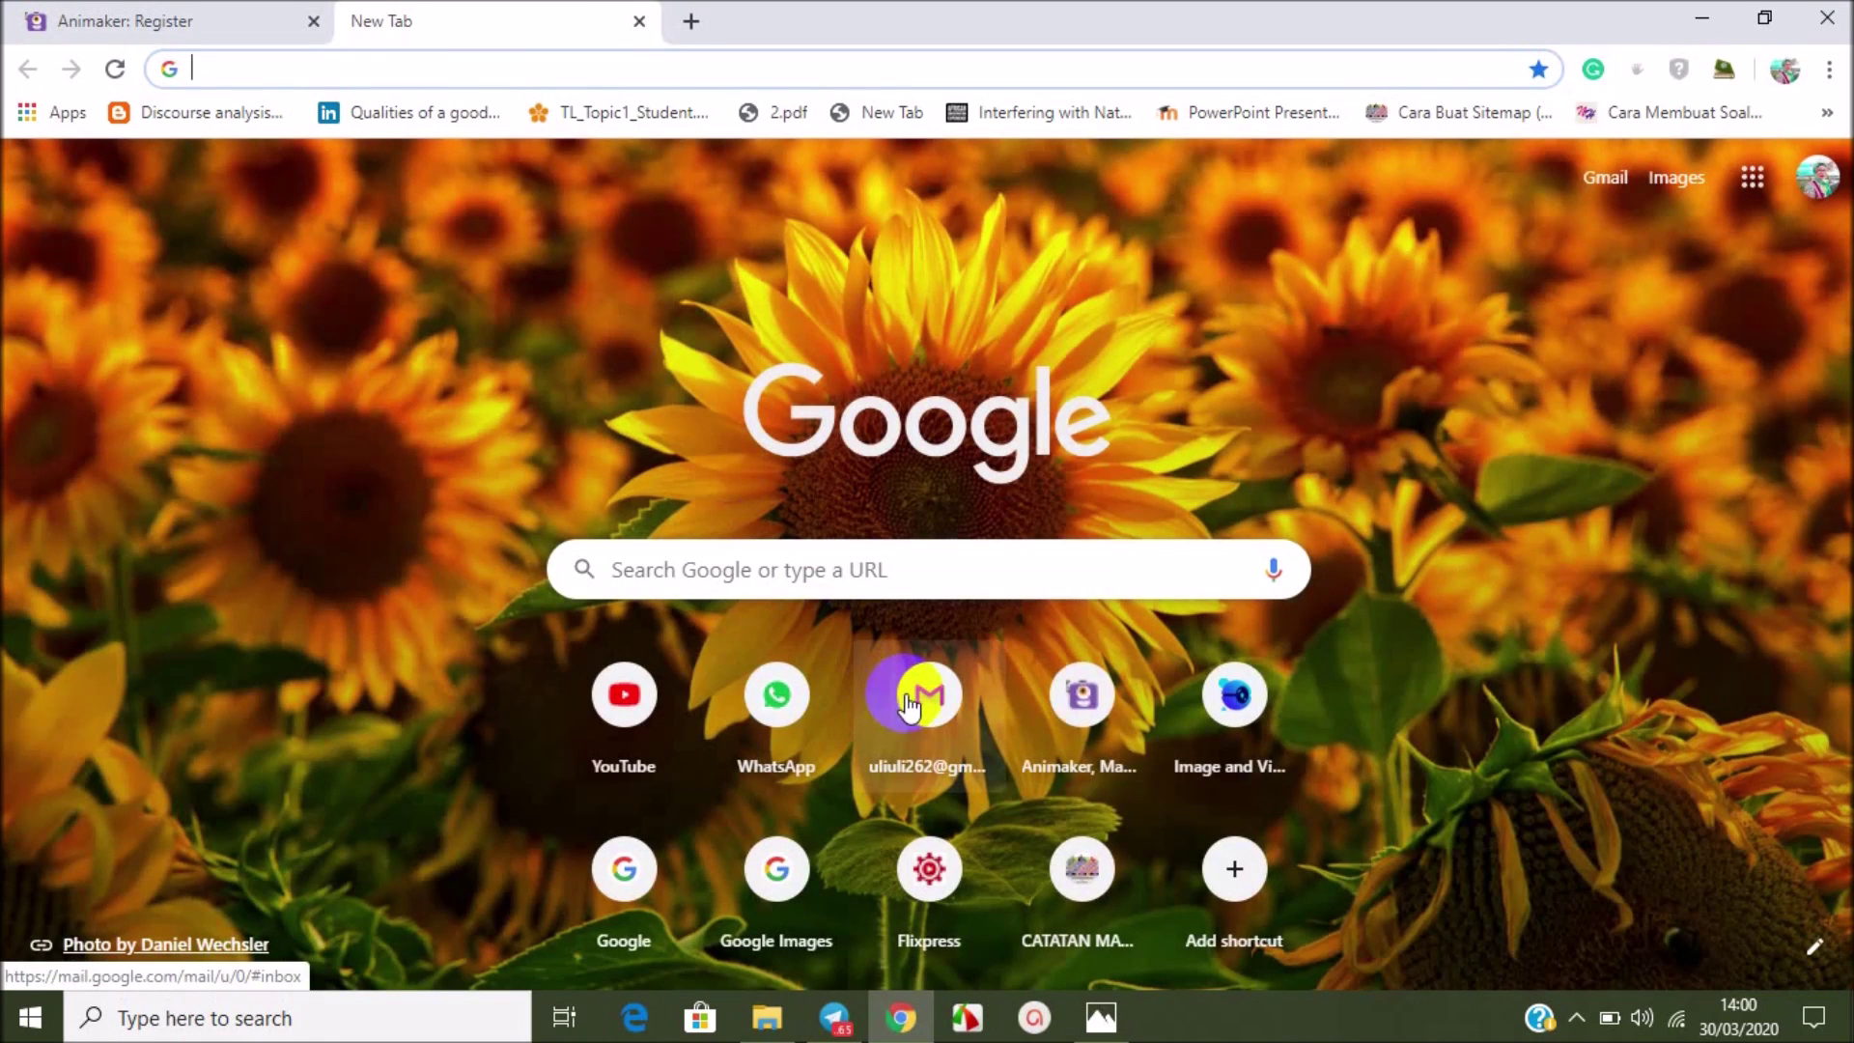
left_click(928, 693)
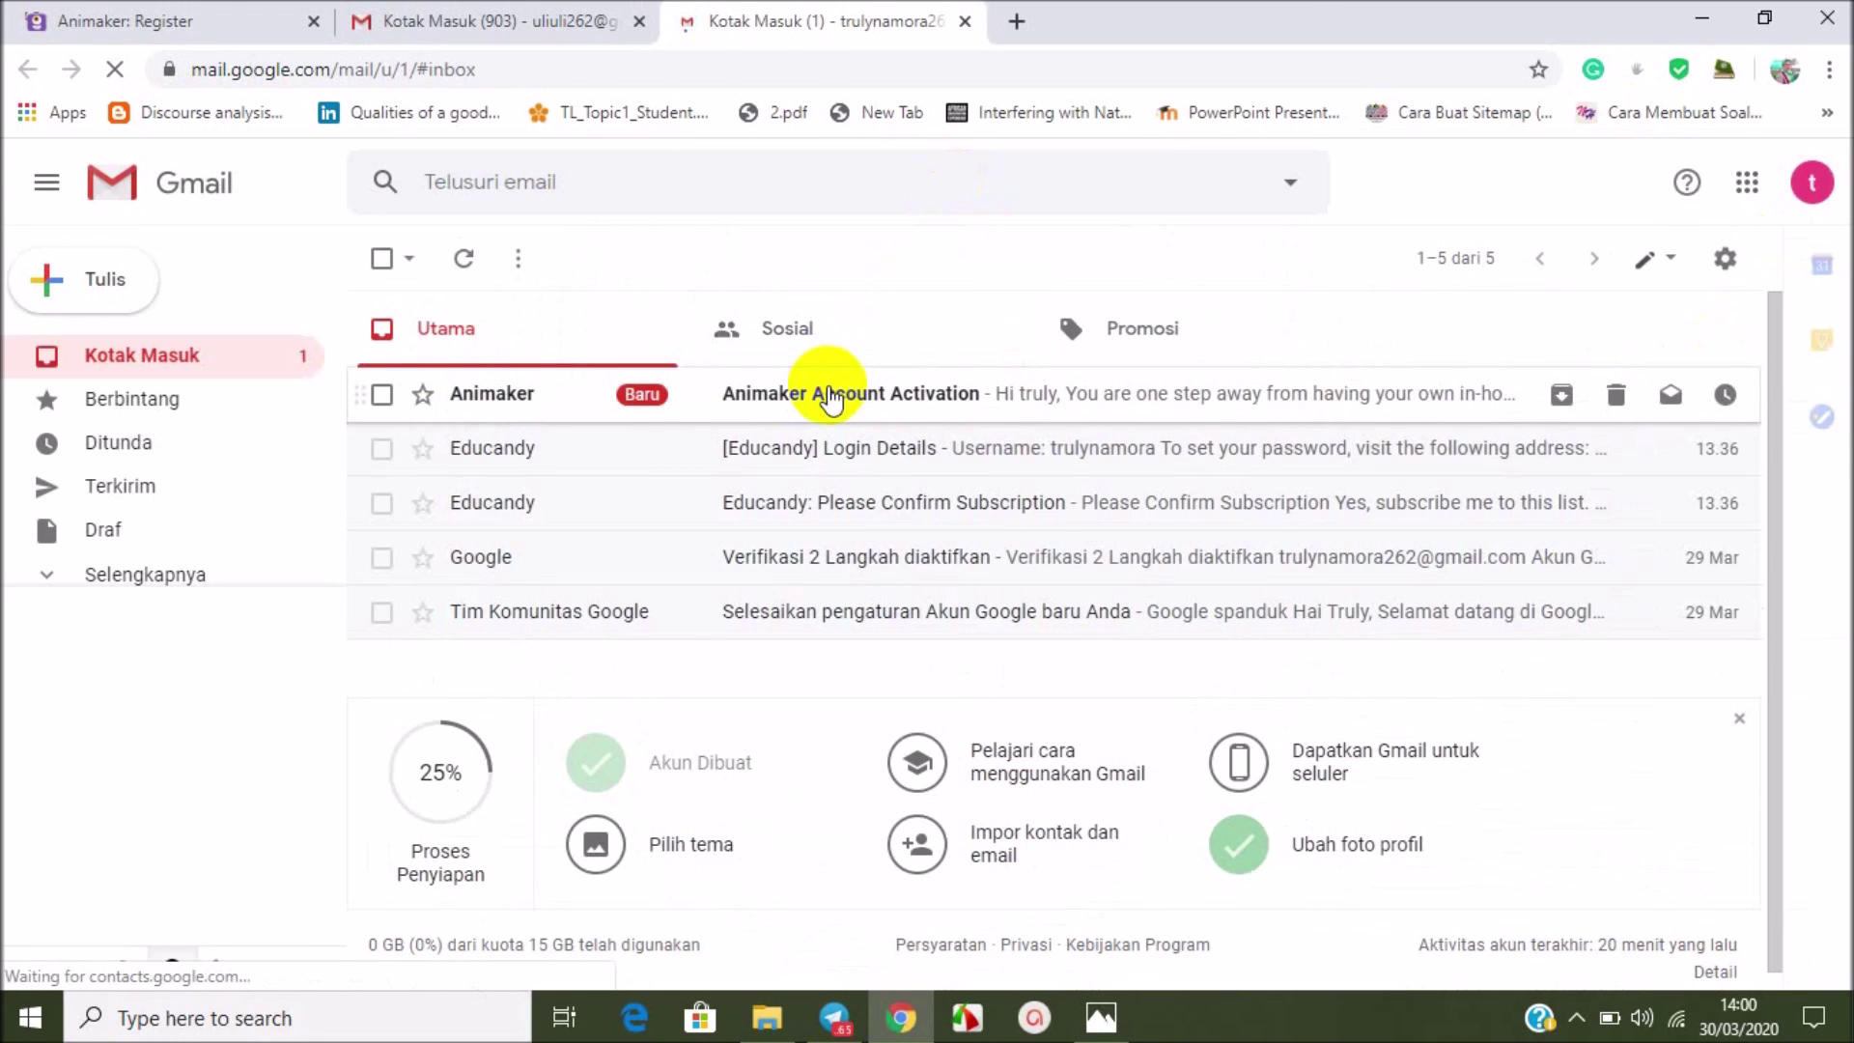
Step: Open the Animaker Account Activation email, follow 'Activate my account' and log in
left_click(830, 398)
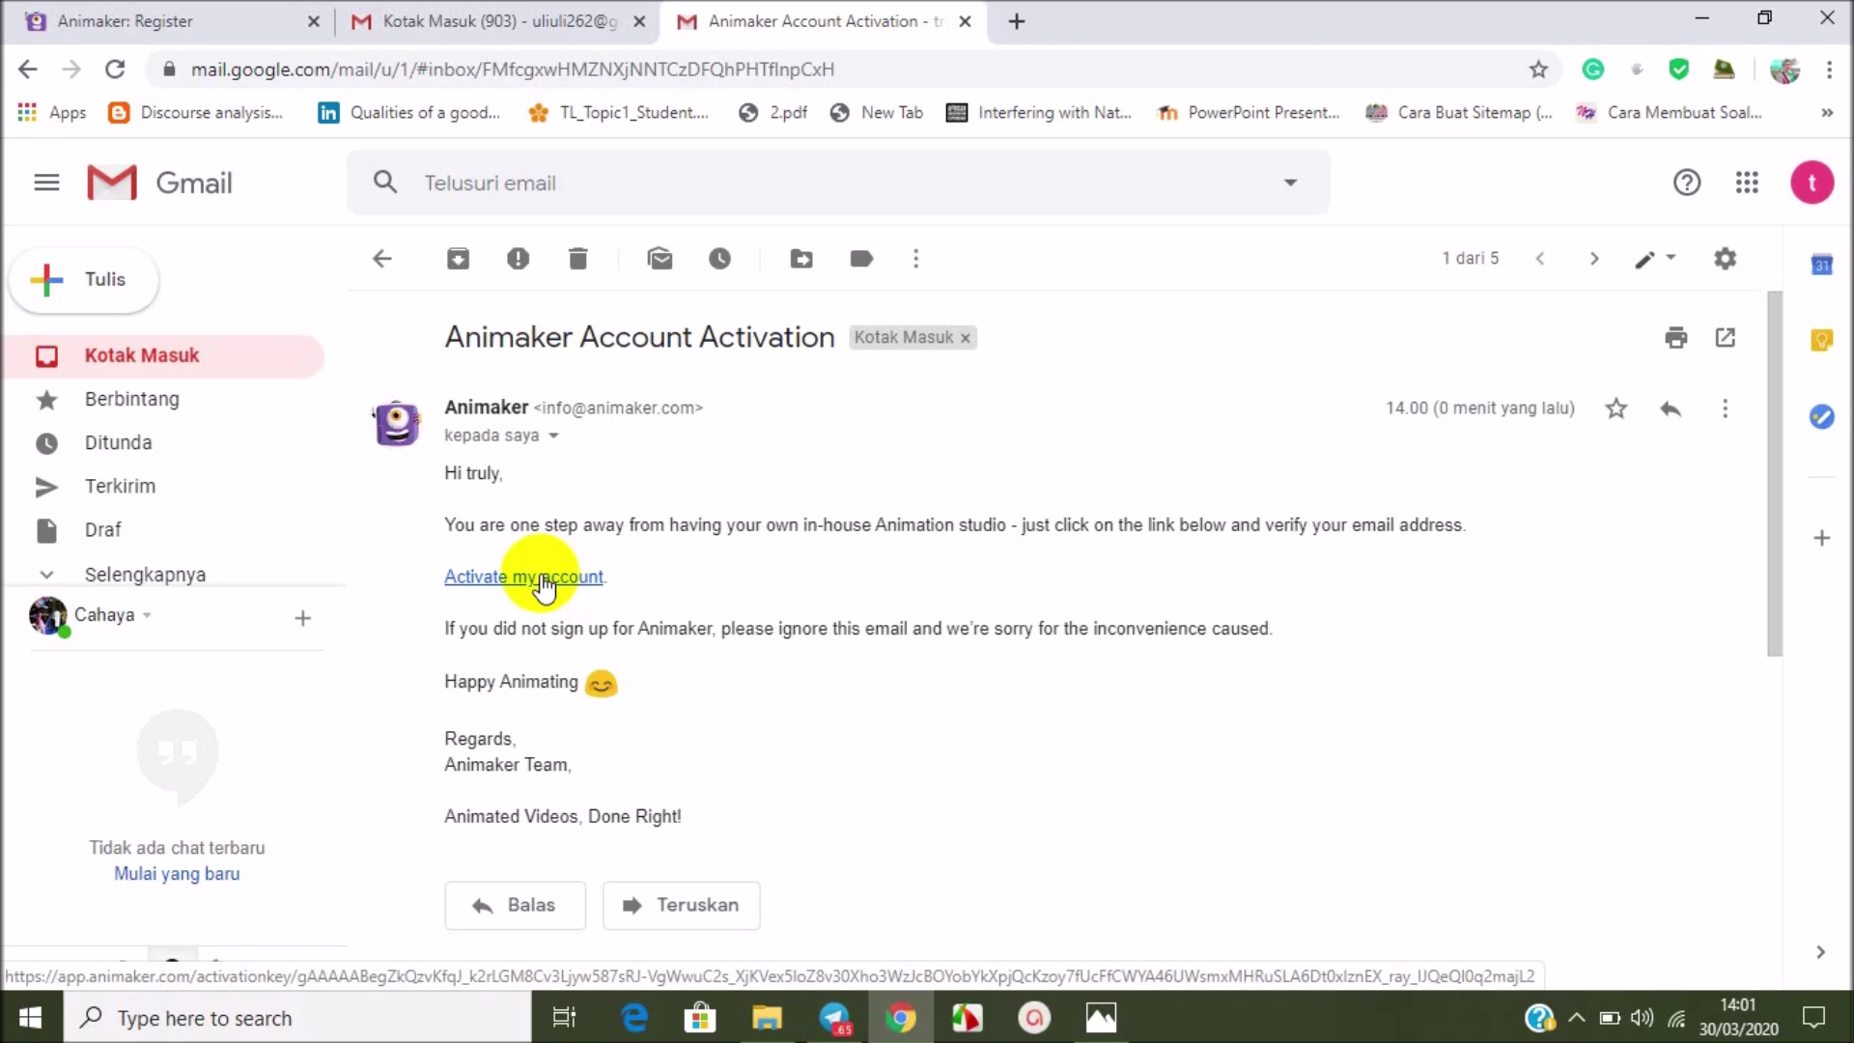
left_click(543, 579)
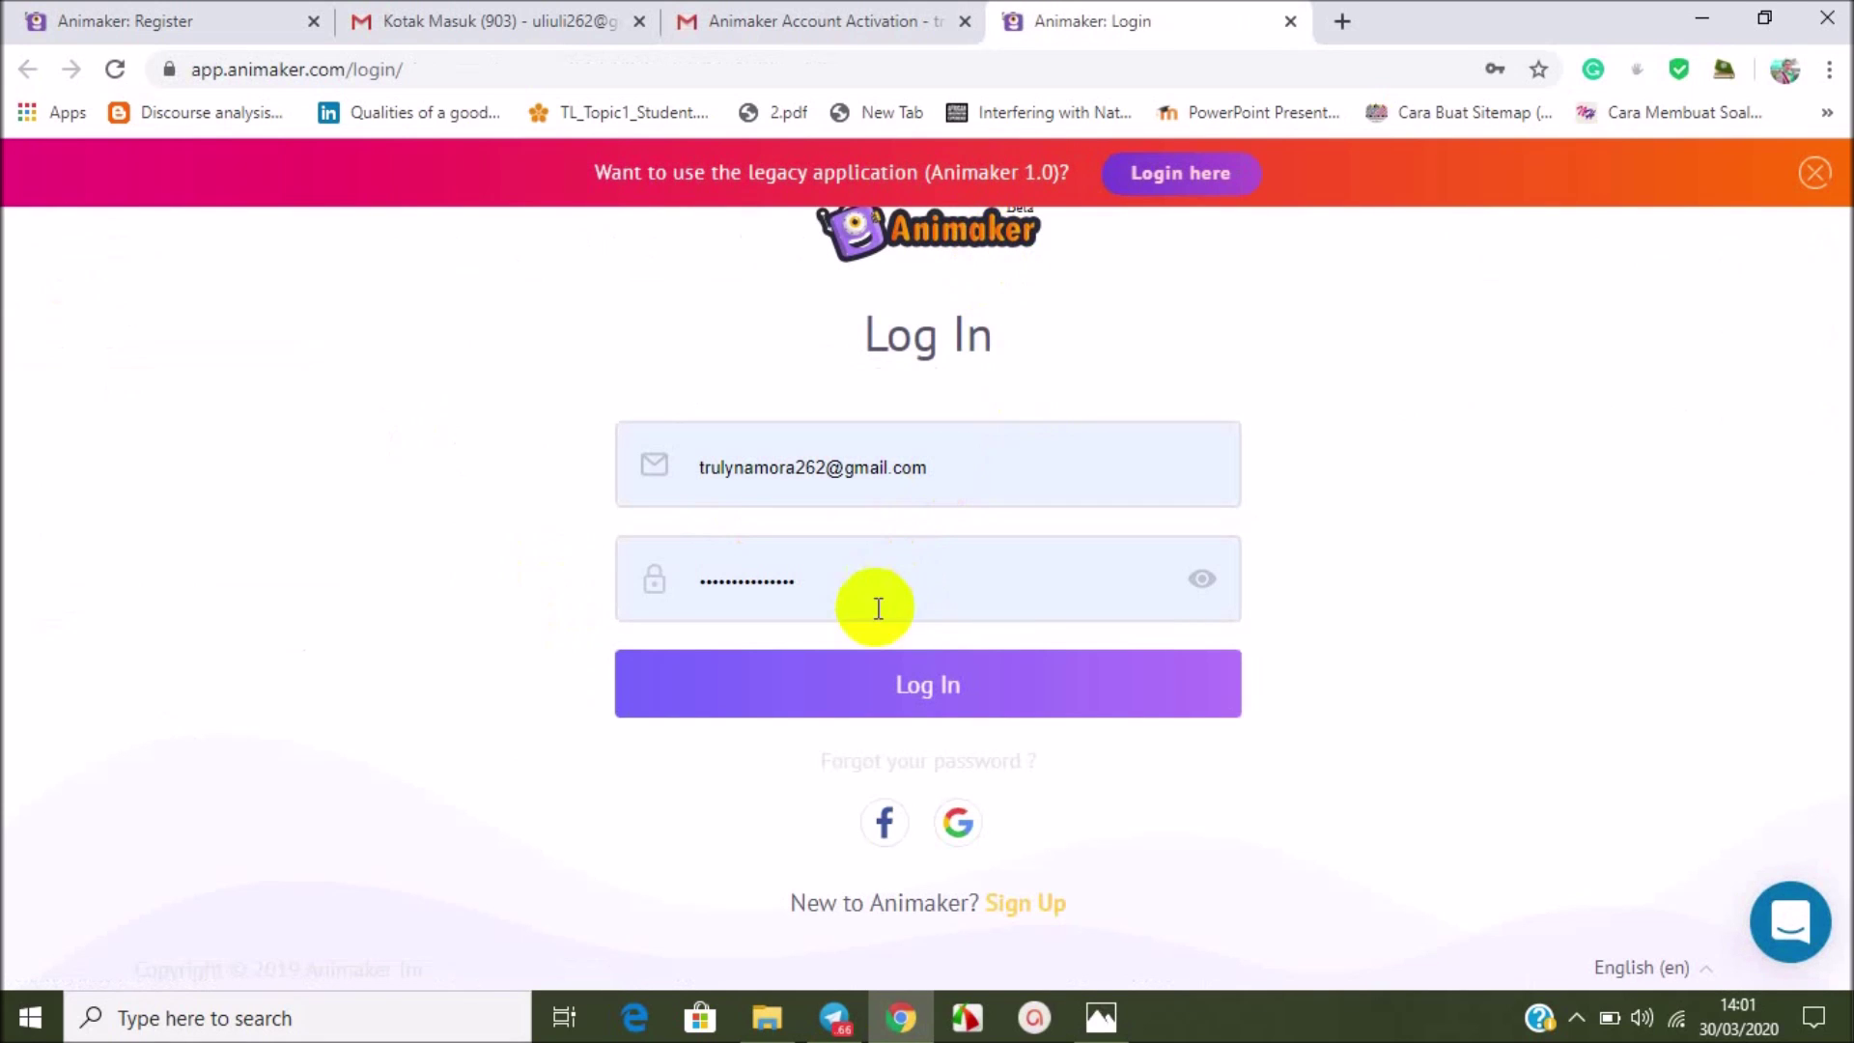
left_click(894, 687)
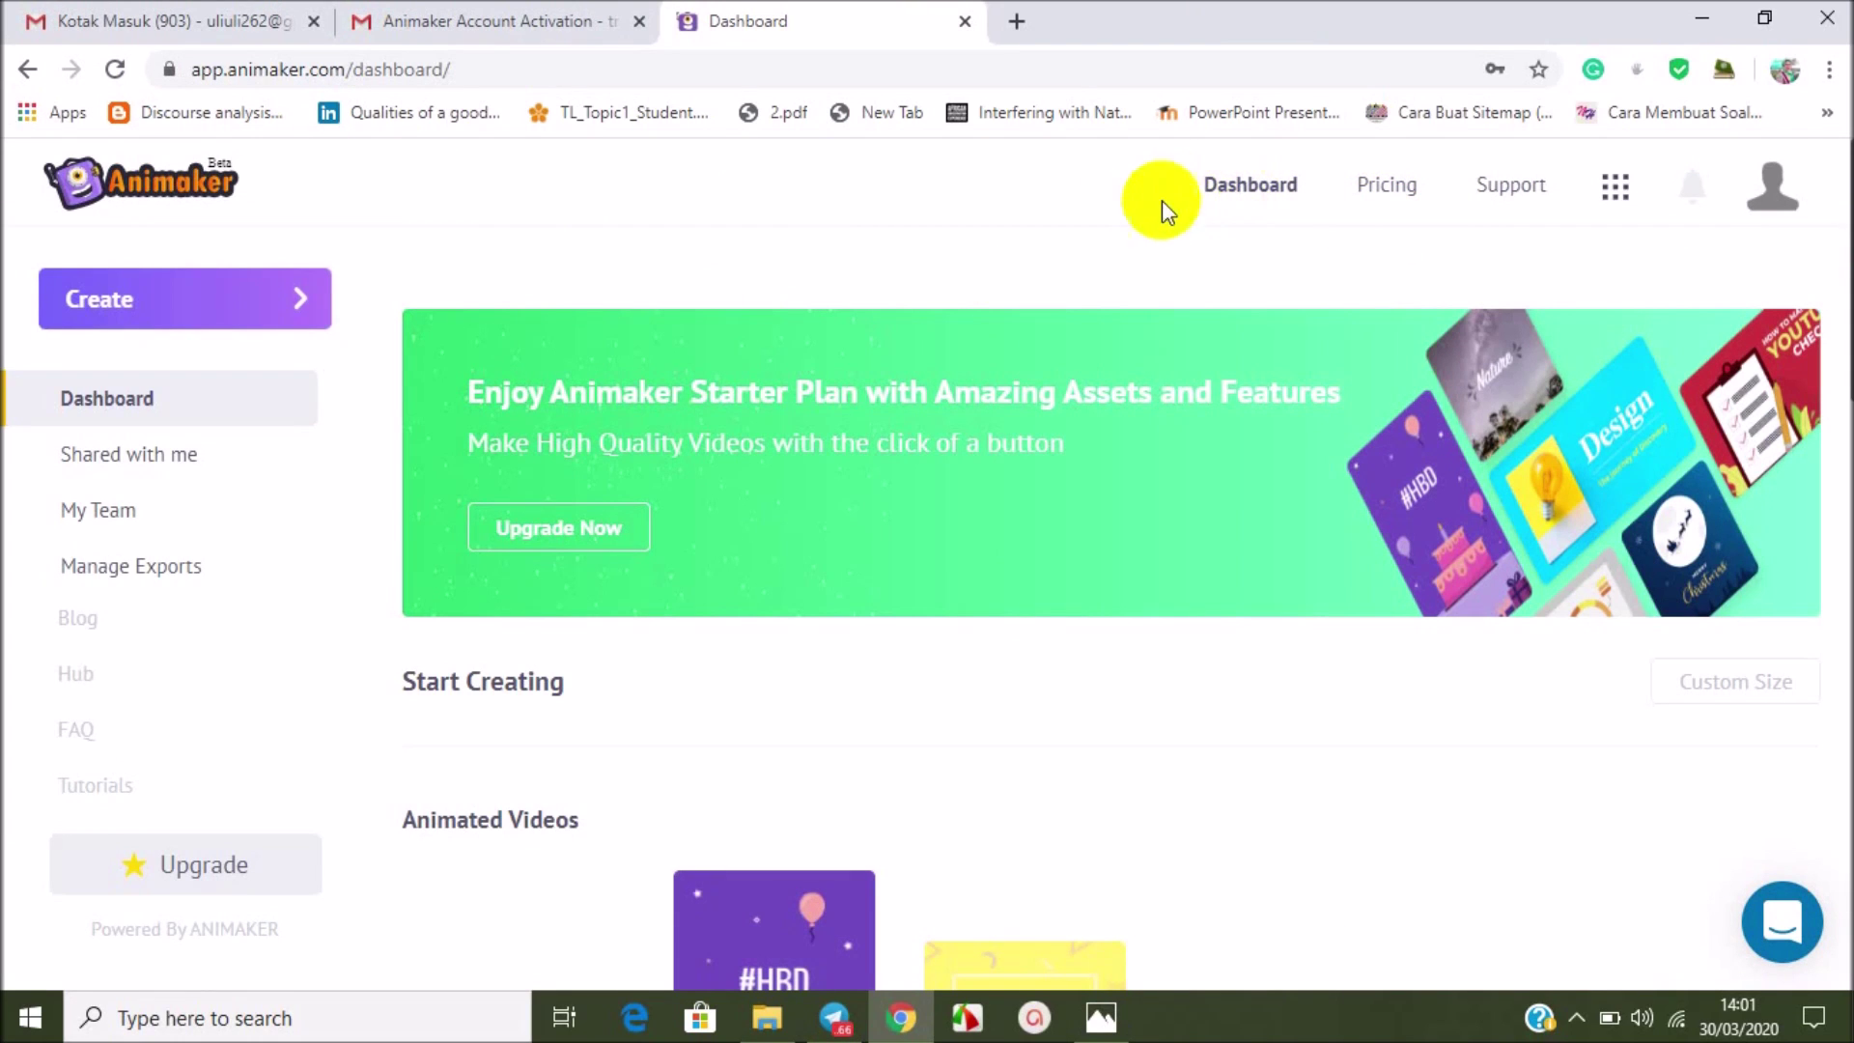
Step: Review the Free, Starter and Pro pricing plans
left_click(1372, 193)
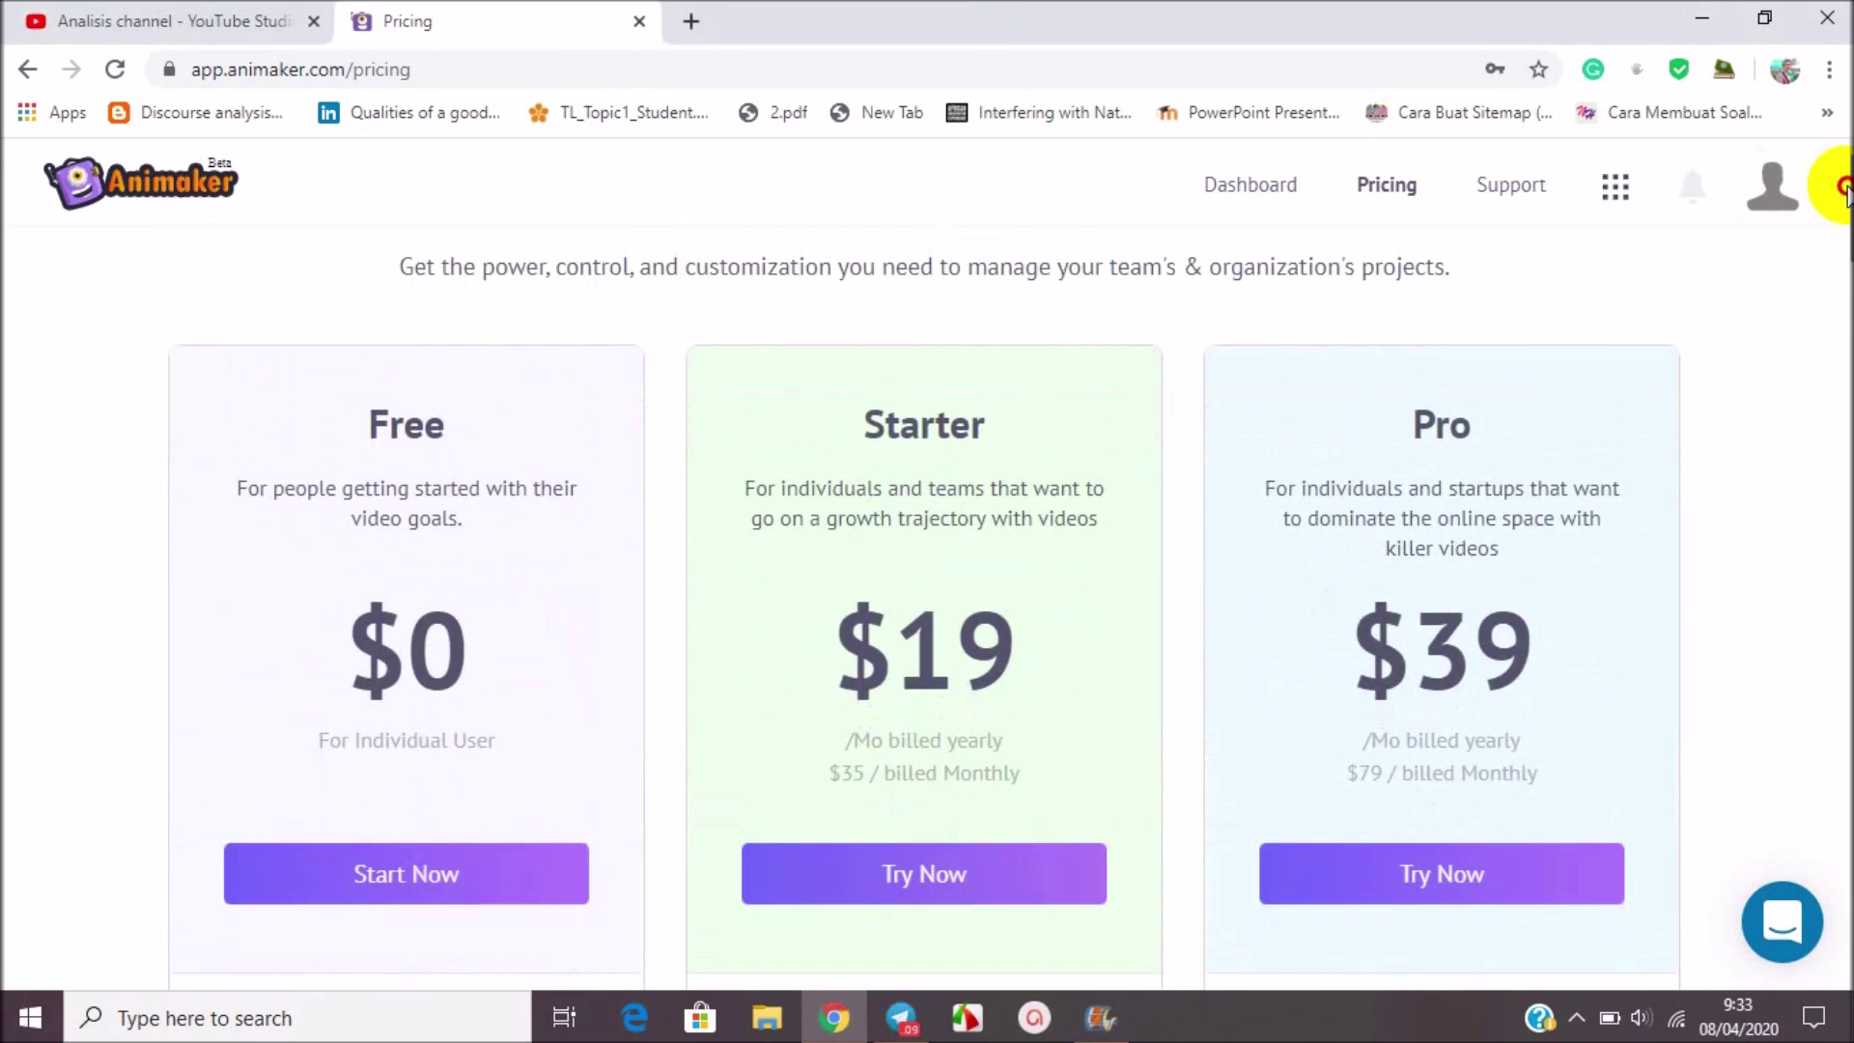
scroll(1844, 190, "down", 3)
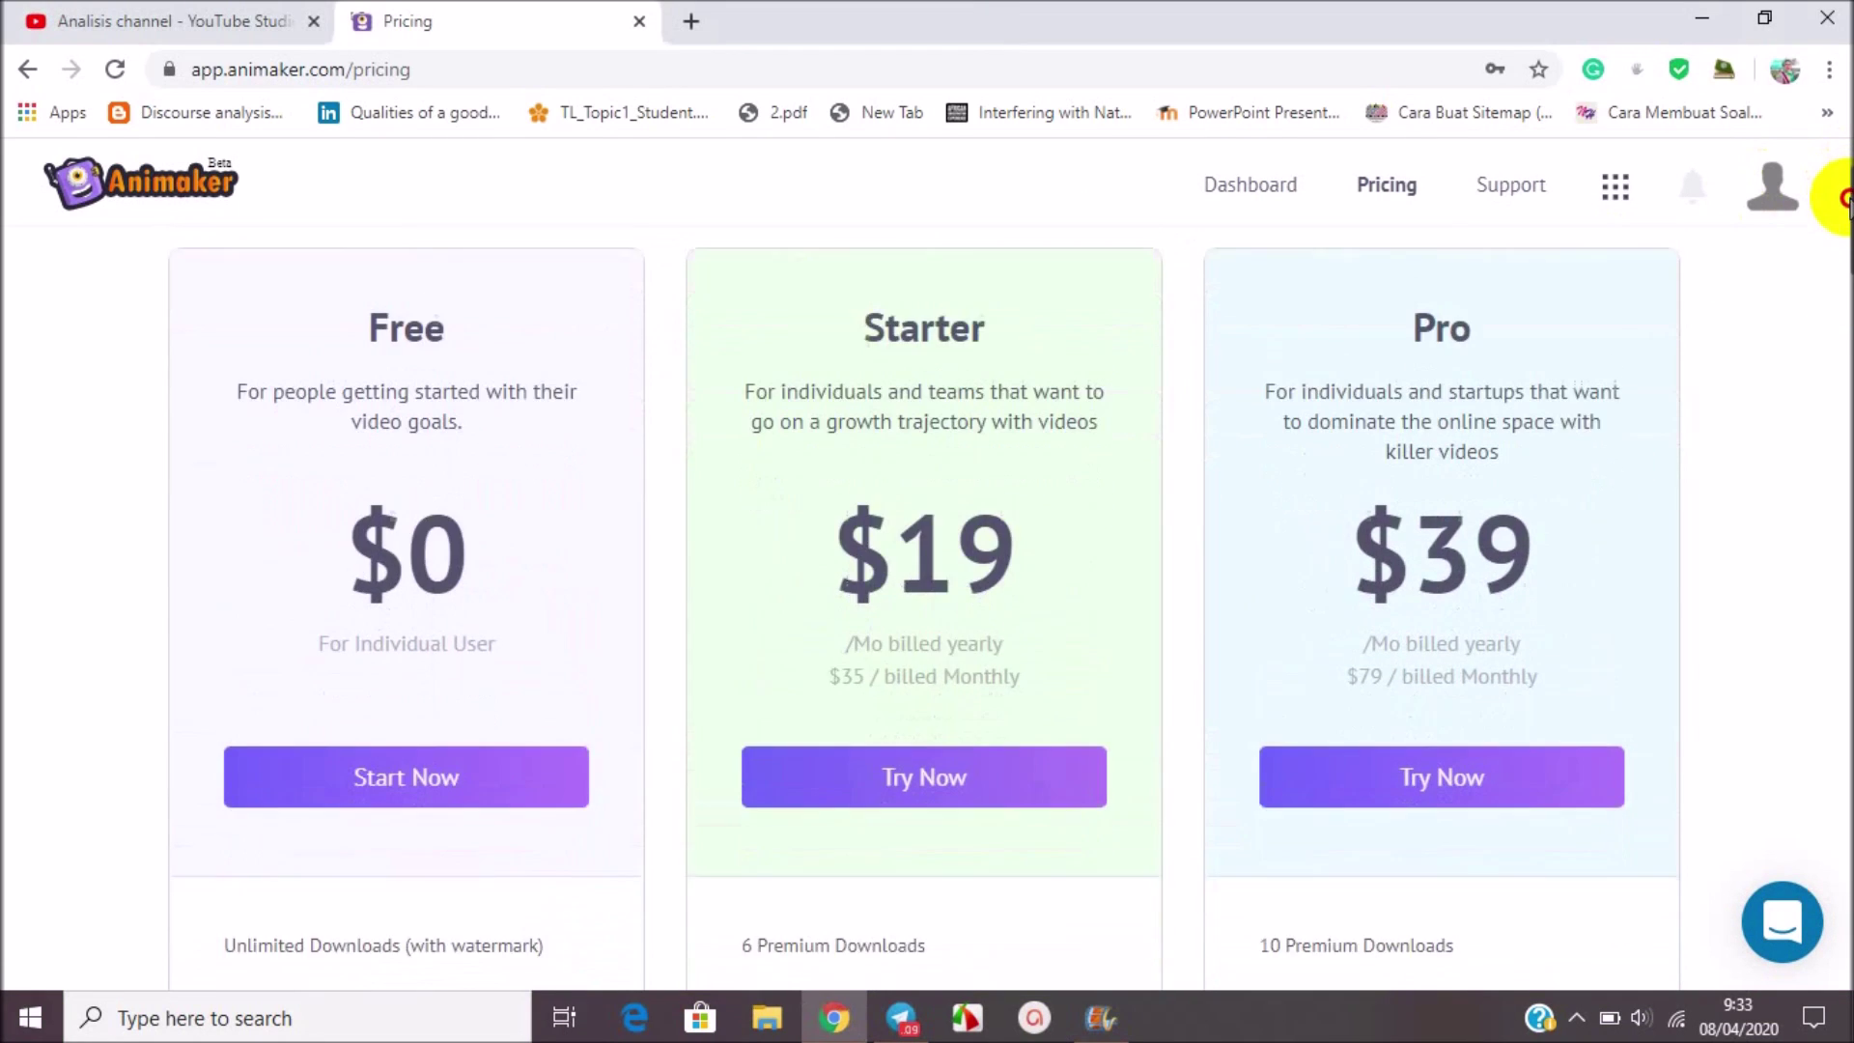
scroll(1844, 190, "down", 3)
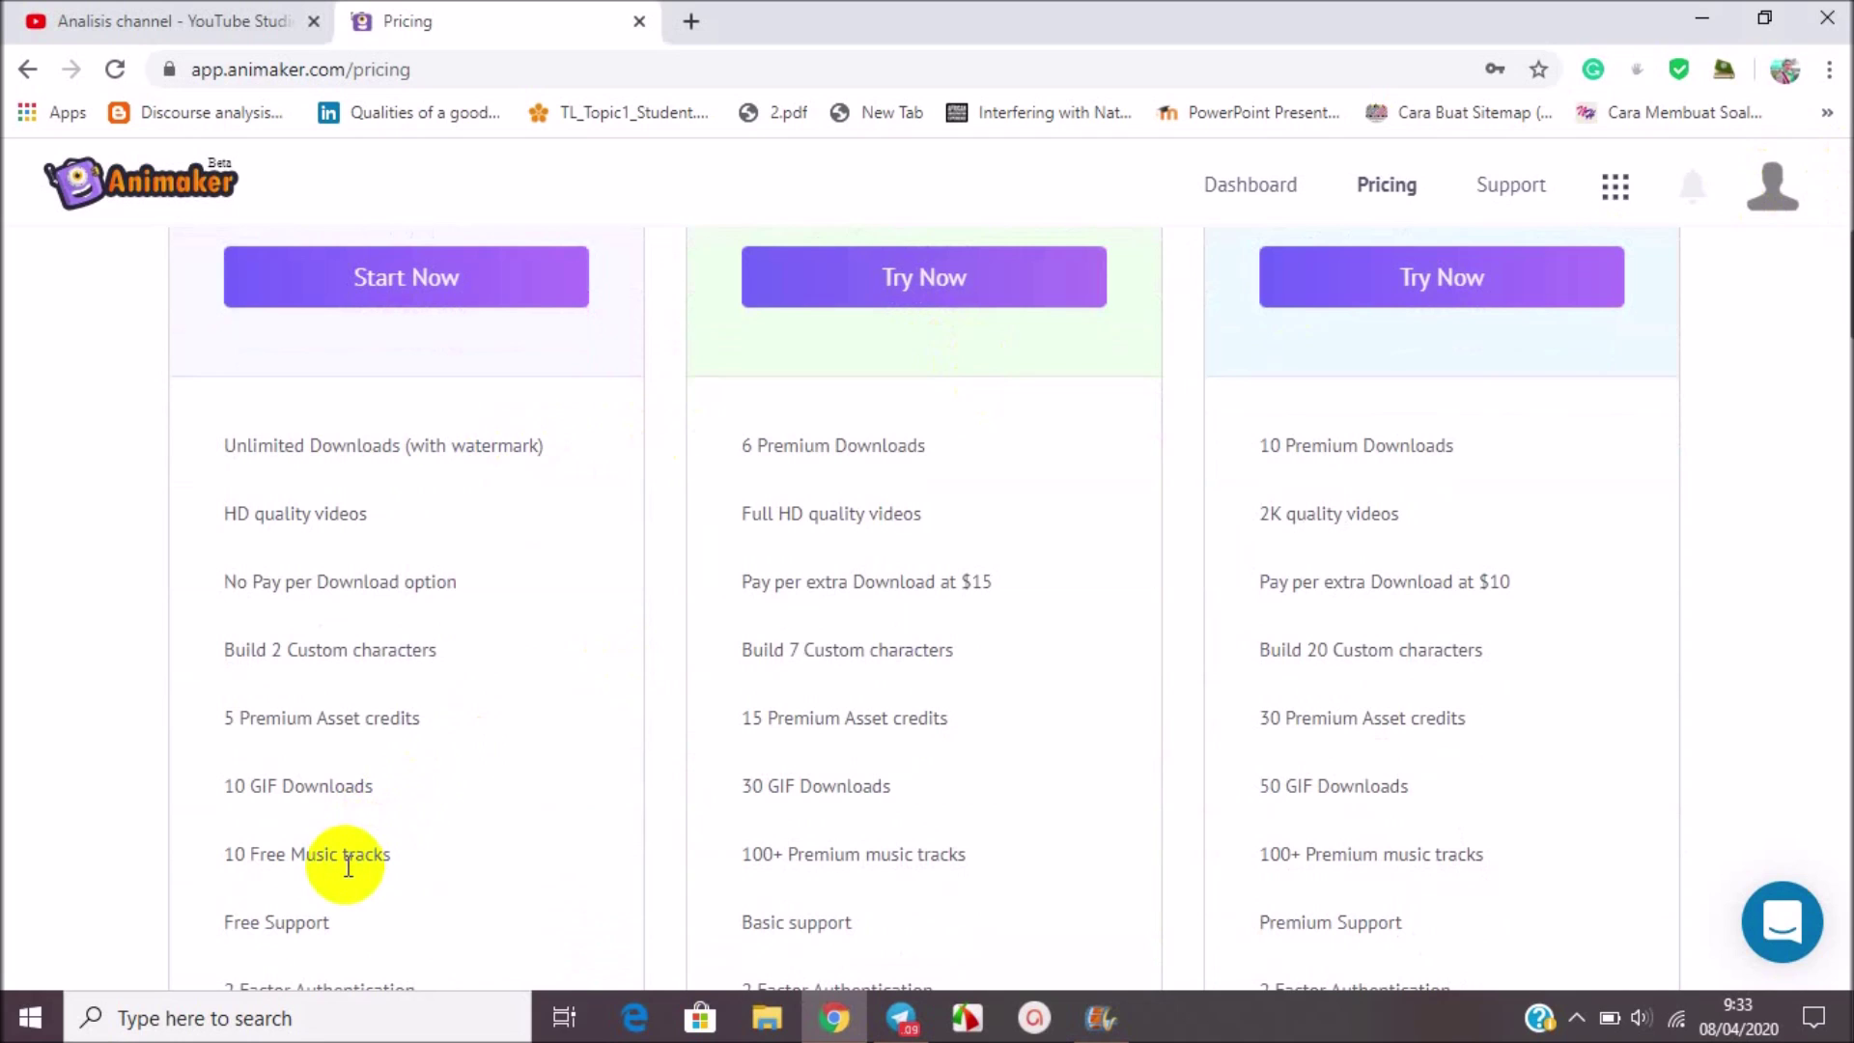
scroll(303, 866, "up", 7)
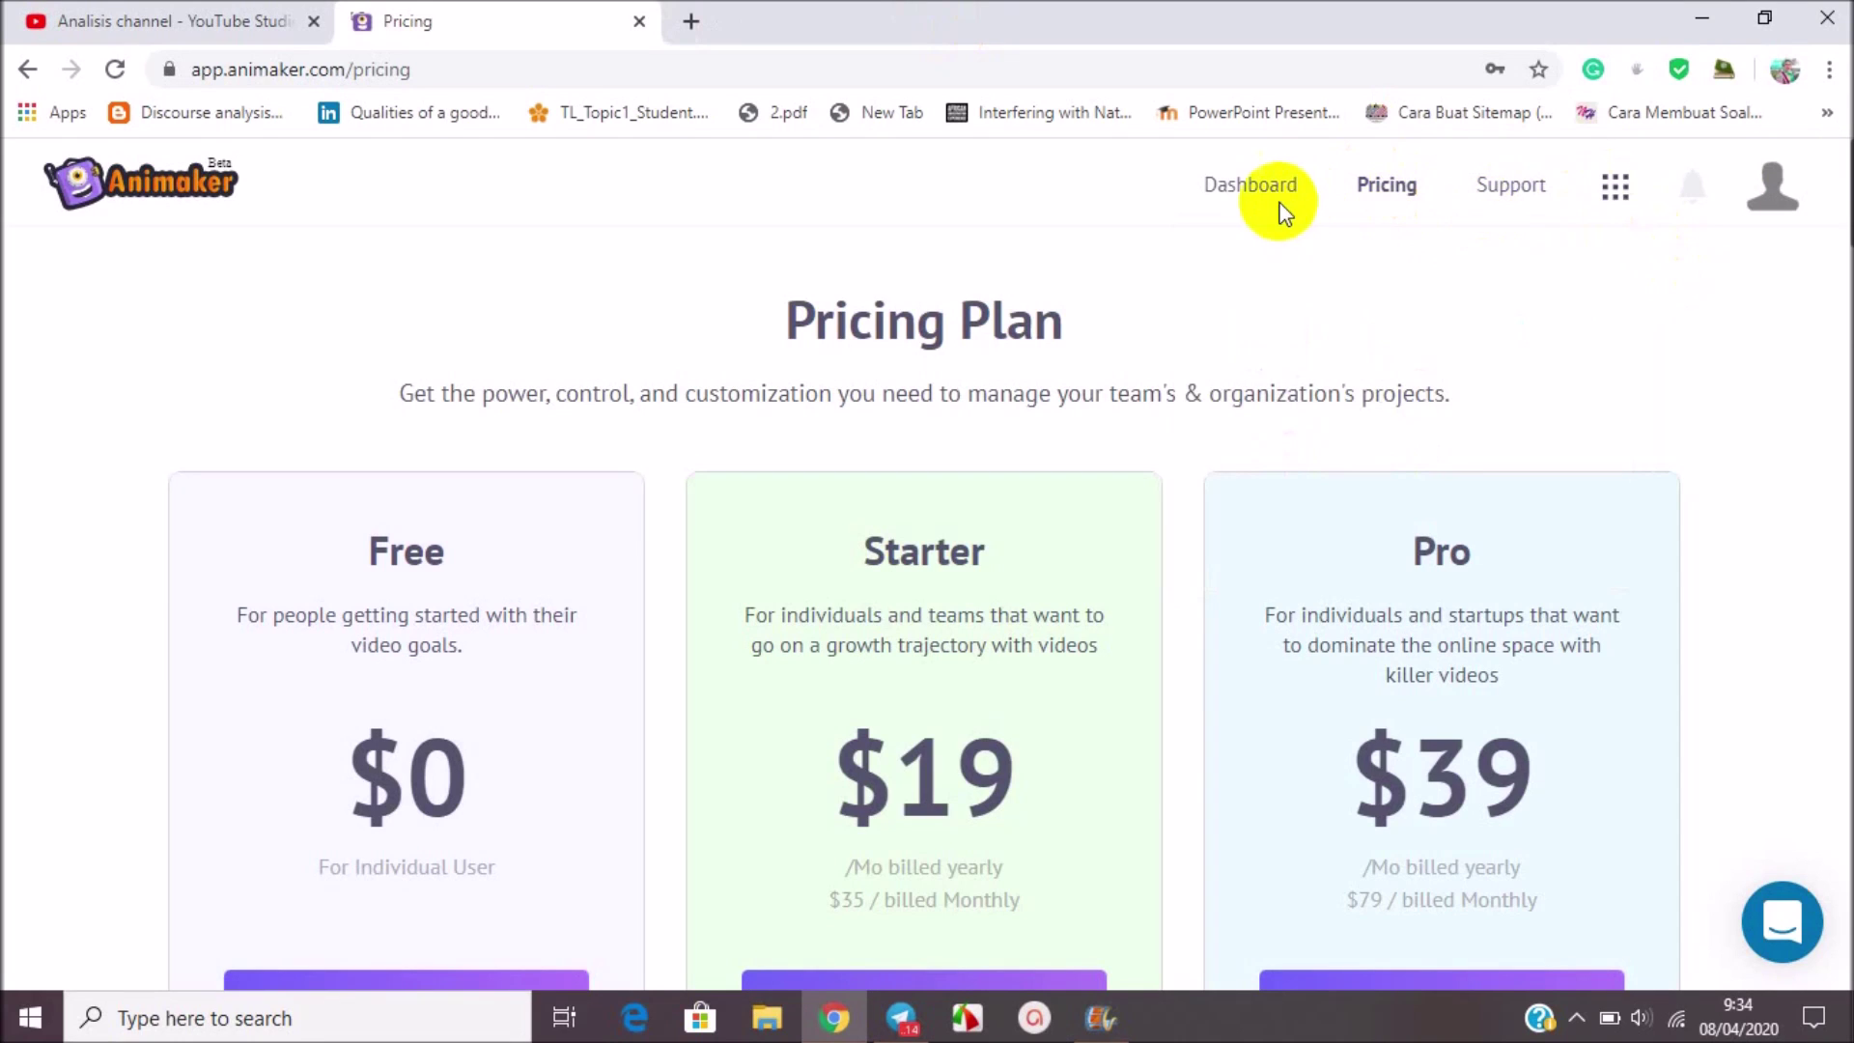
Step: Return to the dashboard and bring up the Create a video templates
left_click(1243, 193)
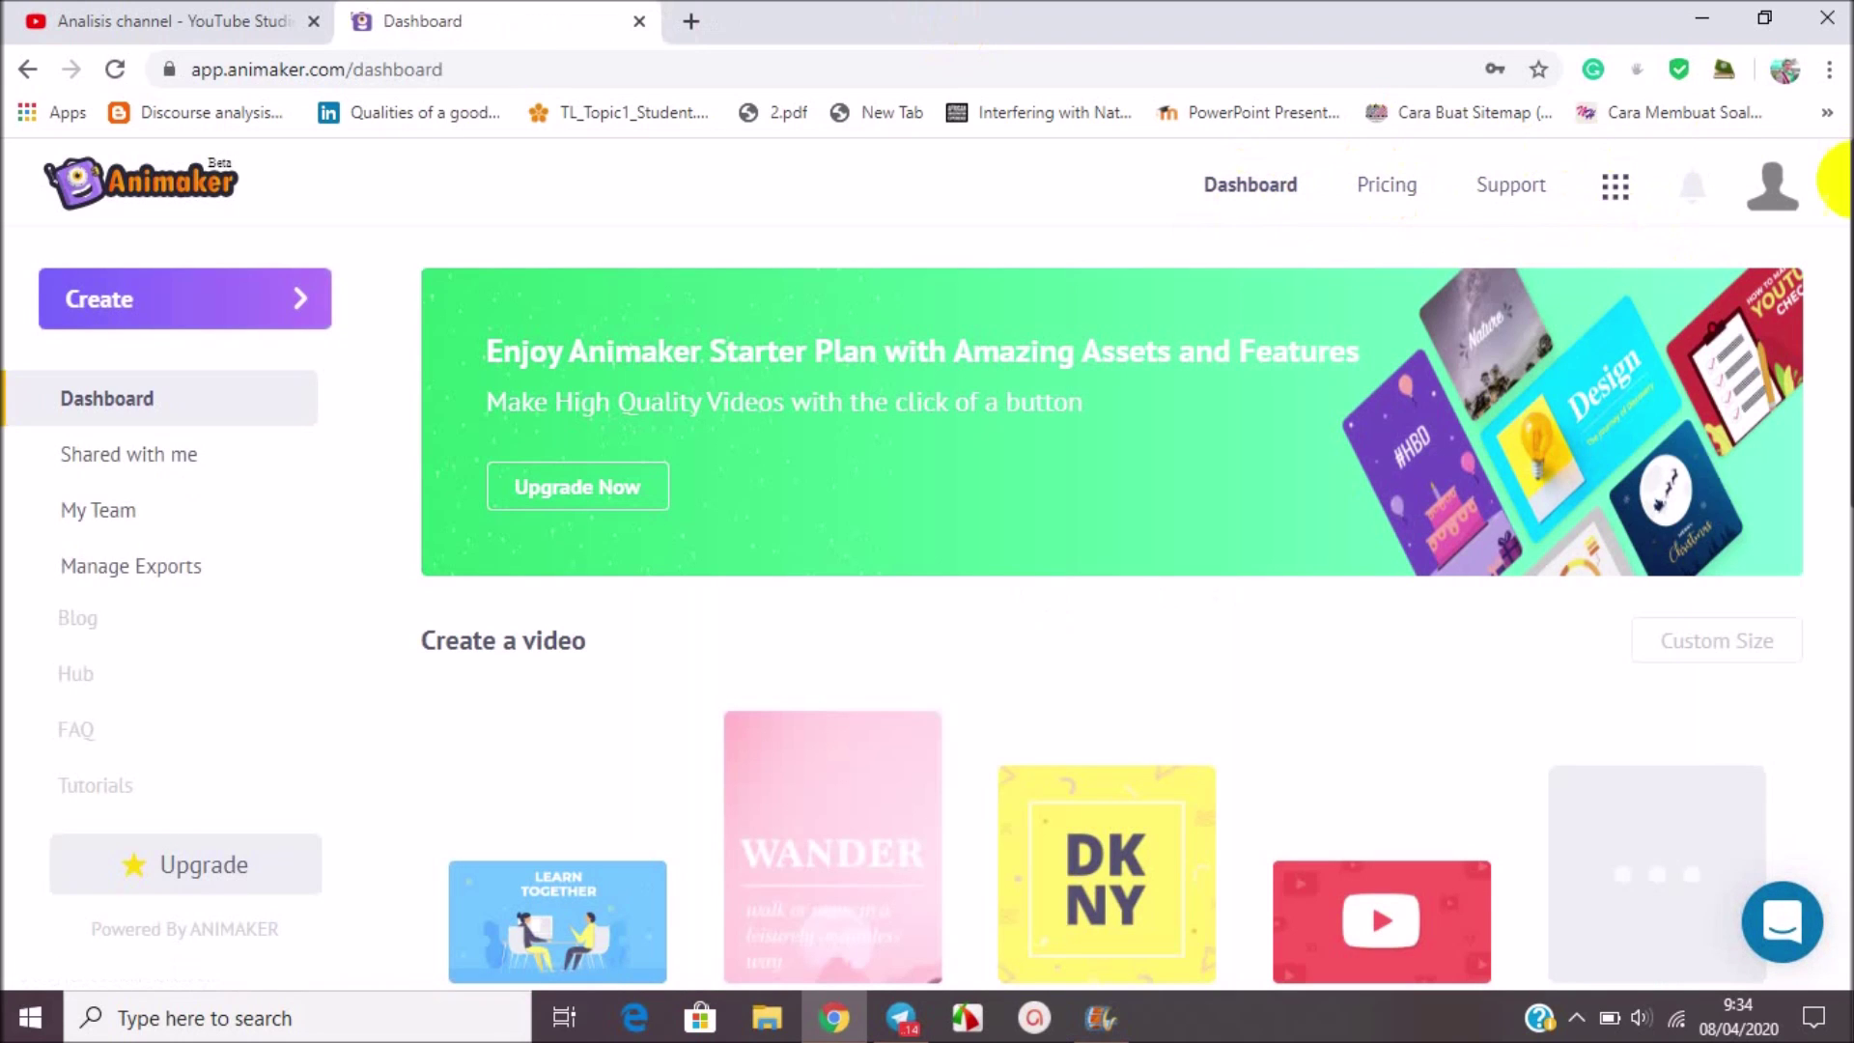
scroll(1839, 193, "down", 3)
scroll(1839, 265, "up", 3)
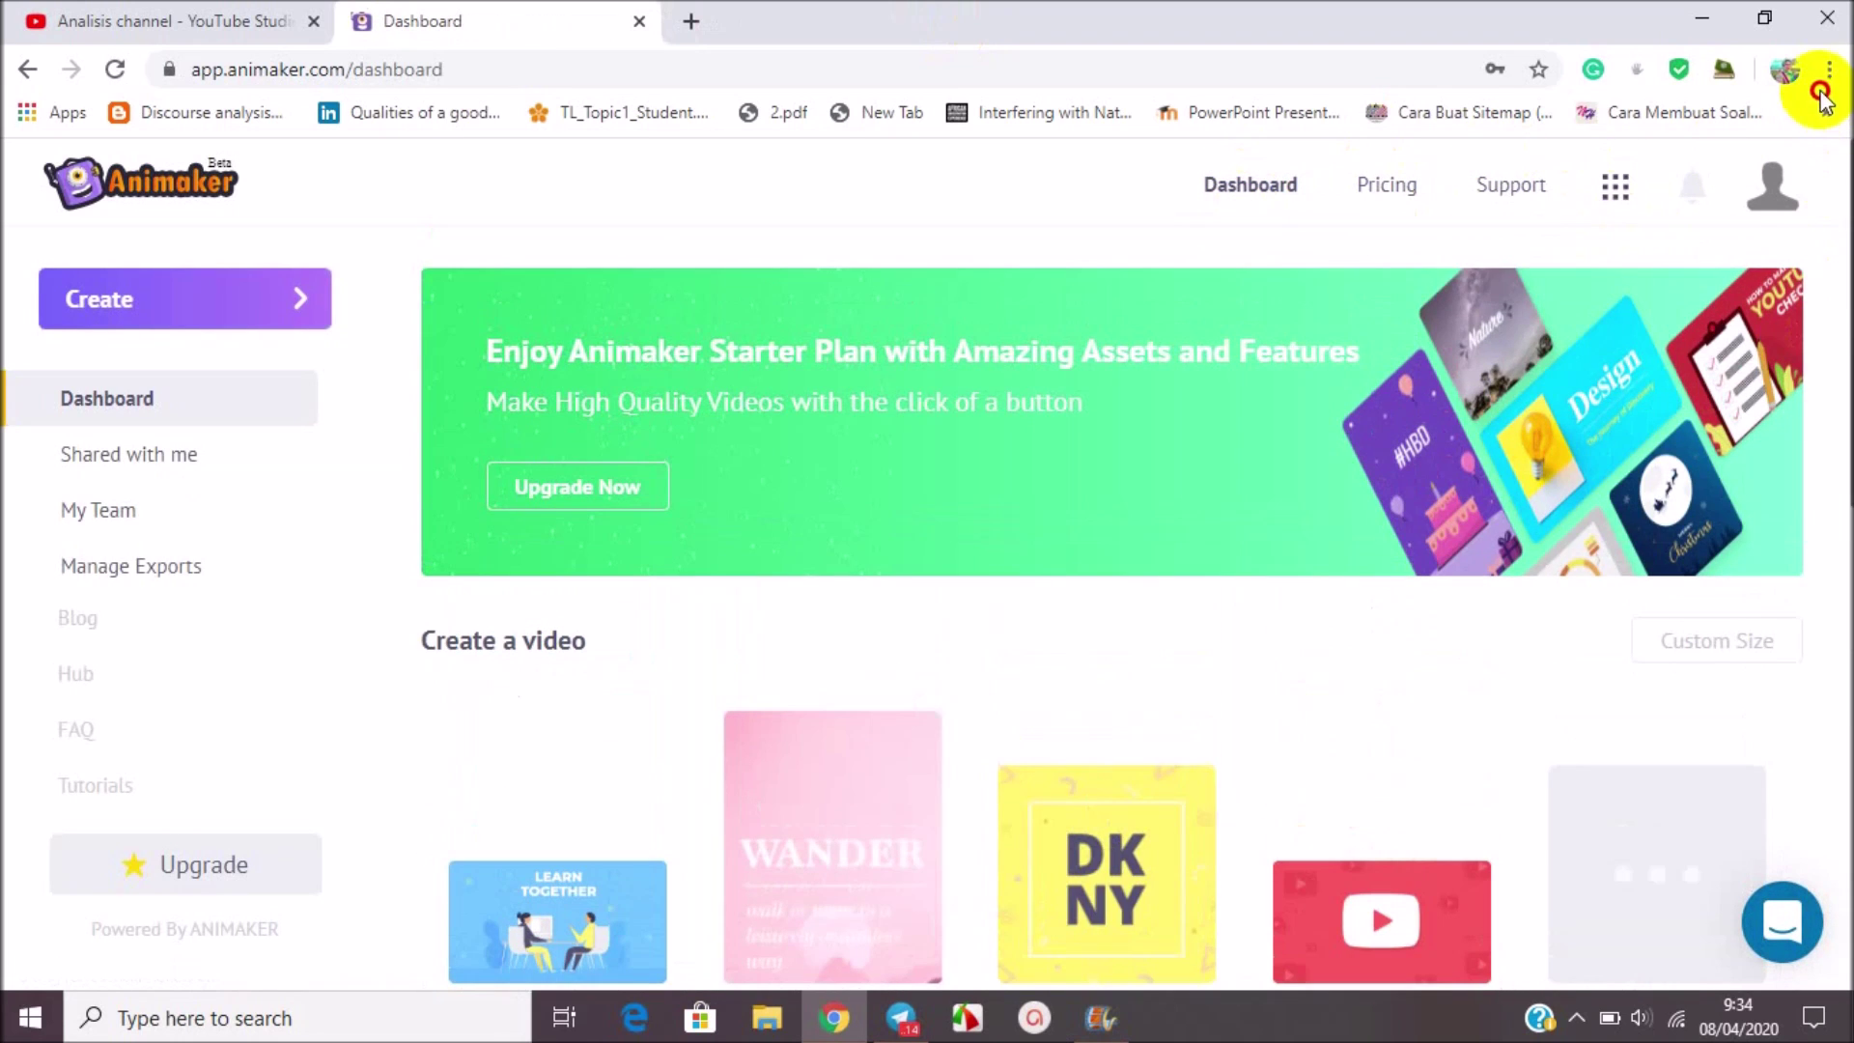
left_click(301, 307)
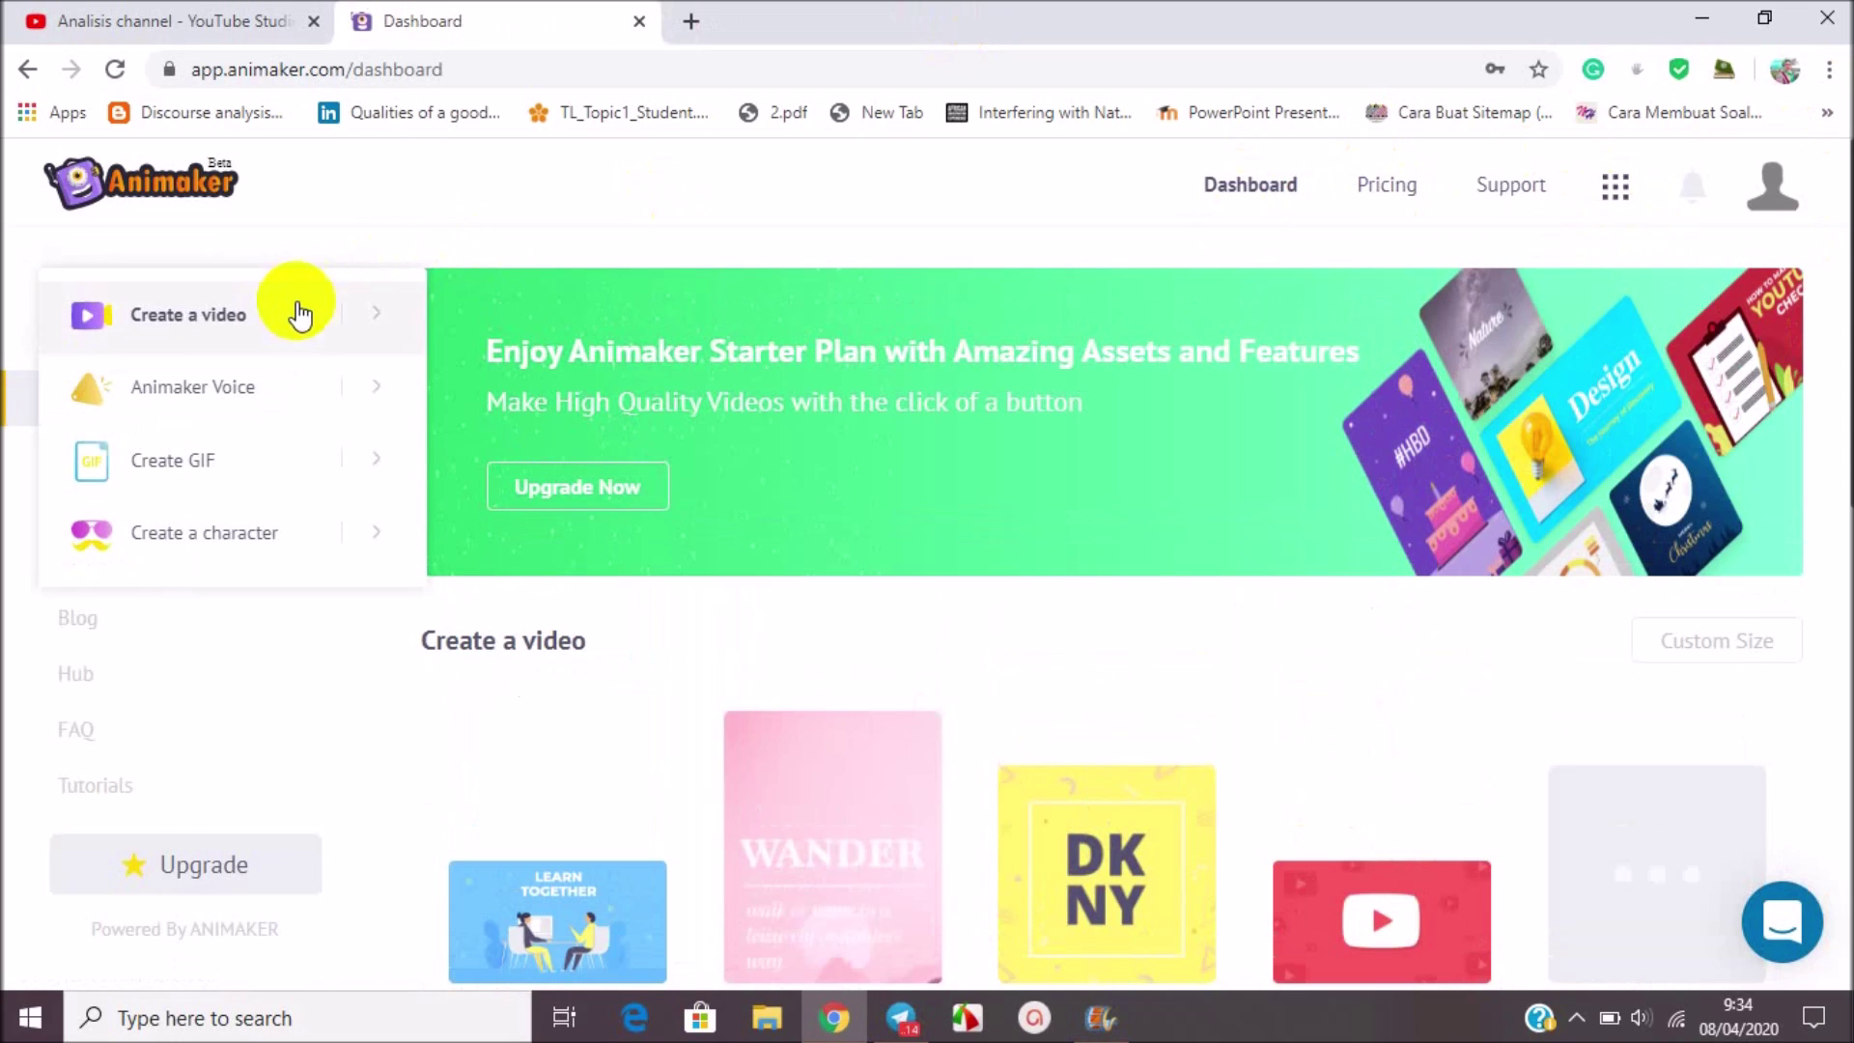
left_click(377, 316)
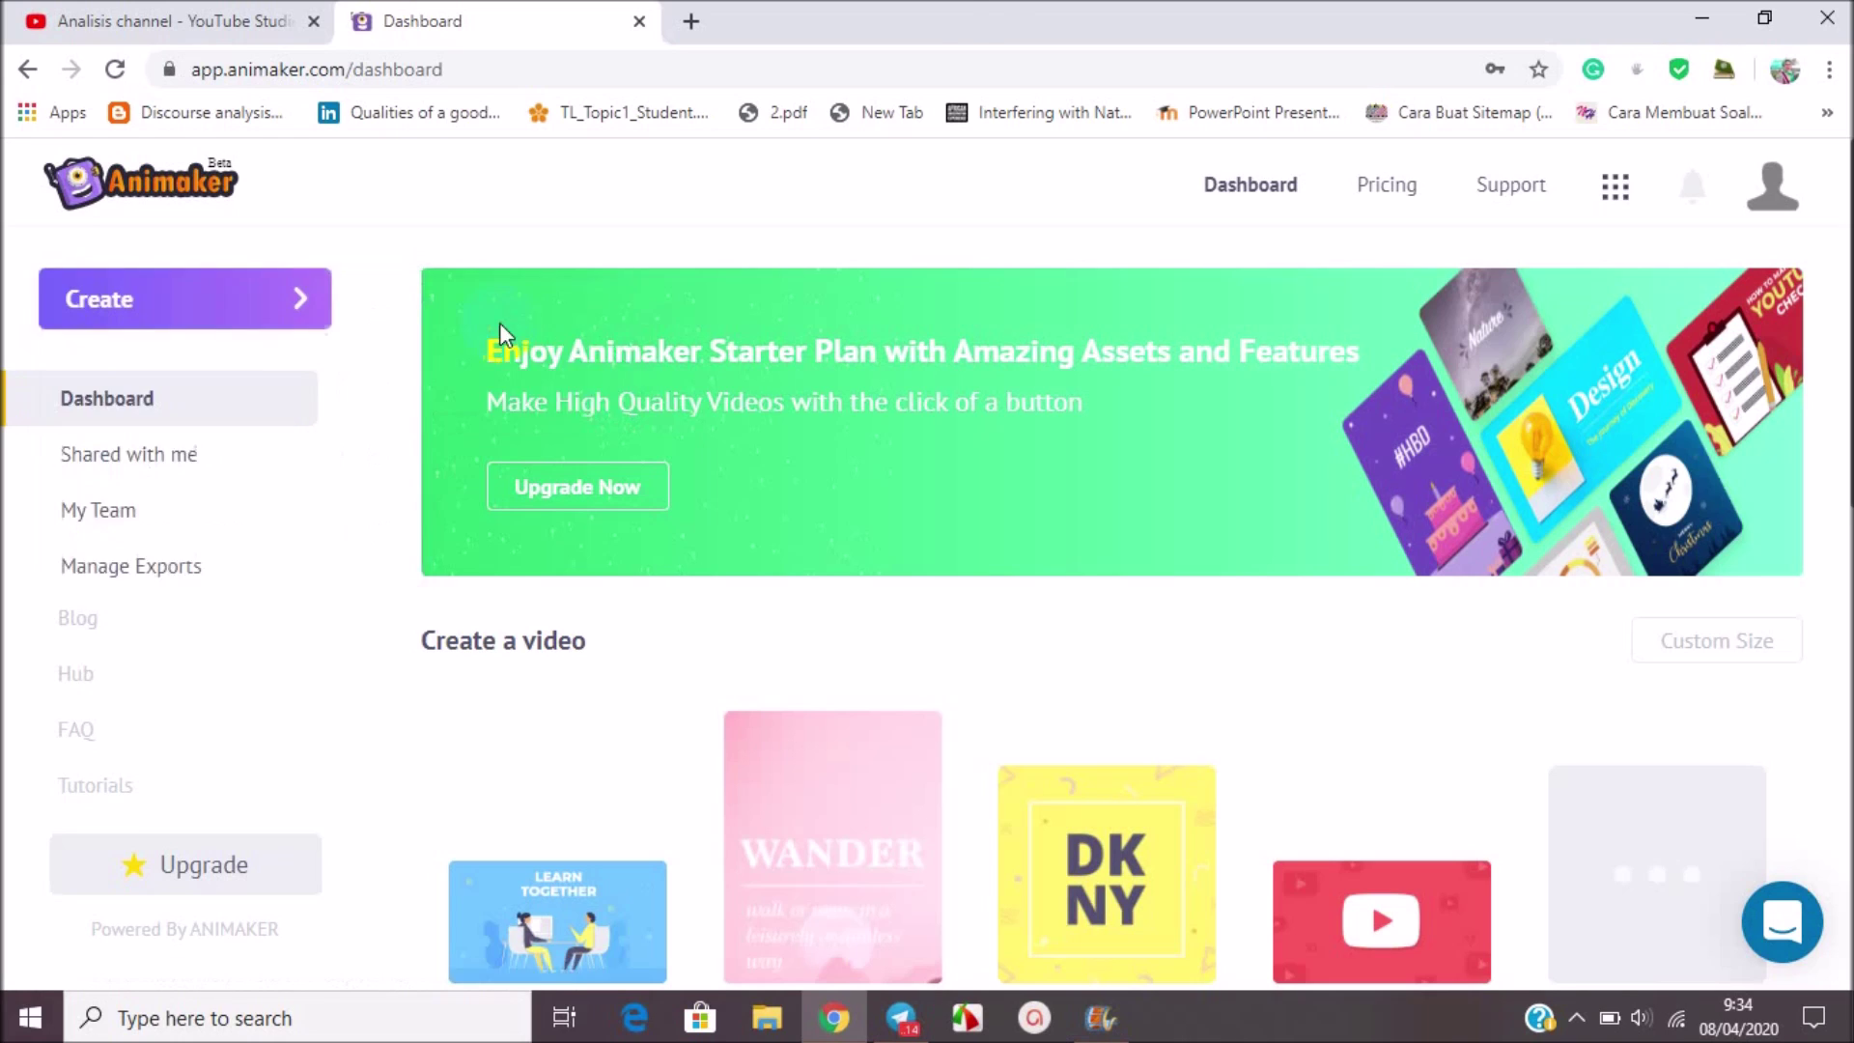
Step: Create a Blank Page video and replace the 'Untitled Video' title with 'Tips Belajar'
left_click(503, 333)
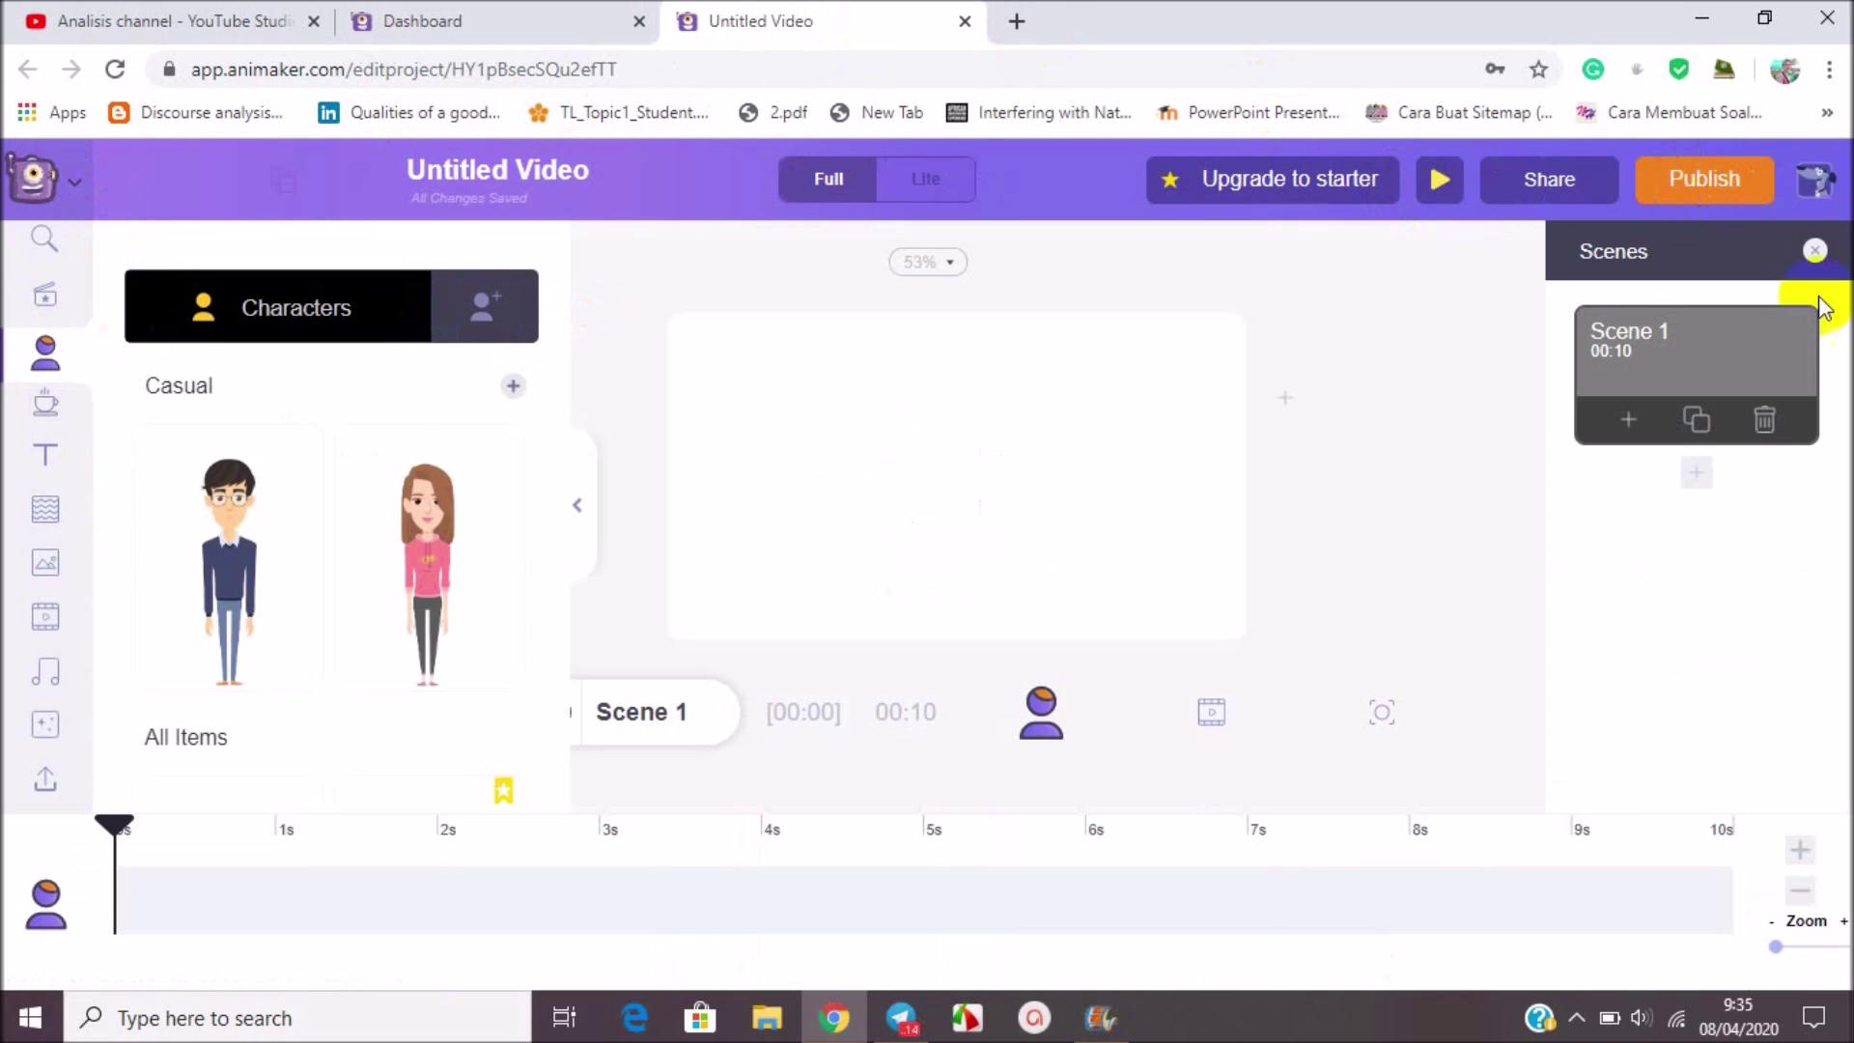
left_click(488, 170)
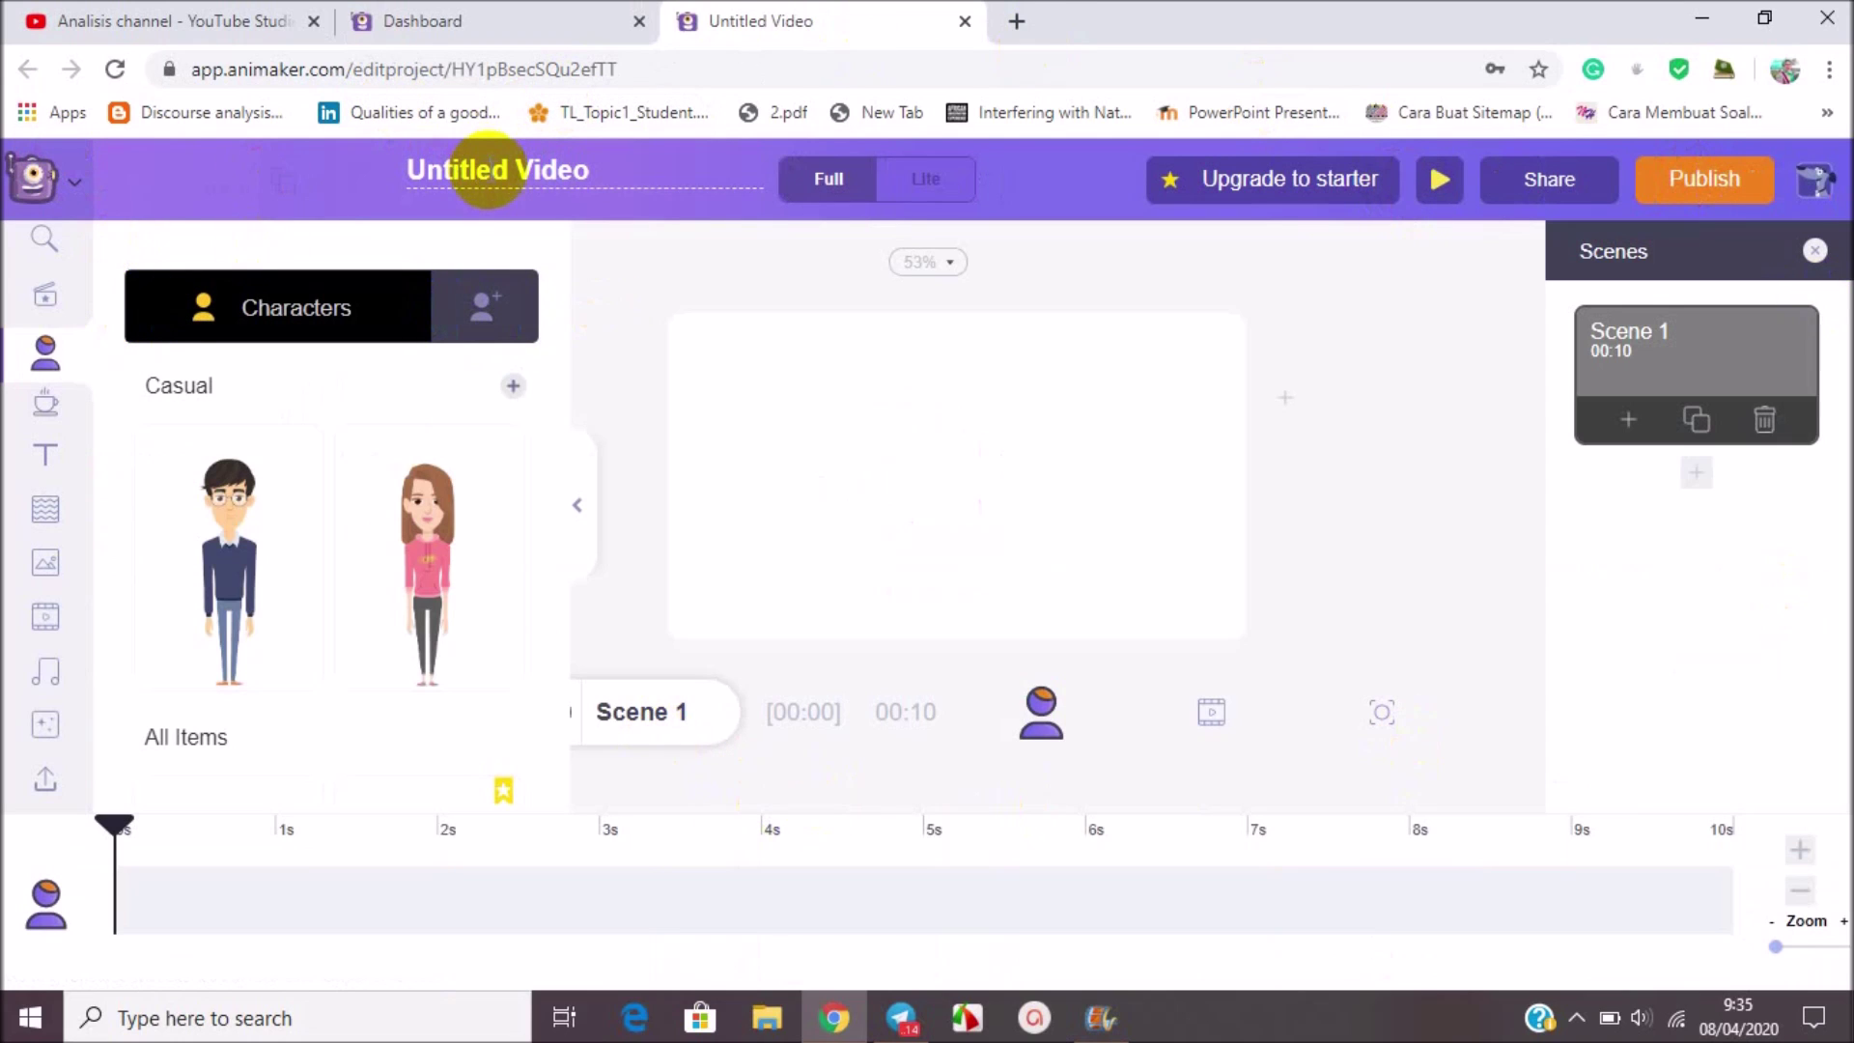
left_click(599, 174)
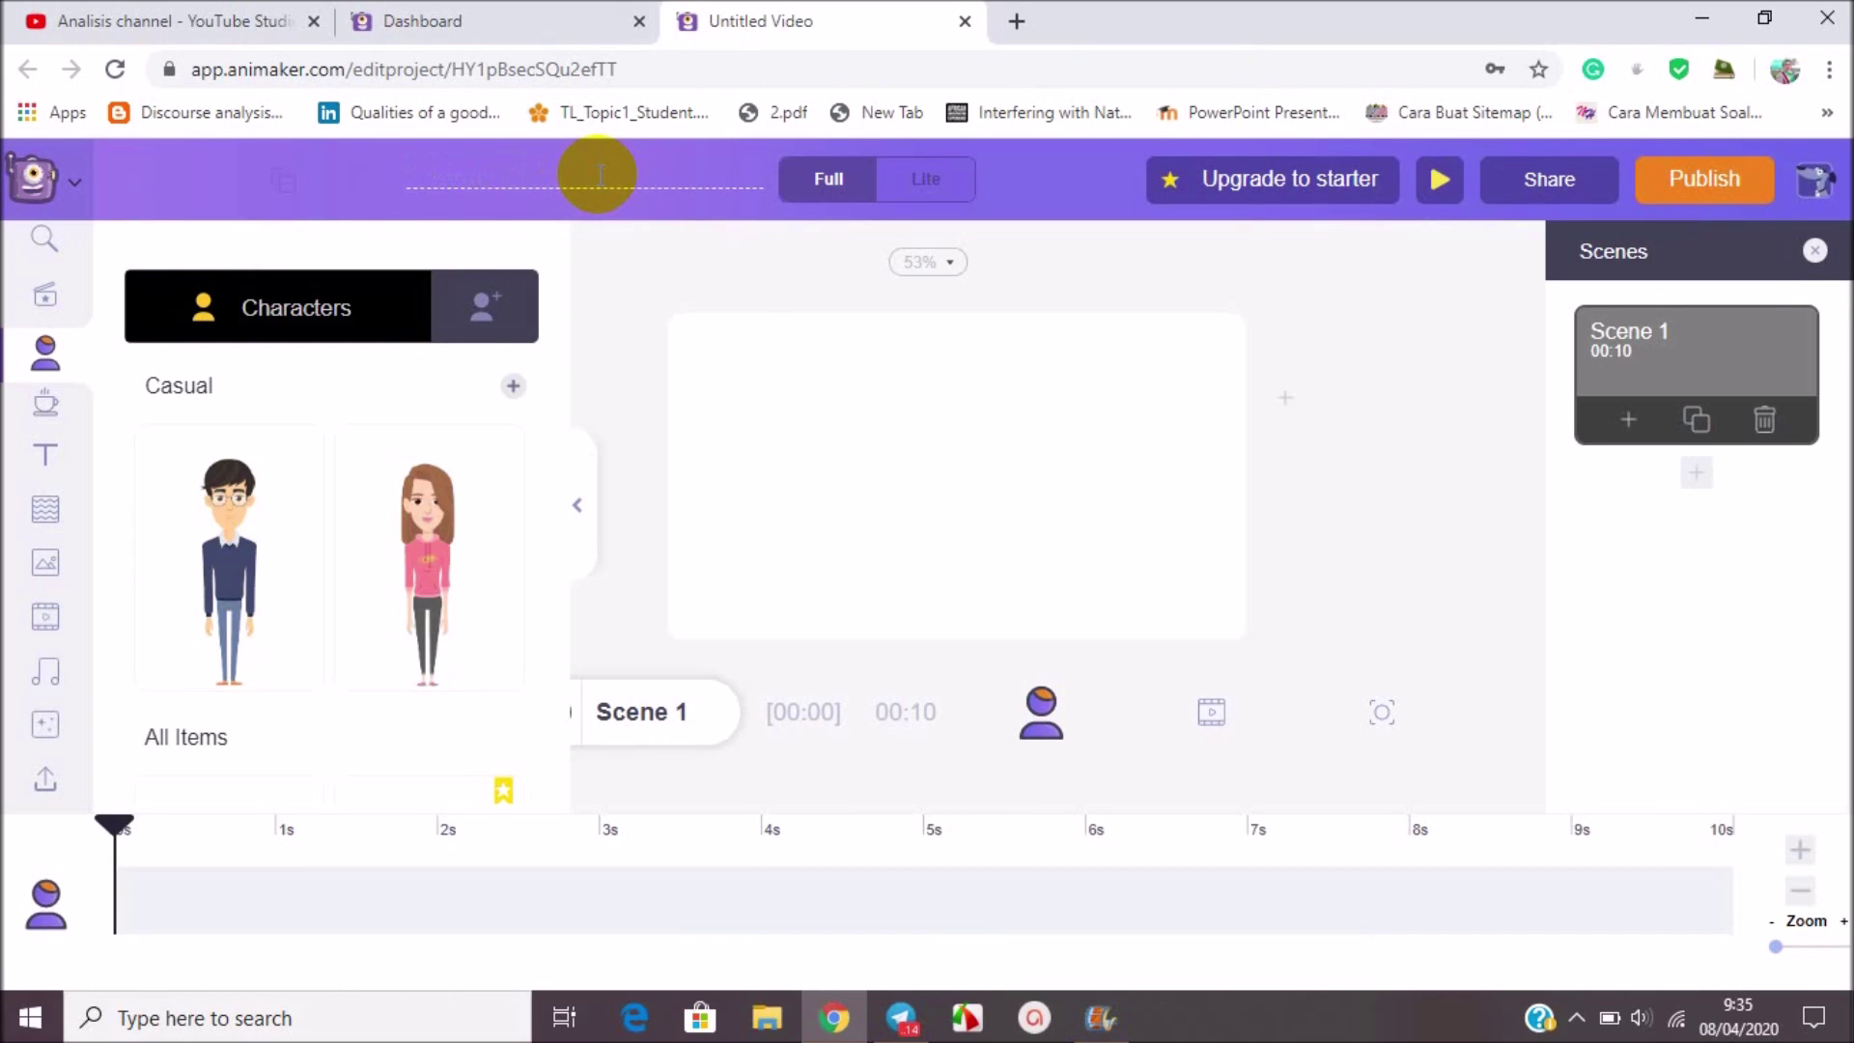
key("ctrl+a")
key("BackSpace")
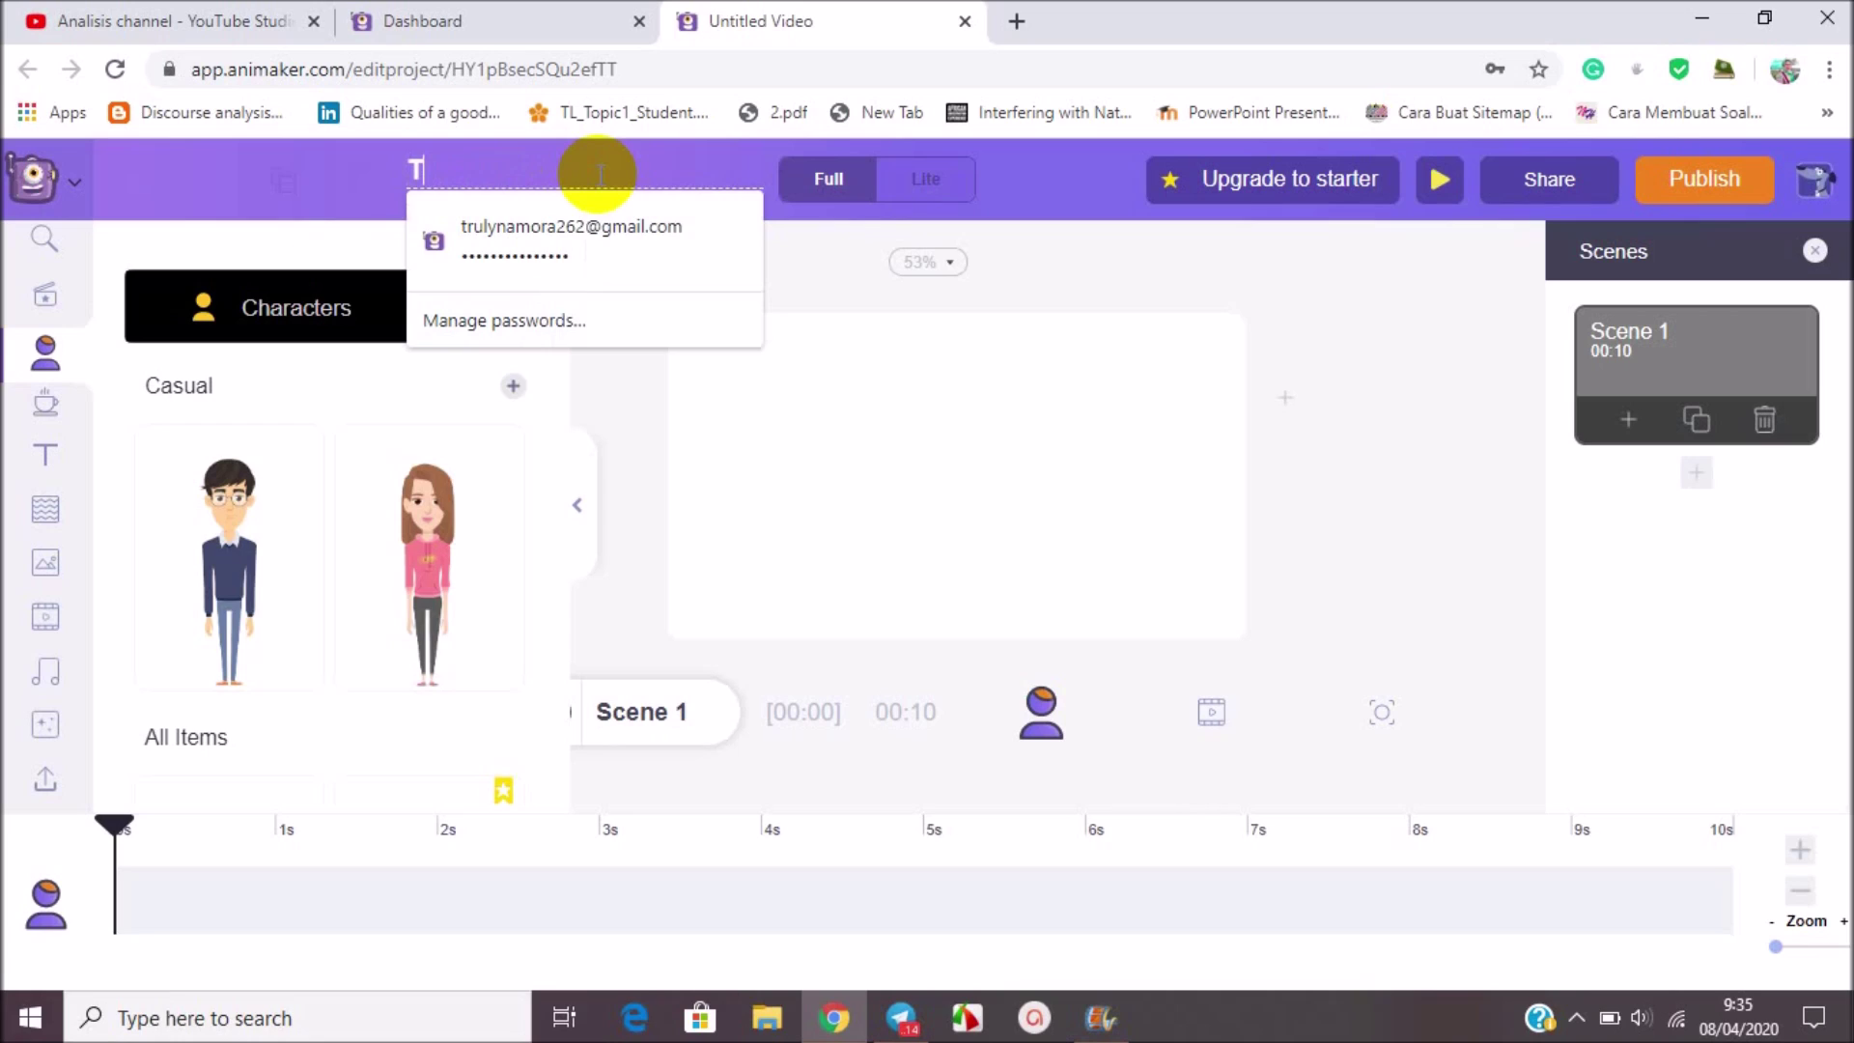
type("ips Belajar")
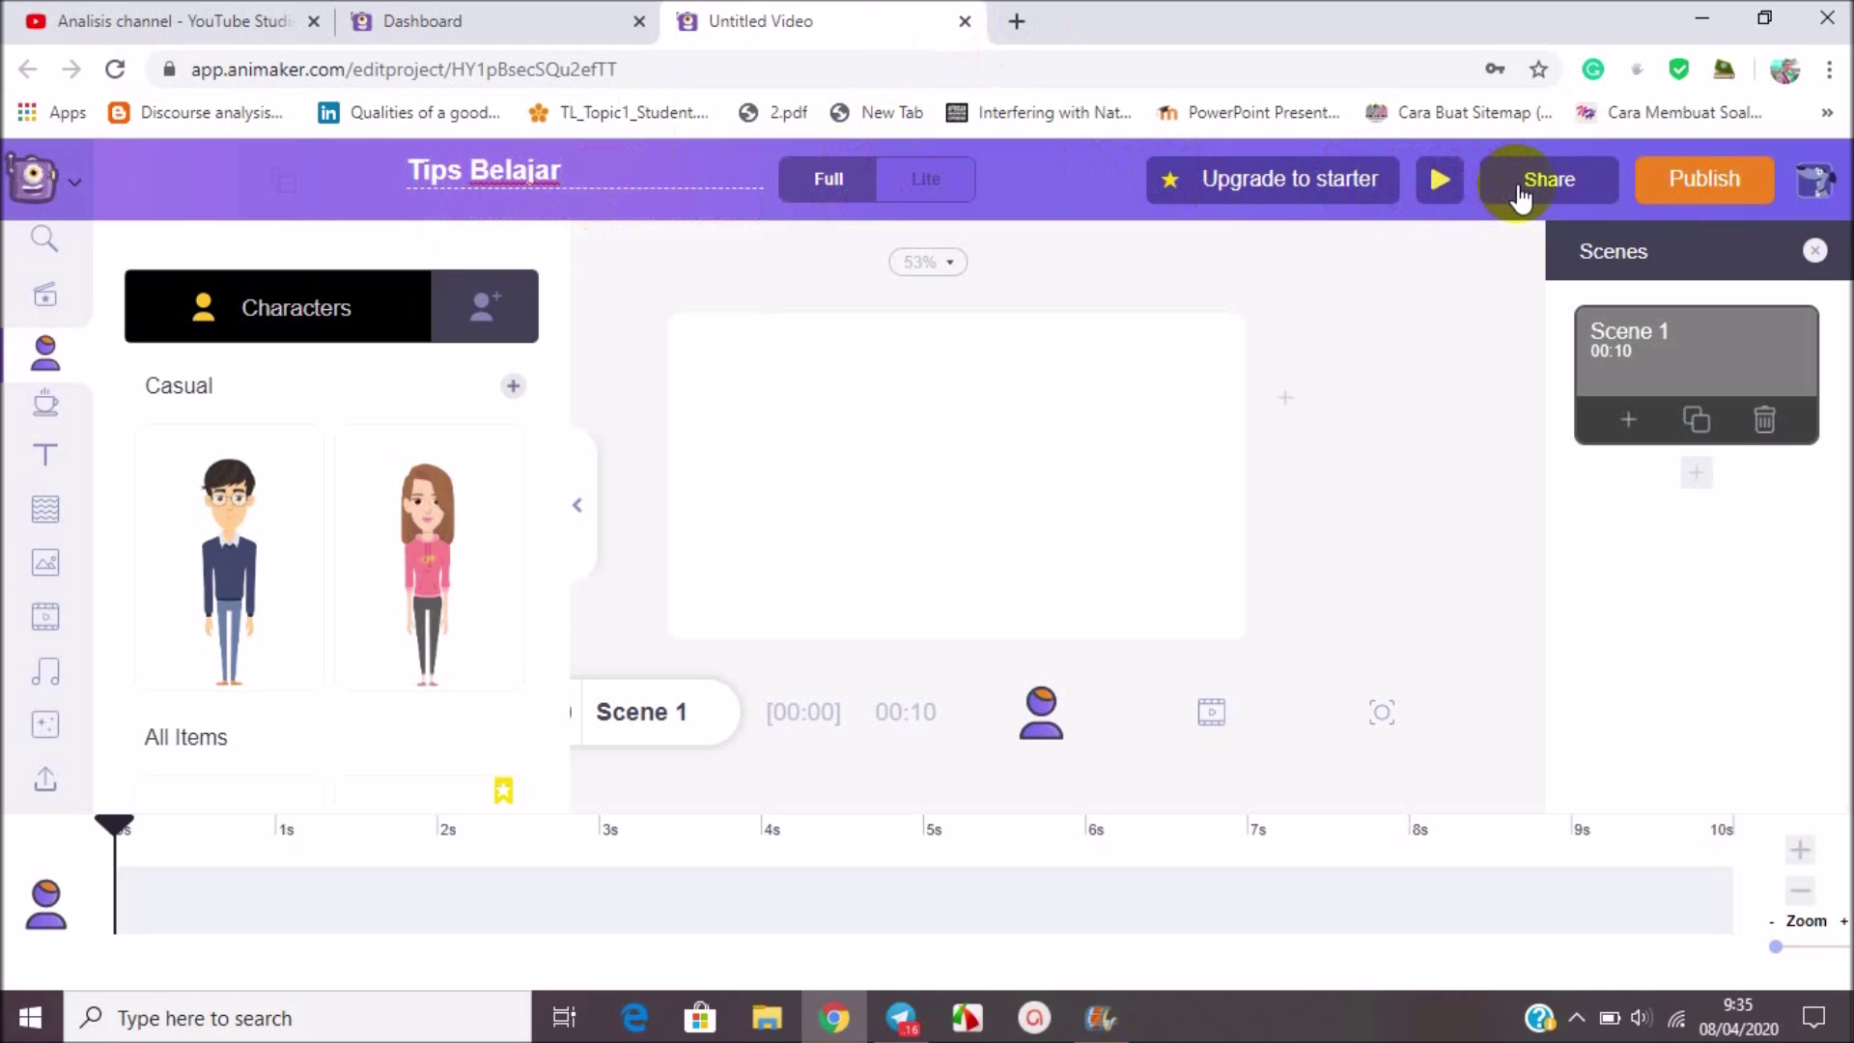
left_click(1701, 185)
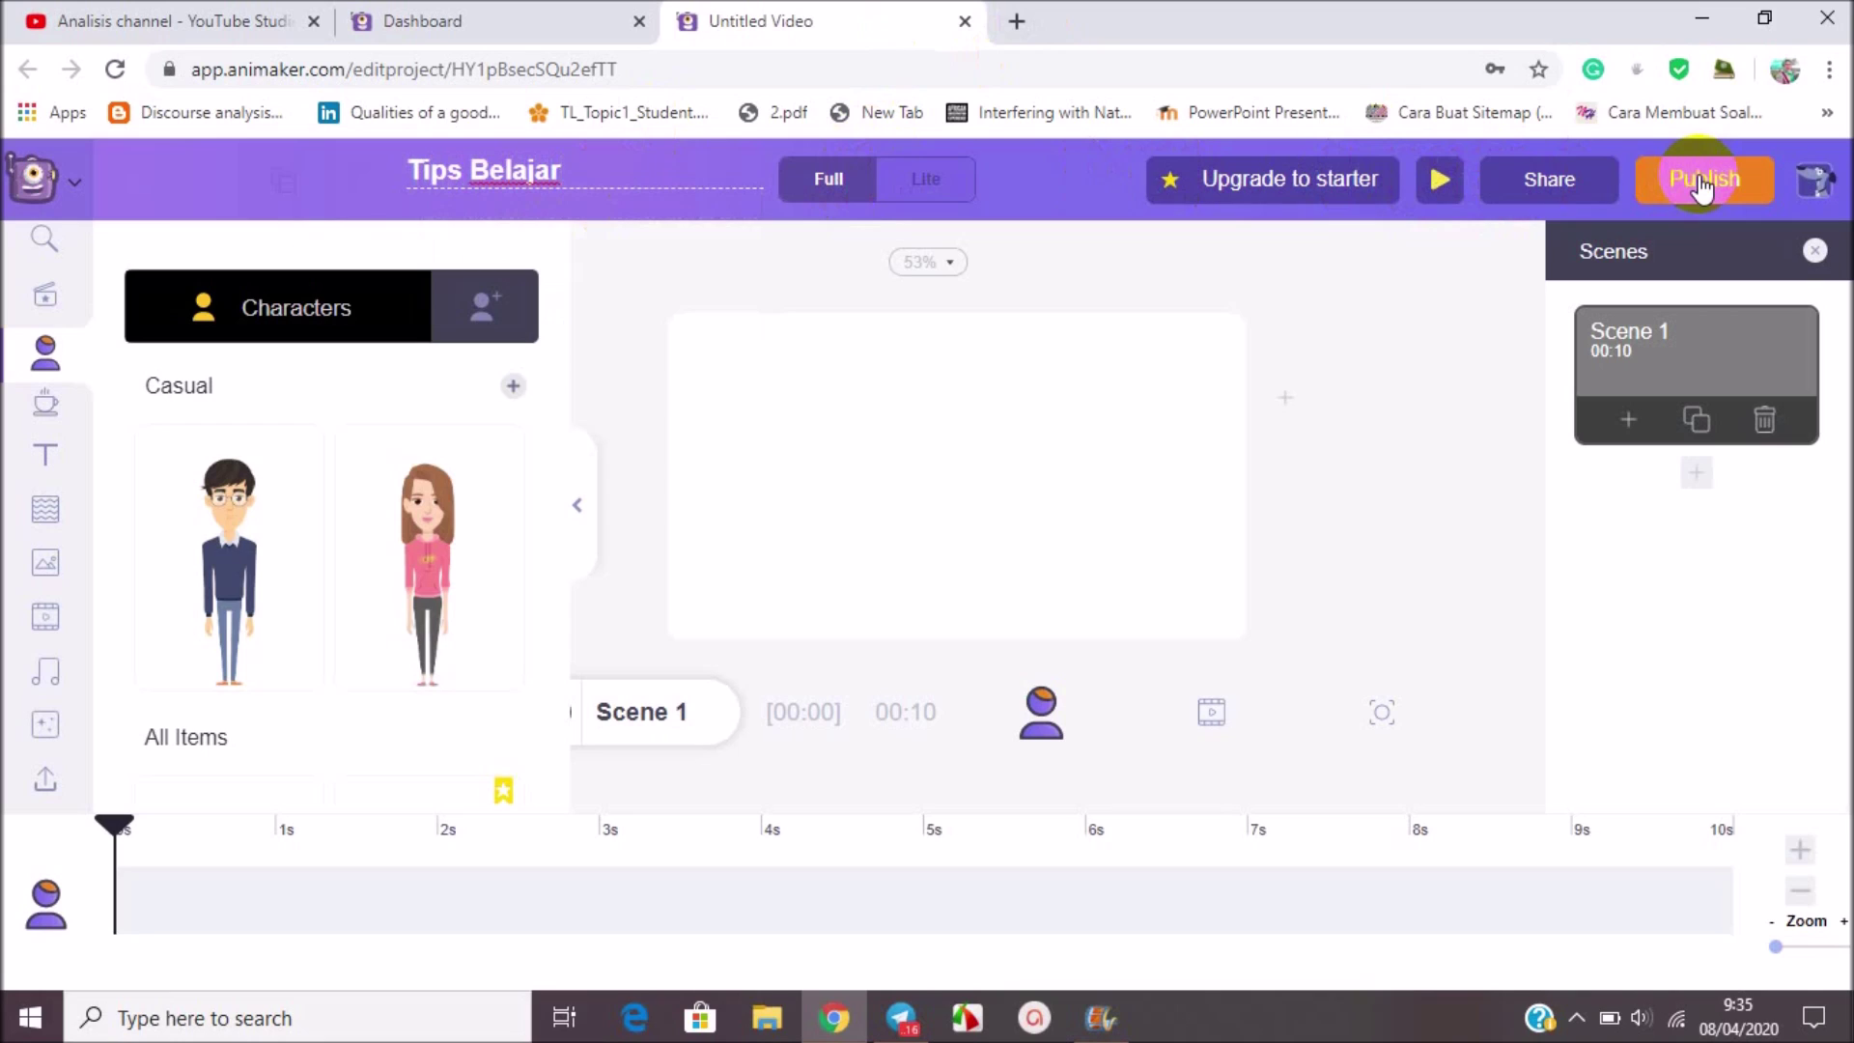
left_click(1144, 730)
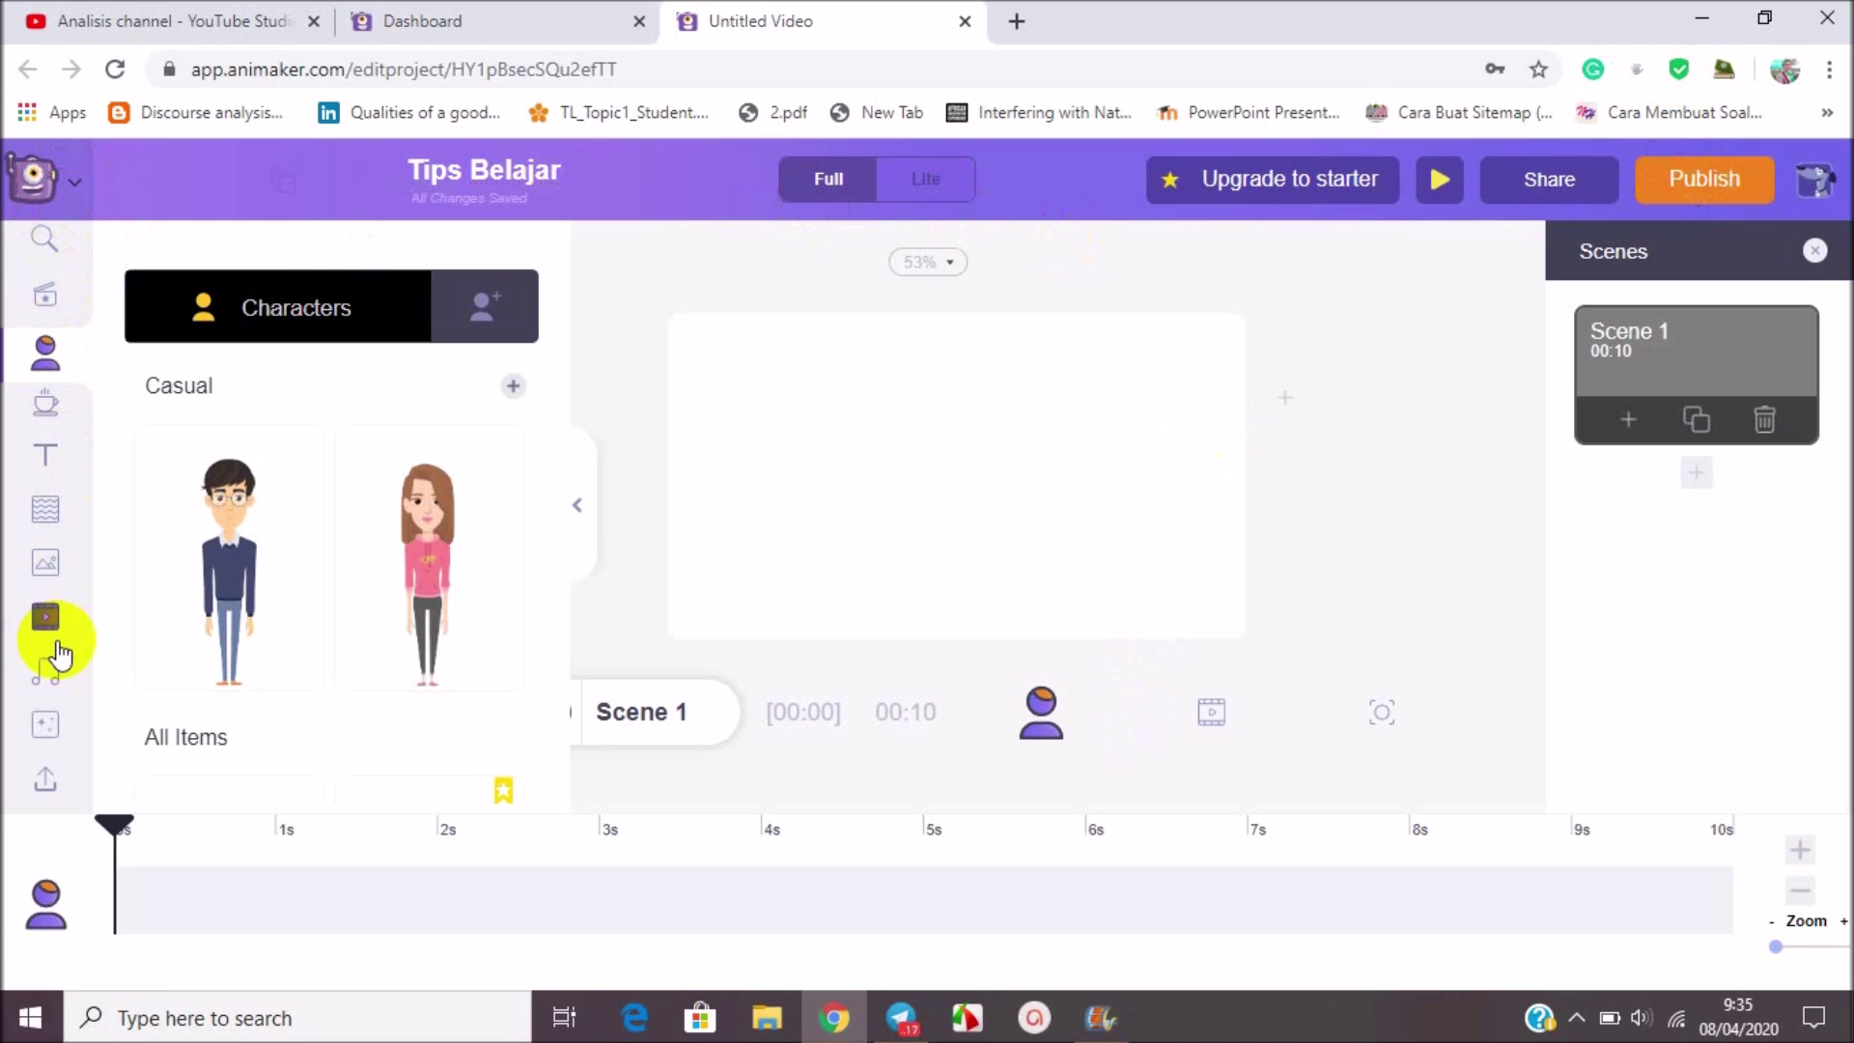
Step: Browse the scene templates and scroll through the character library
left_click(45, 241)
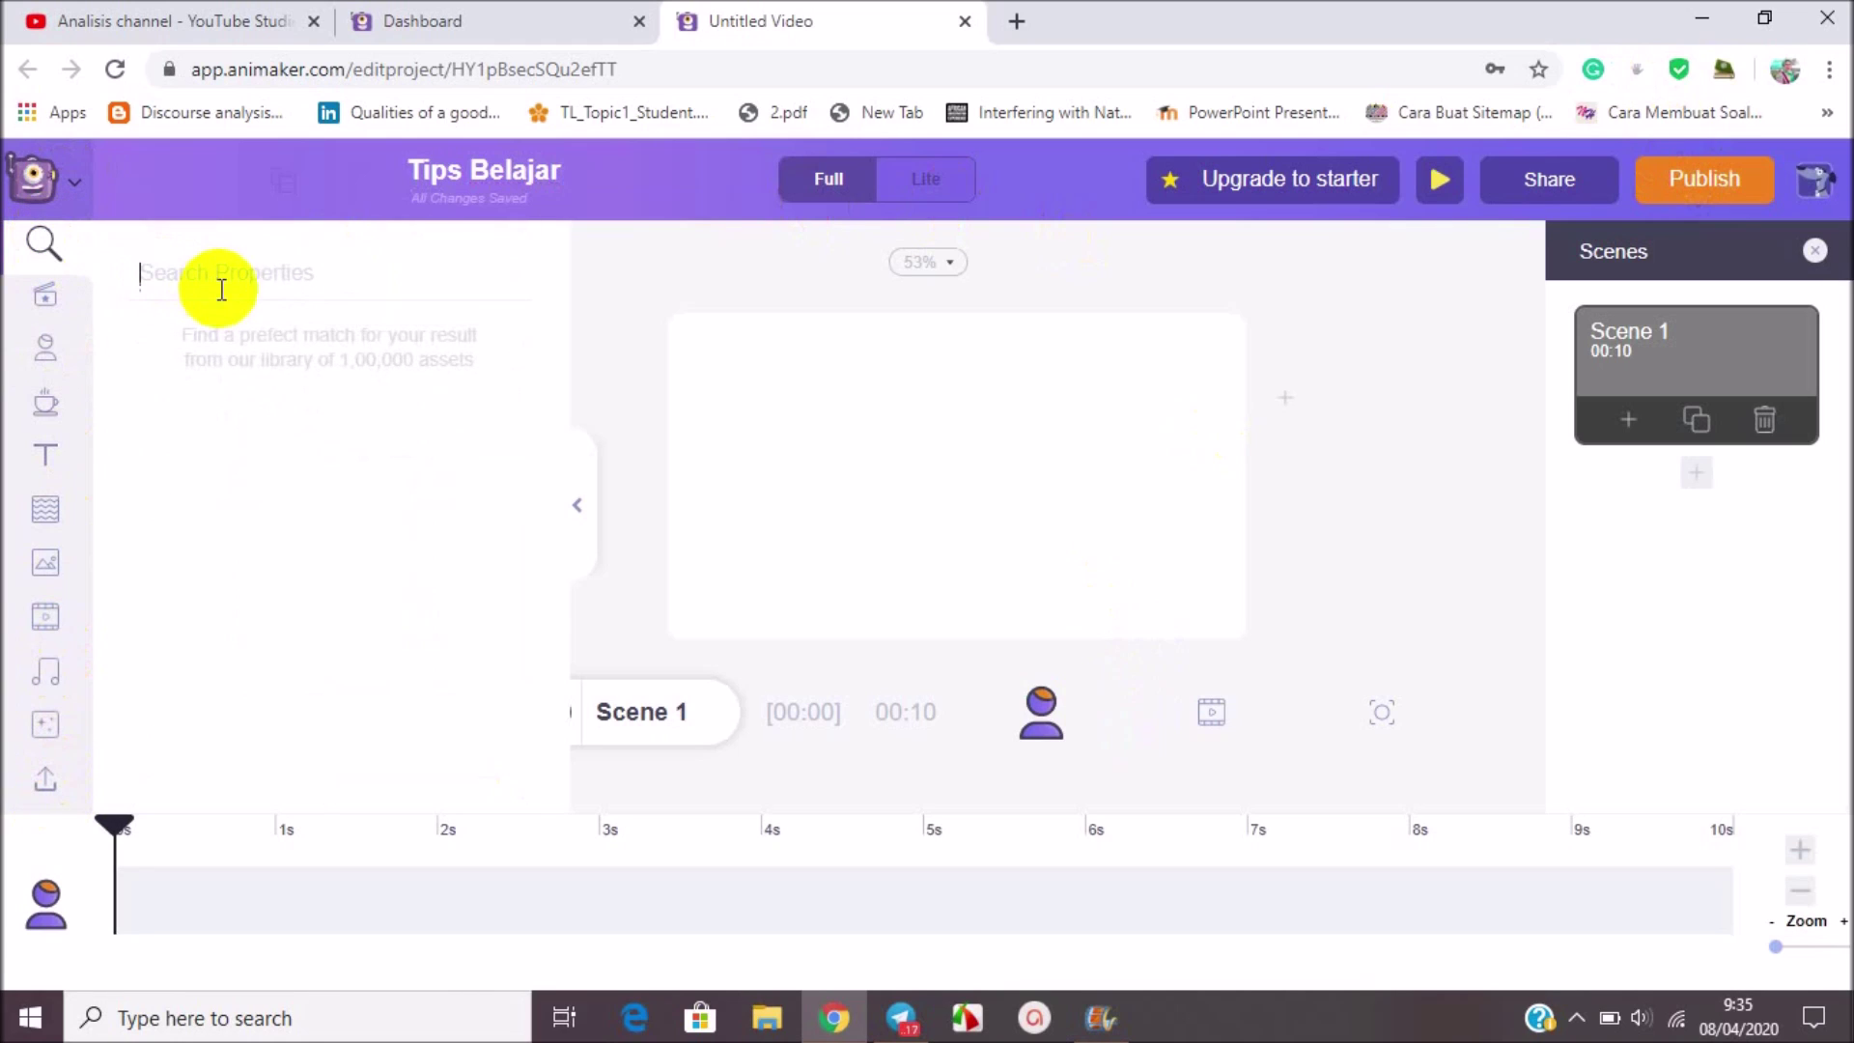
left_click(46, 301)
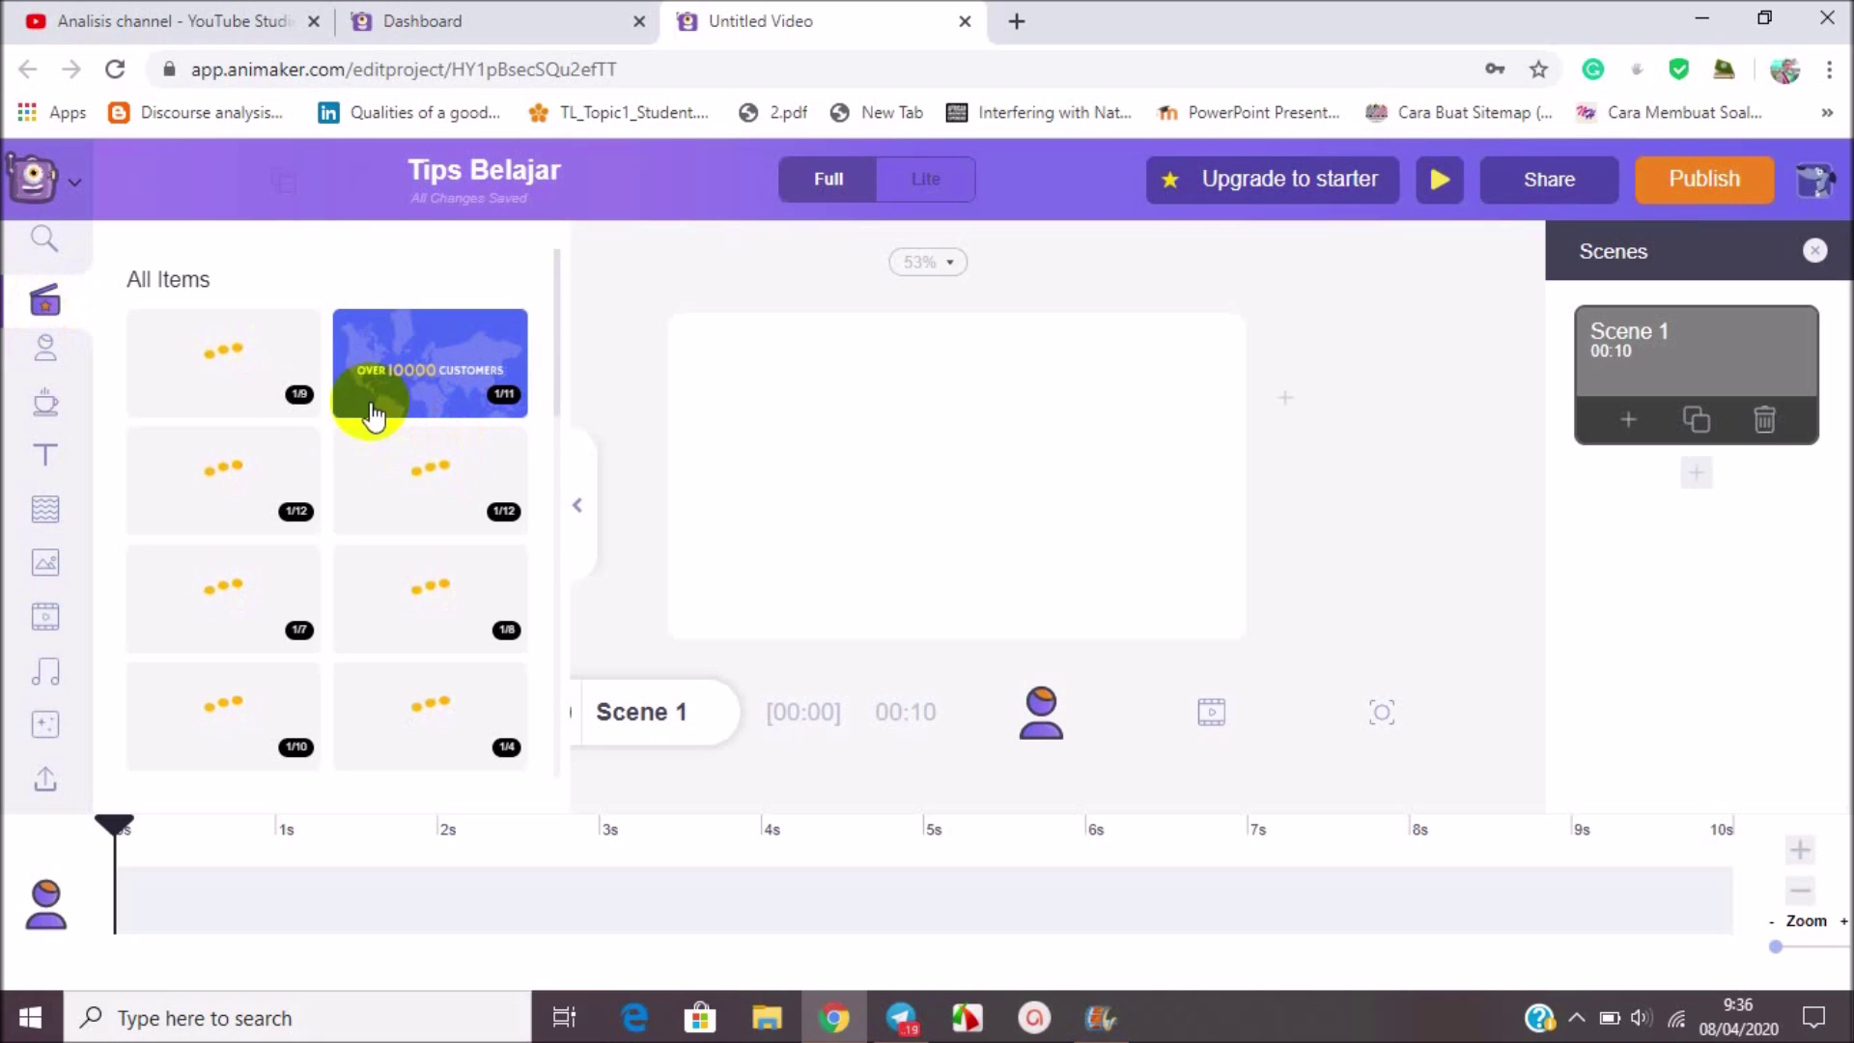
mouse_move(558, 367)
left_mouse_down()
mouse_move(570, 529)
mouse_move(550, 304)
left_mouse_up()
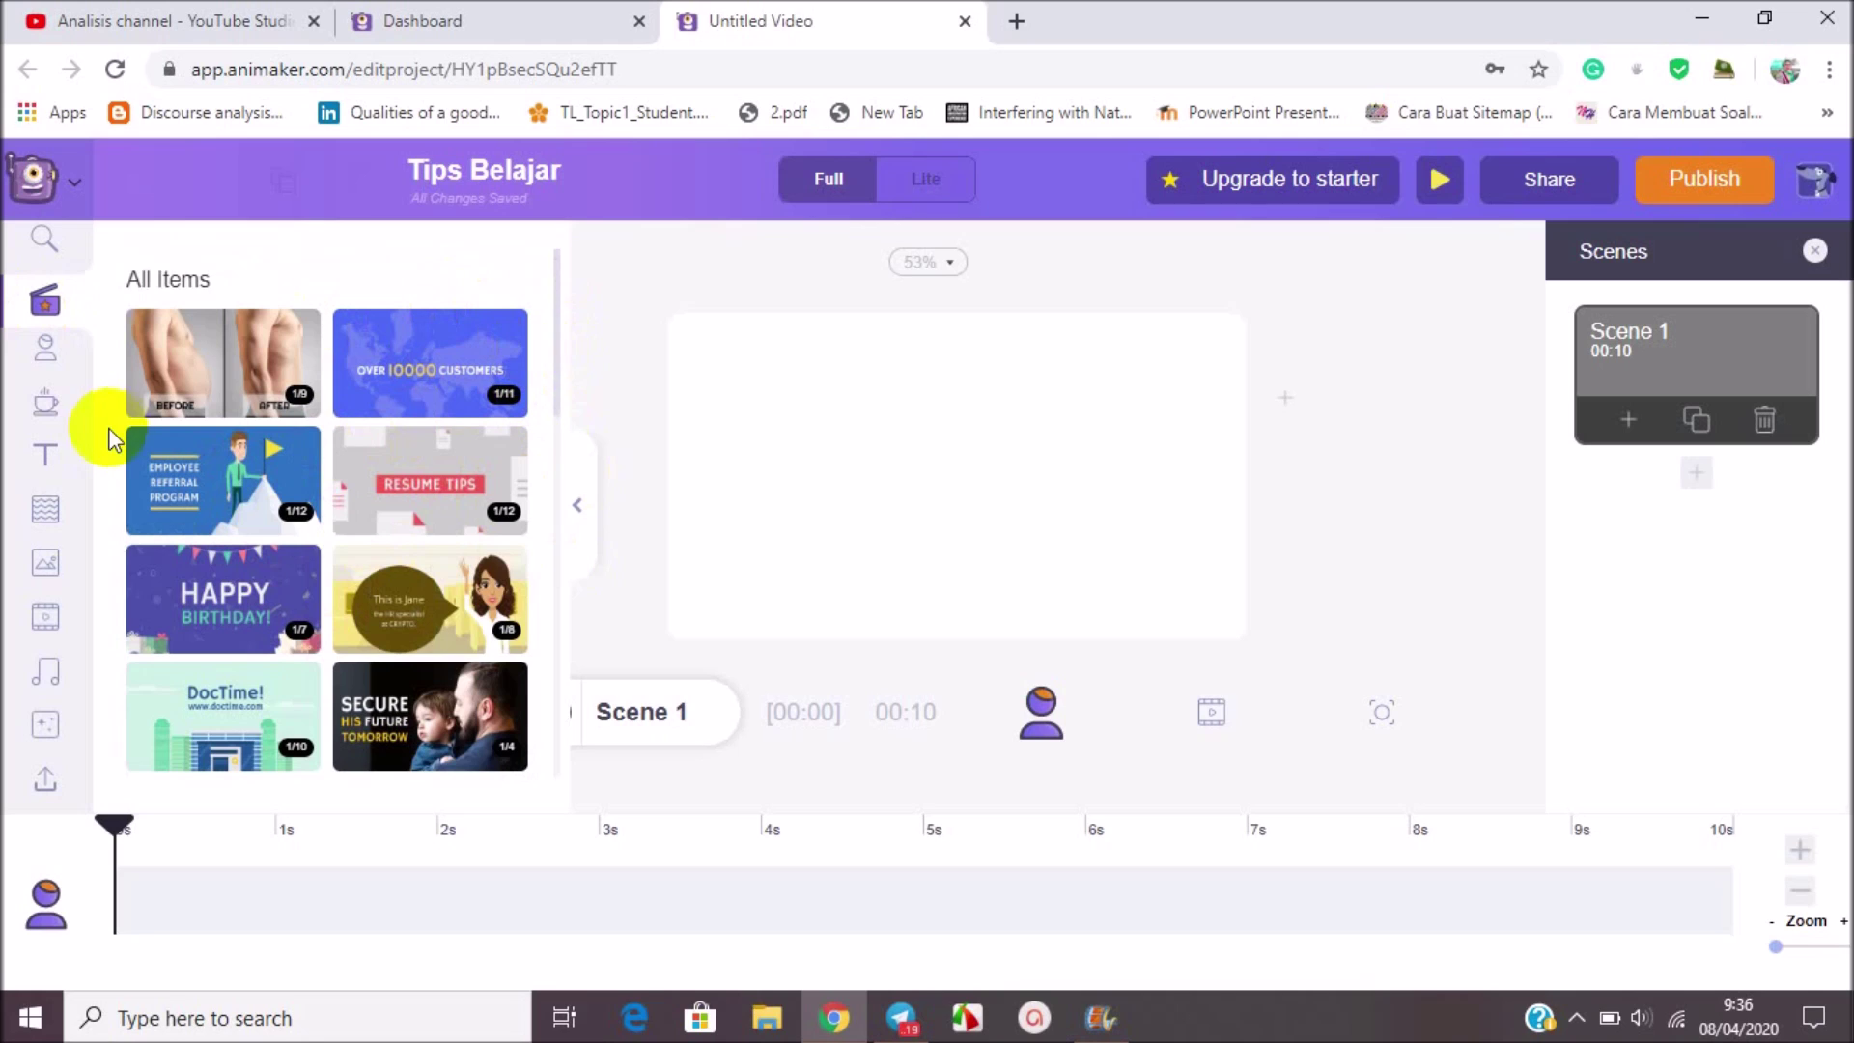
left_click(53, 354)
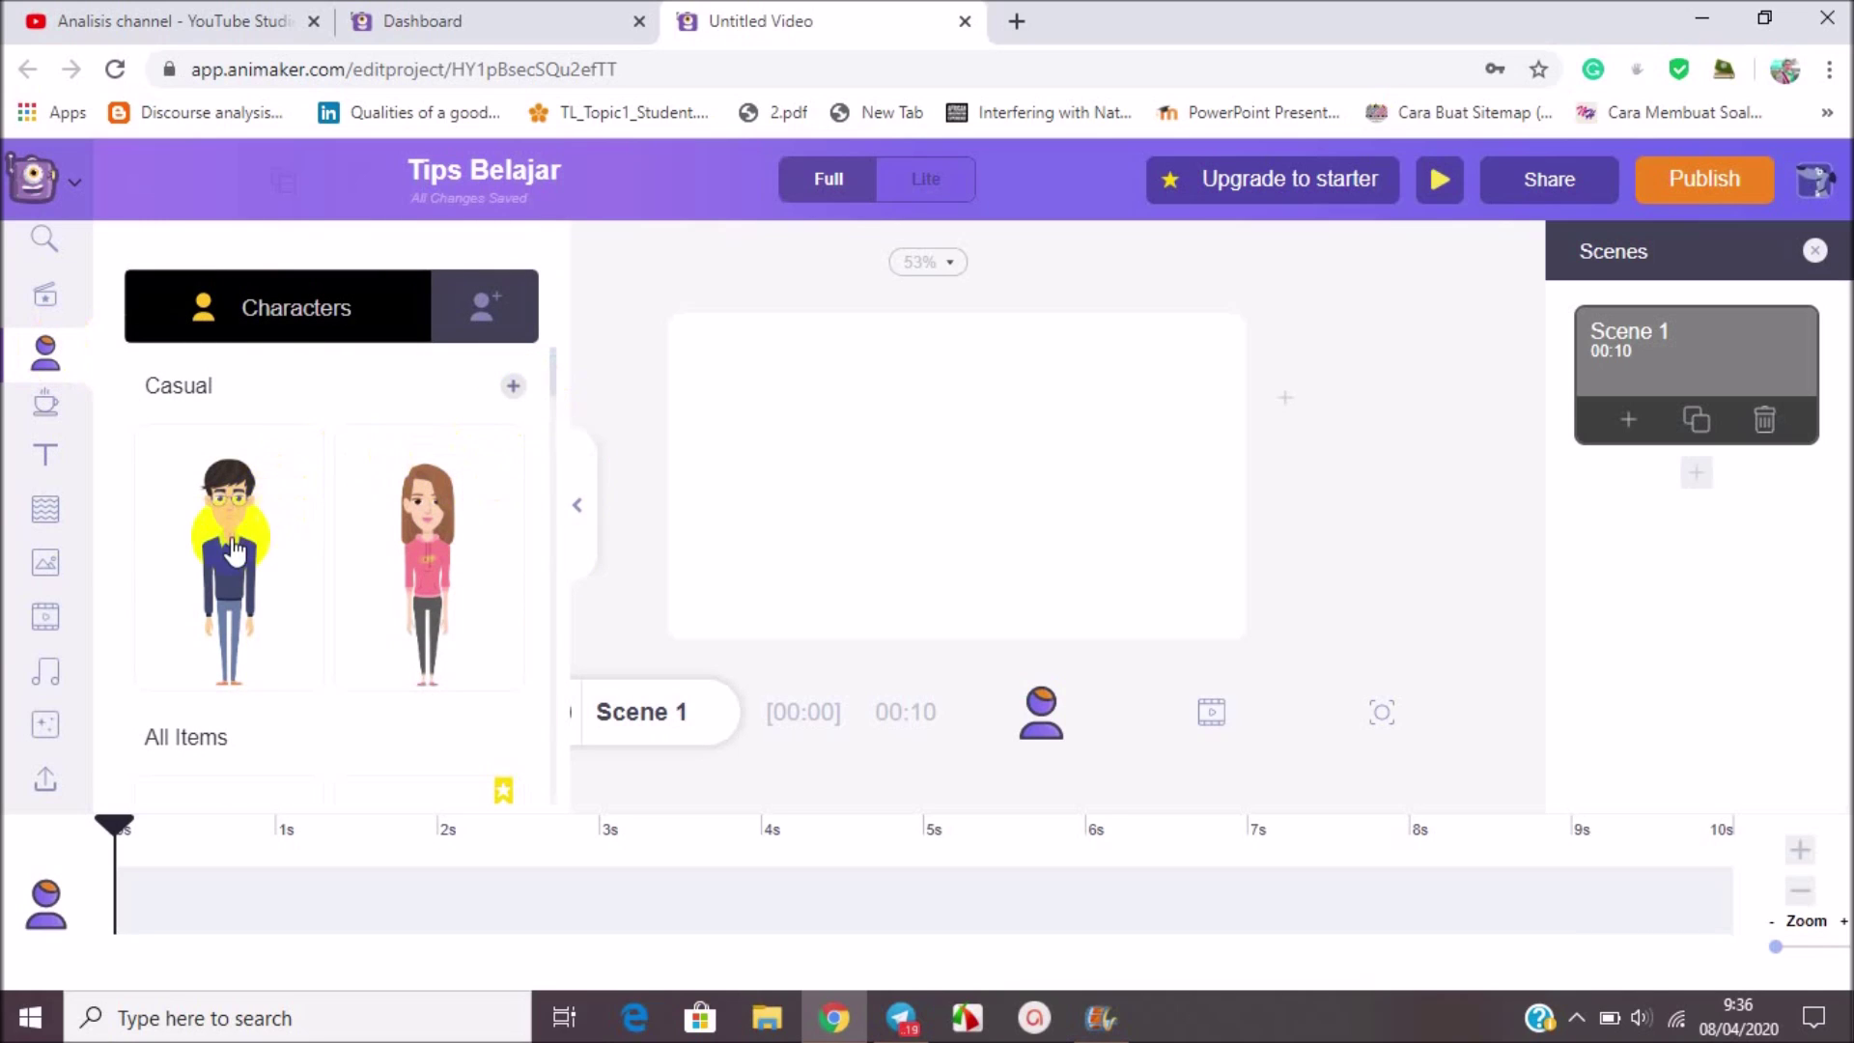
left_click_drag(552, 380, 551, 431)
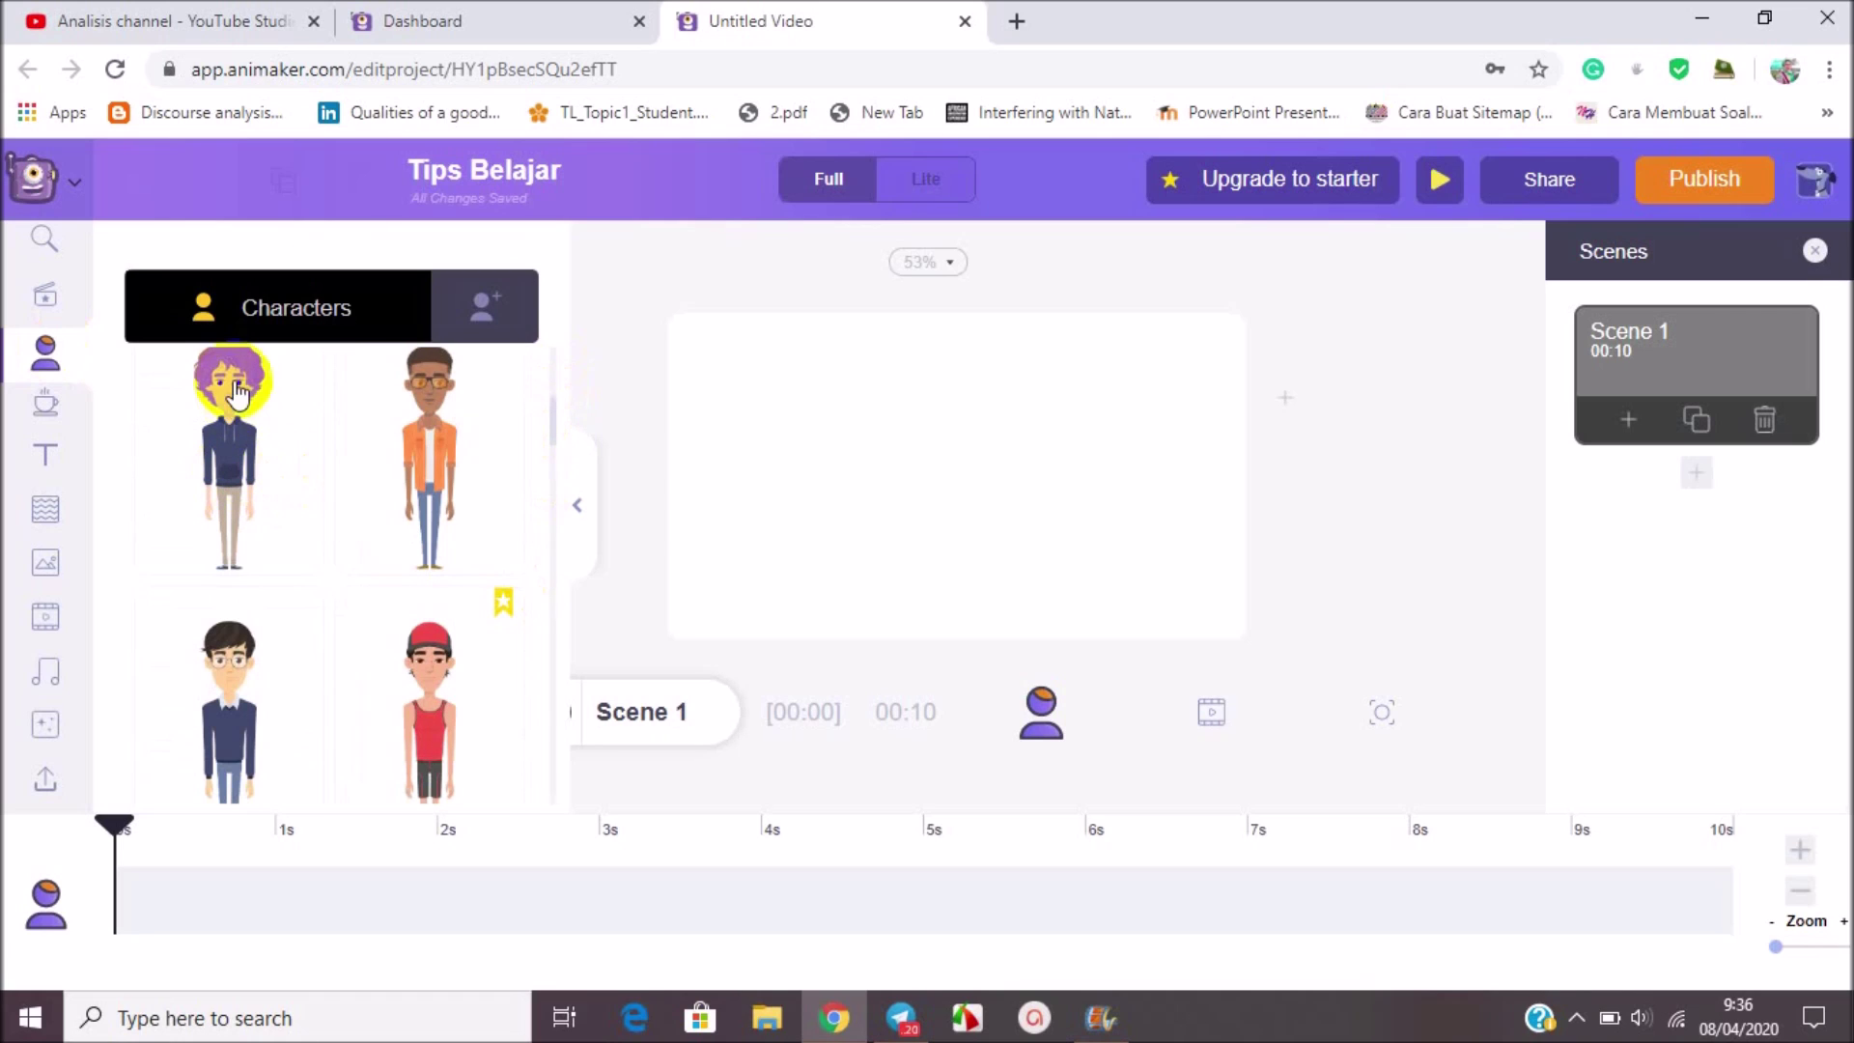
left_click_drag(551, 434, 550, 372)
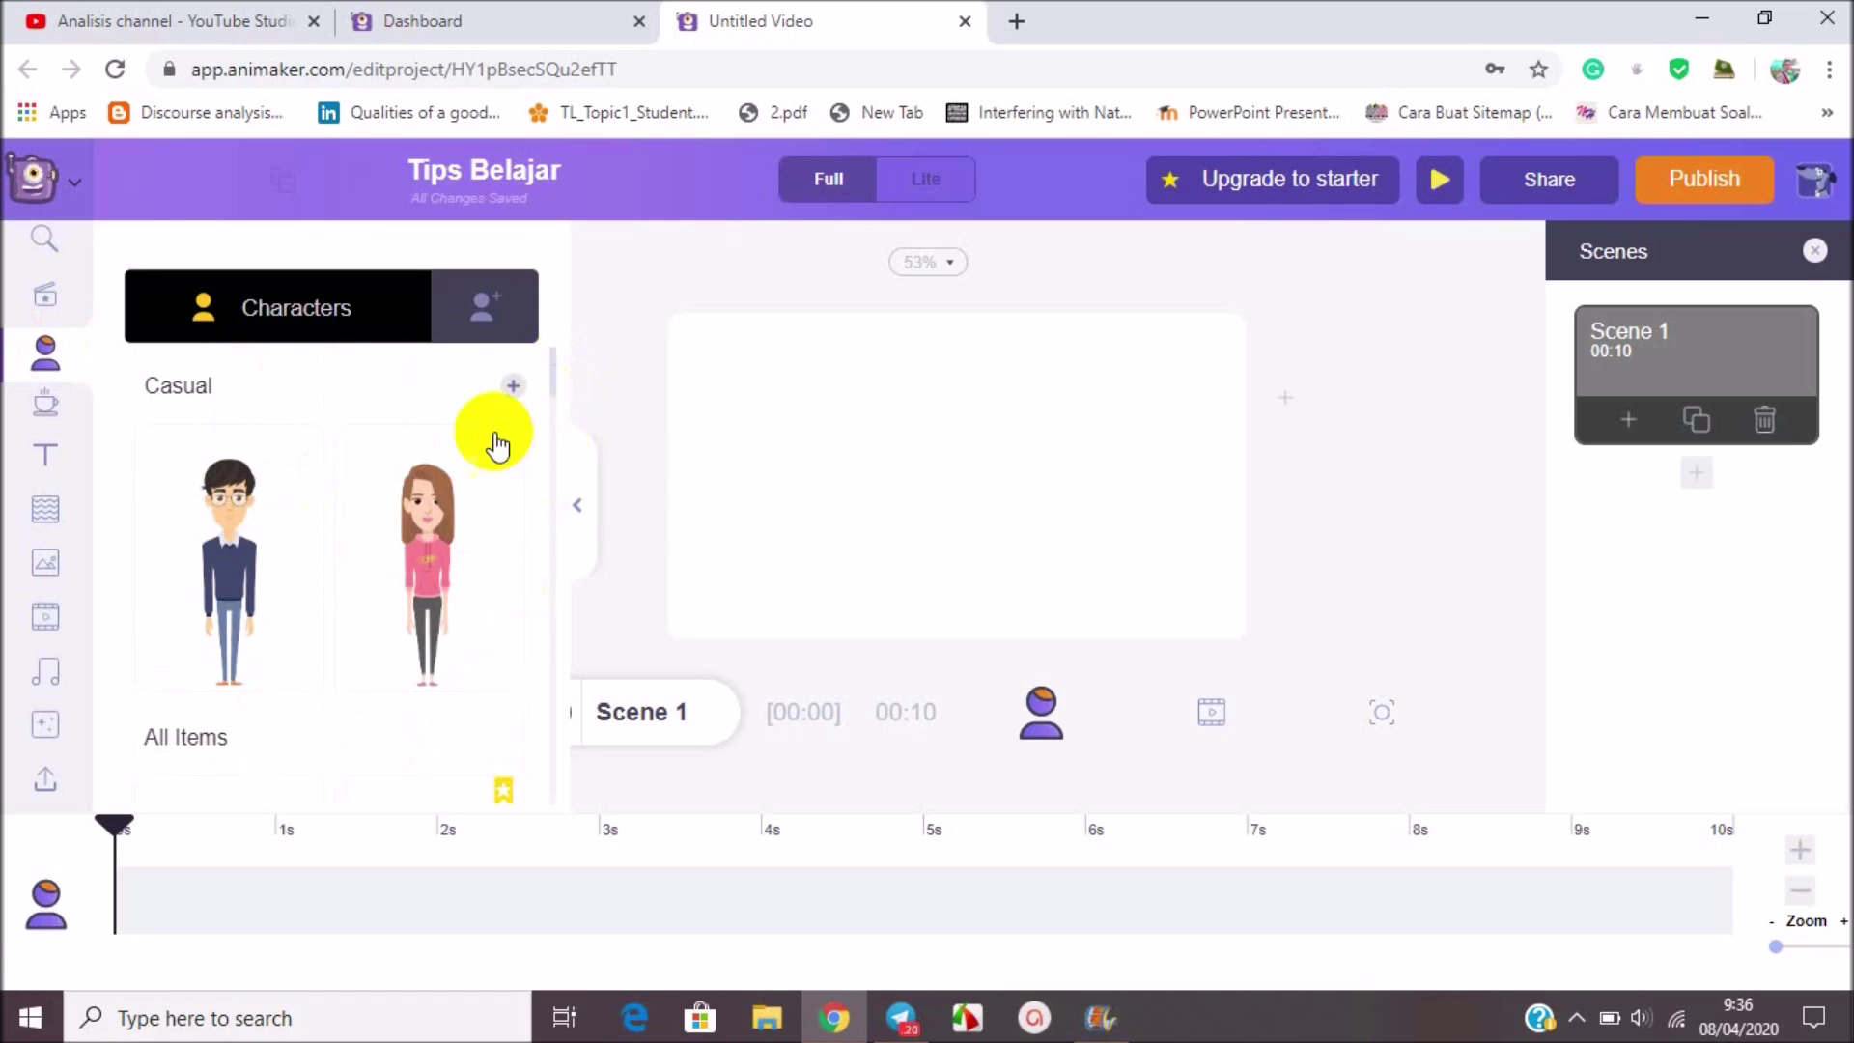
Step: Show the Properties library with Shapes (With Text), Office and Sticker items
left_click(47, 406)
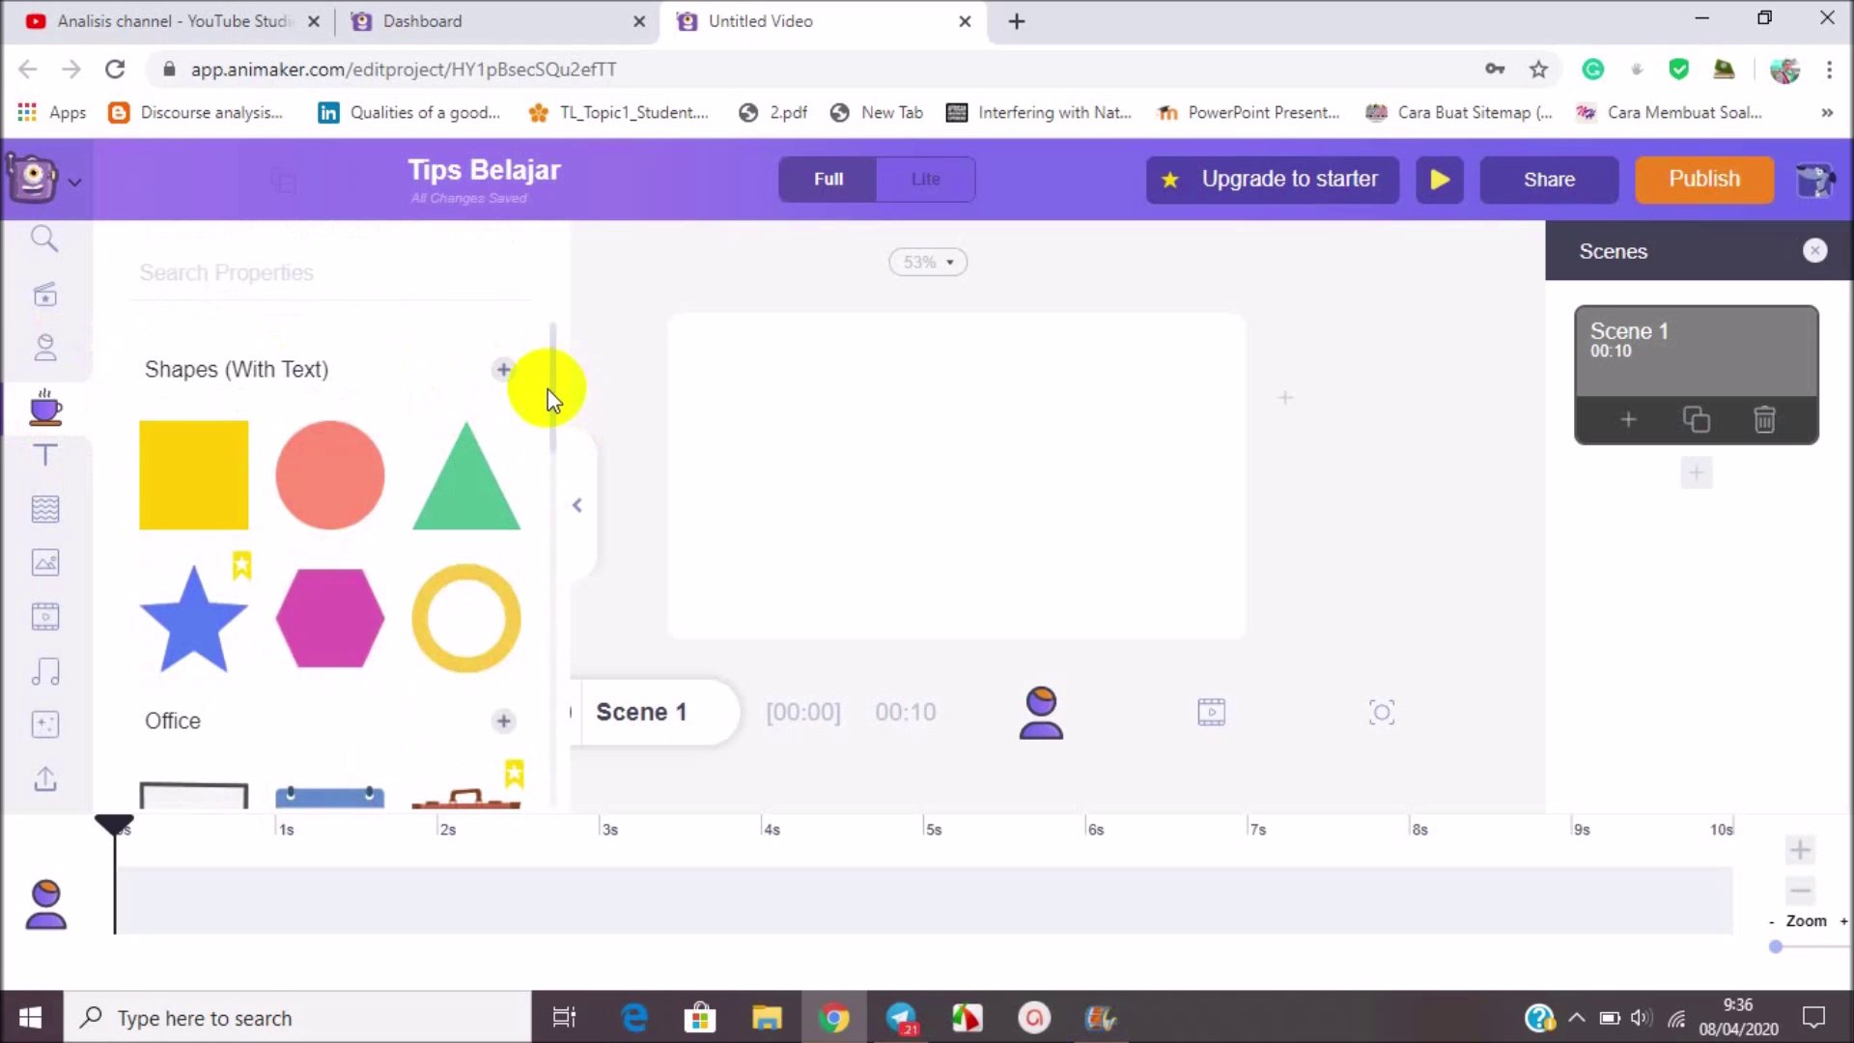
left_click(554, 458)
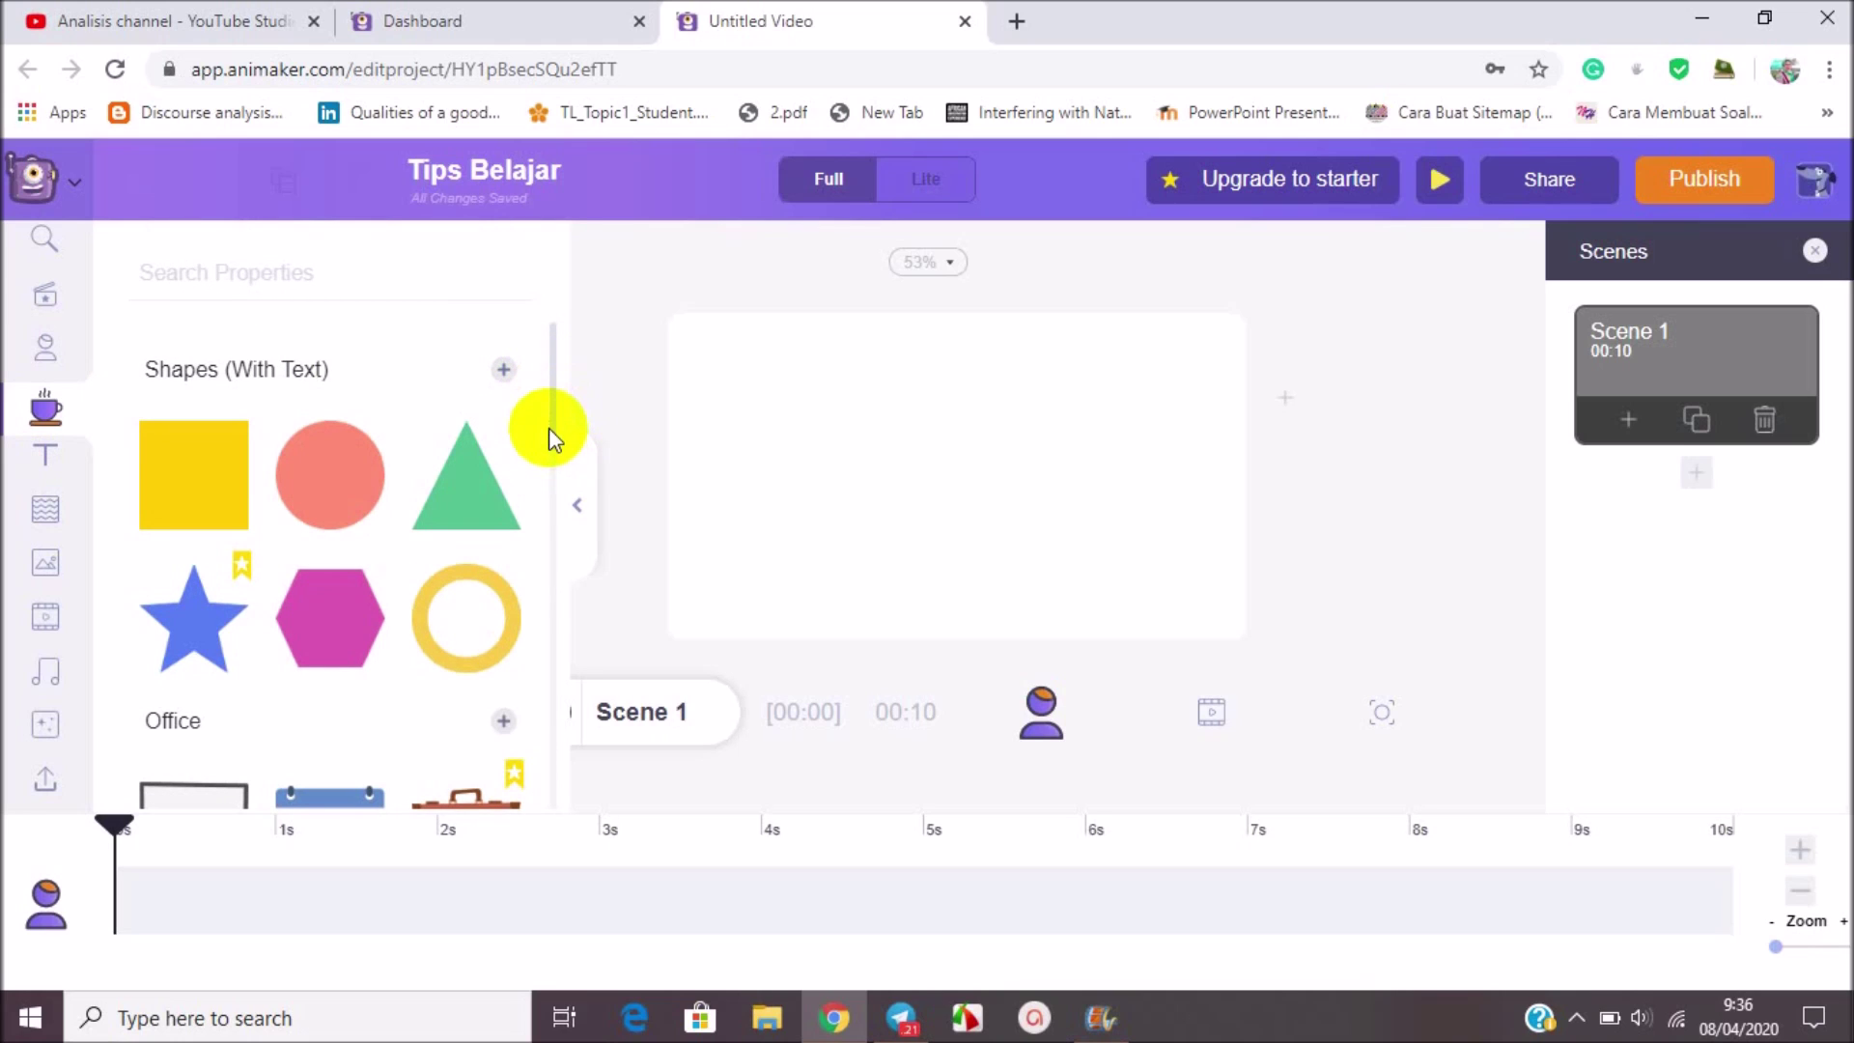
mouse_move(550, 426)
left_mouse_down()
mouse_move(560, 786)
mouse_move(500, 431)
left_mouse_up()
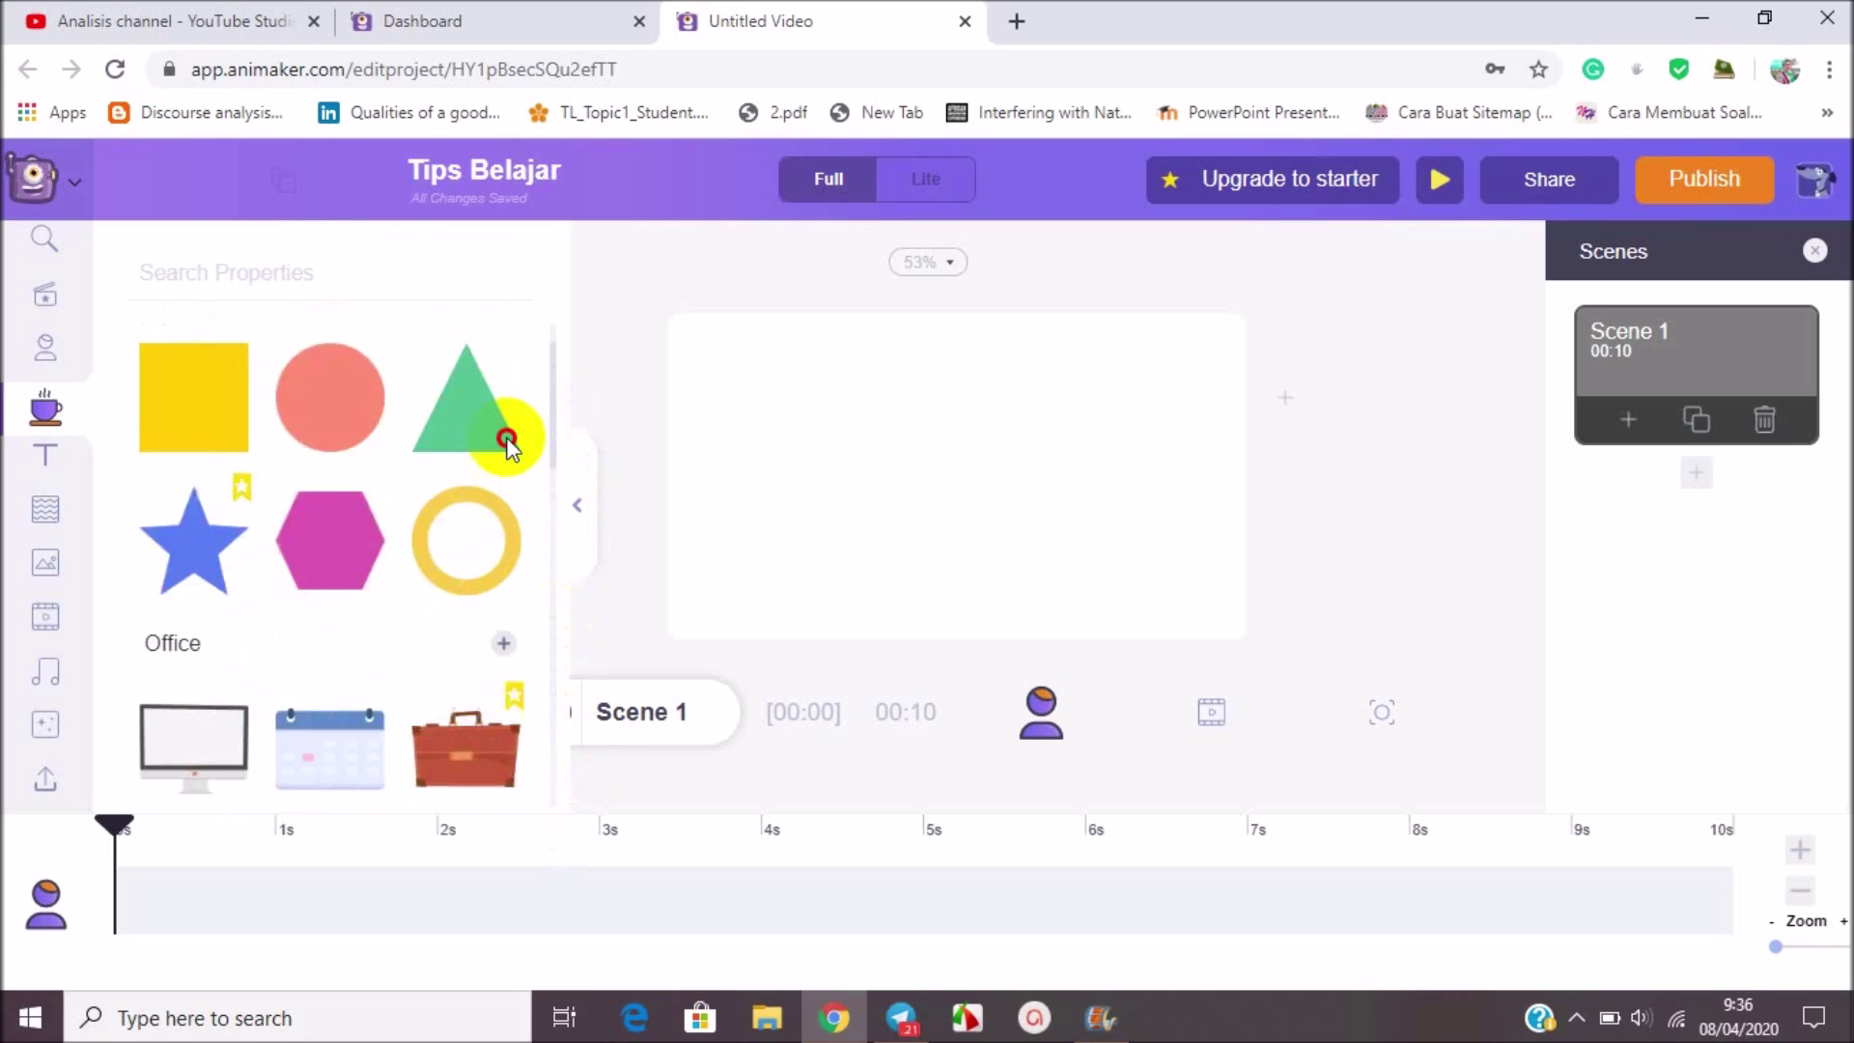
Step: Browse the text templates, Office backgrounds and stock image libraries
left_click(50, 457)
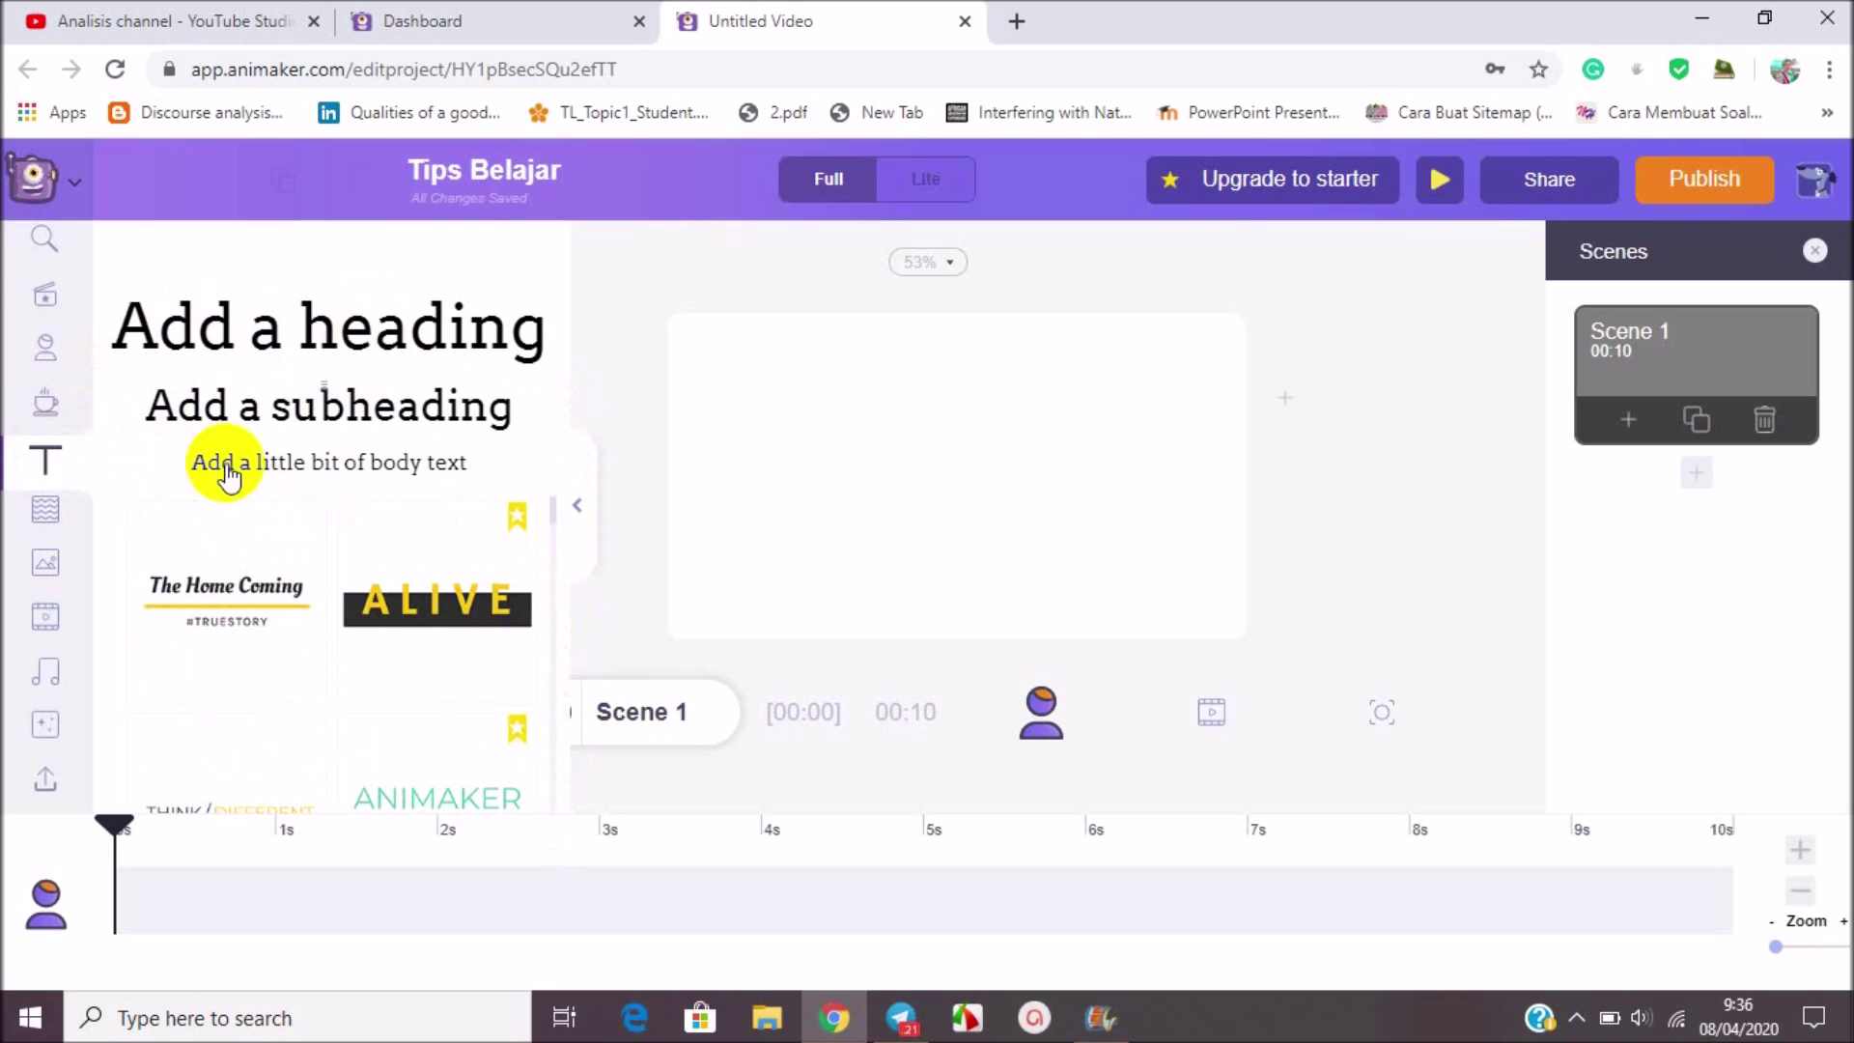
left_click_drag(552, 496, 552, 560)
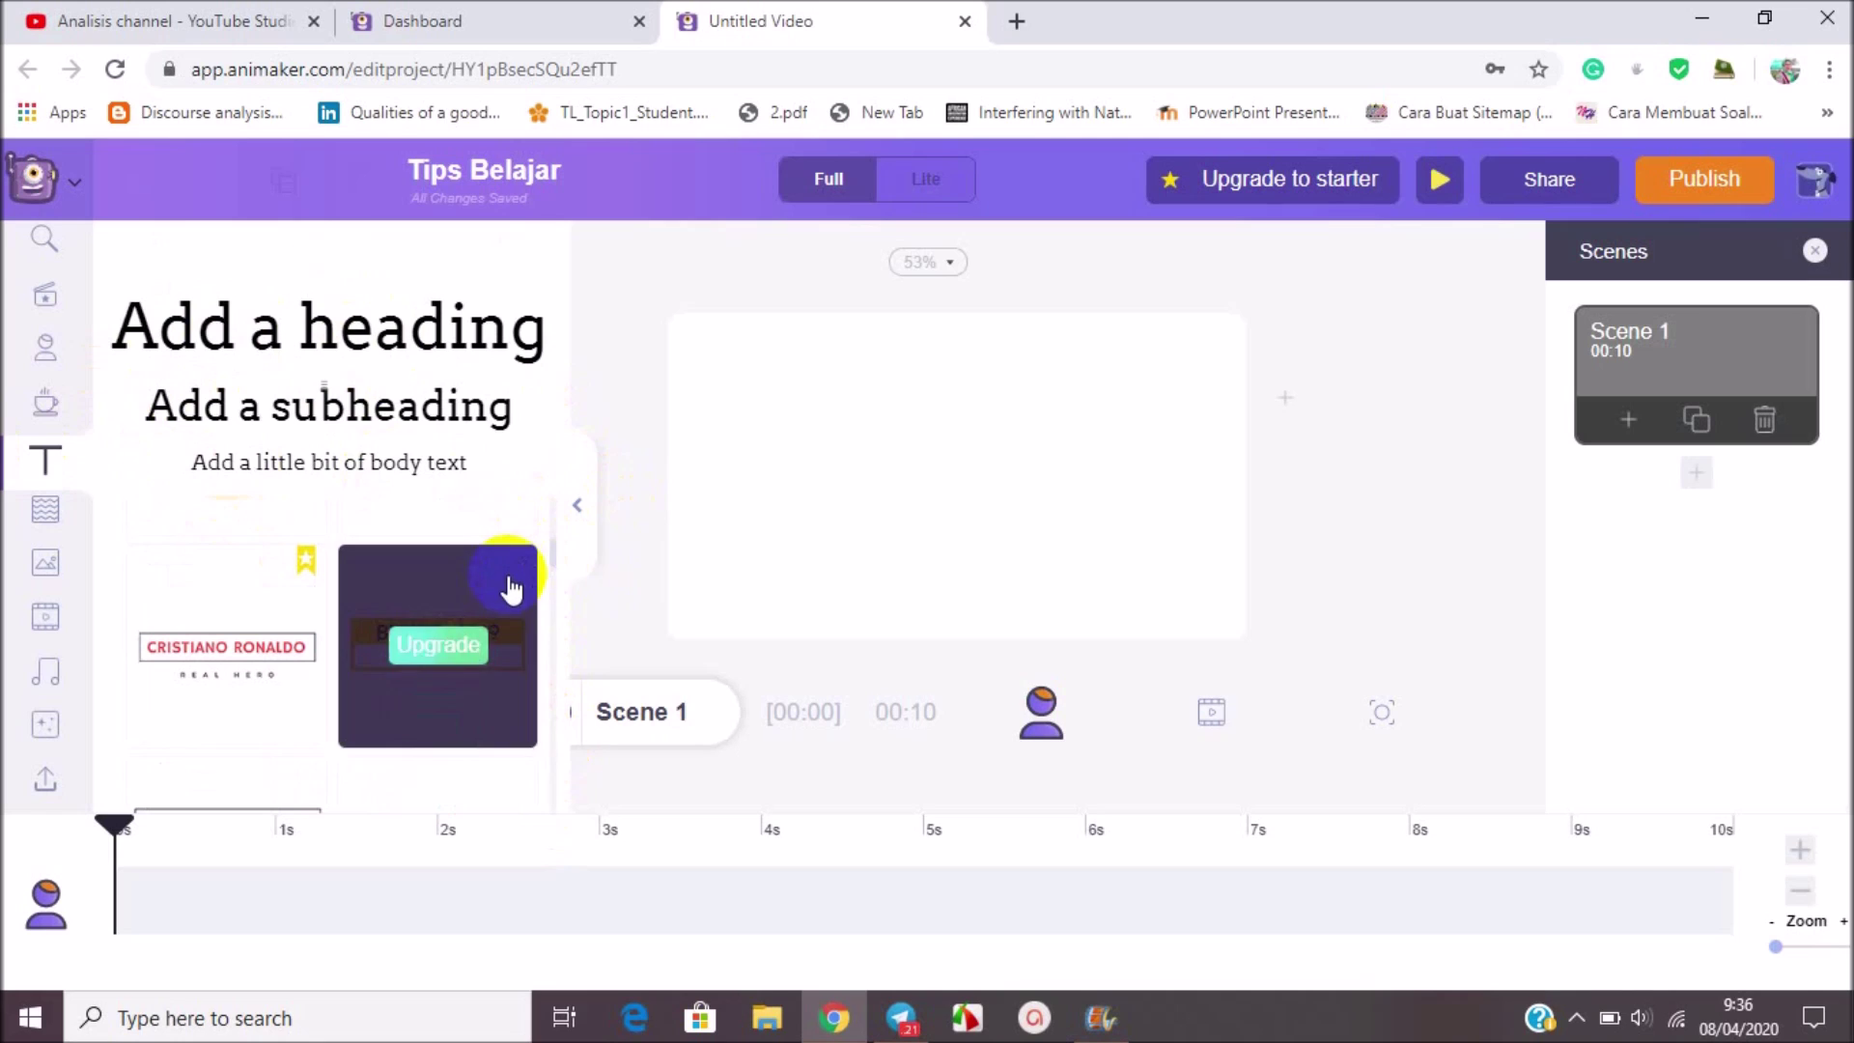
left_click(58, 521)
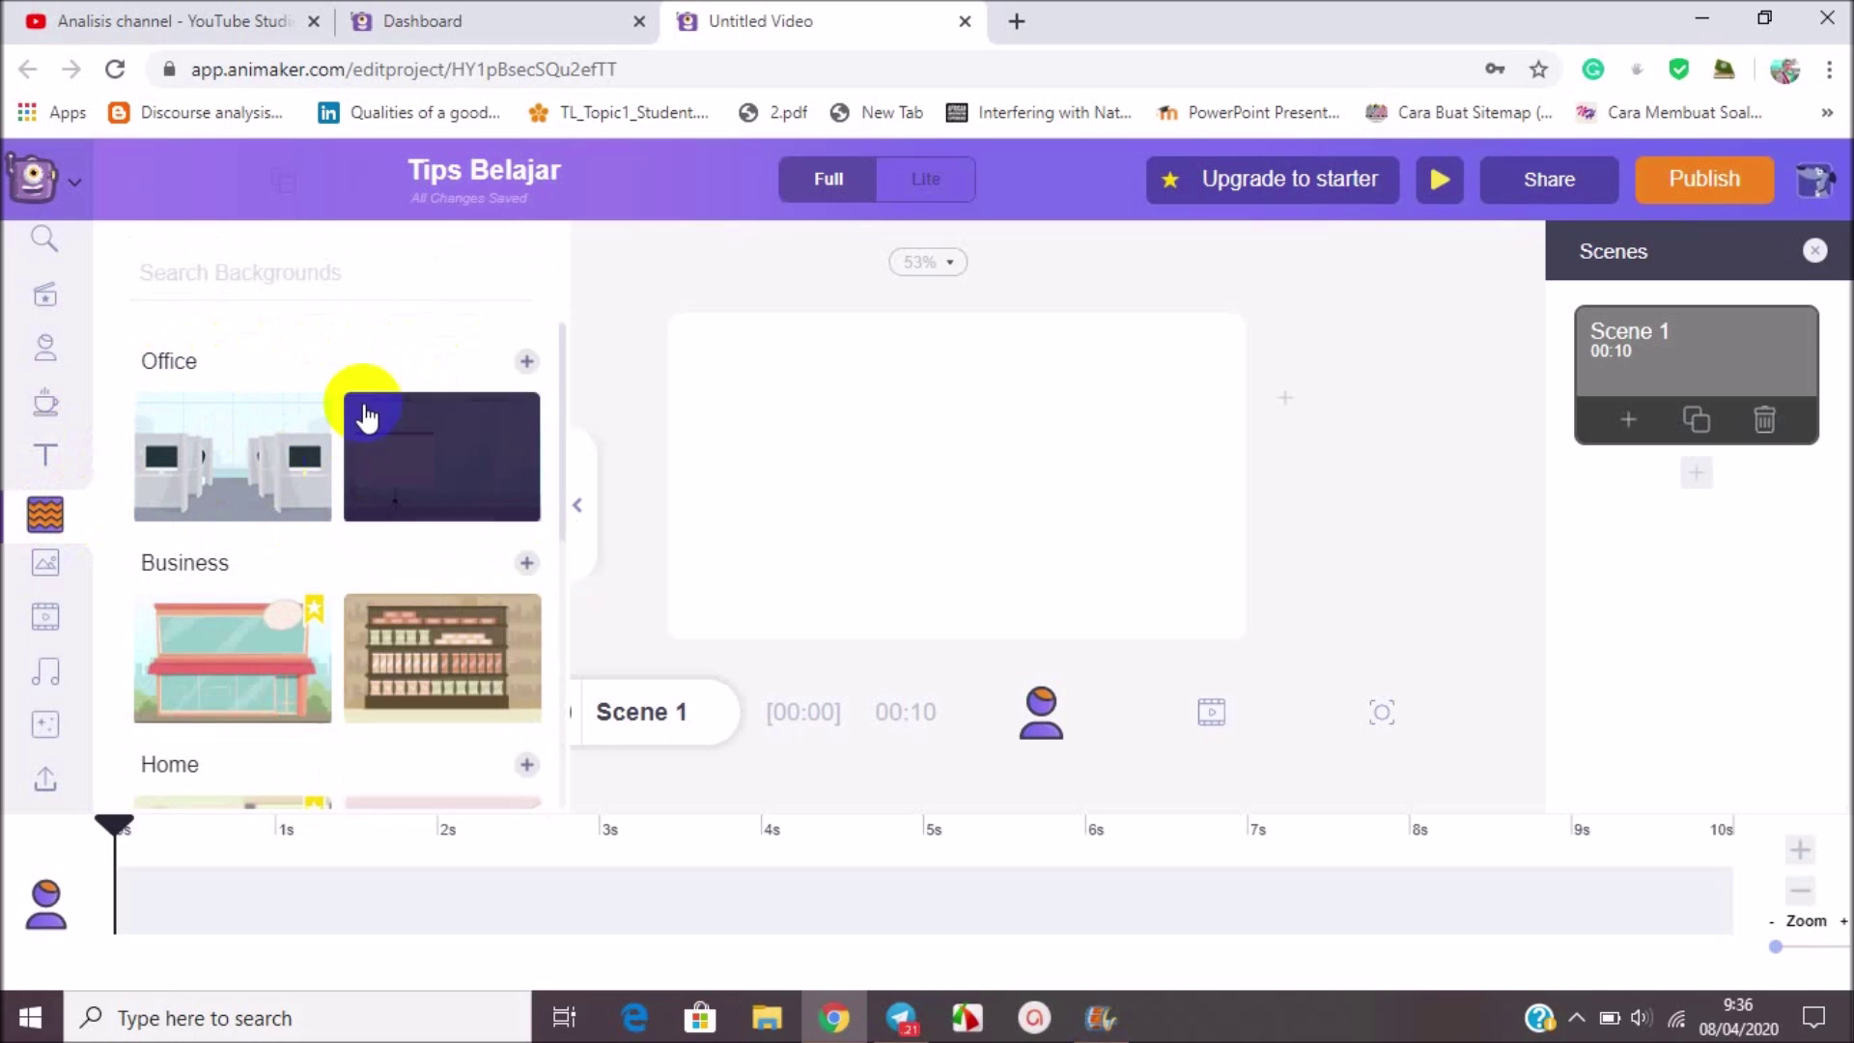
left_click(526, 364)
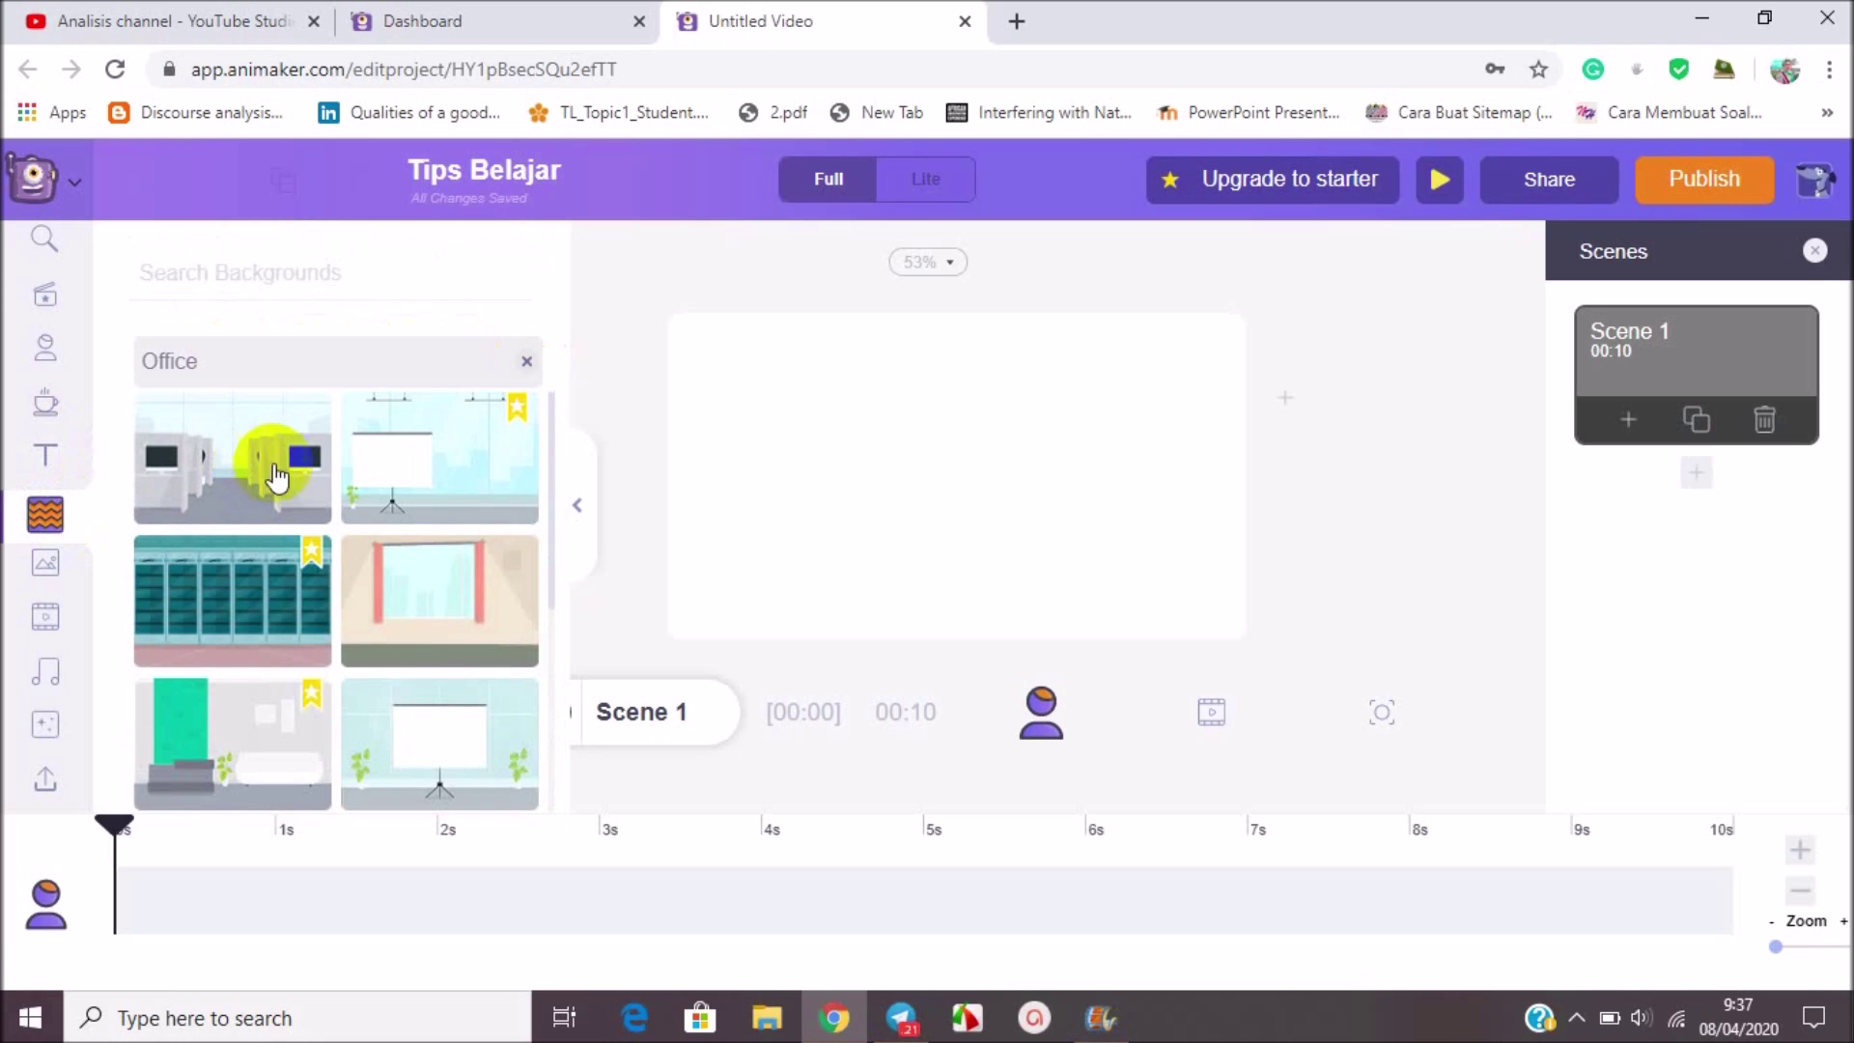
left_click(46, 569)
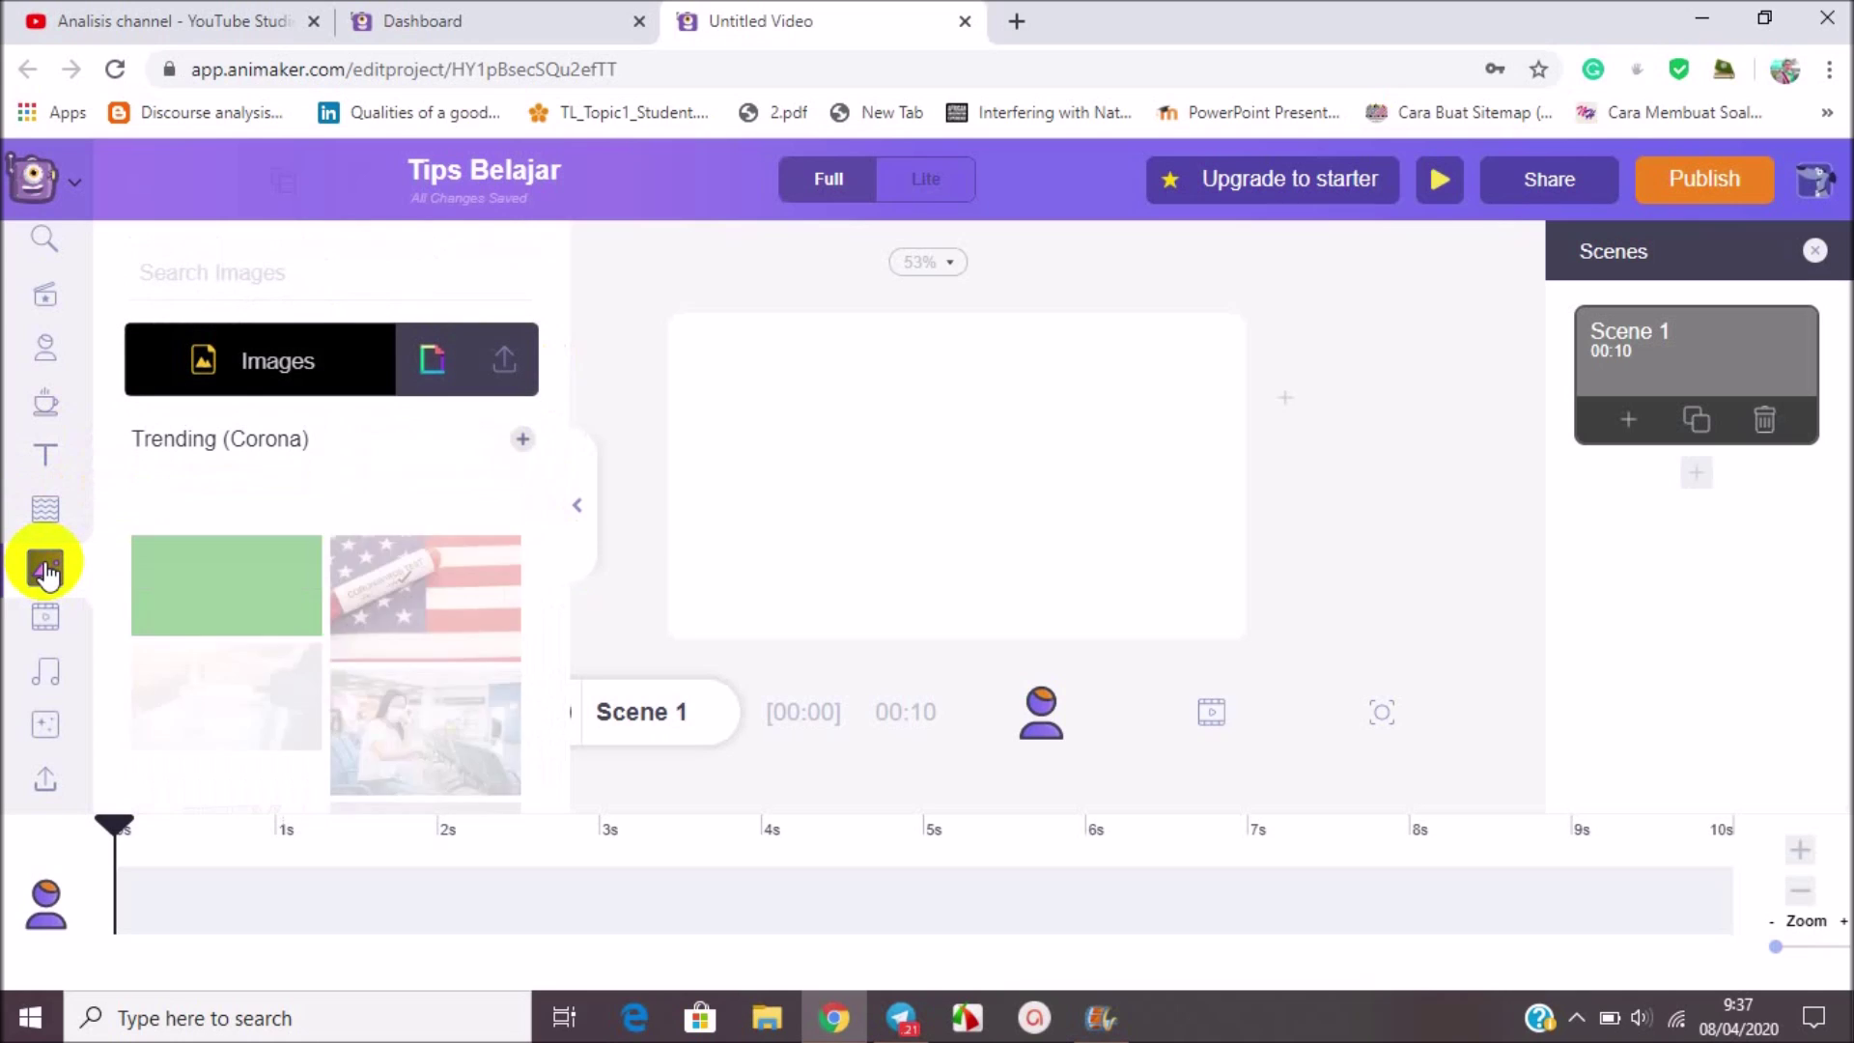
left_click(201, 375)
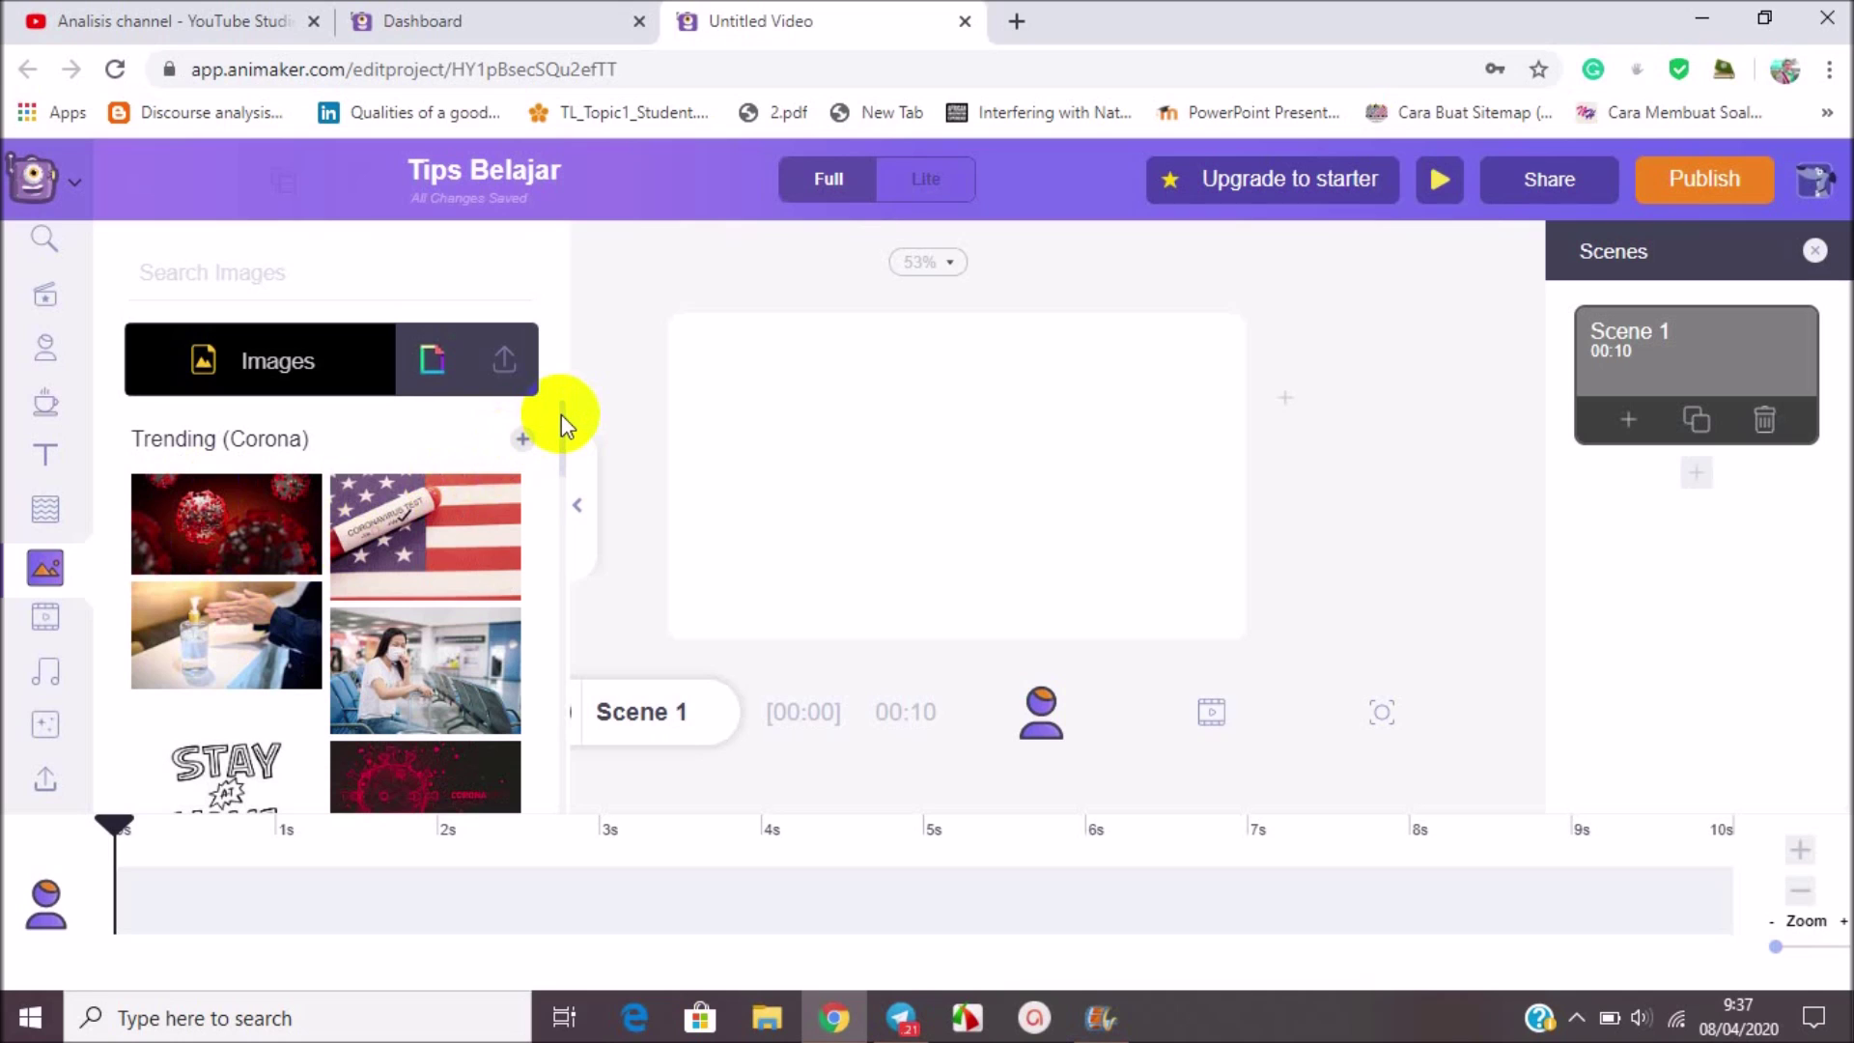
mouse_move(560, 414)
left_mouse_down()
mouse_move(558, 541)
mouse_move(552, 432)
left_mouse_up()
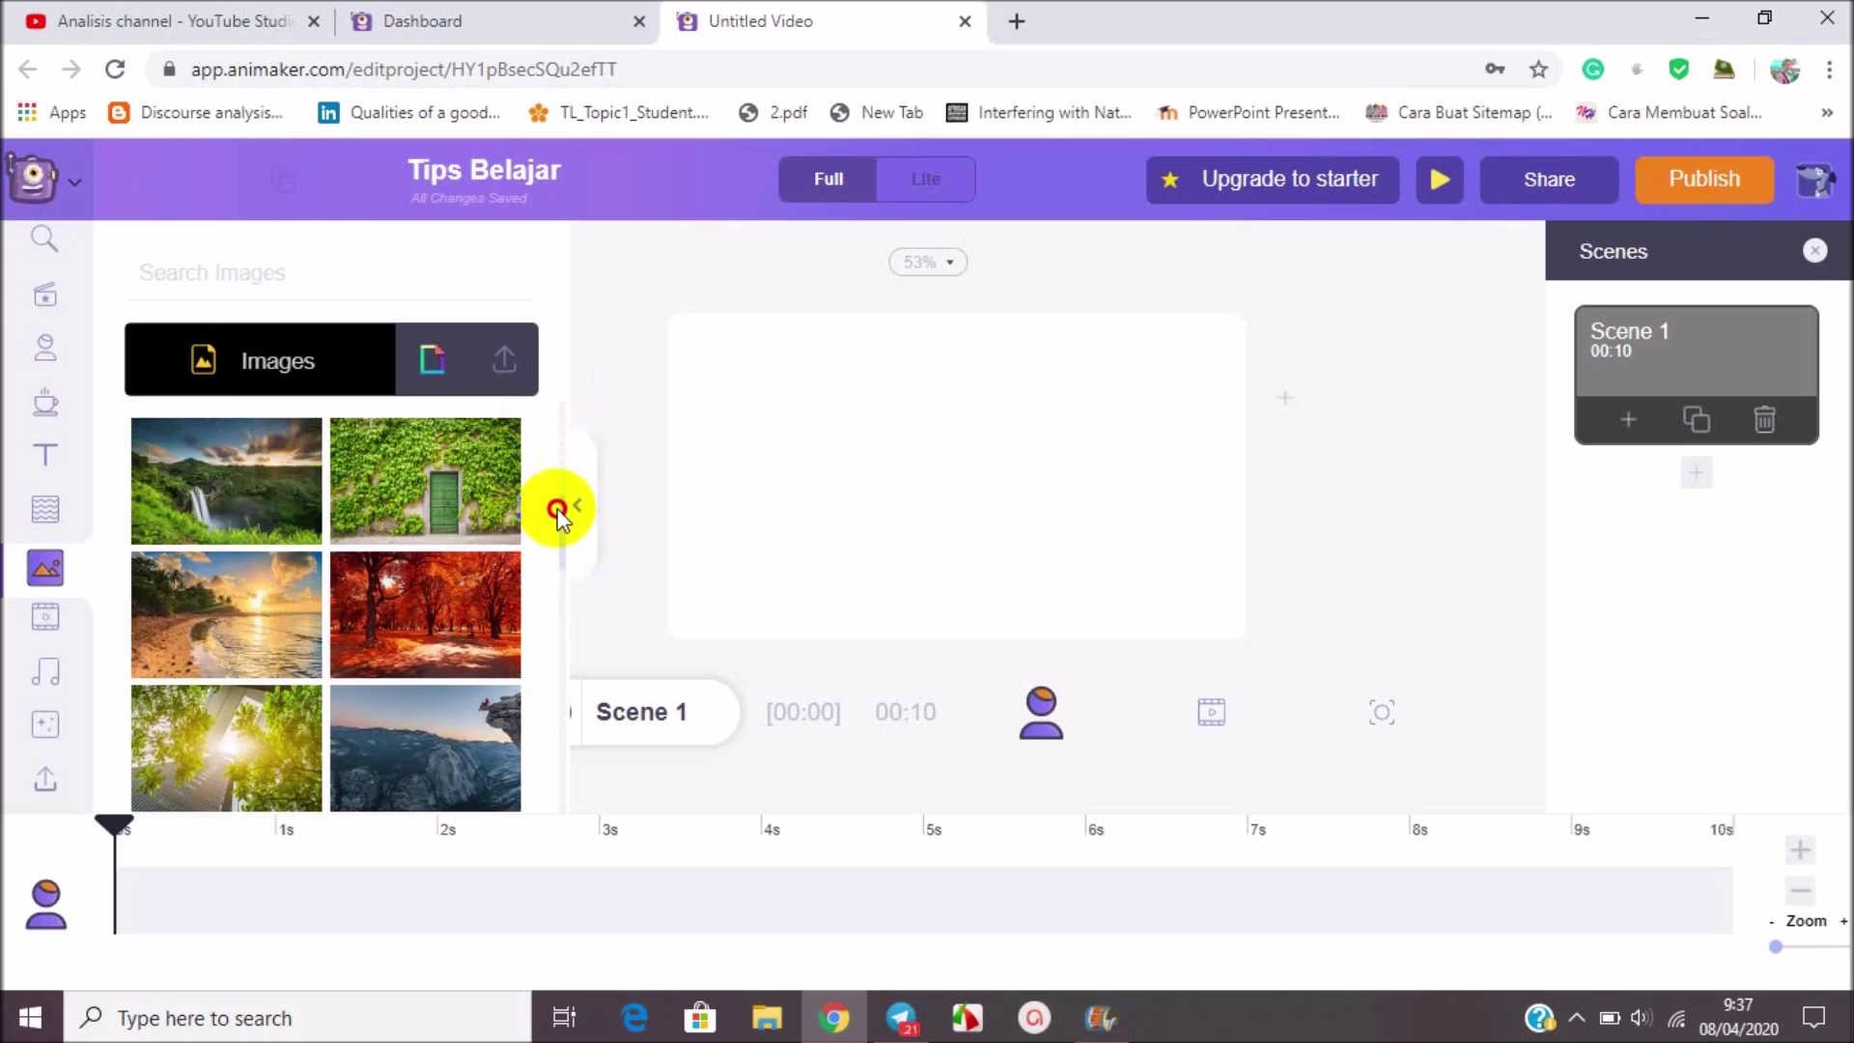
Step: Browse the stock video, music and effects libraries
left_click(45, 622)
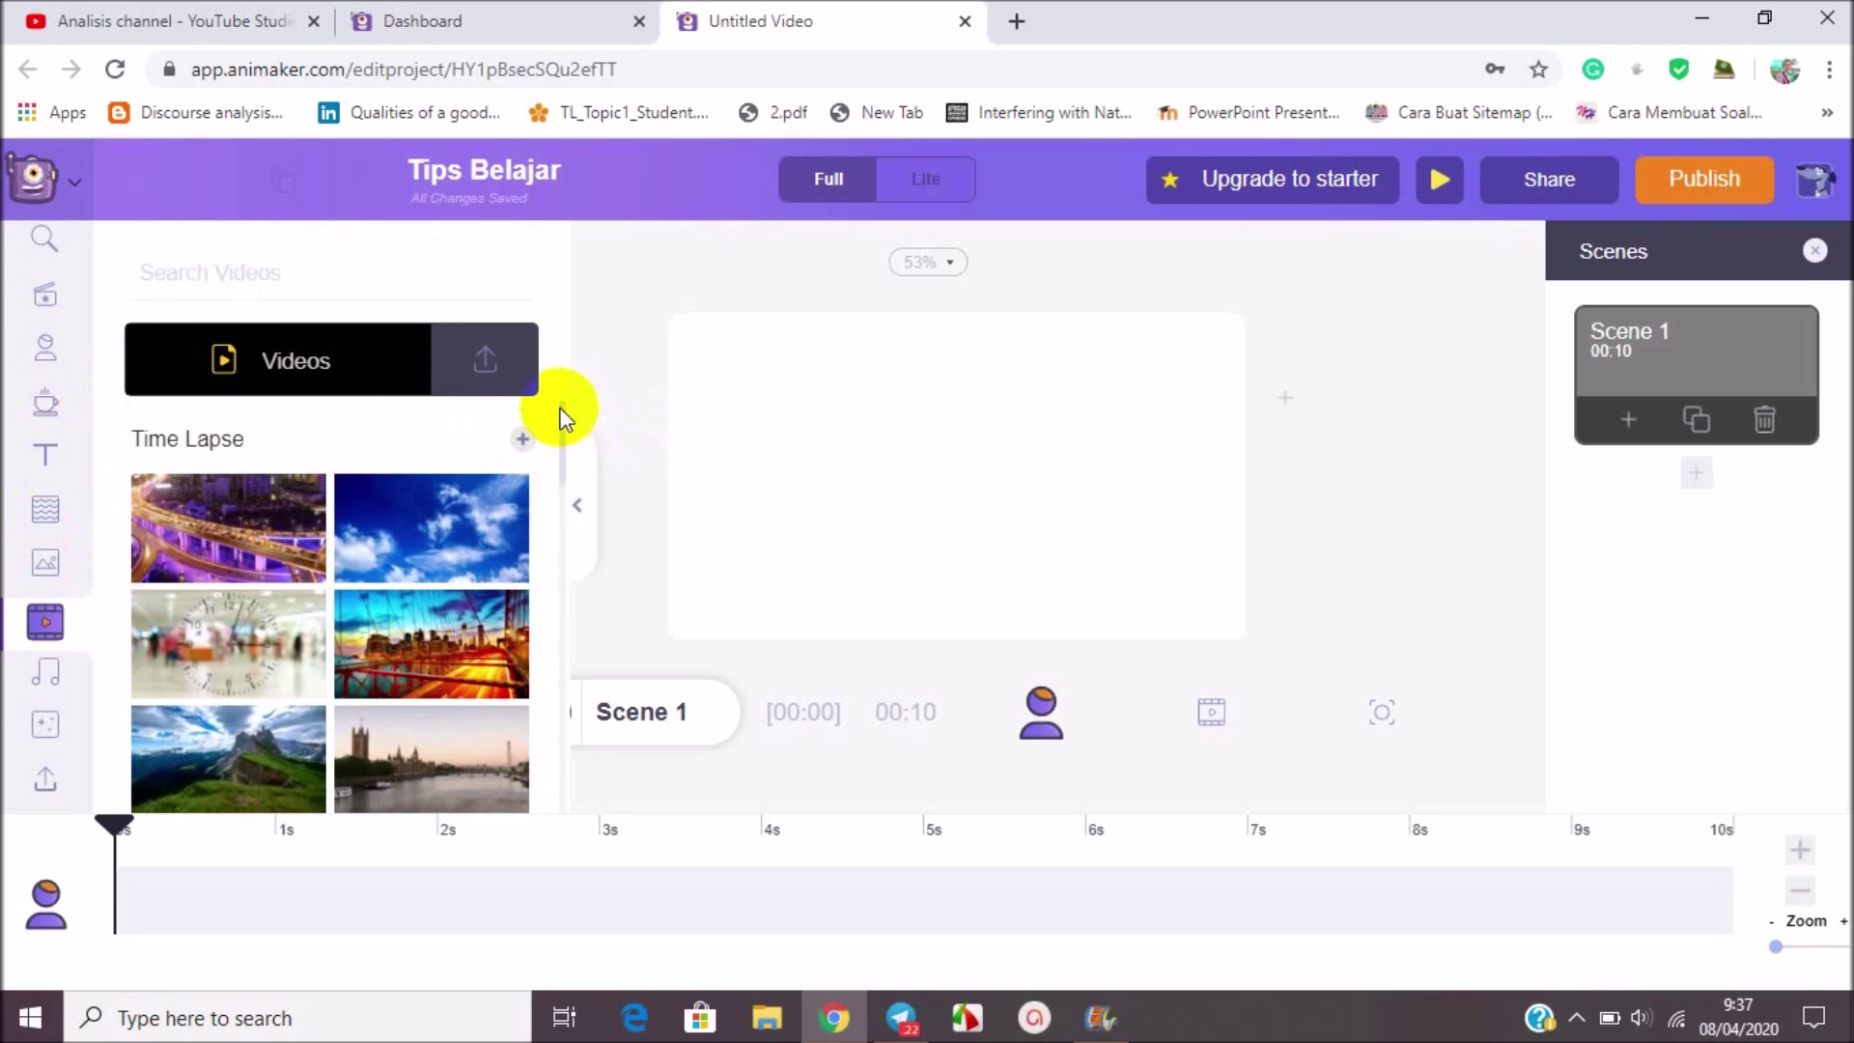
left_click_drag(563, 418, 569, 664)
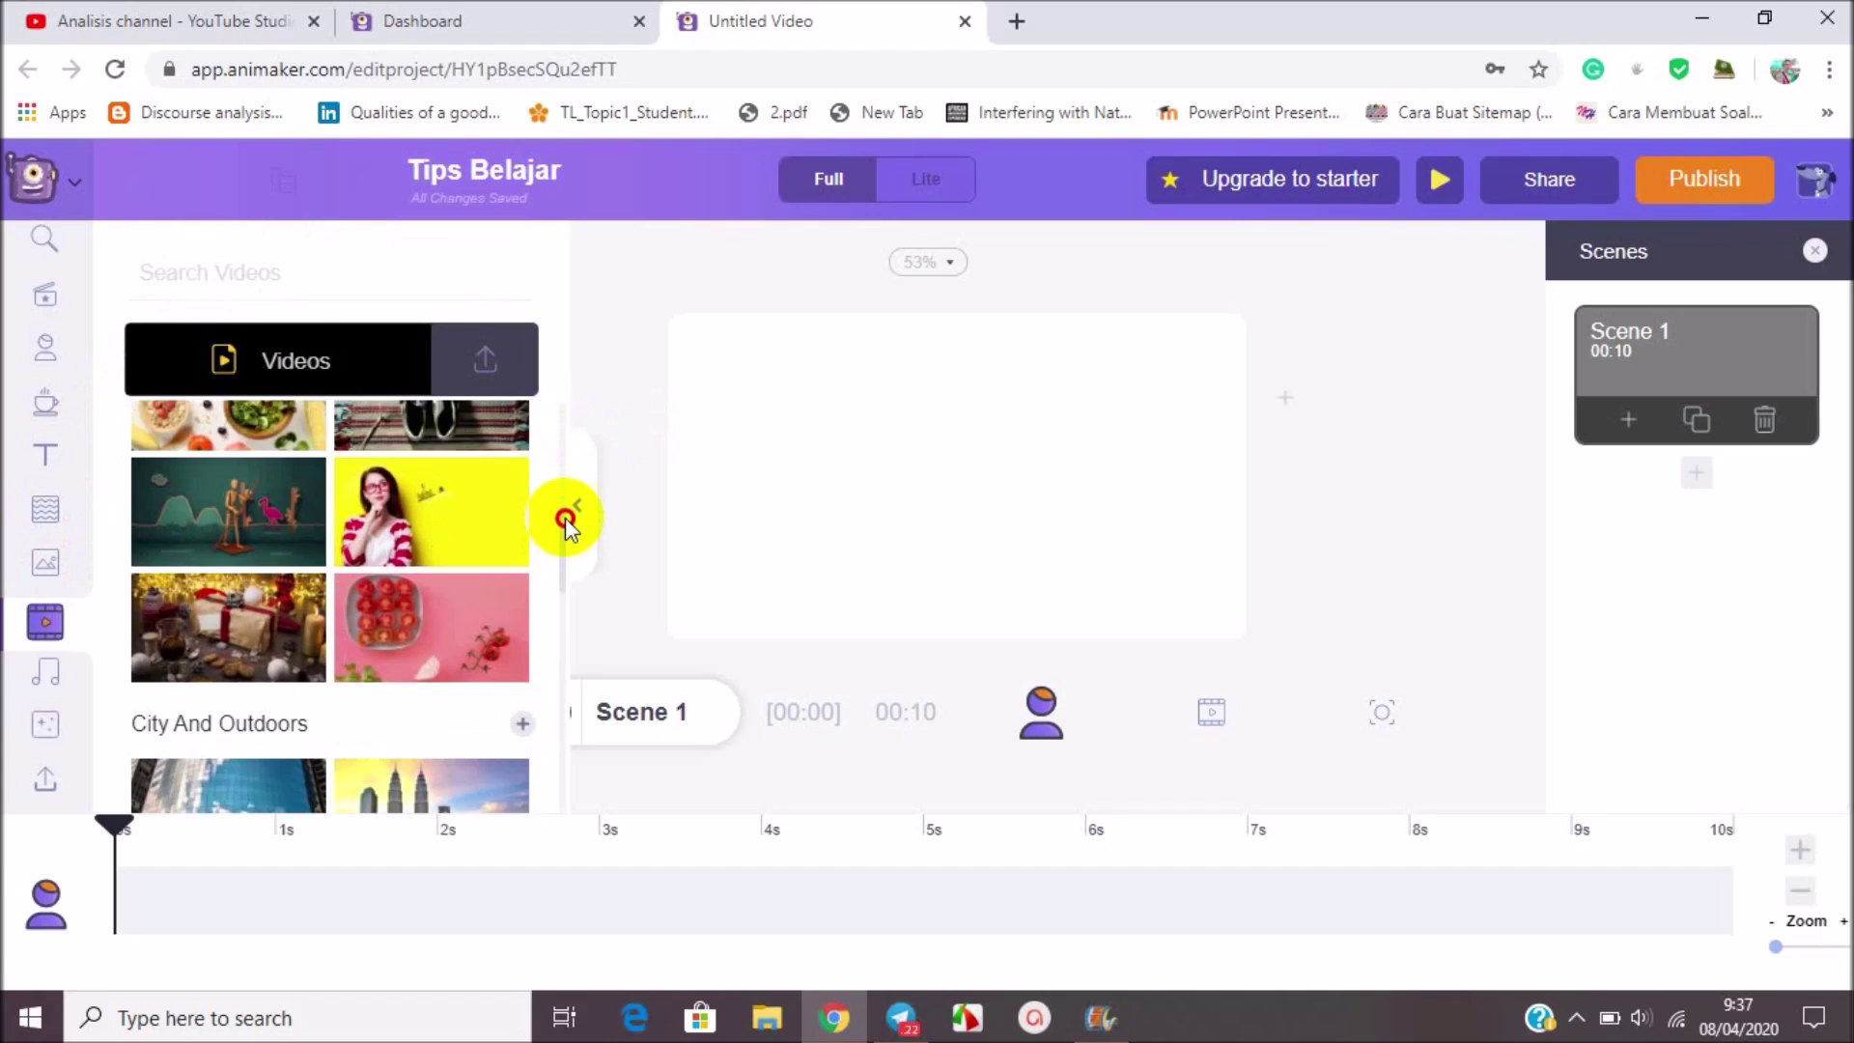
left_click_drag(569, 664, 579, 823)
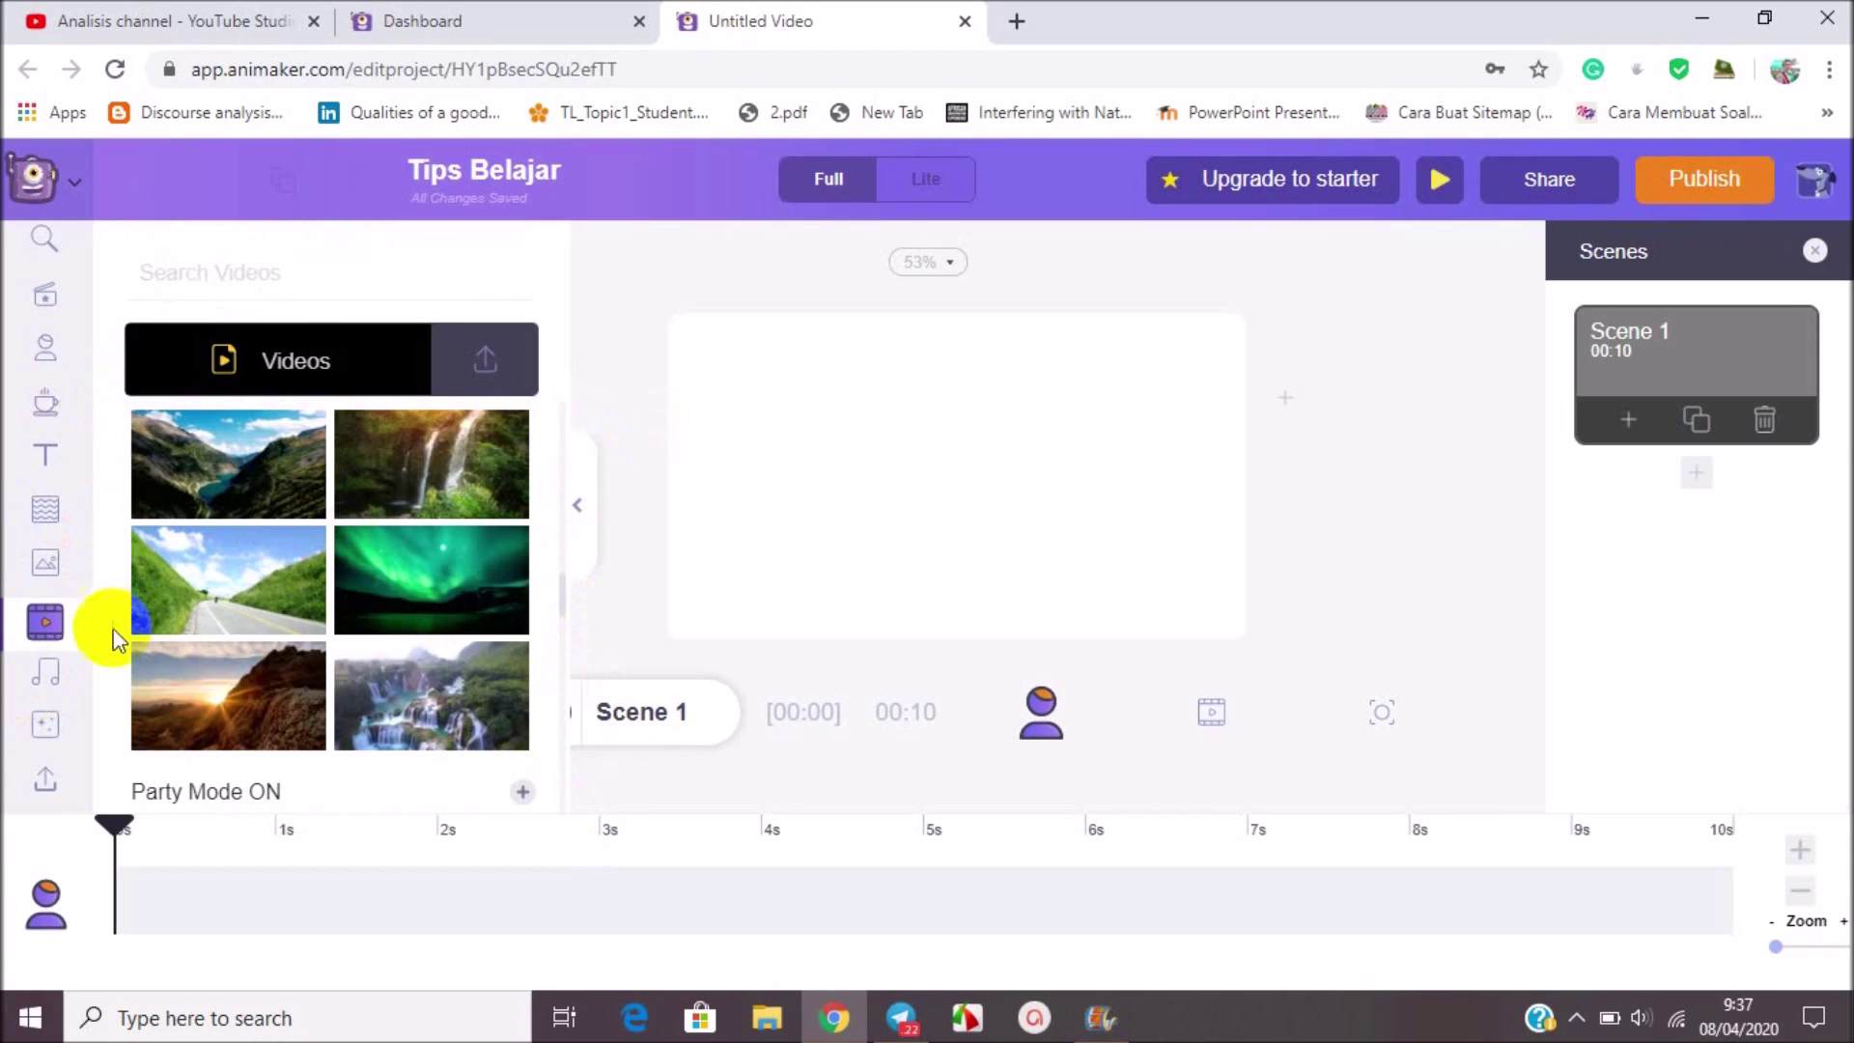
left_click(43, 687)
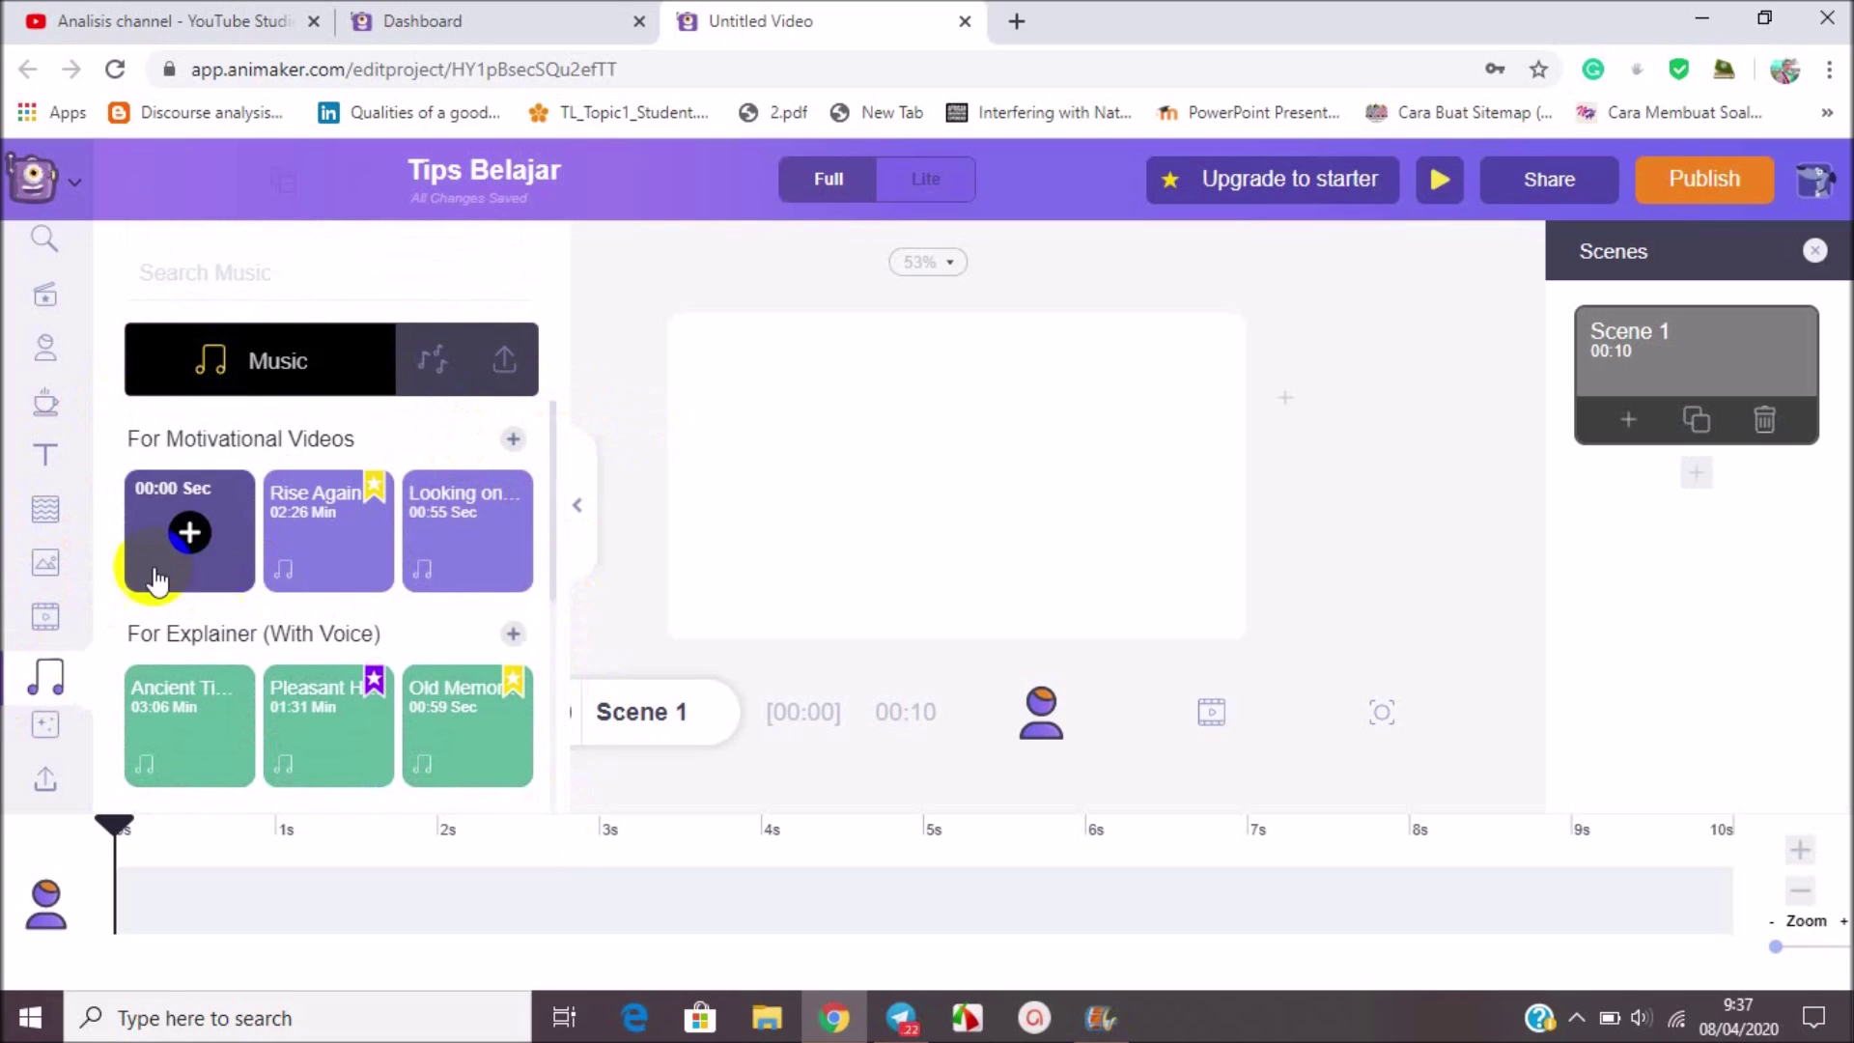
left_click(45, 731)
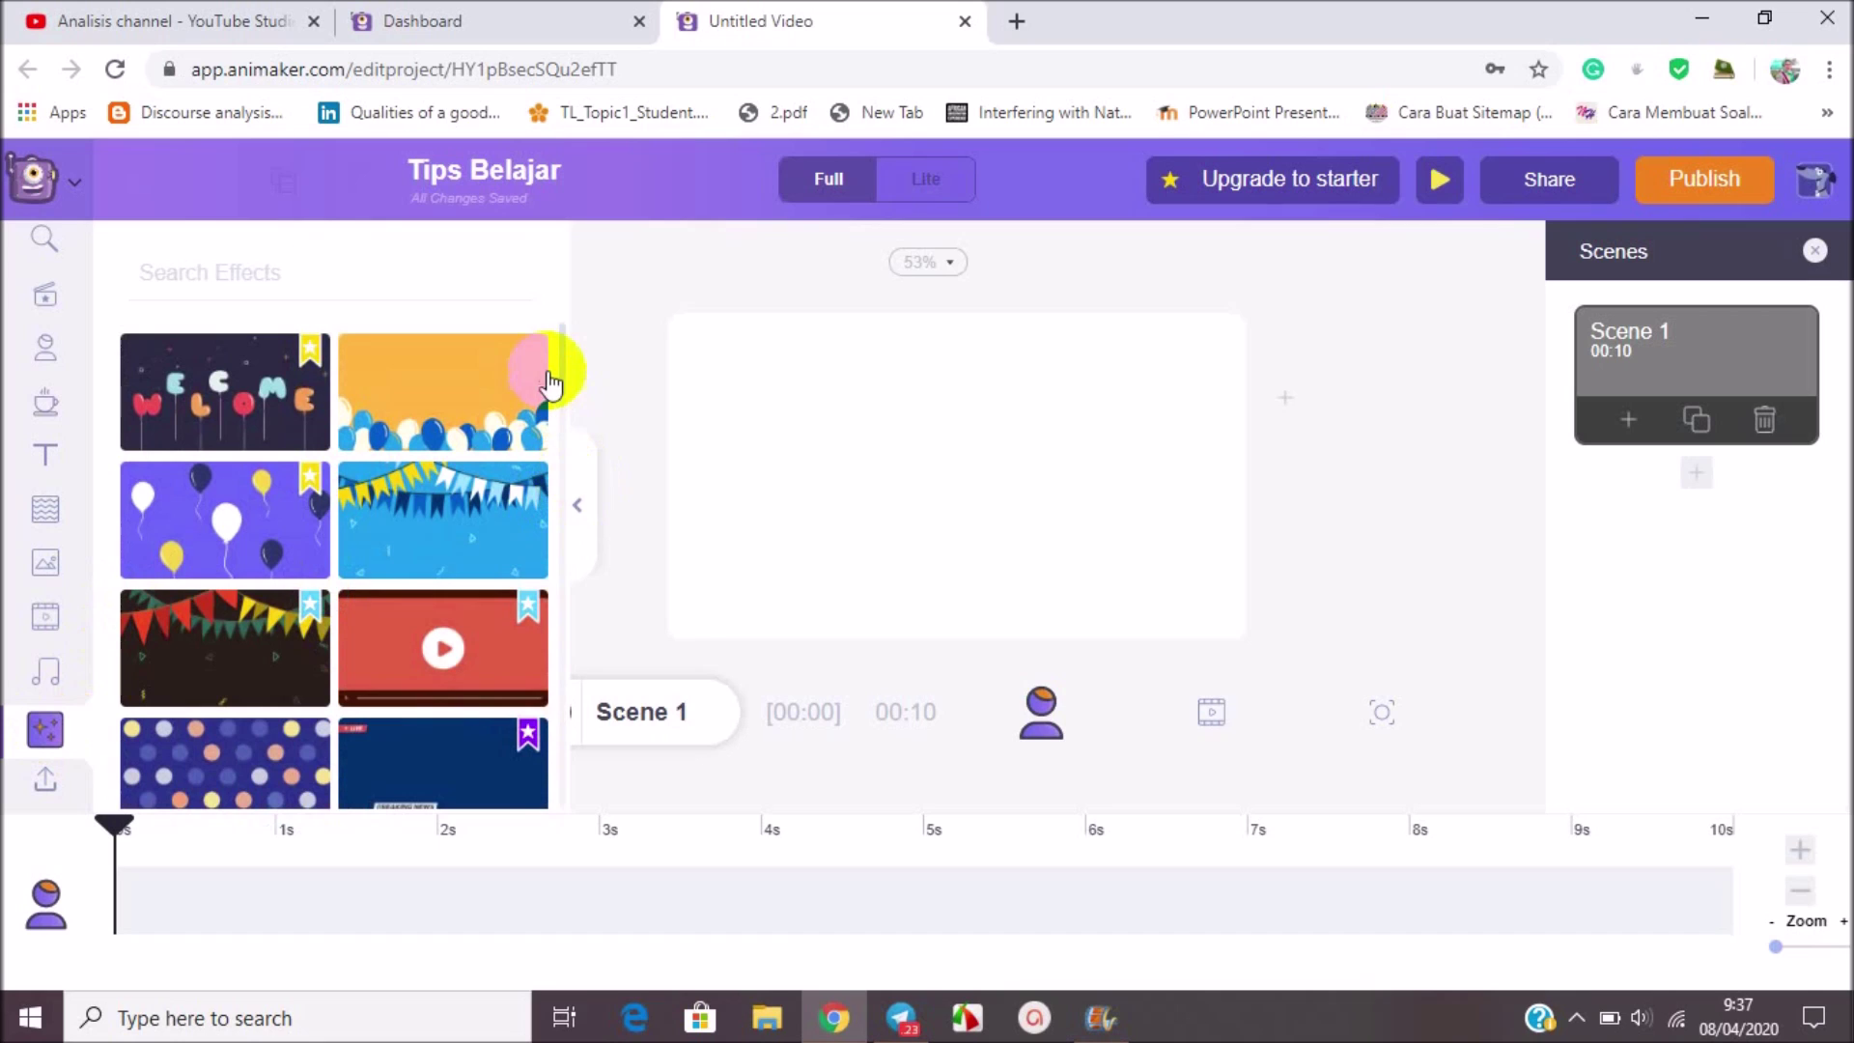
left_click_drag(561, 365, 568, 618)
Step: Start uploading a file to My Files, then cancel the file picker
left_click(45, 777)
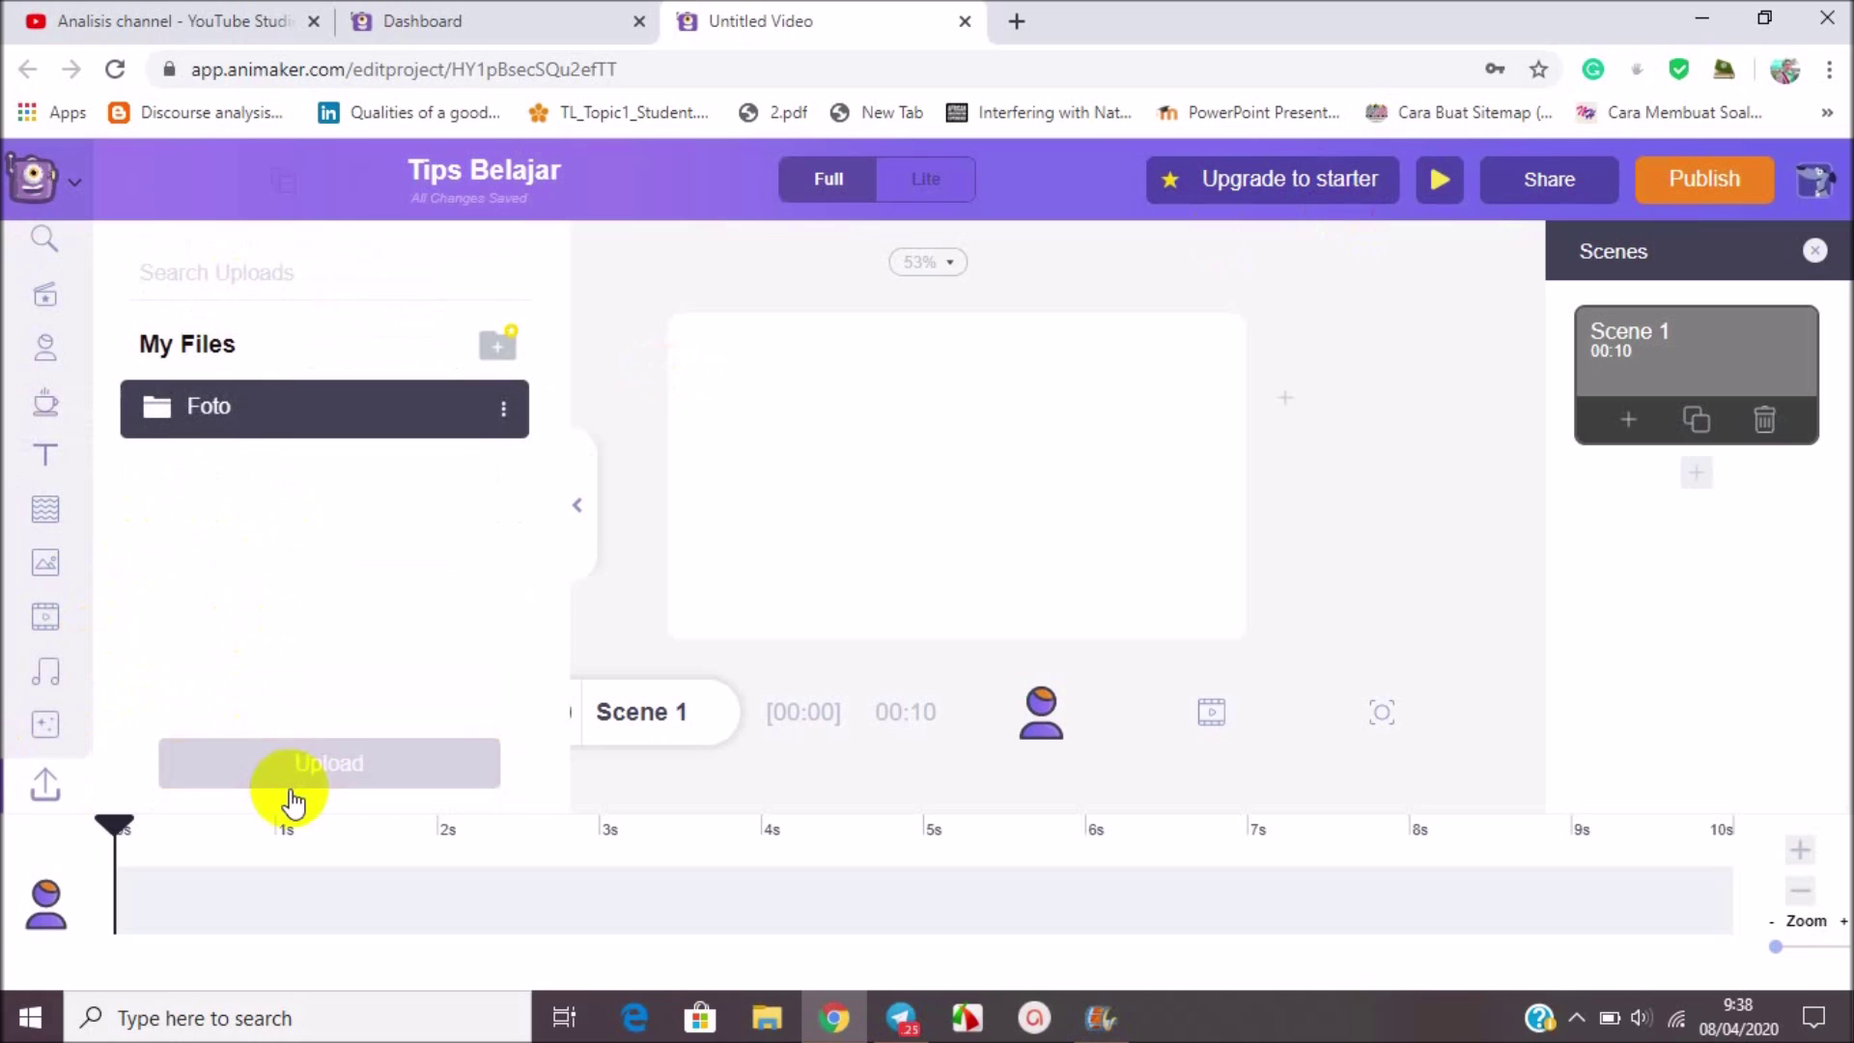
left_click(300, 787)
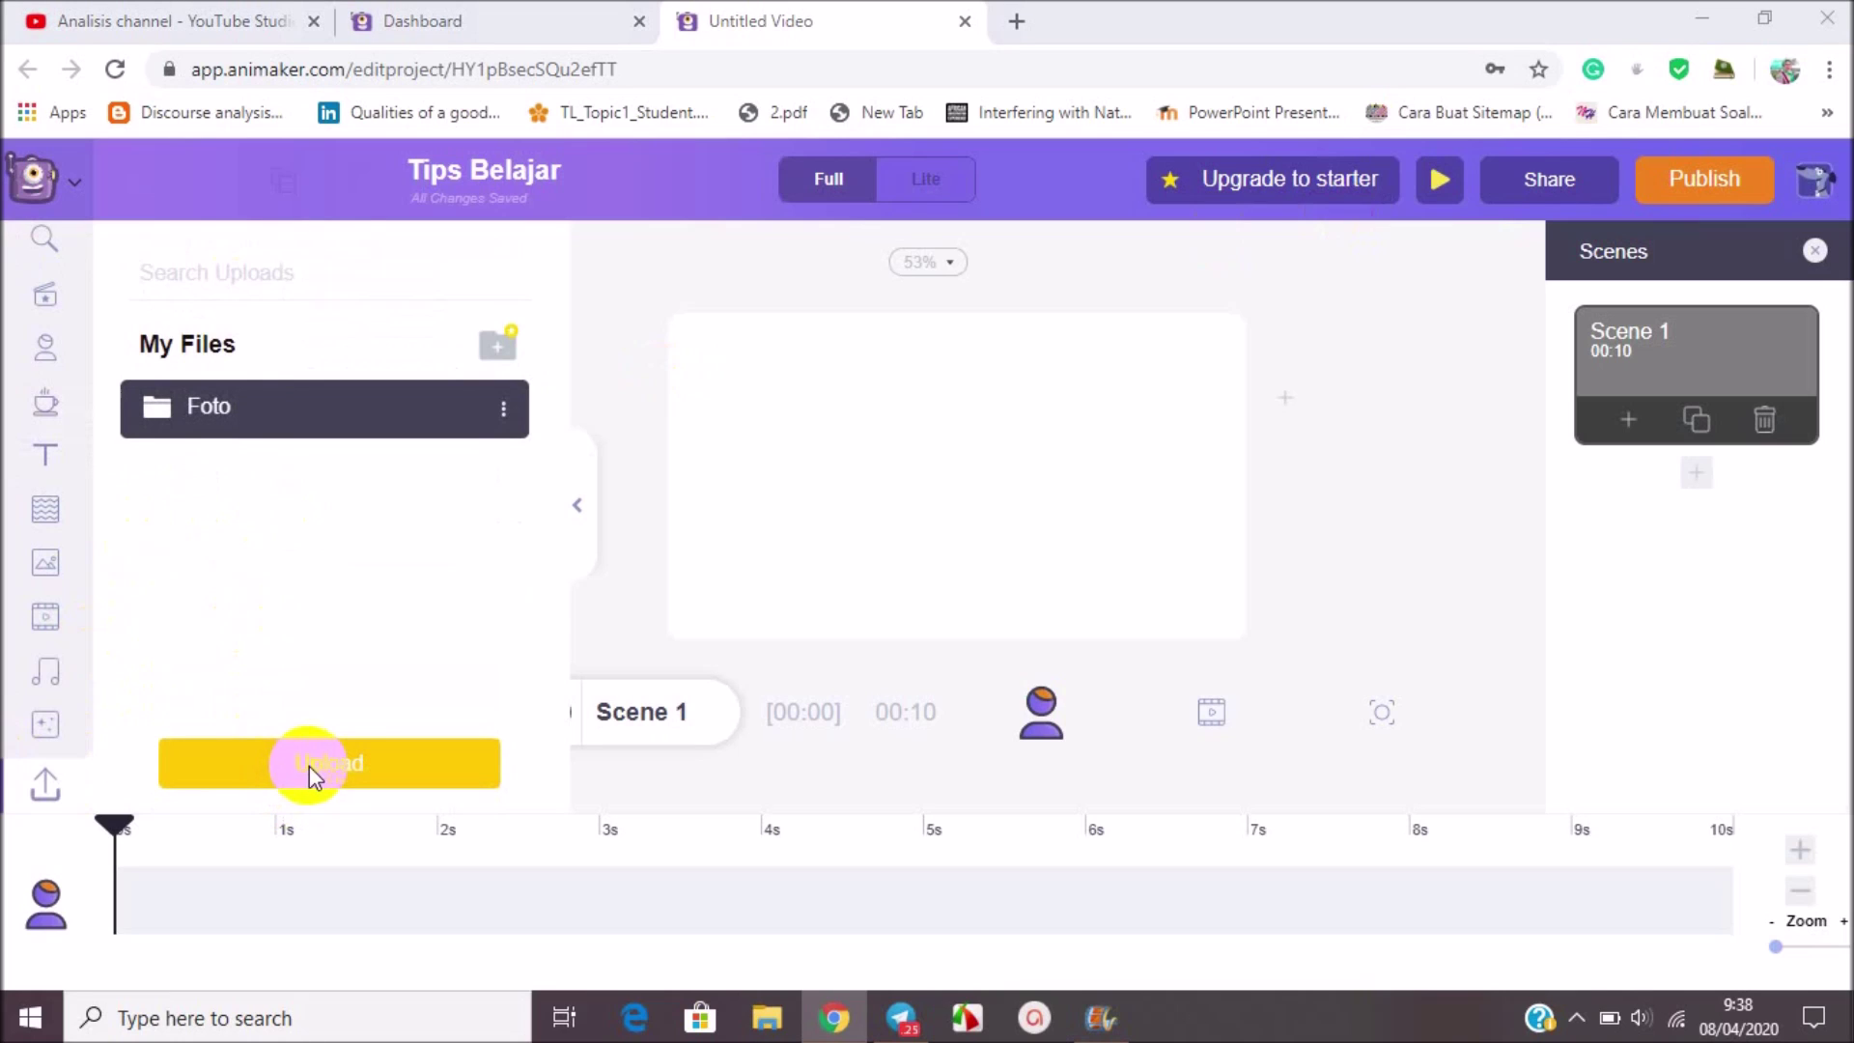
left_click(309, 762)
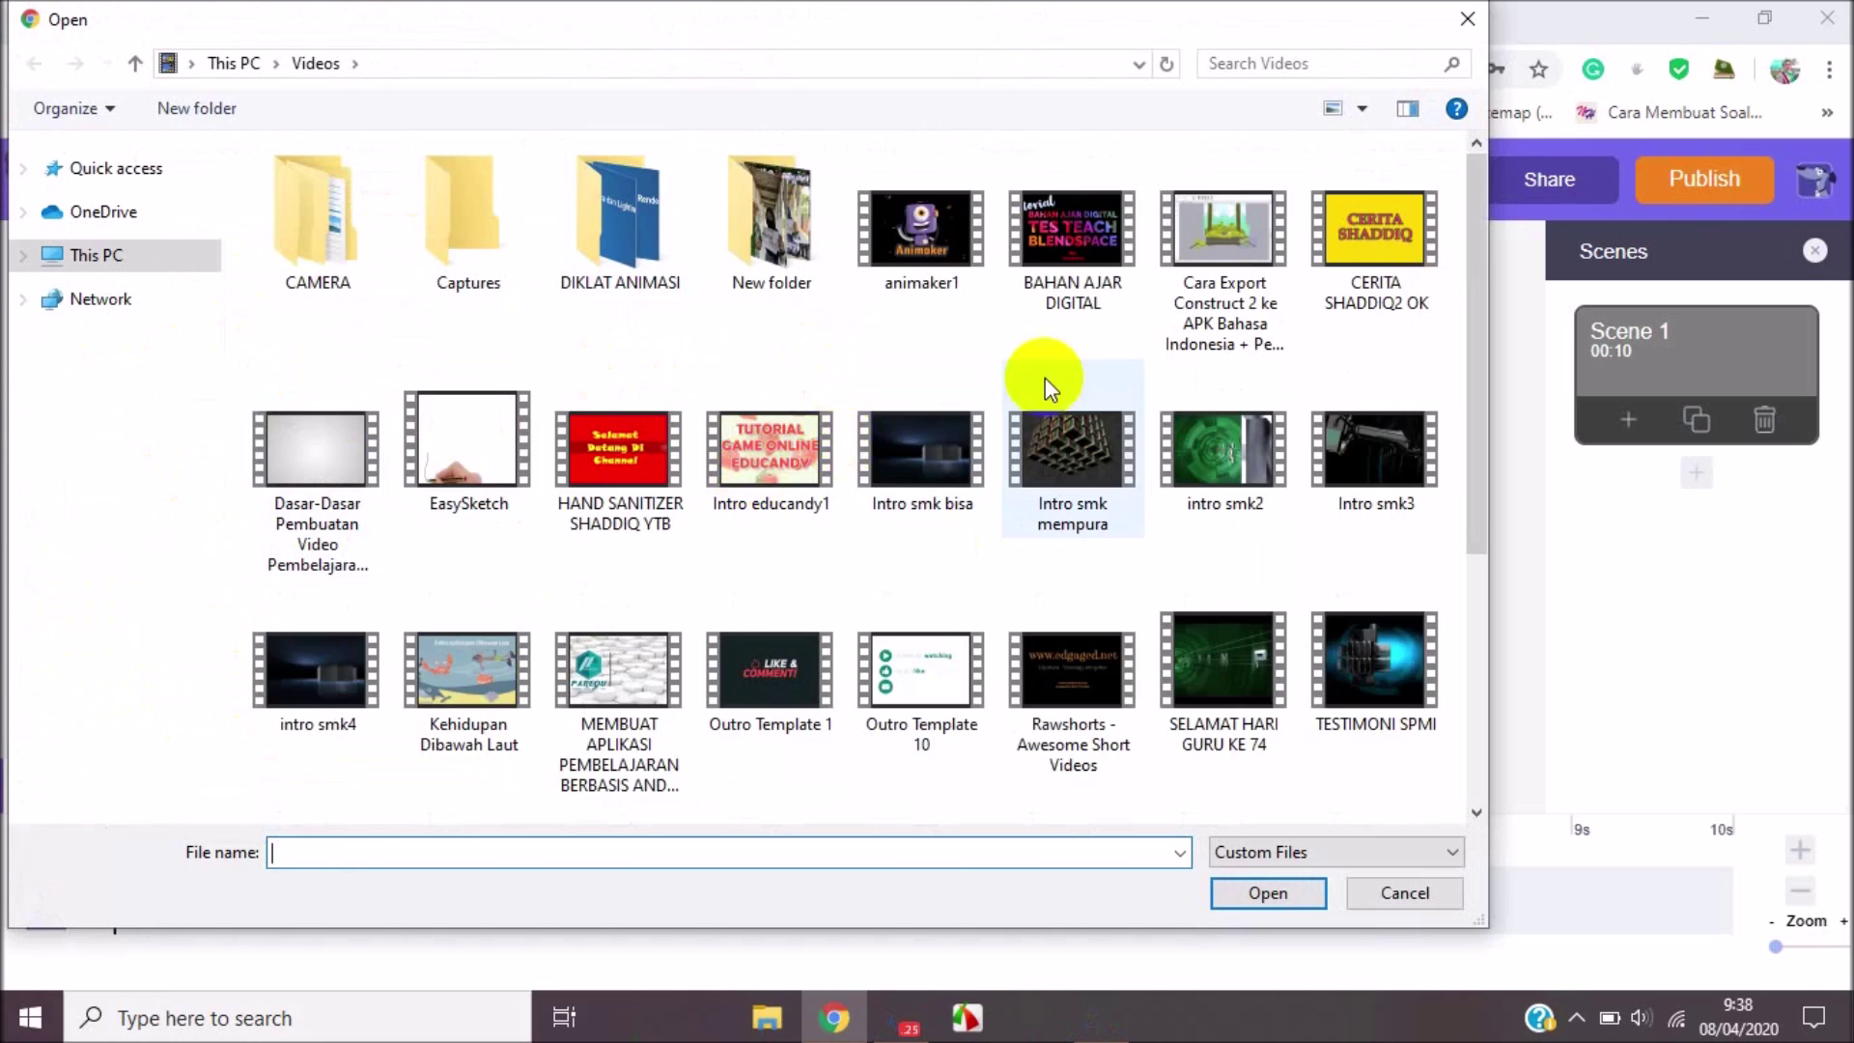
left_click(1468, 21)
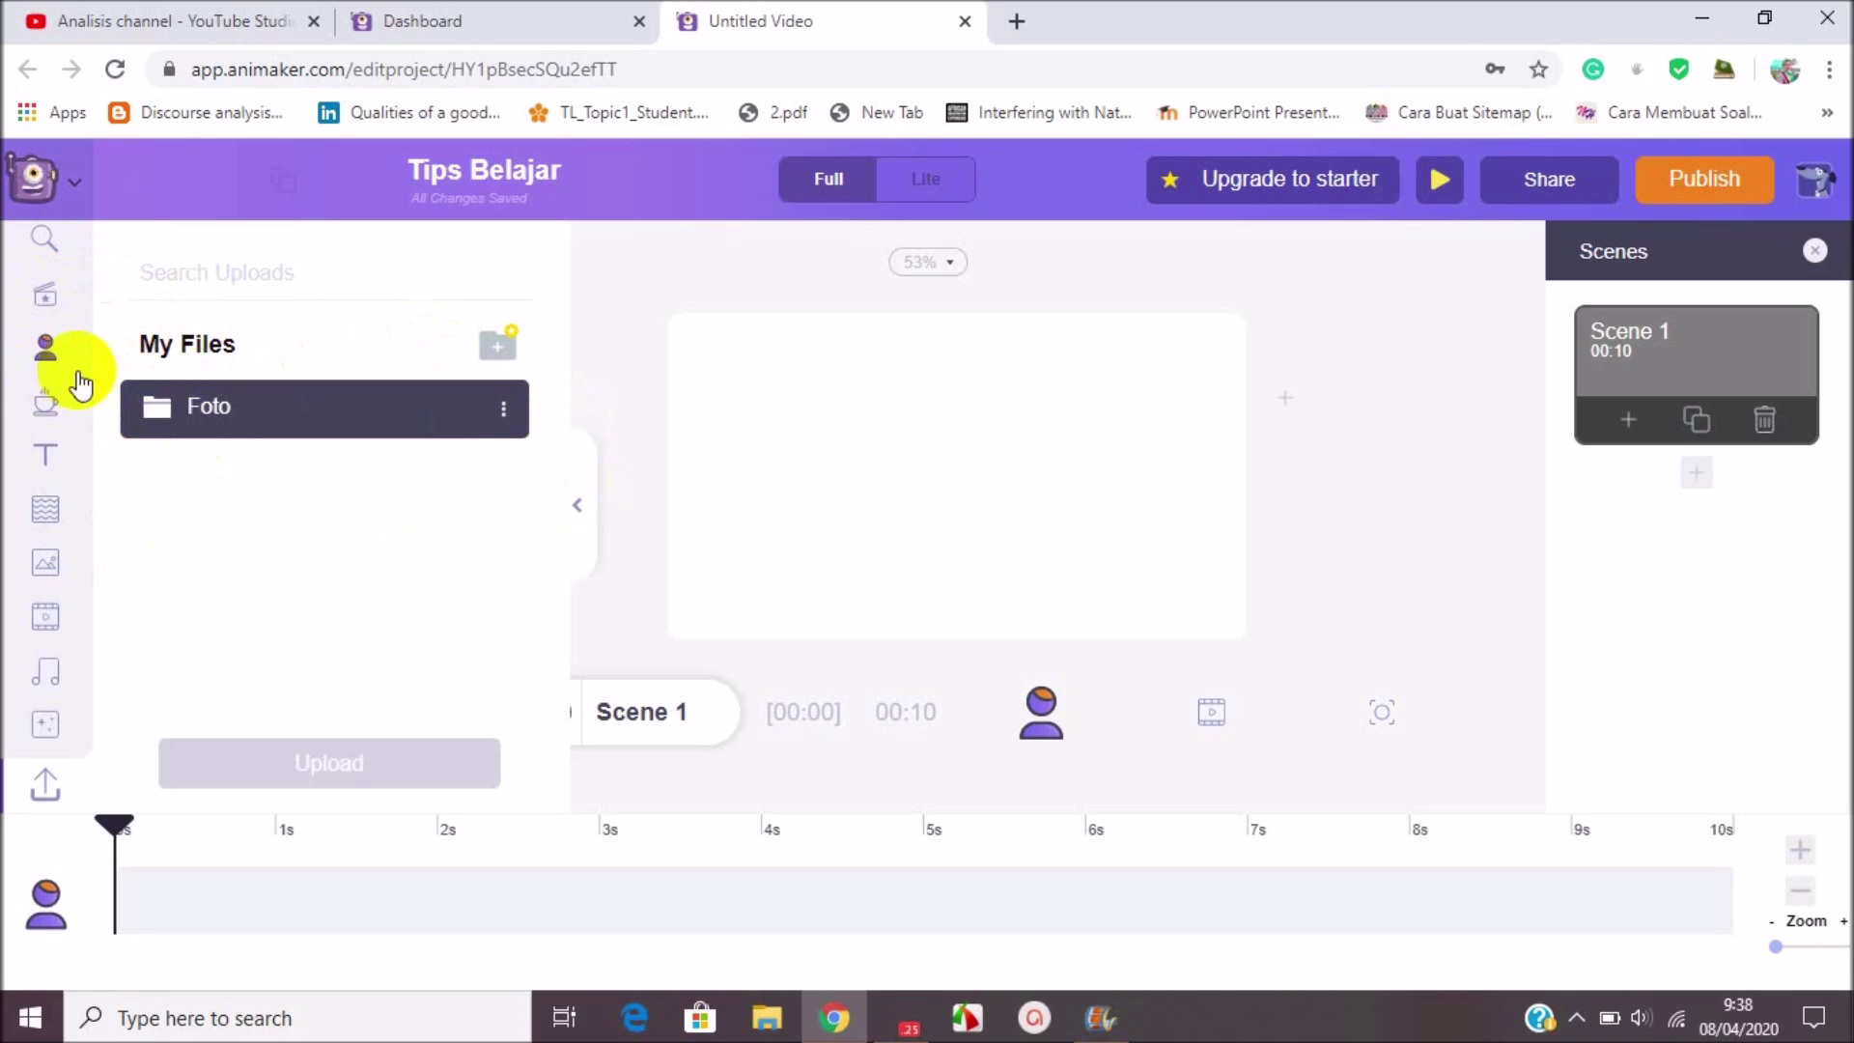
Step: Apply the office cubicle background to Scene 1
left_click(47, 356)
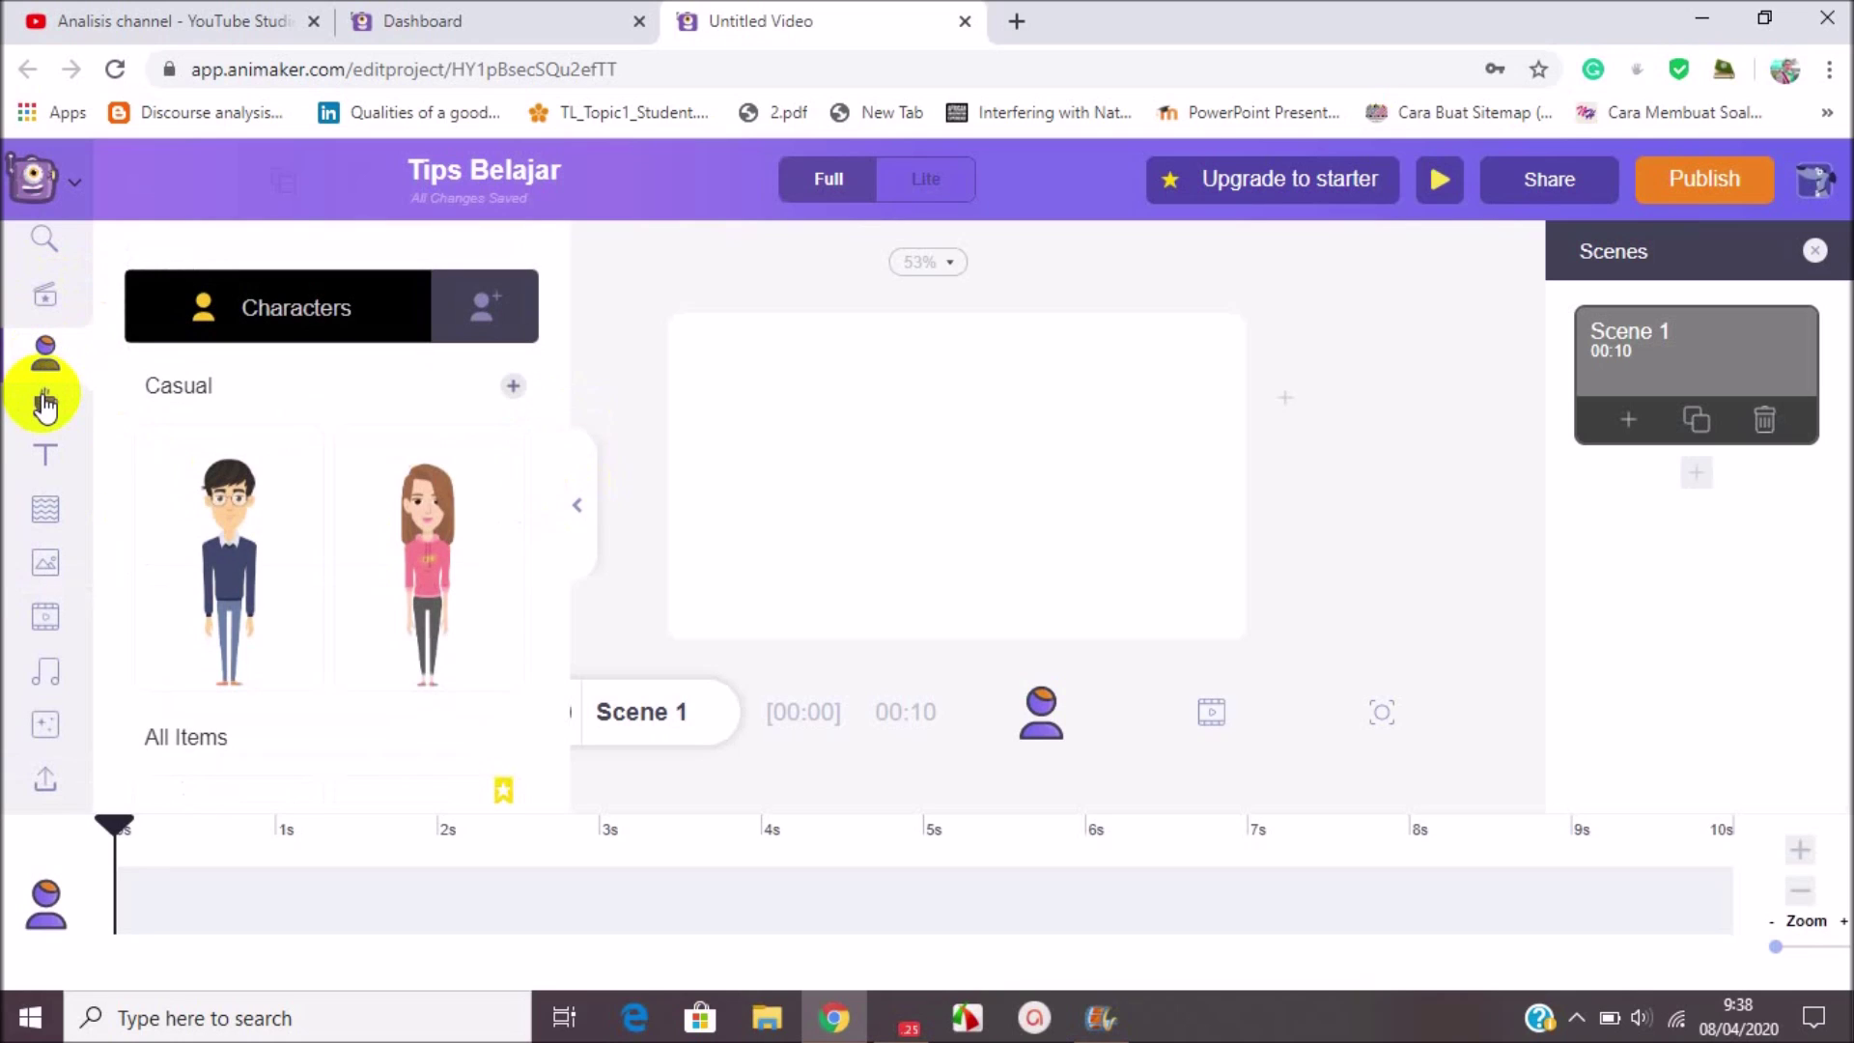
left_click(44, 404)
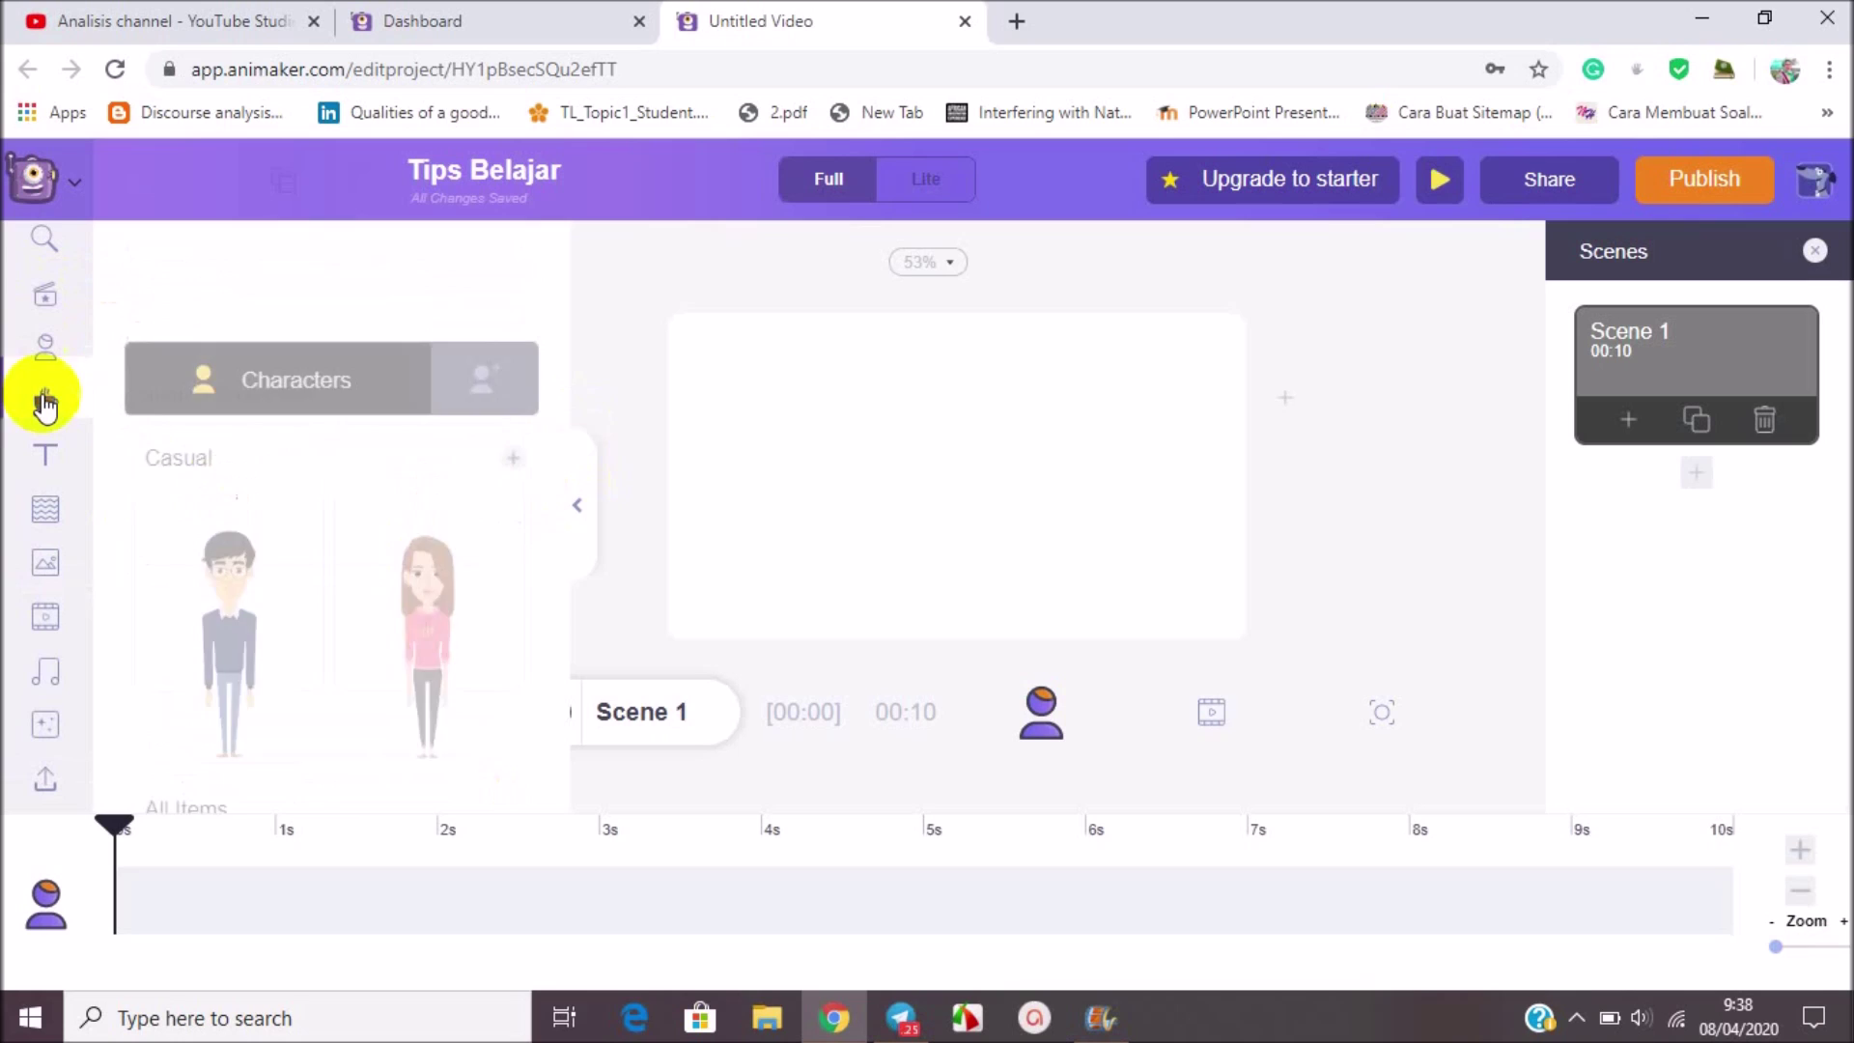
left_click(45, 301)
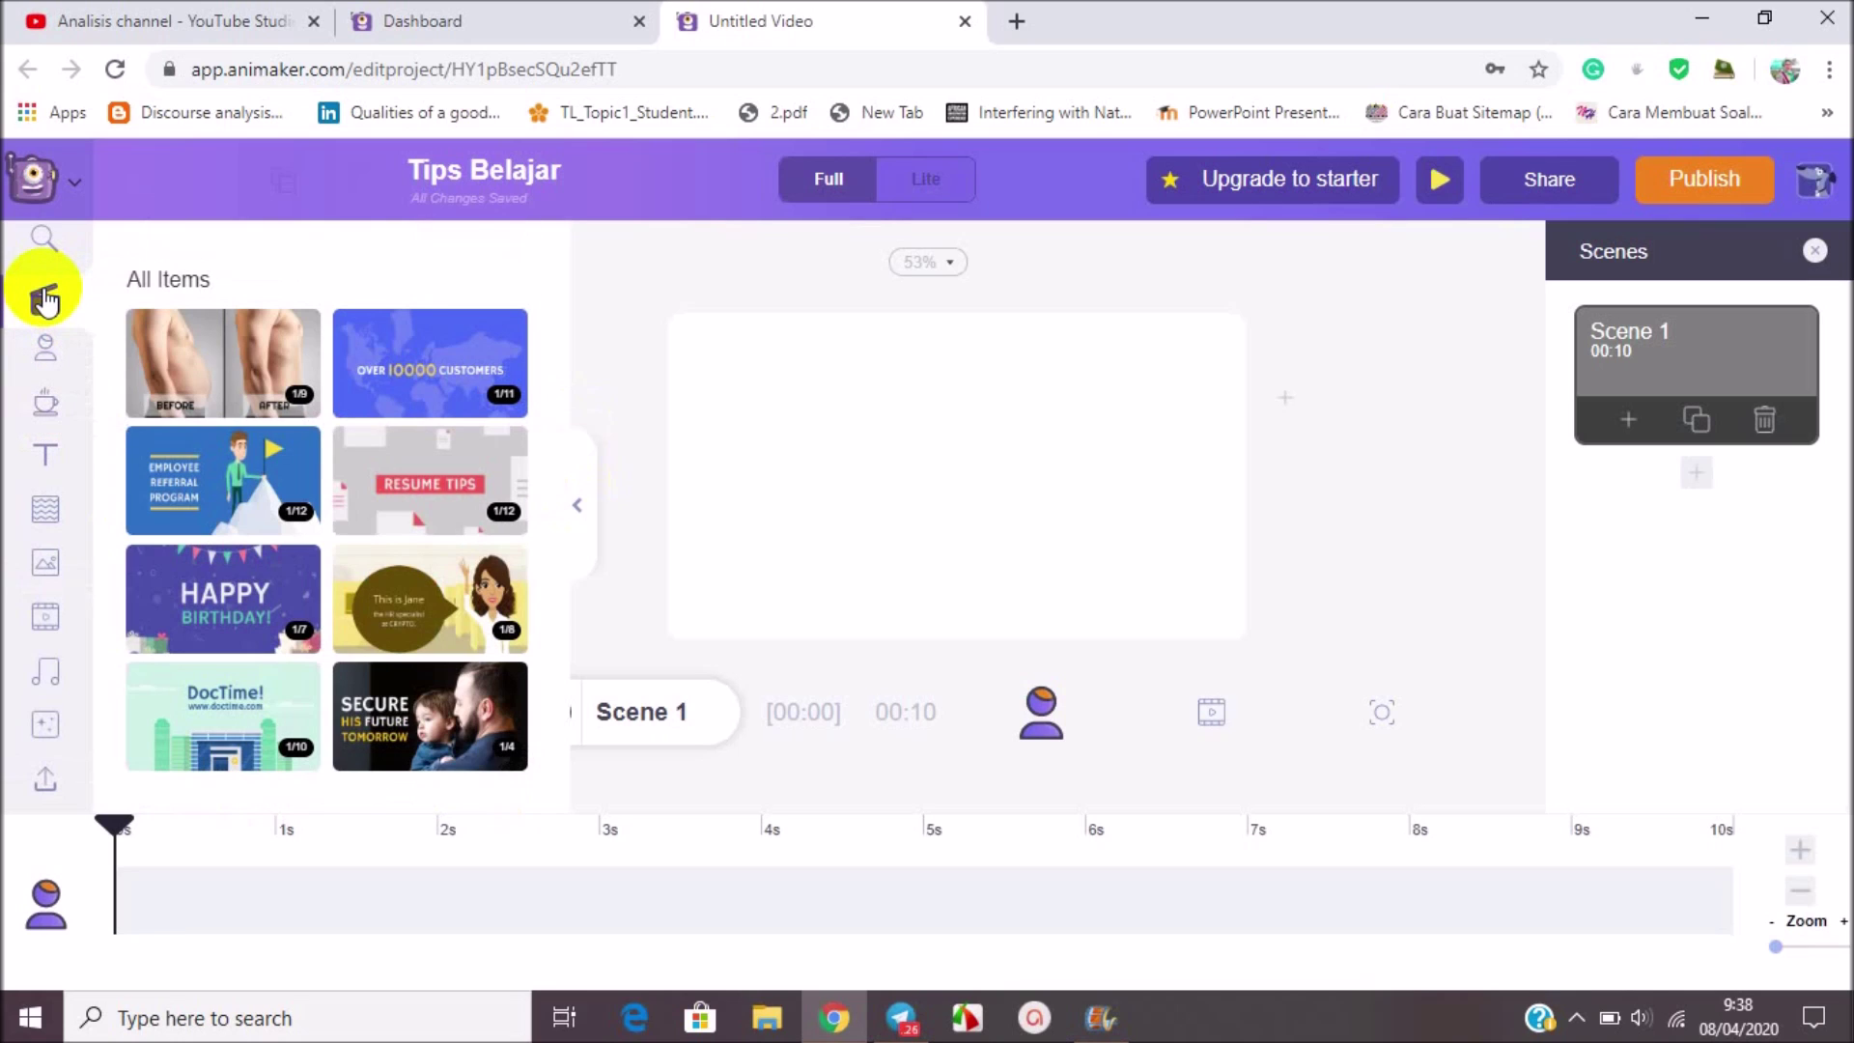
left_click_drag(559, 311, 572, 662)
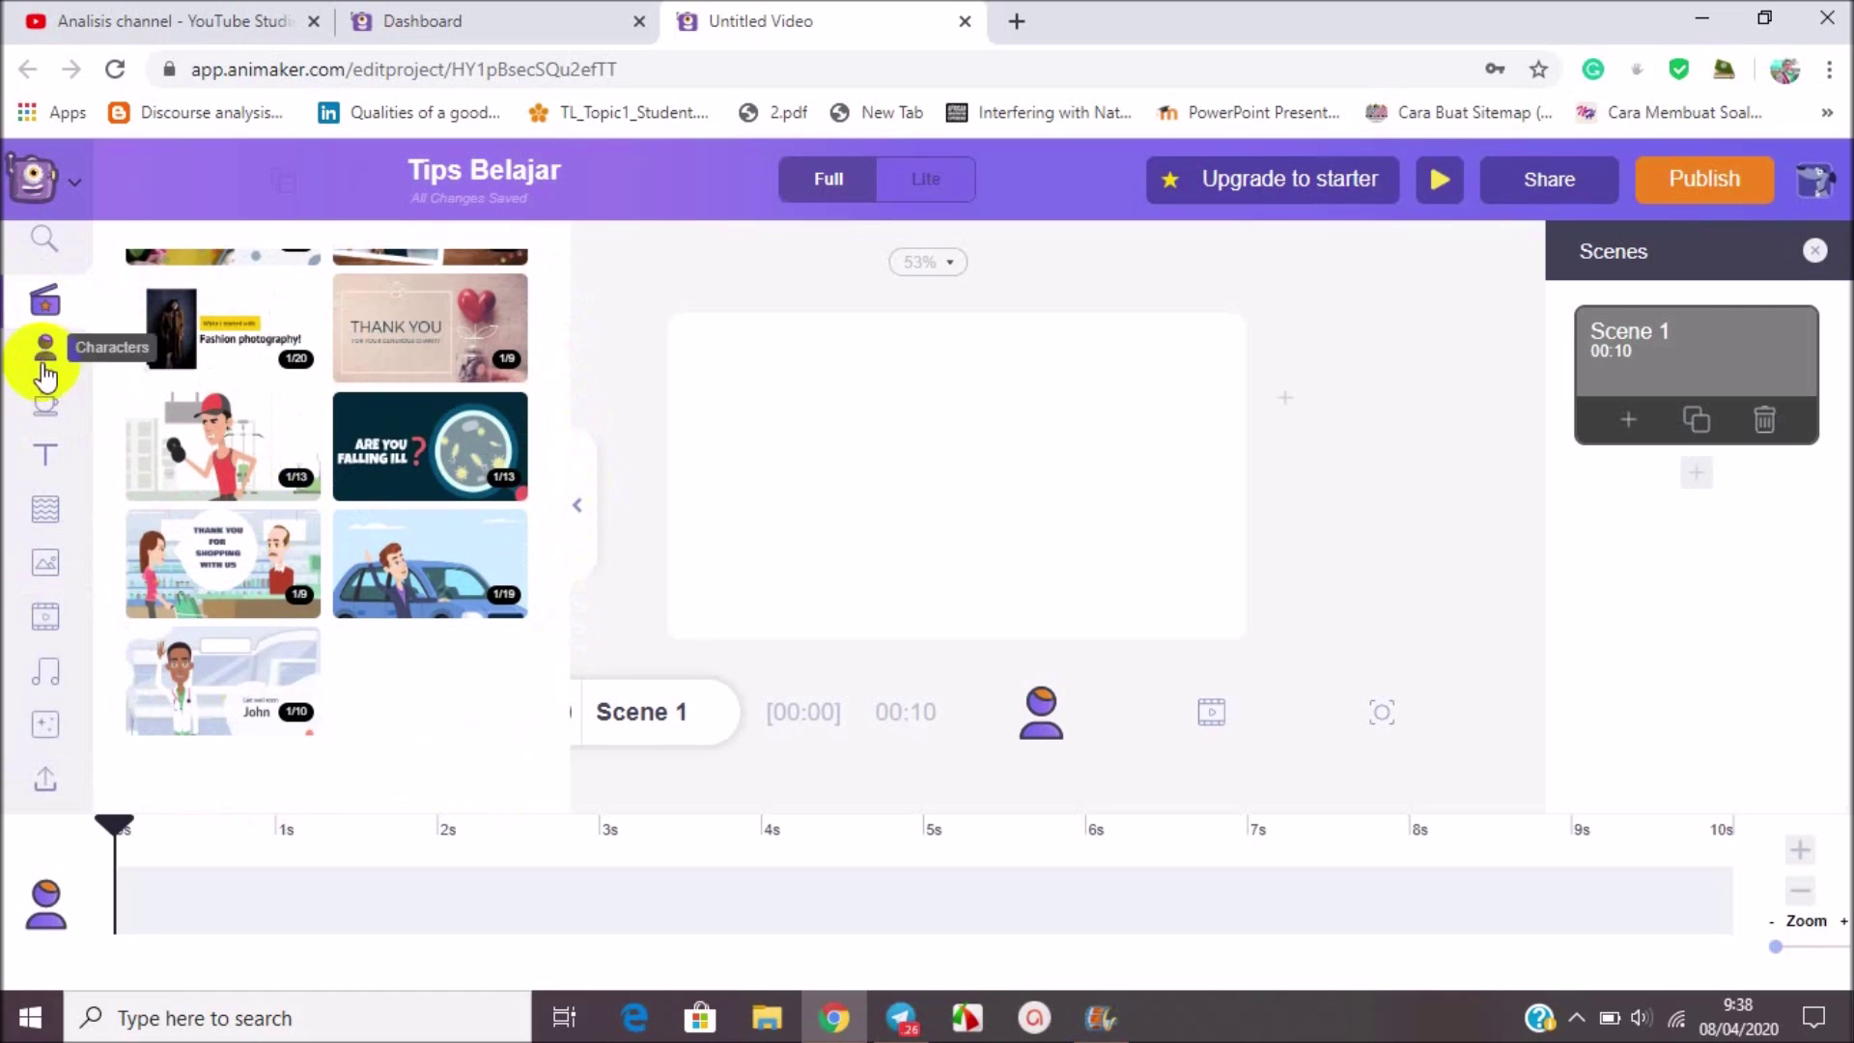
left_click(47, 512)
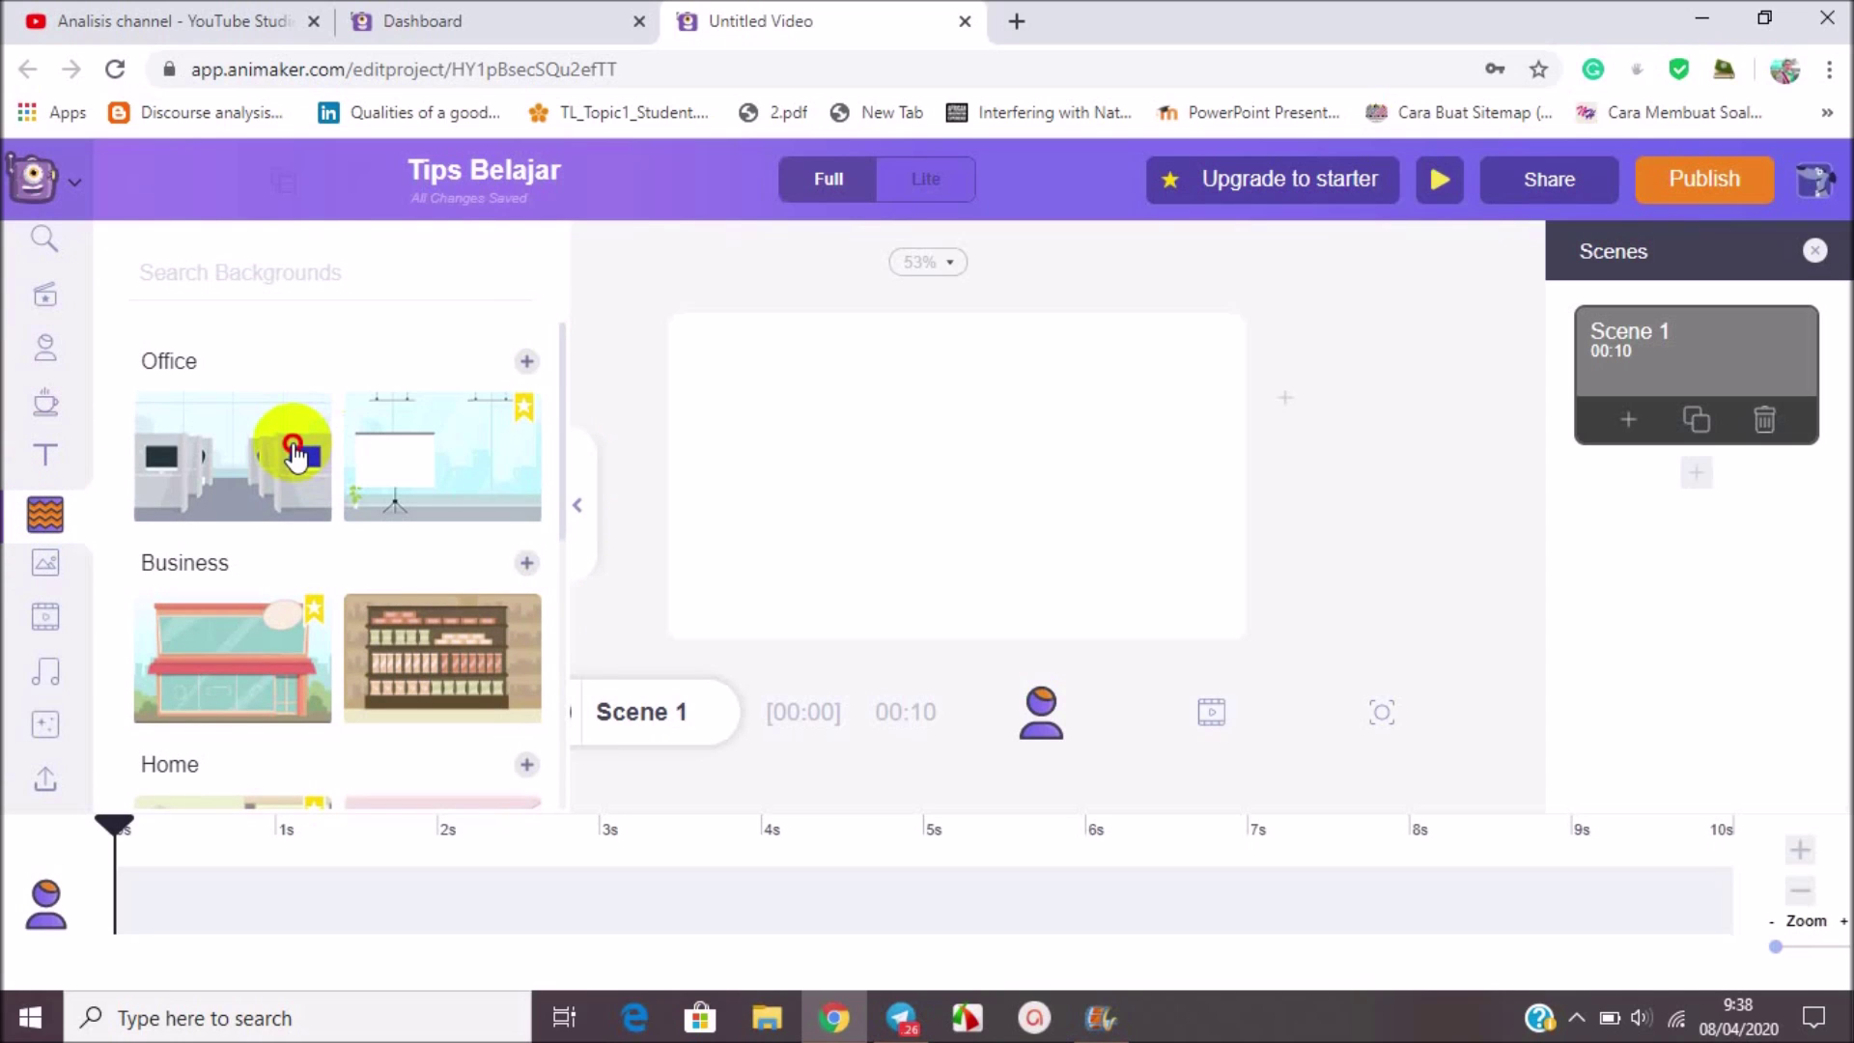
left_click(293, 451)
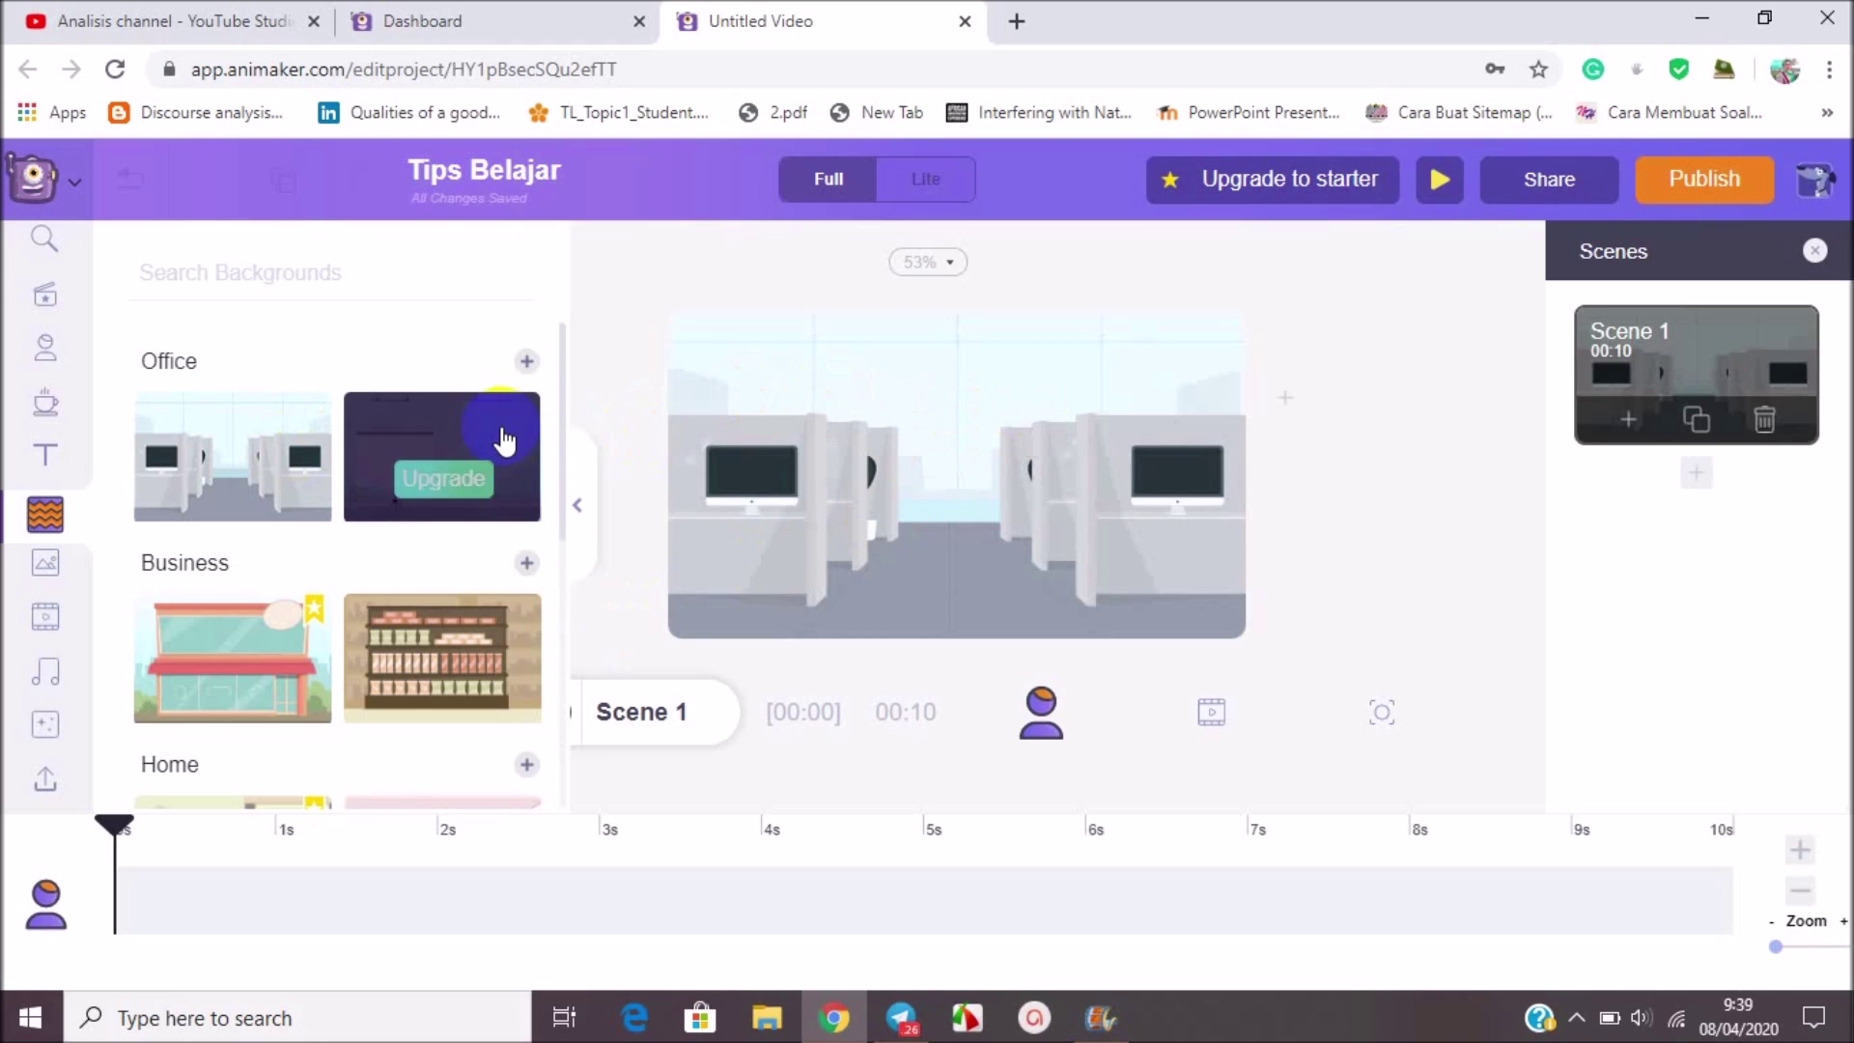
Step: Add the woman character, enlarge her and place her on the right of the scene
left_click(48, 359)
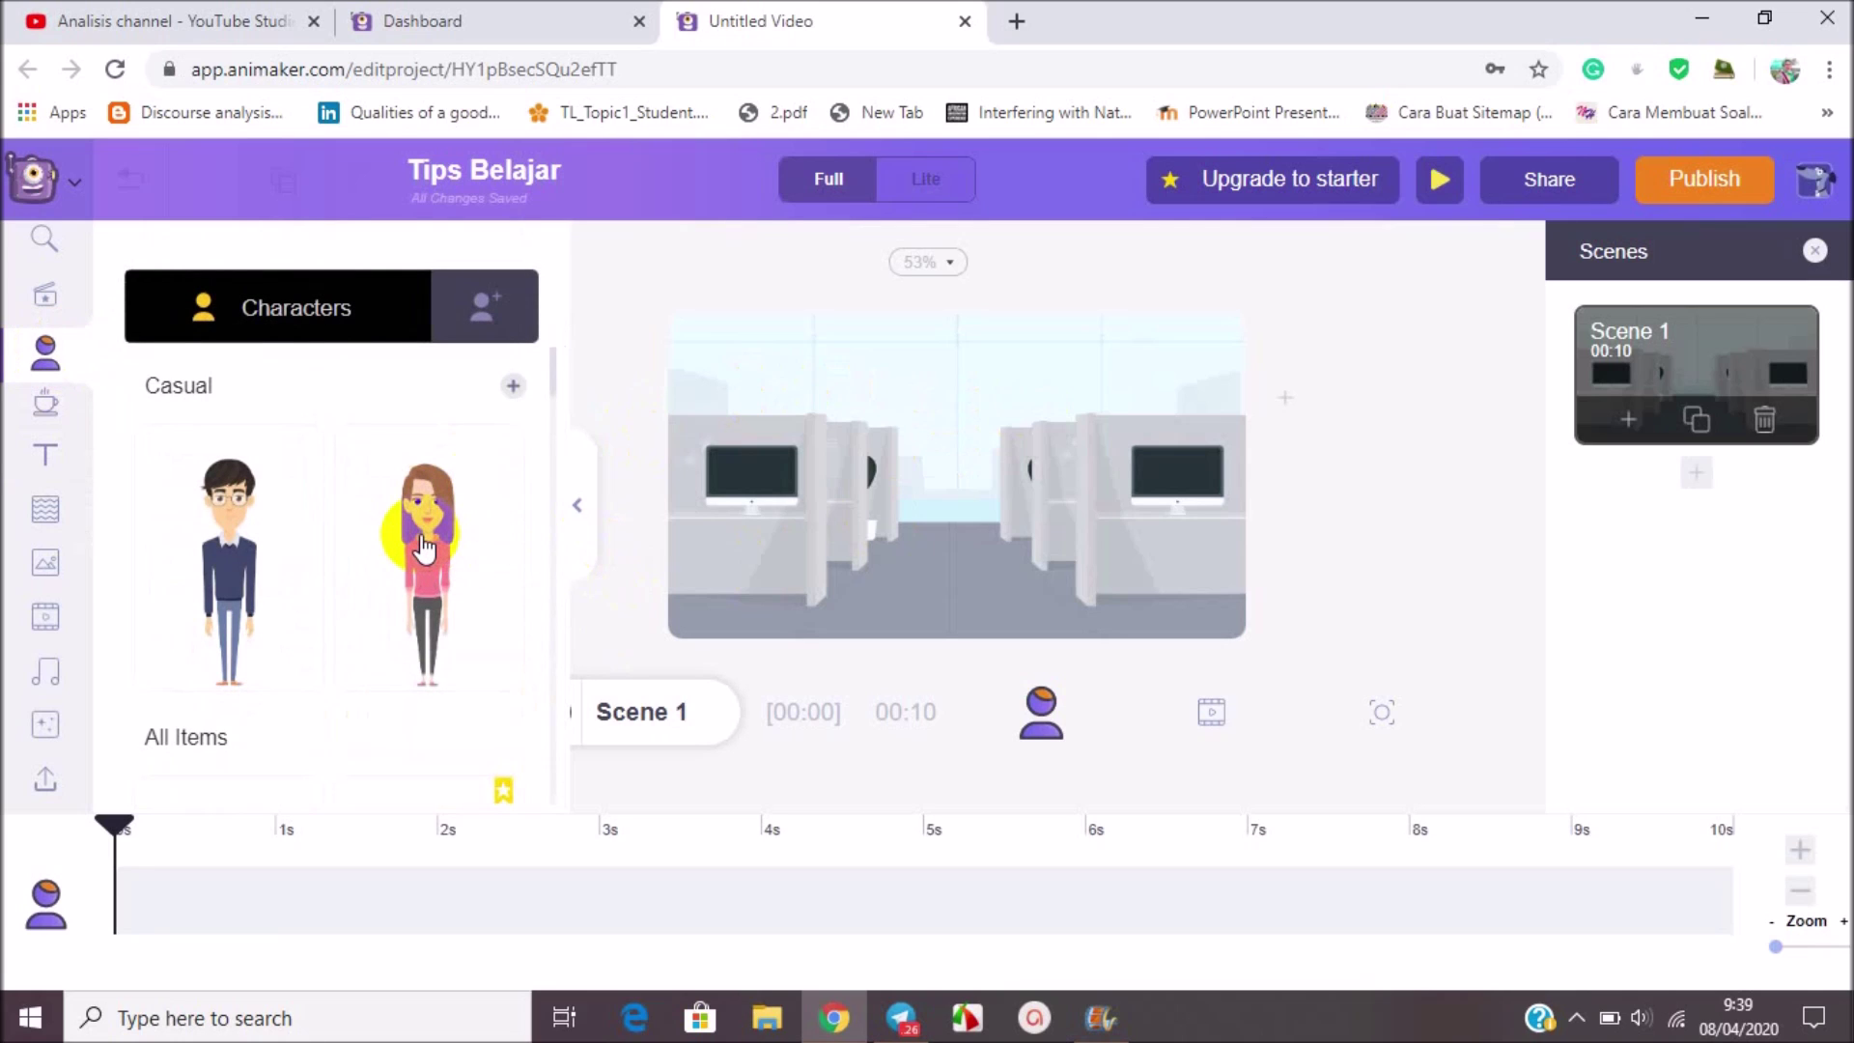
left_click(423, 546)
left_click_drag(1001, 604, 979, 606)
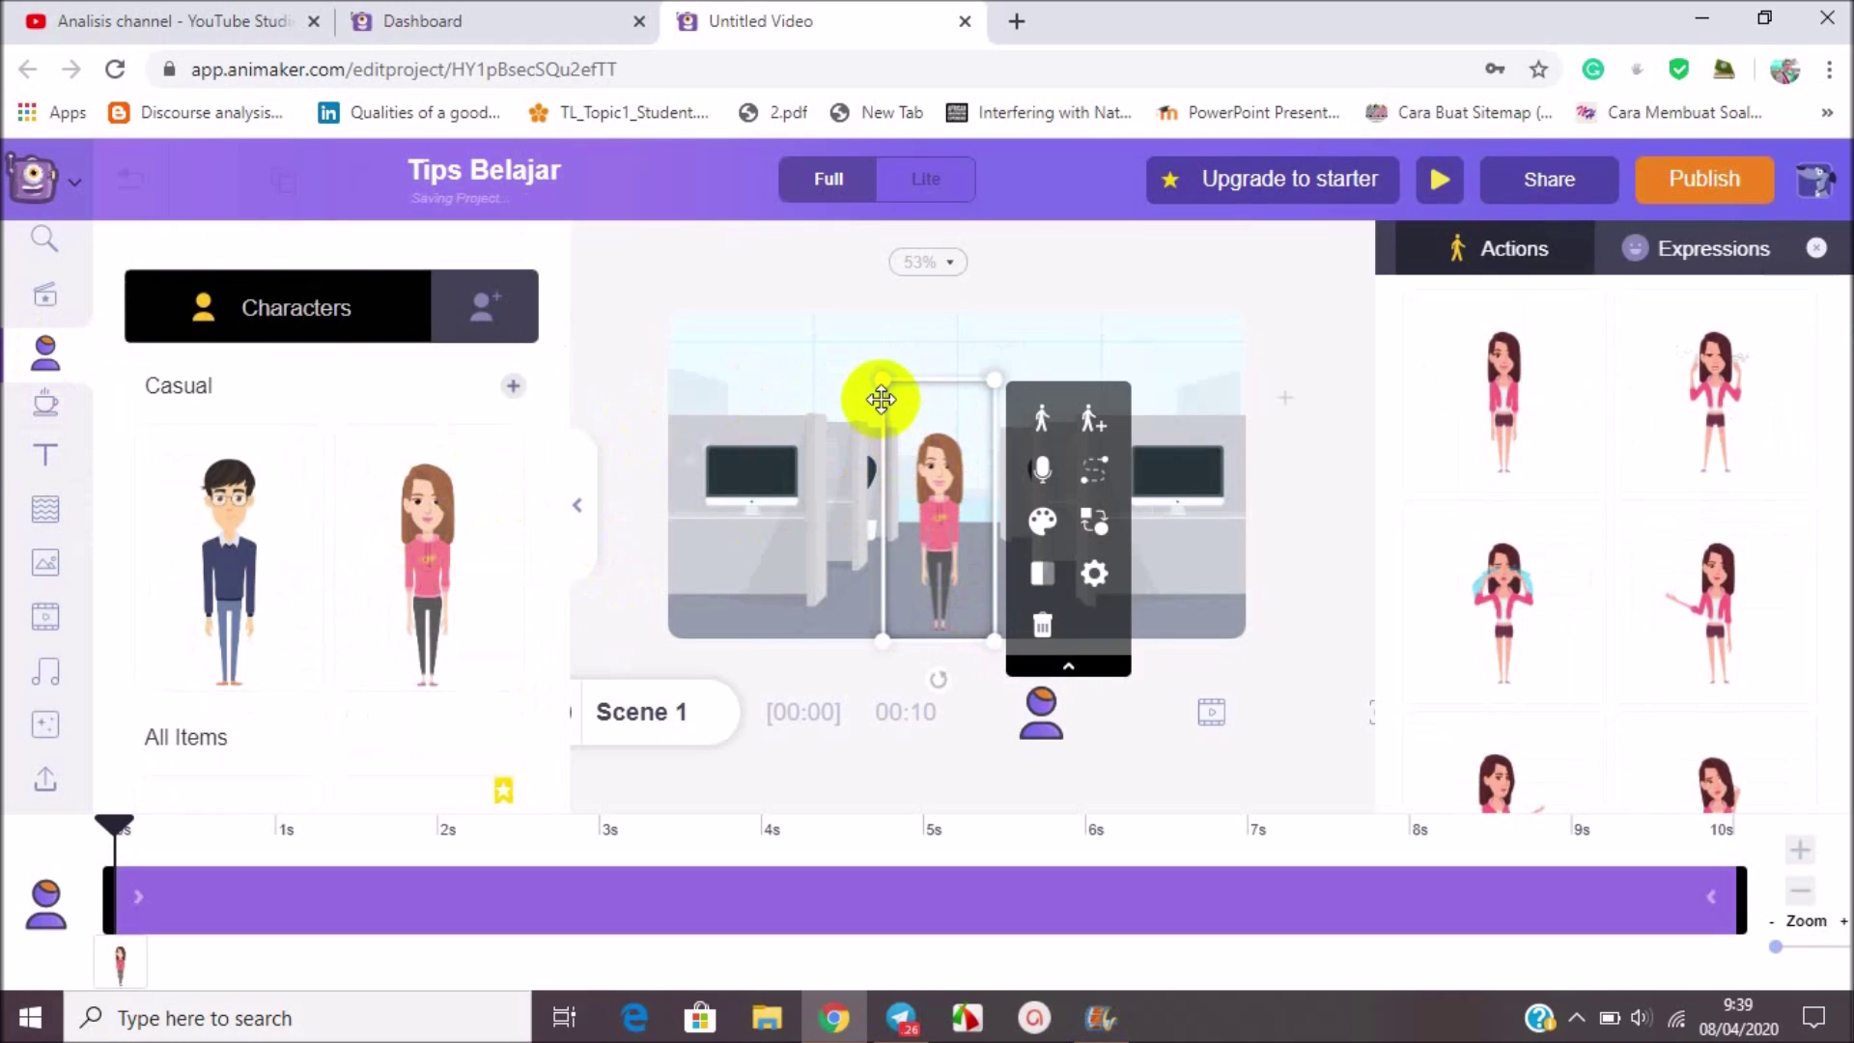
left_click_drag(879, 382, 840, 319)
mouse_move(889, 384)
left_mouse_down()
mouse_move(954, 480)
mouse_move(946, 454)
left_mouse_up()
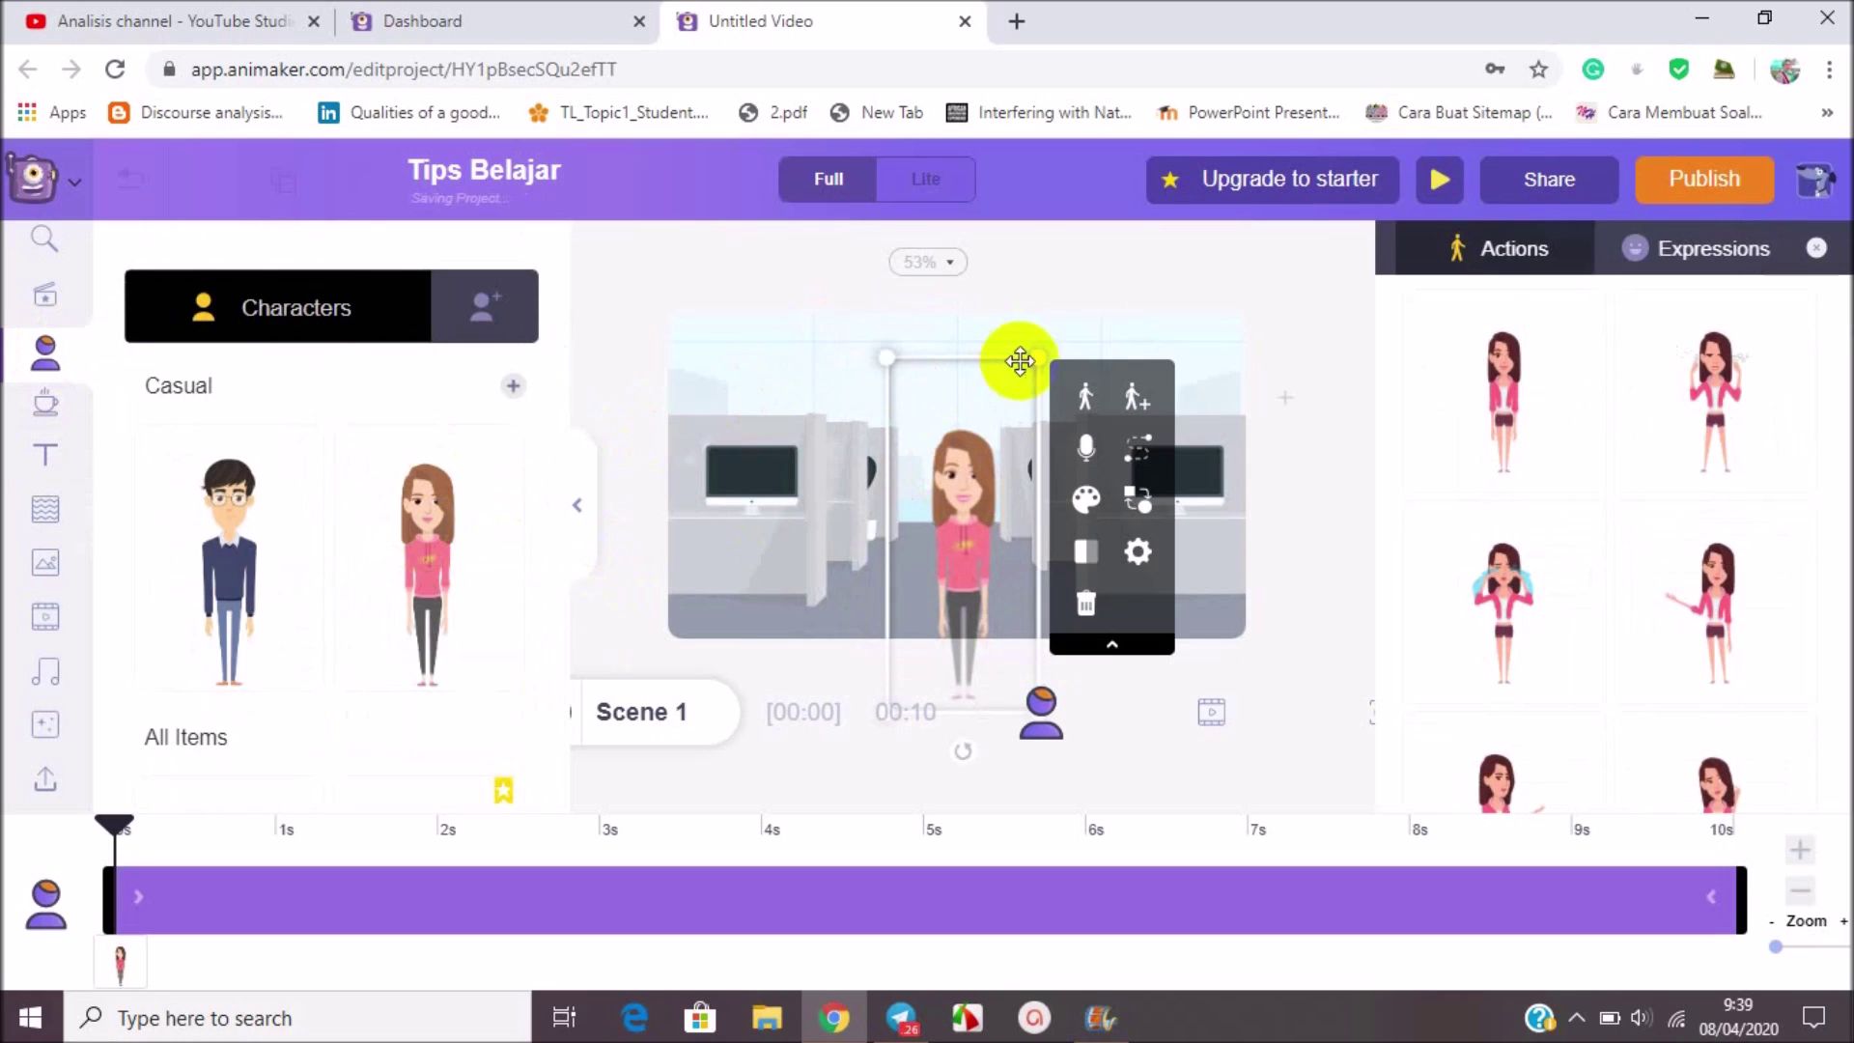
left_click_drag(1035, 356, 1056, 309)
left_click_drag(968, 444, 1042, 449)
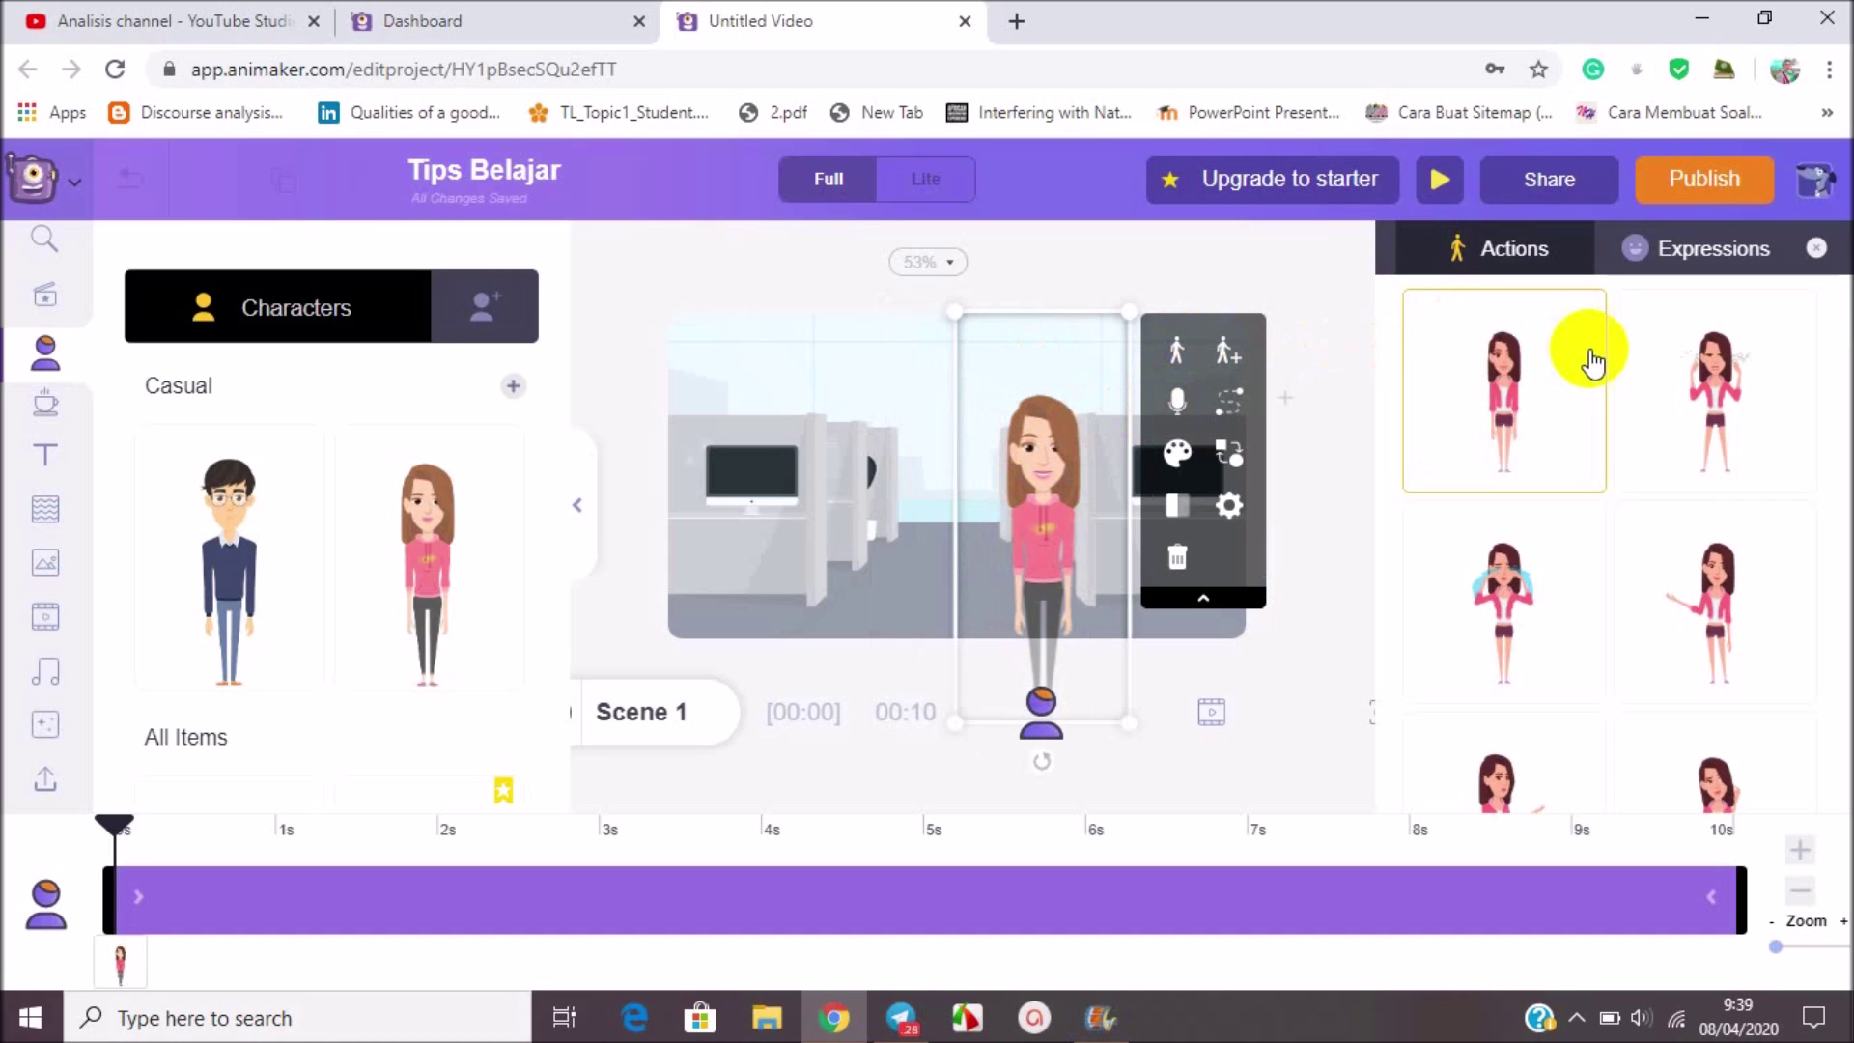
Step: Give the woman a smiling expression and an action pose
left_click(1728, 253)
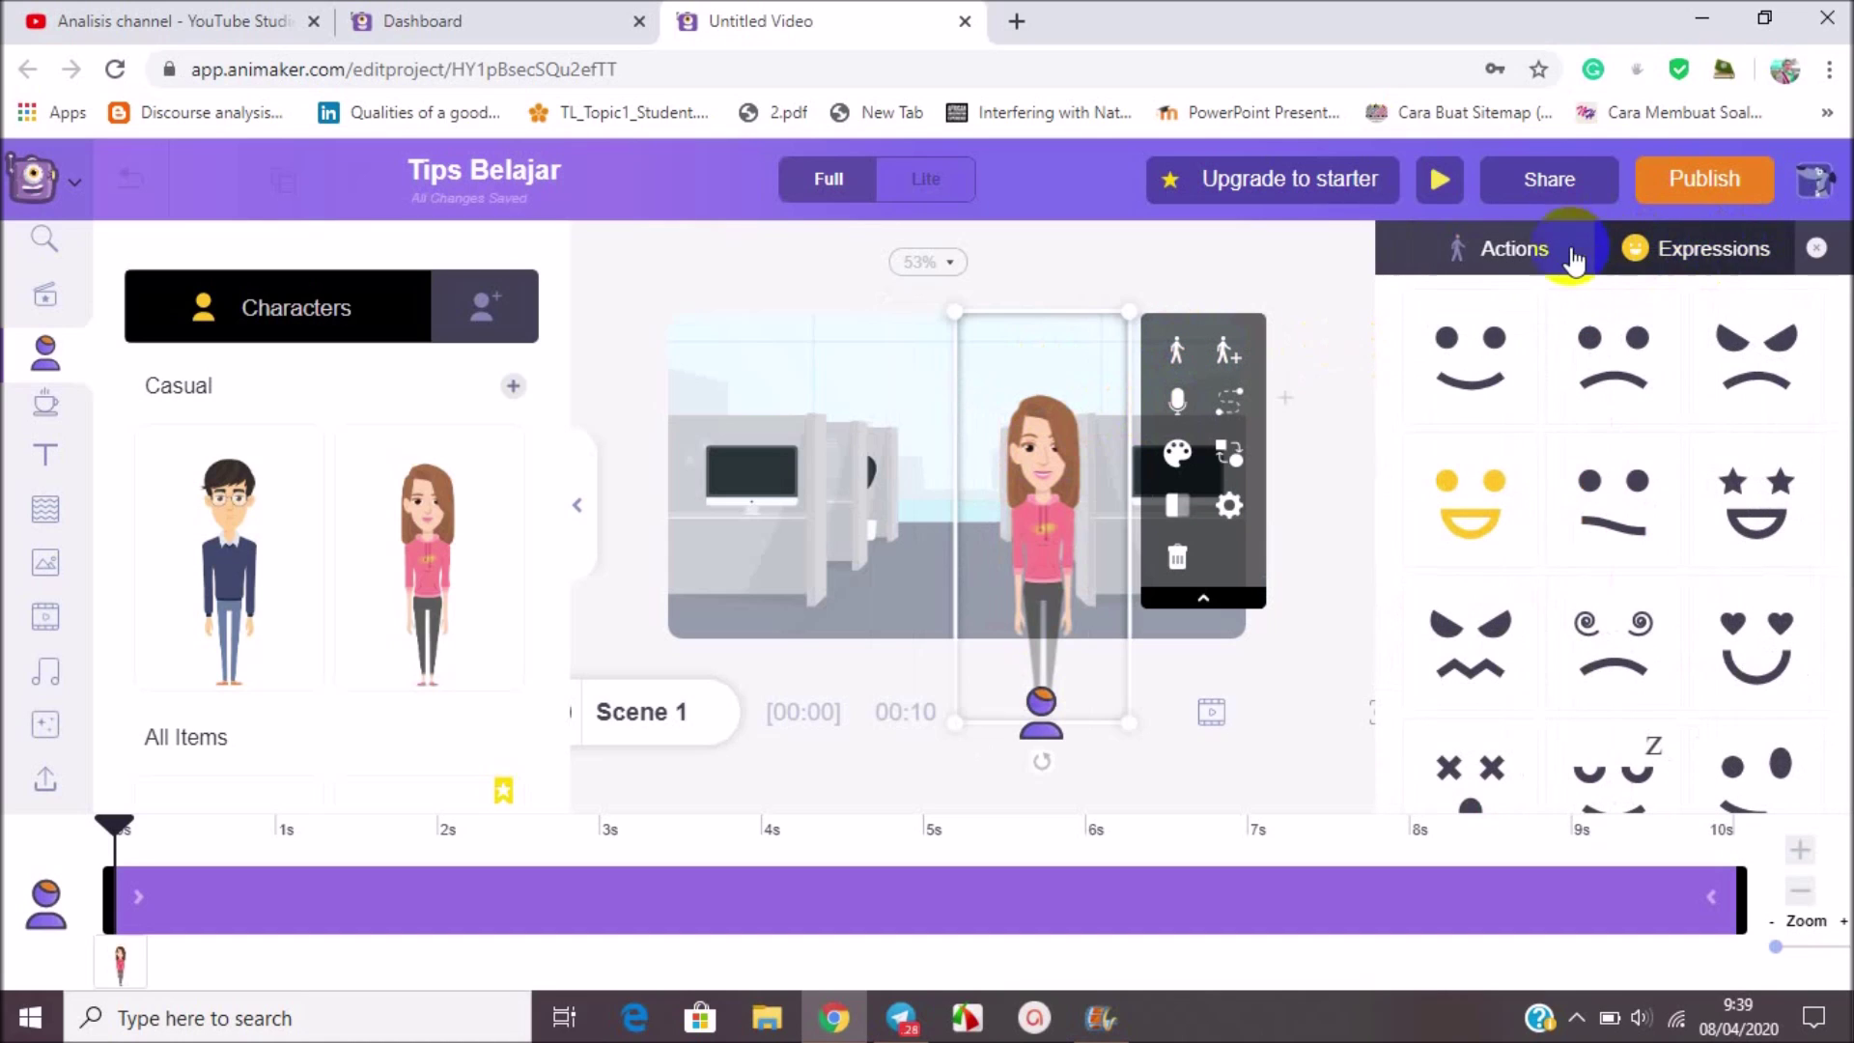
left_click(1499, 386)
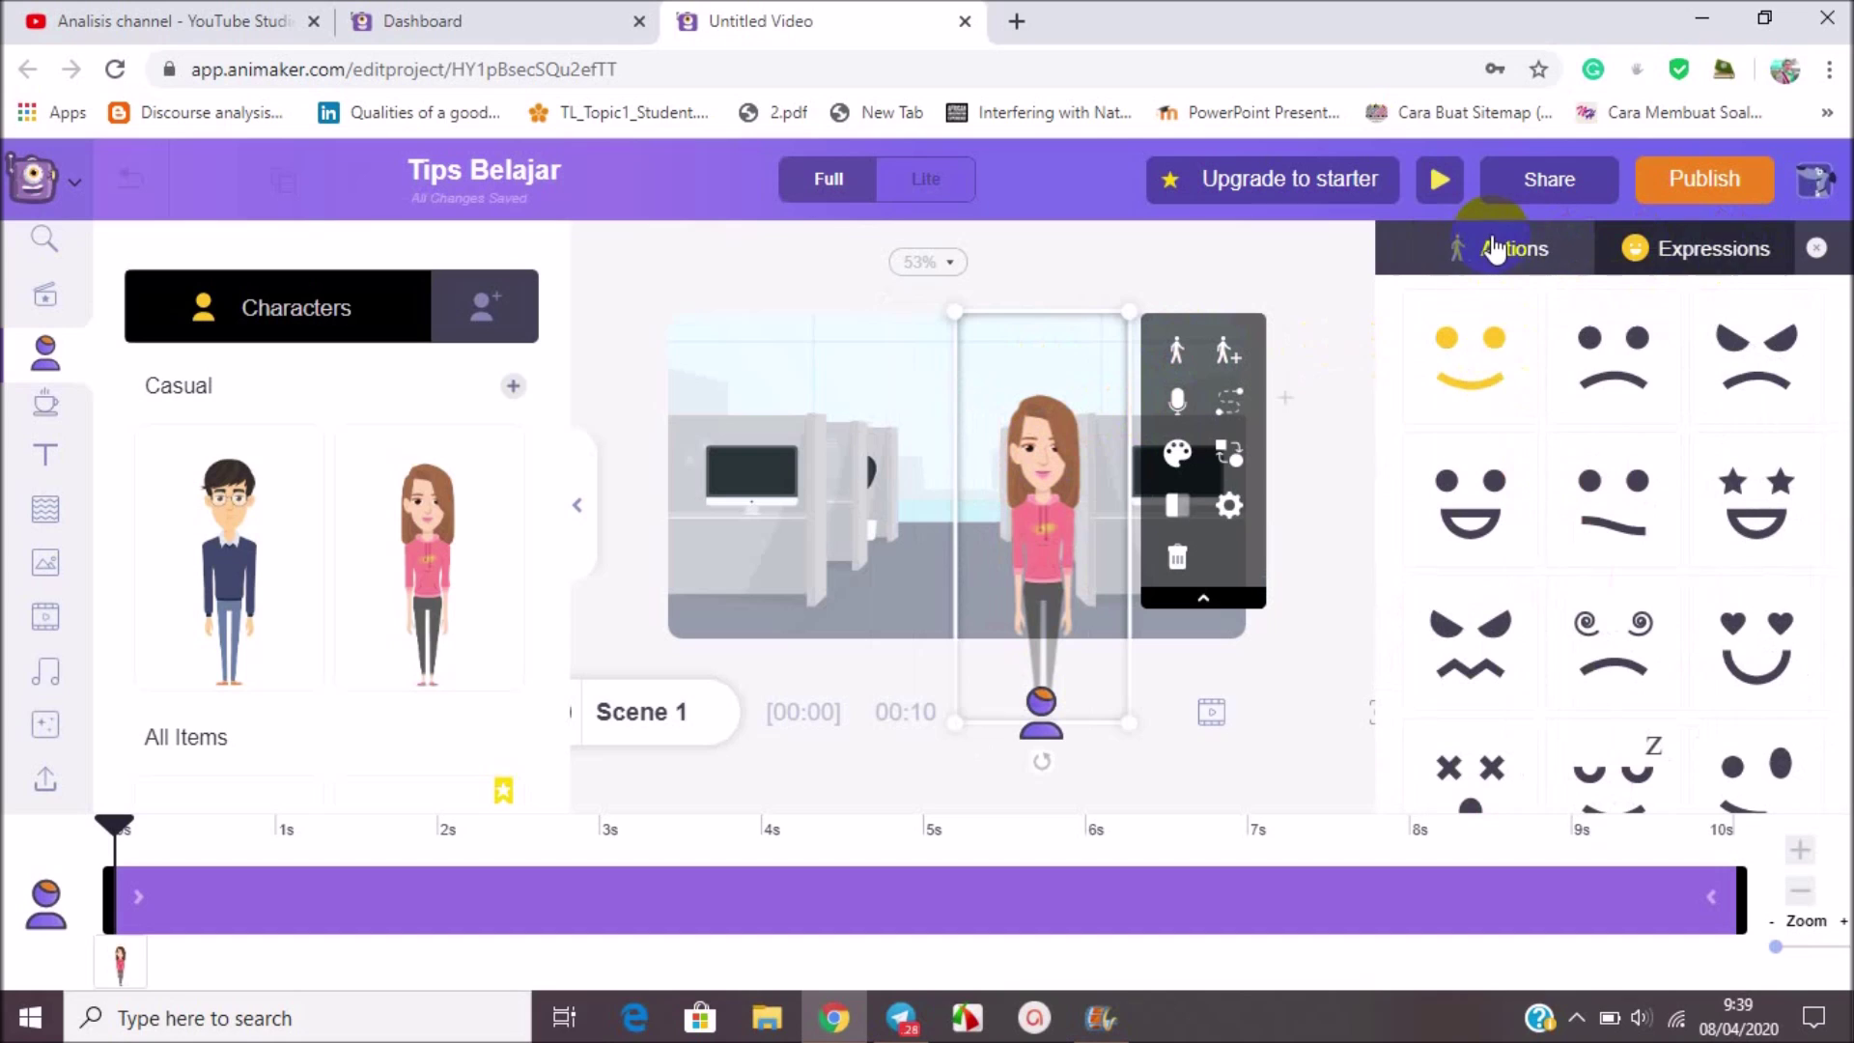
left_click(1487, 248)
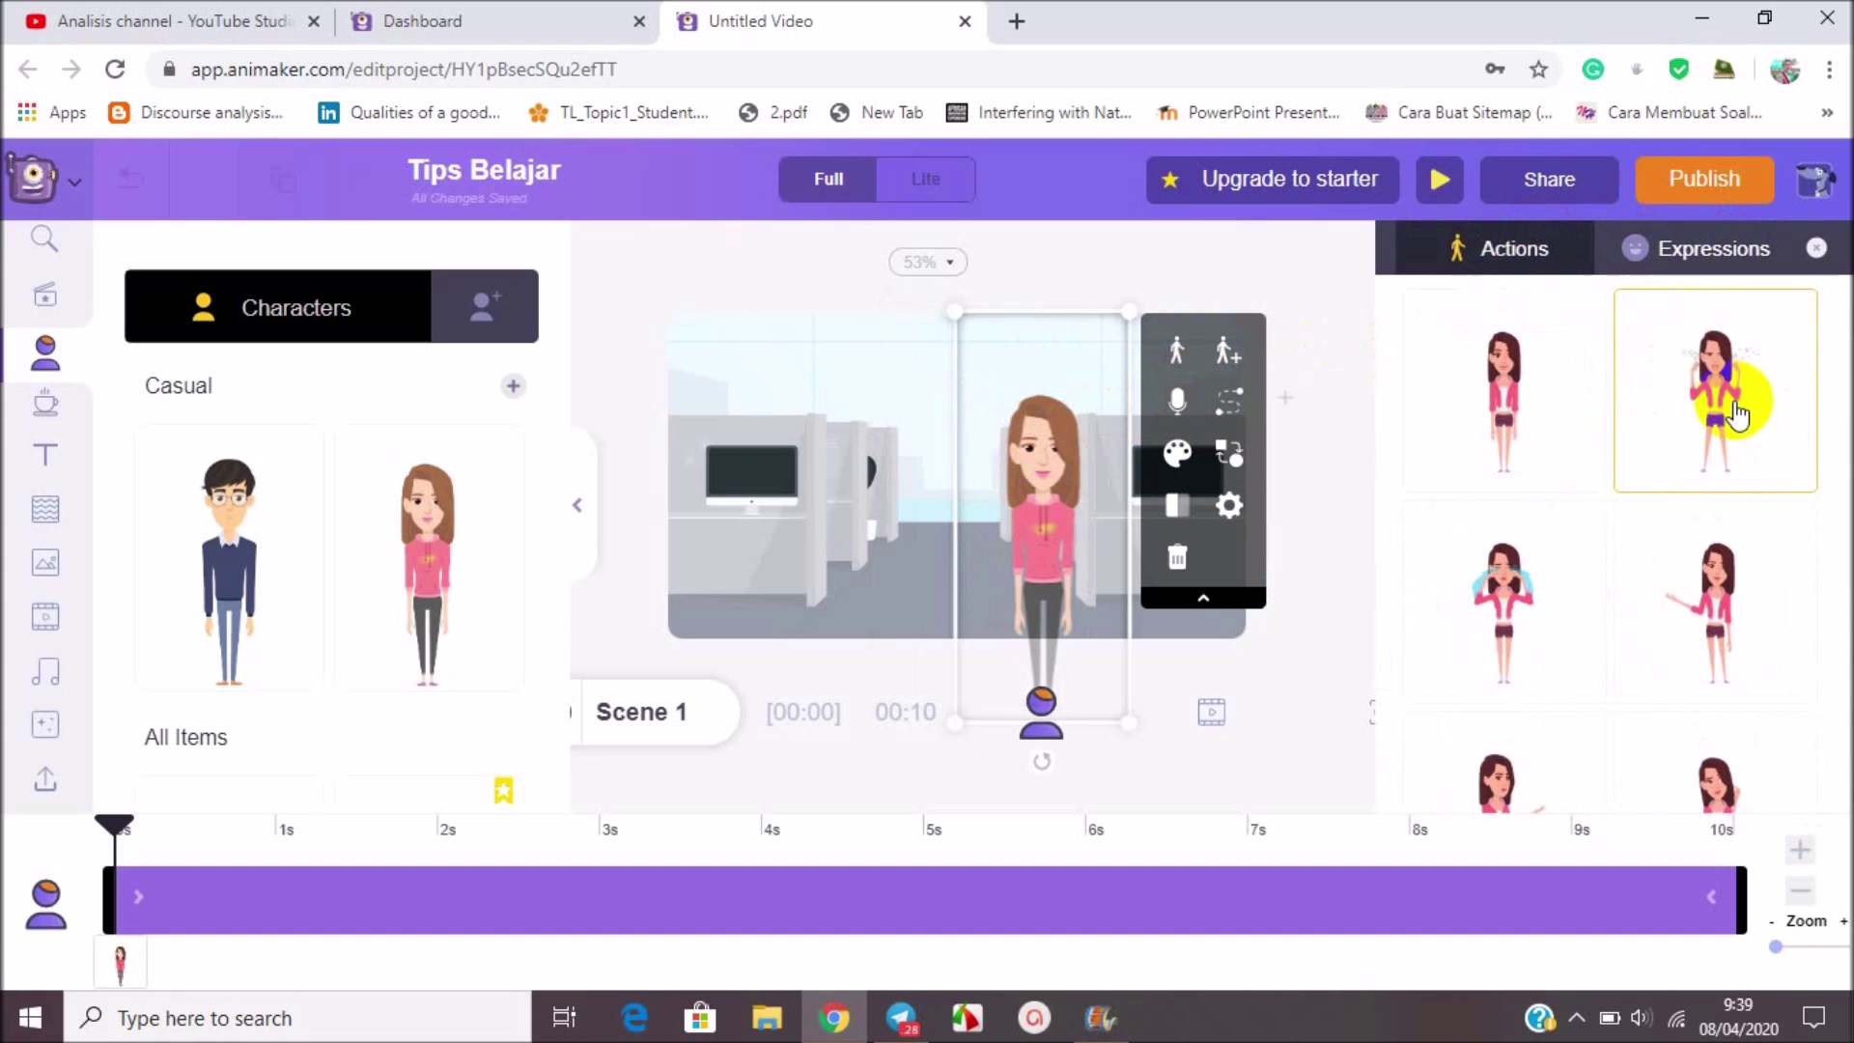
left_click(1712, 576)
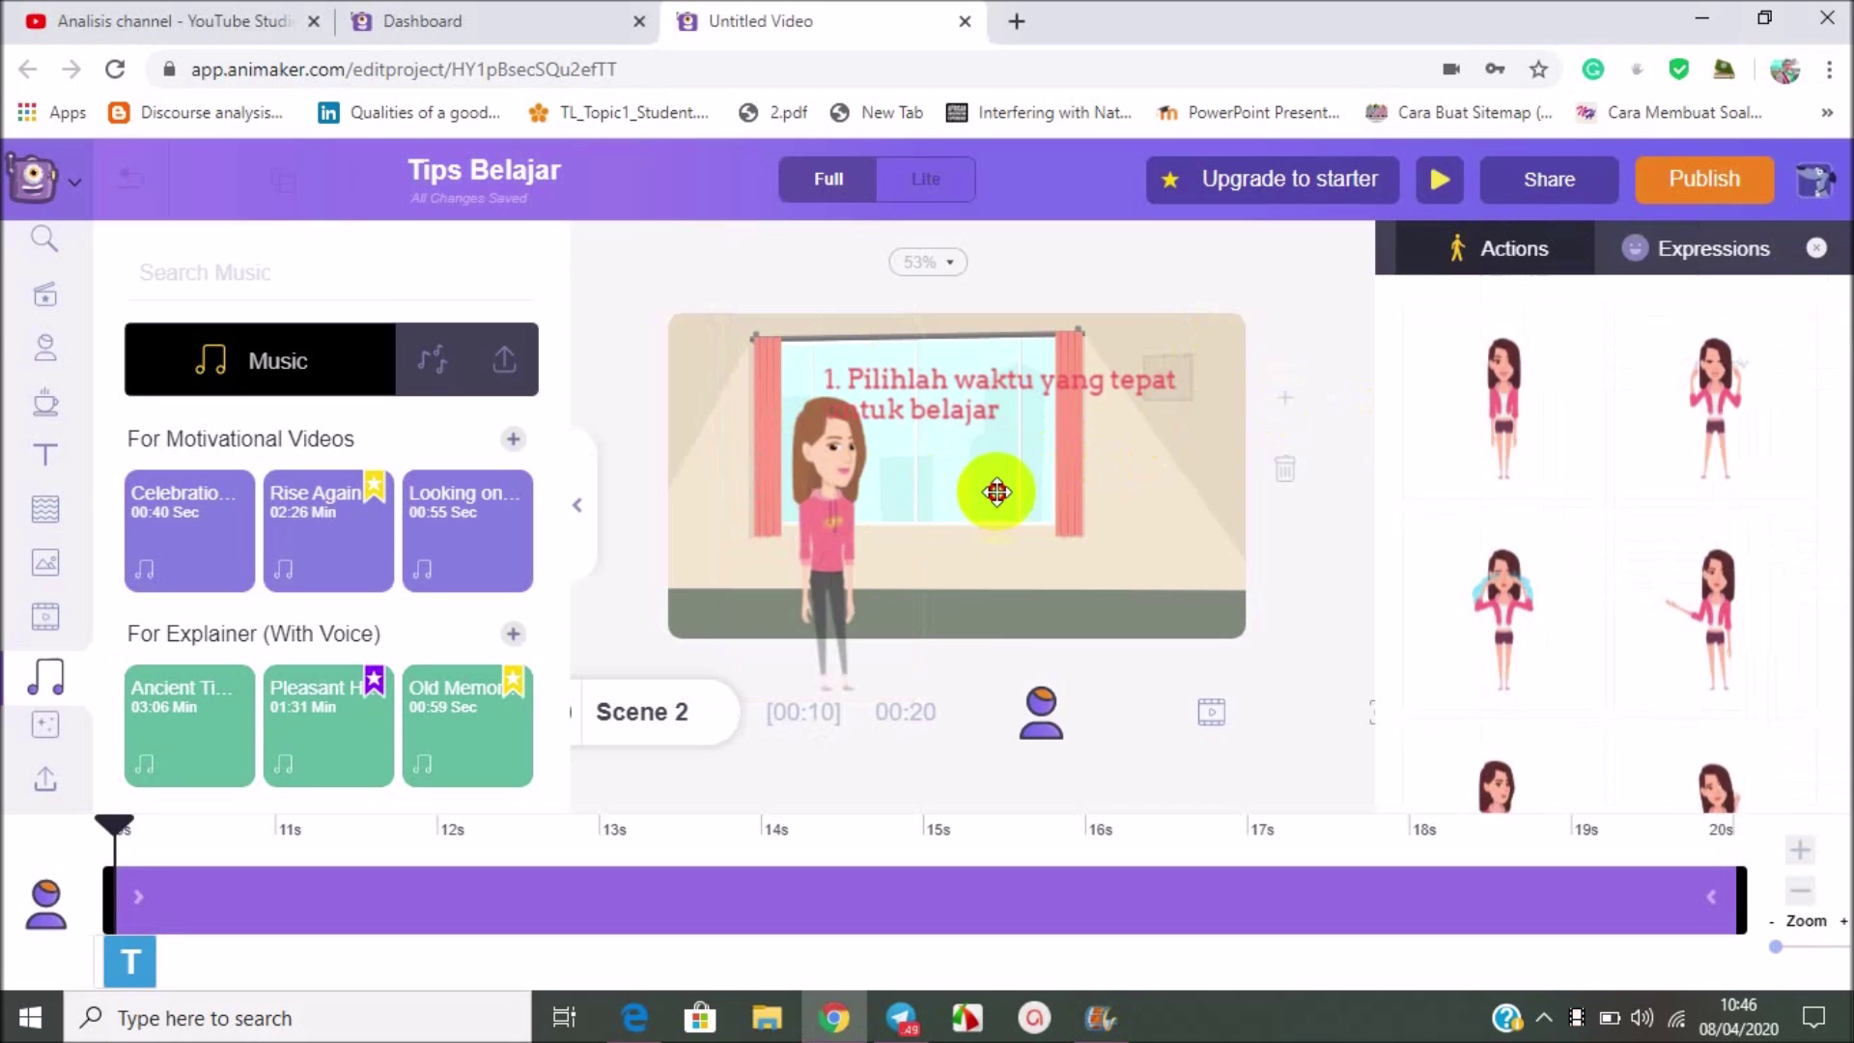
Step: Shift the woman right and open her voice-over options, cancelling an upload attempt
left_click_drag(1036, 493, 1098, 490)
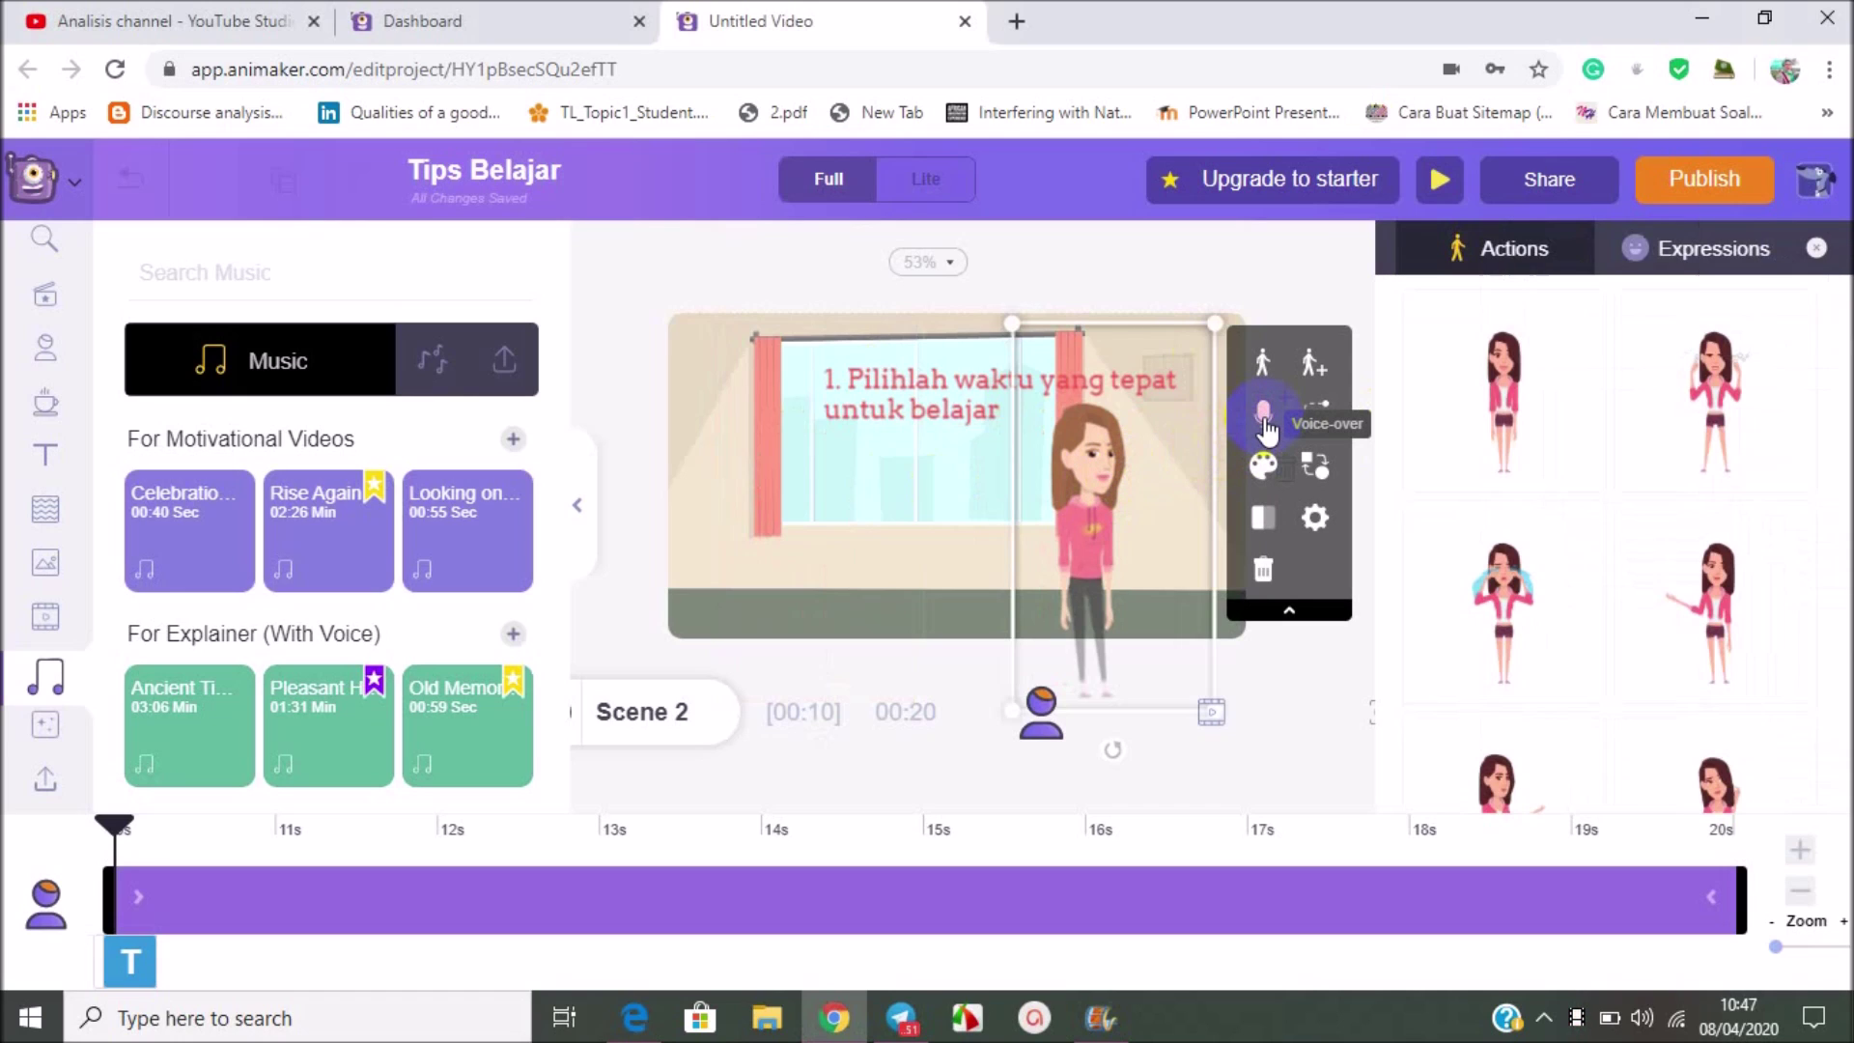
left_click(1265, 421)
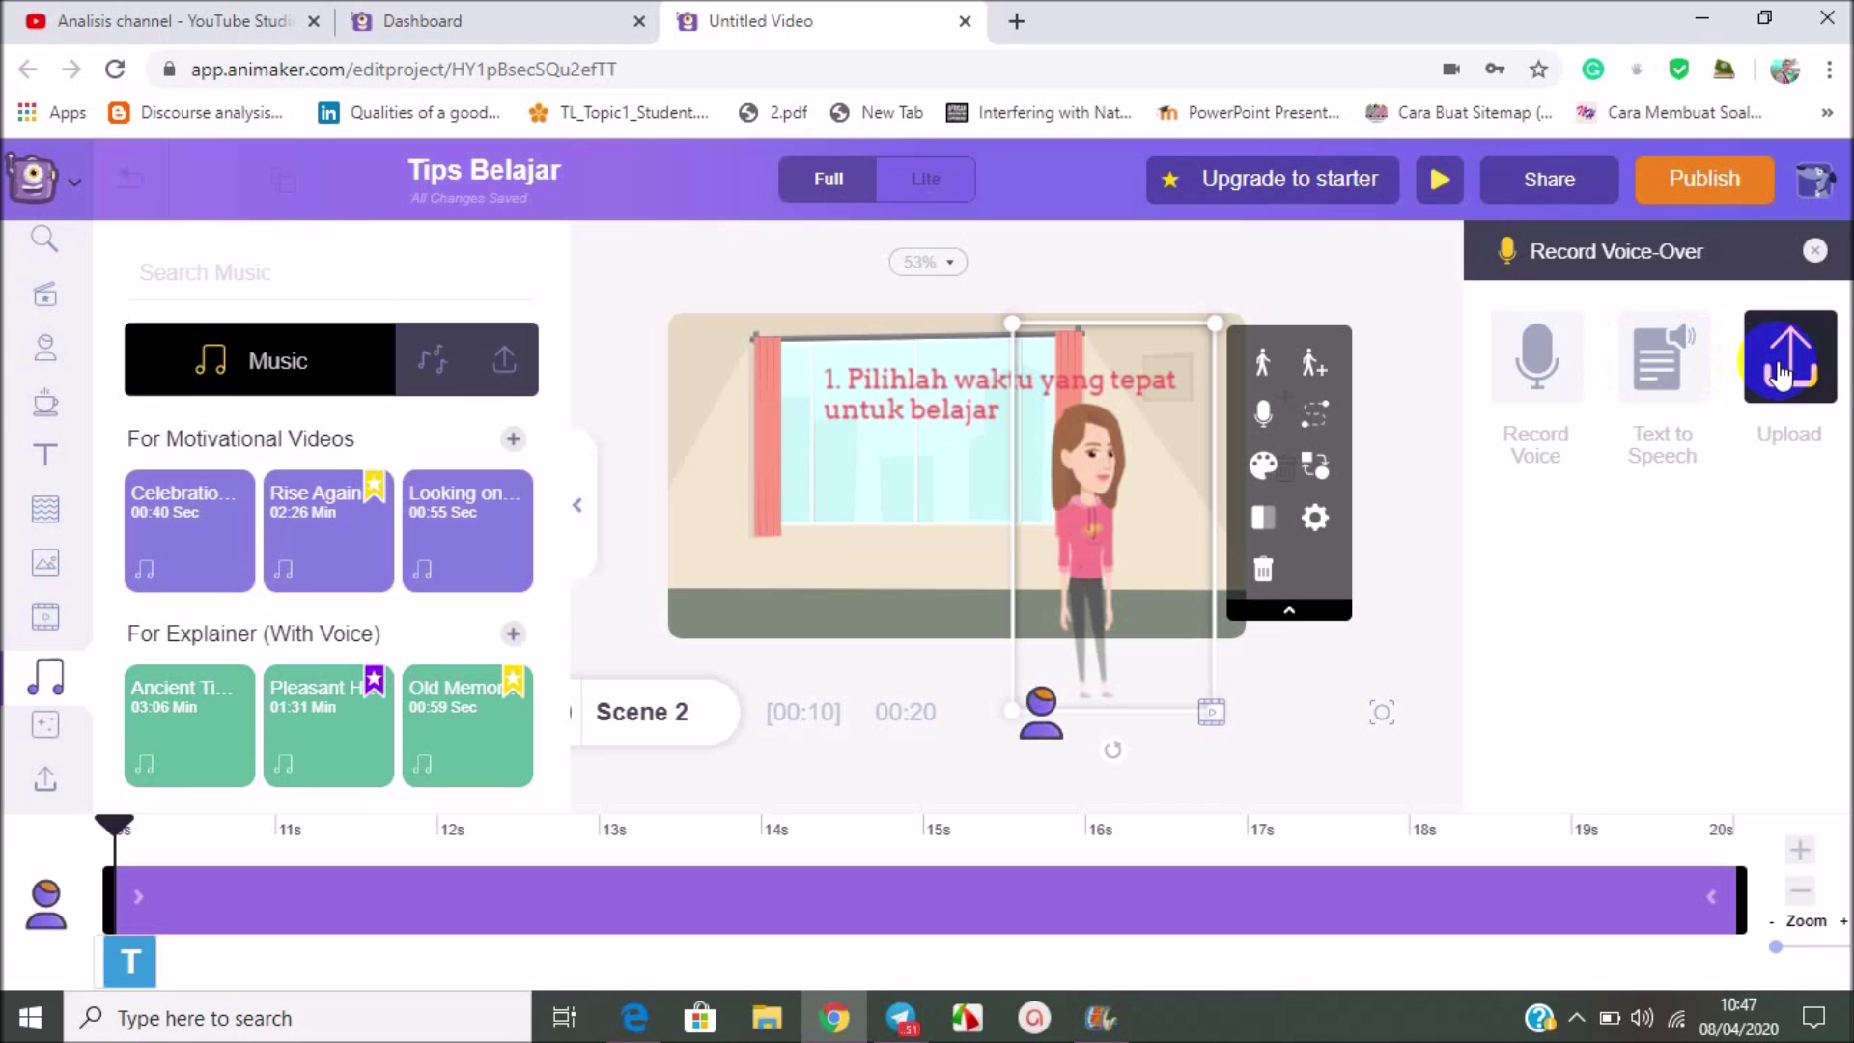
left_click(1782, 372)
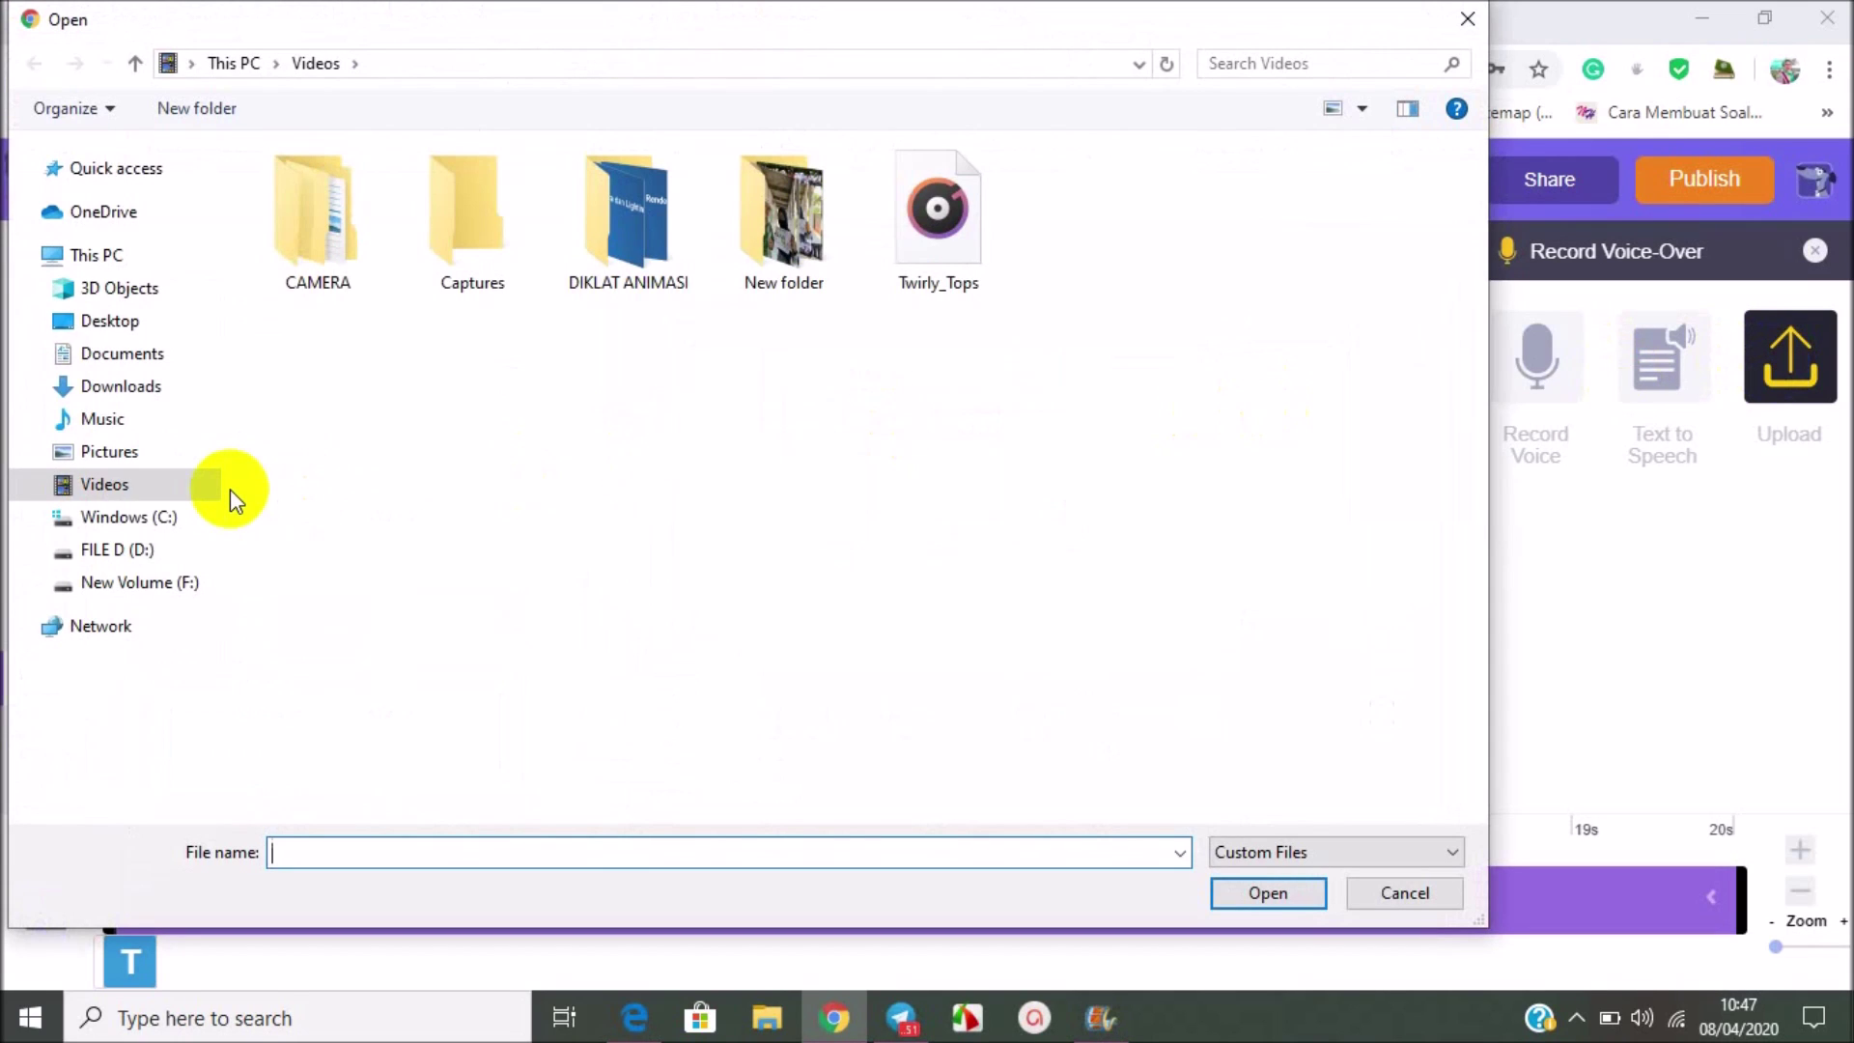
left_click(1466, 19)
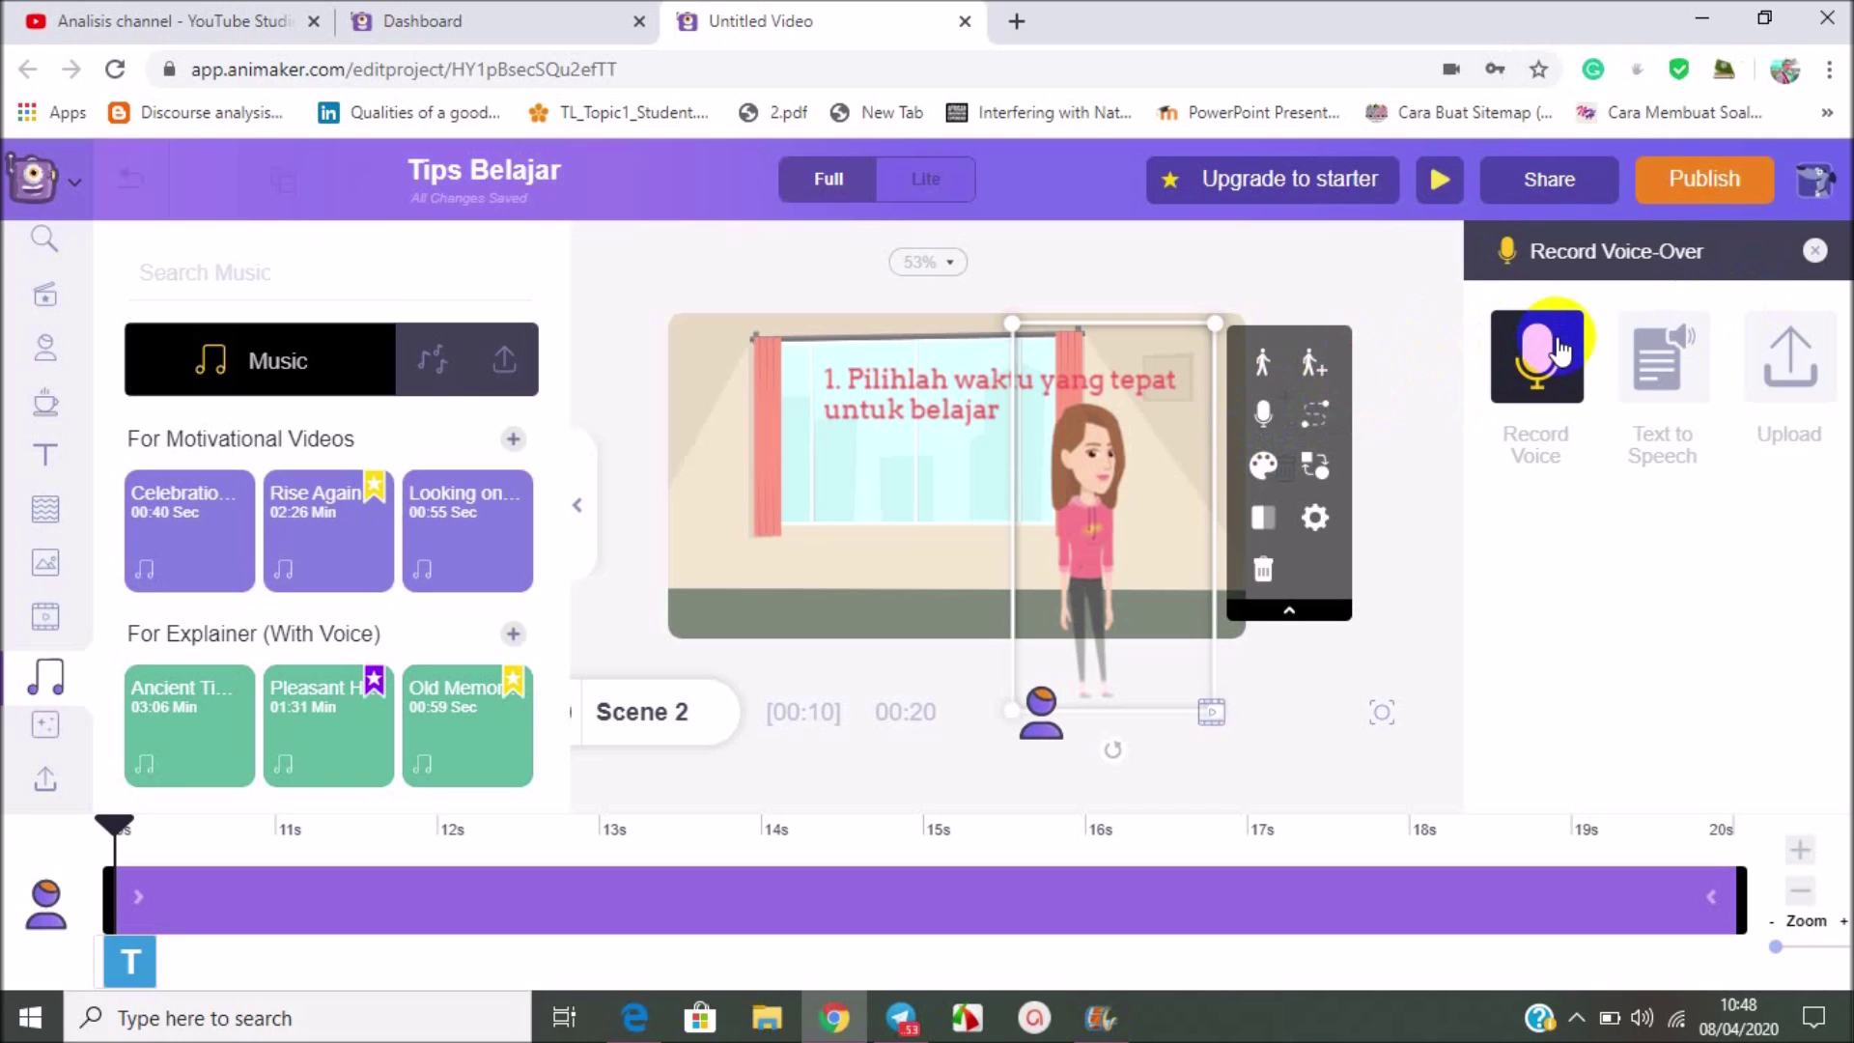
Step: Record a voice-over, name it 'no.1', preview it and apply it to the woman
left_click(1558, 349)
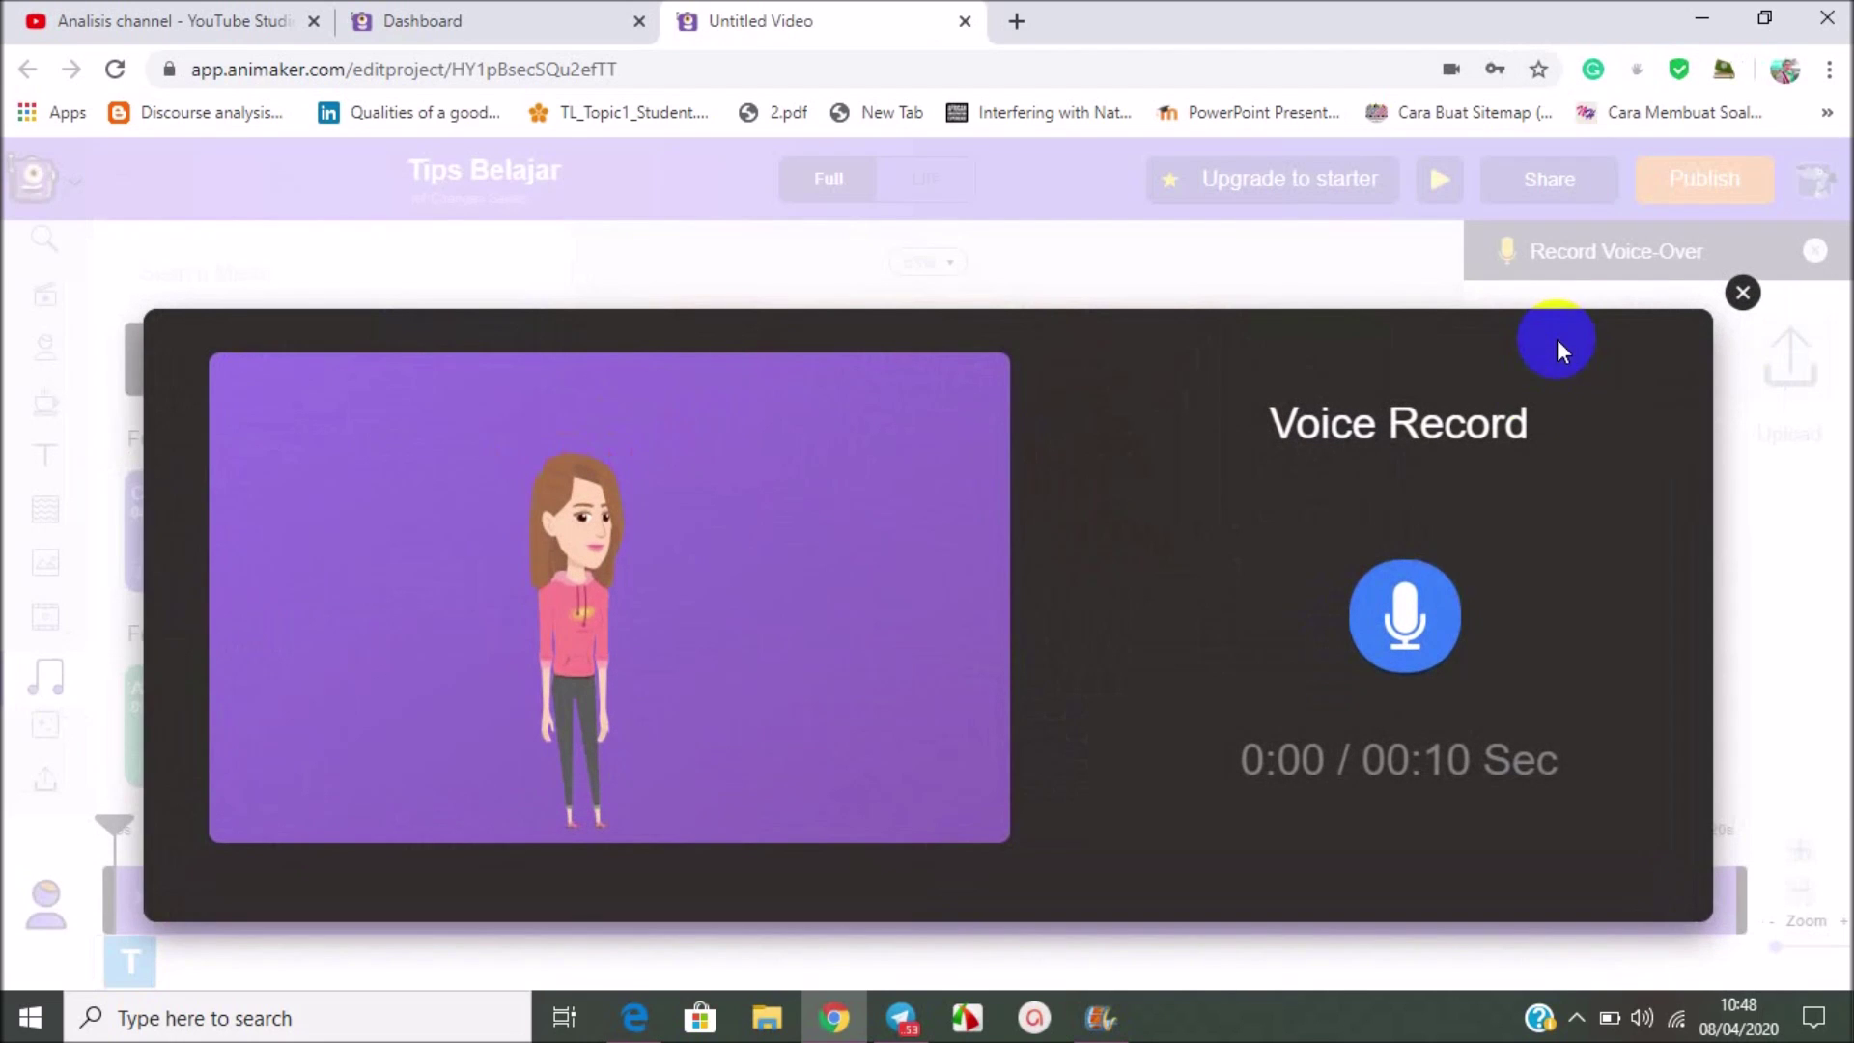
left_click(1408, 614)
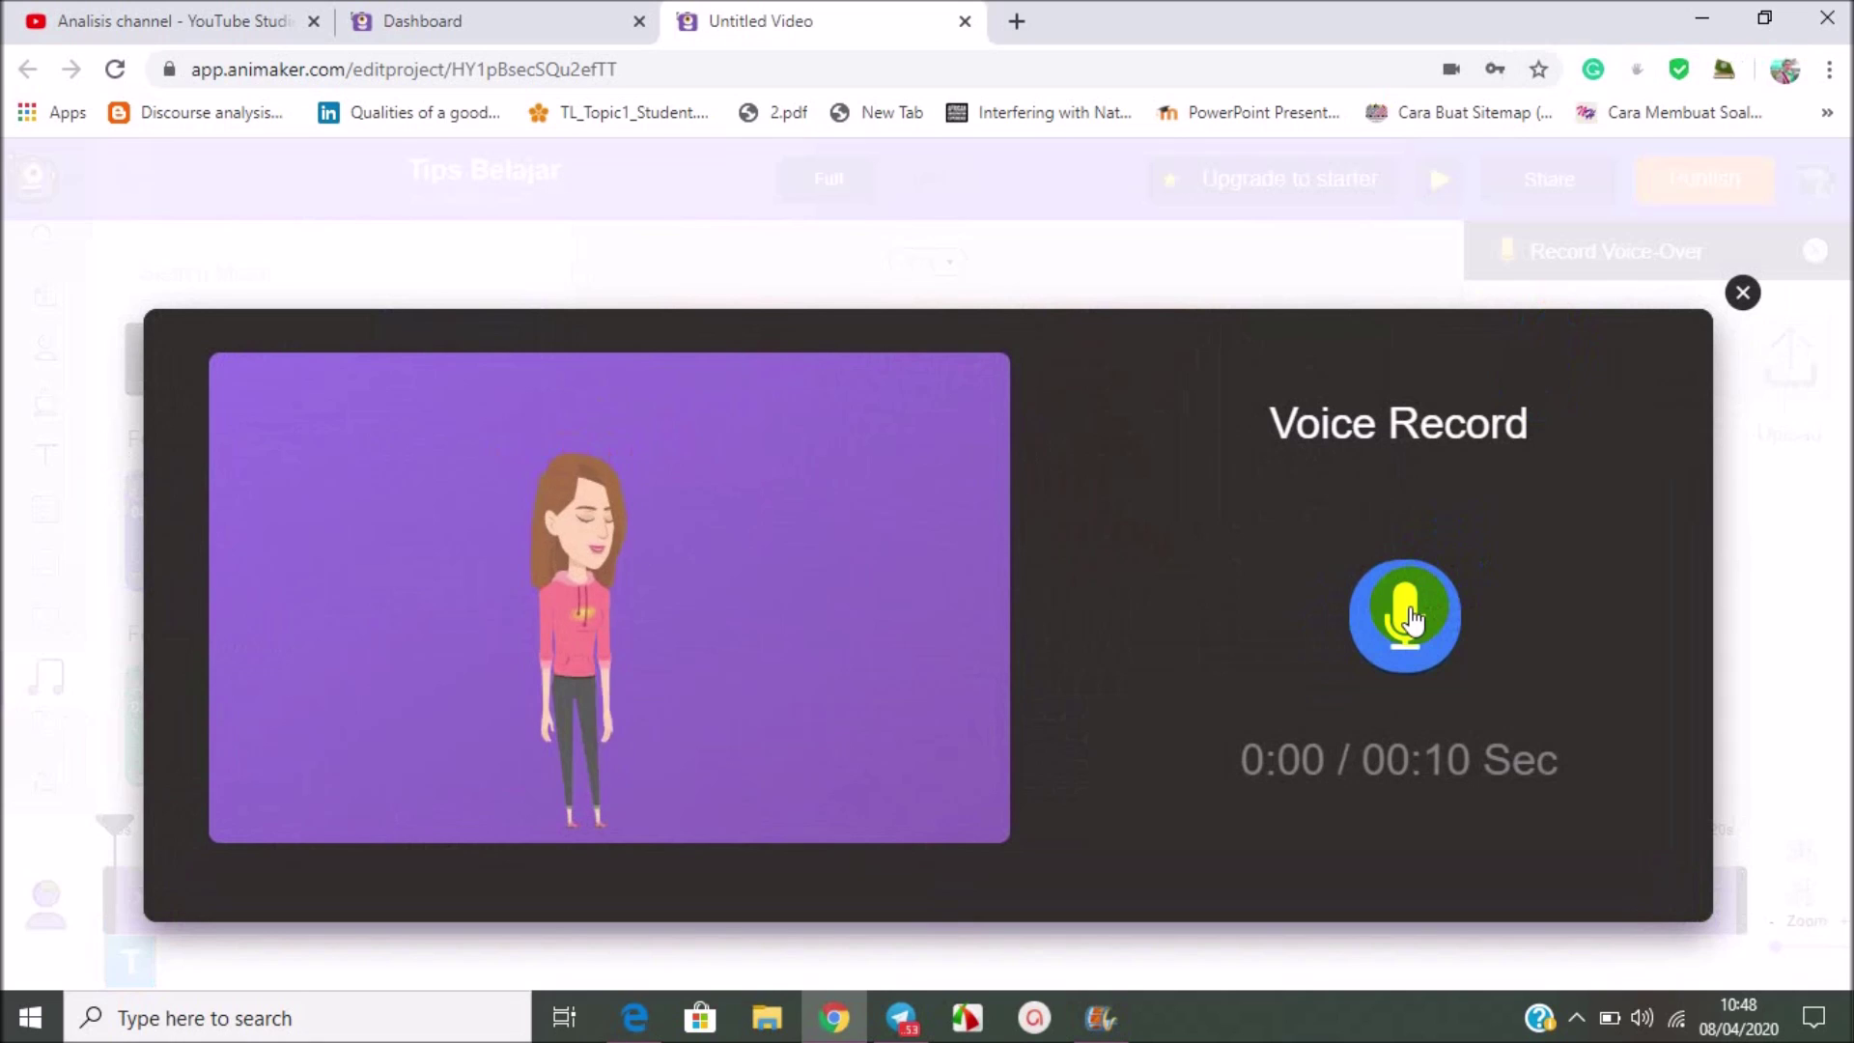
left_click(1407, 618)
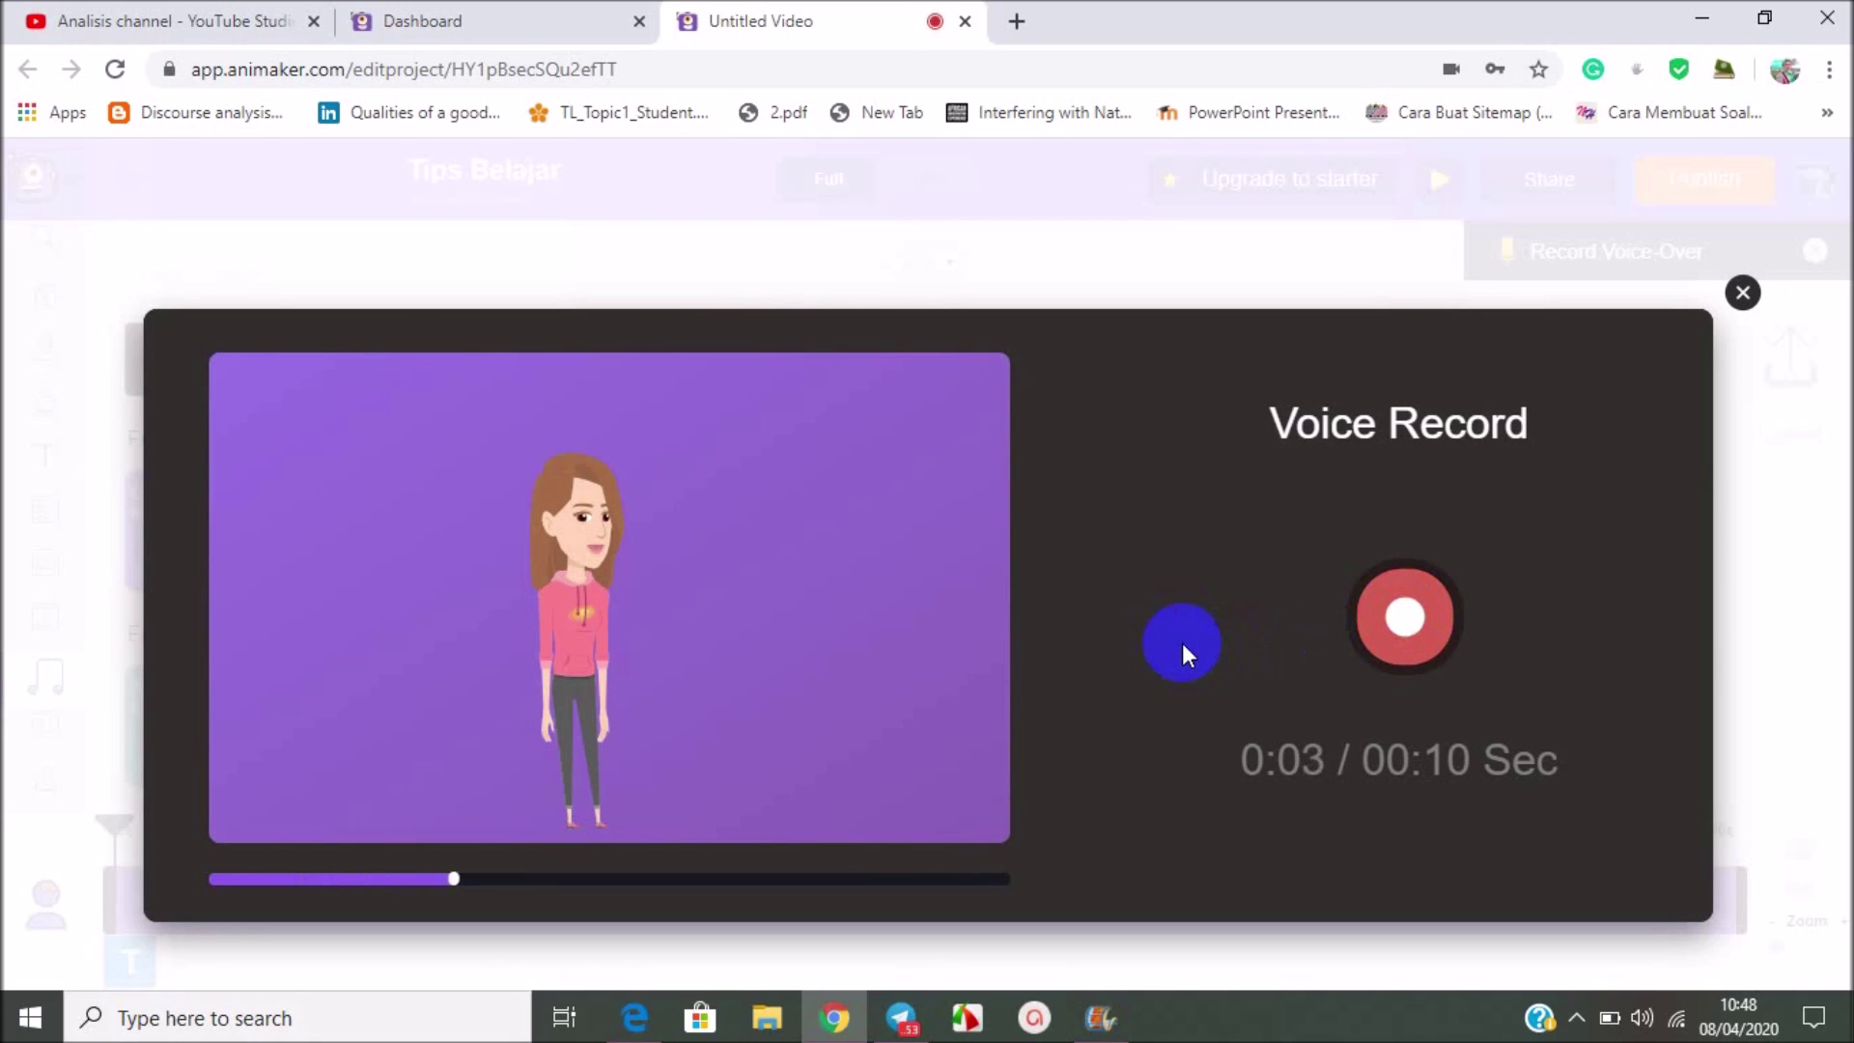
left_click(1417, 618)
left_click(1360, 682)
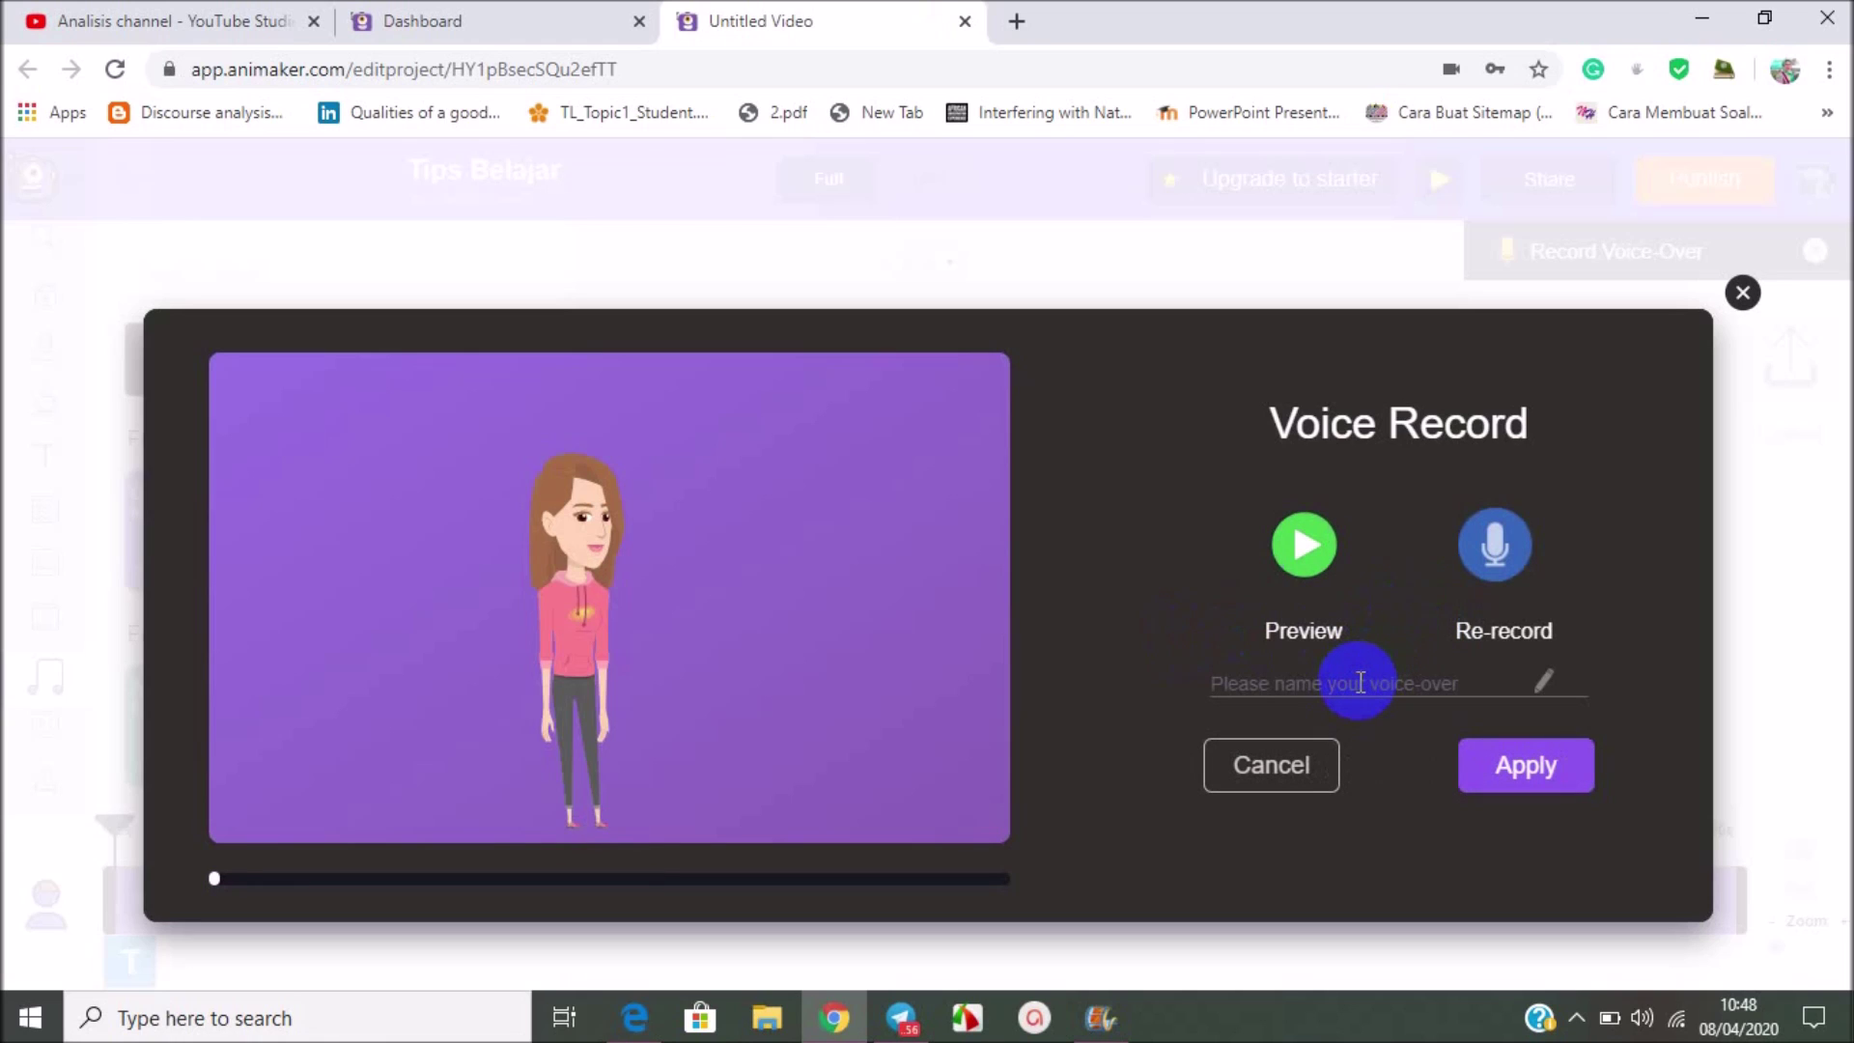
type("no.1")
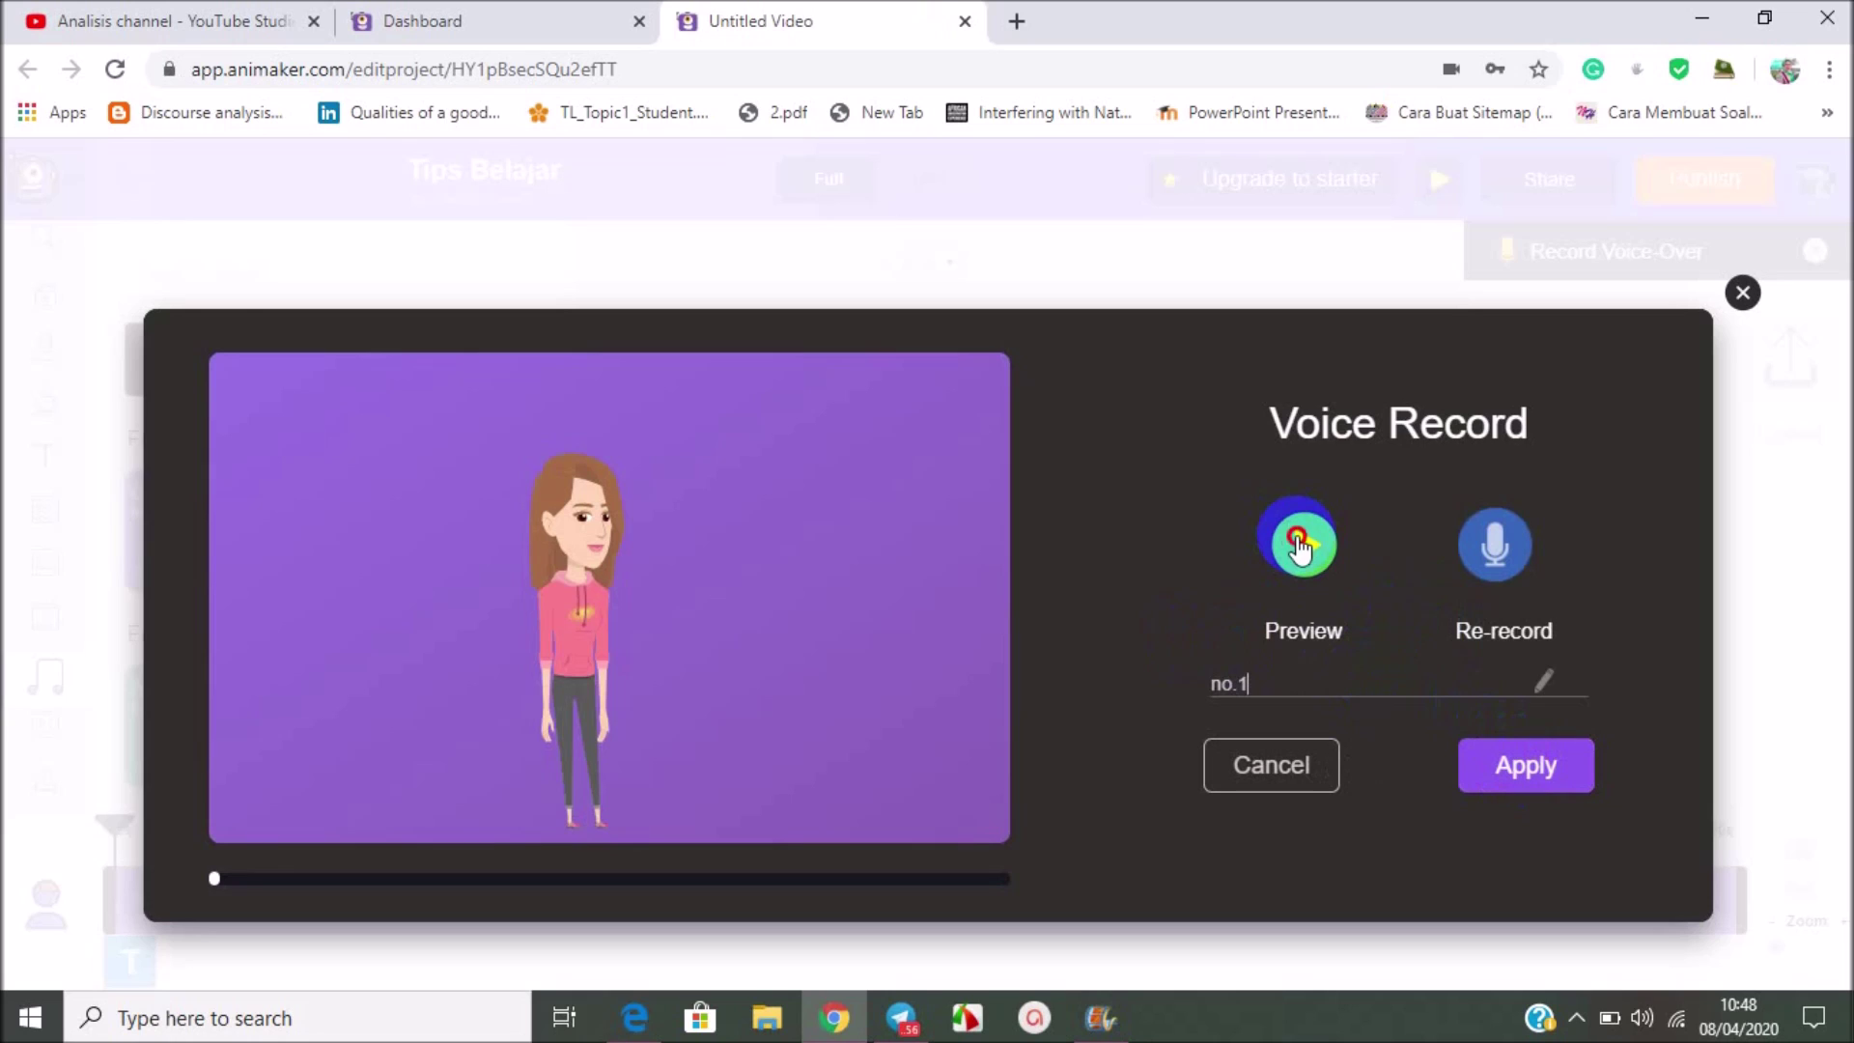
left_click(1301, 547)
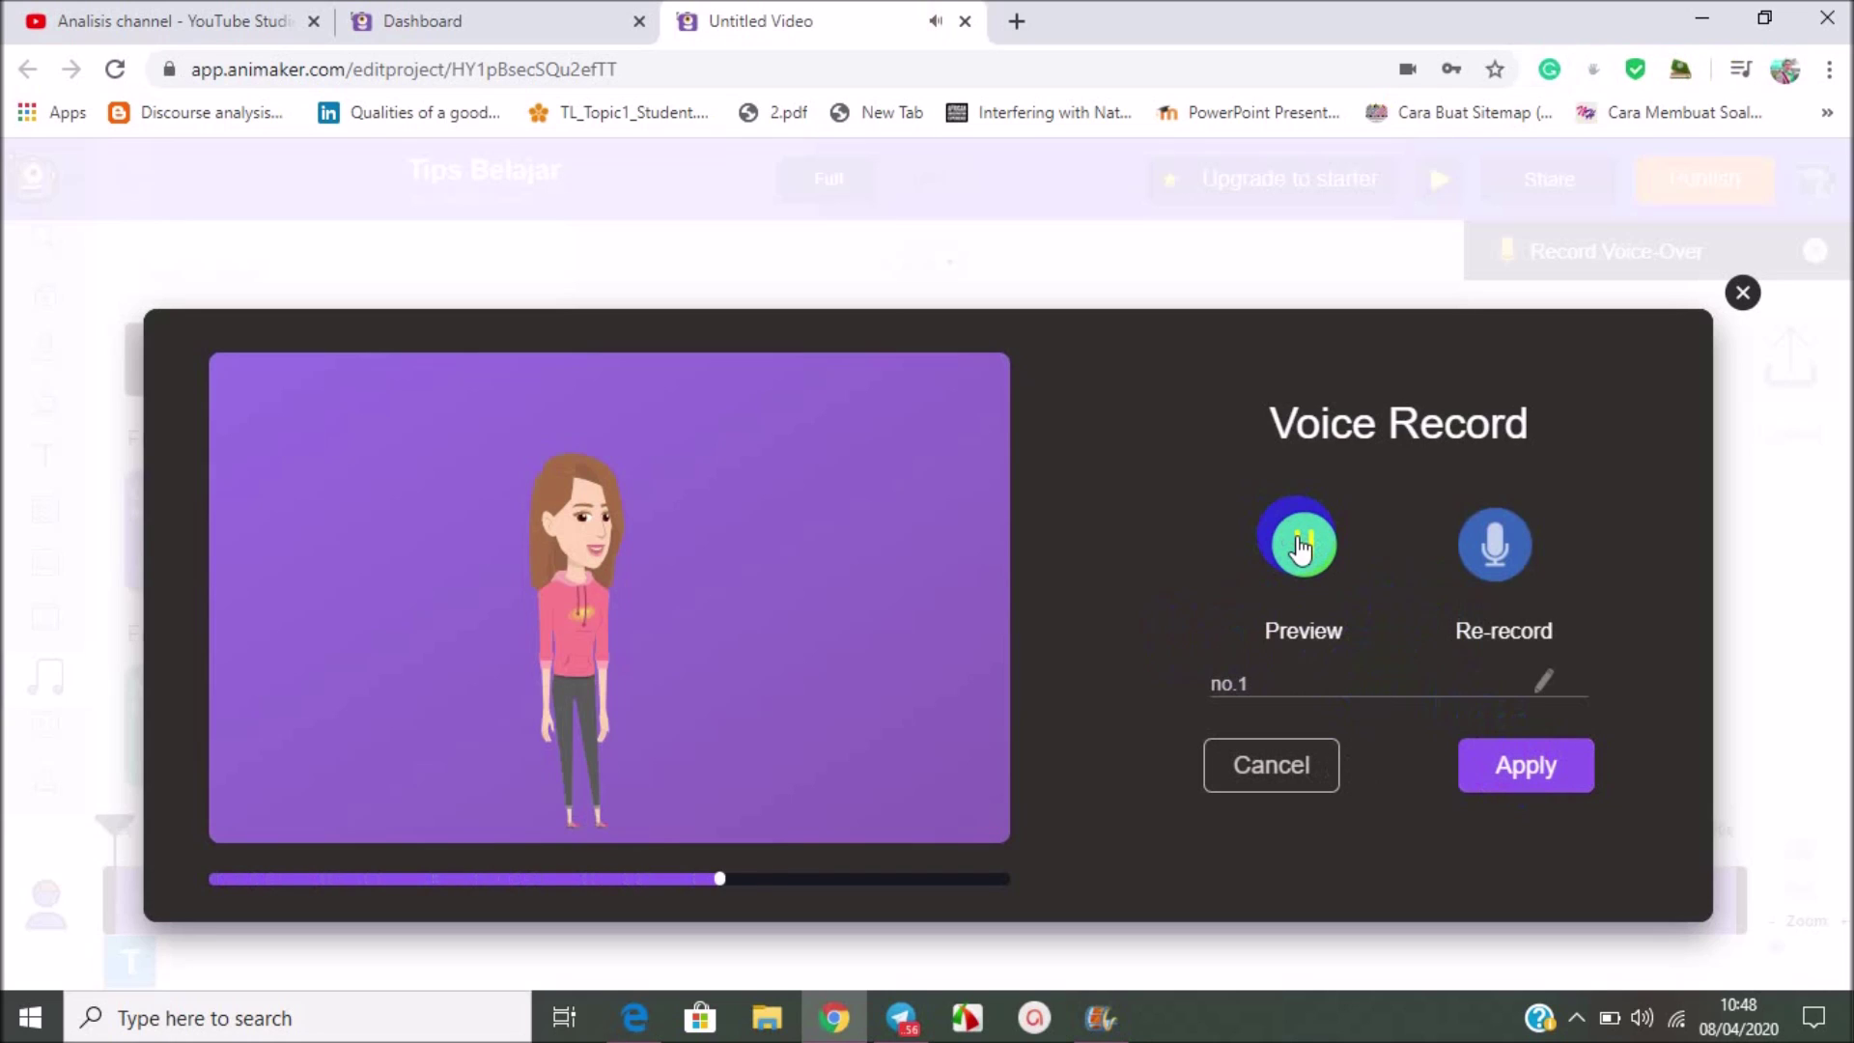
left_click(1495, 782)
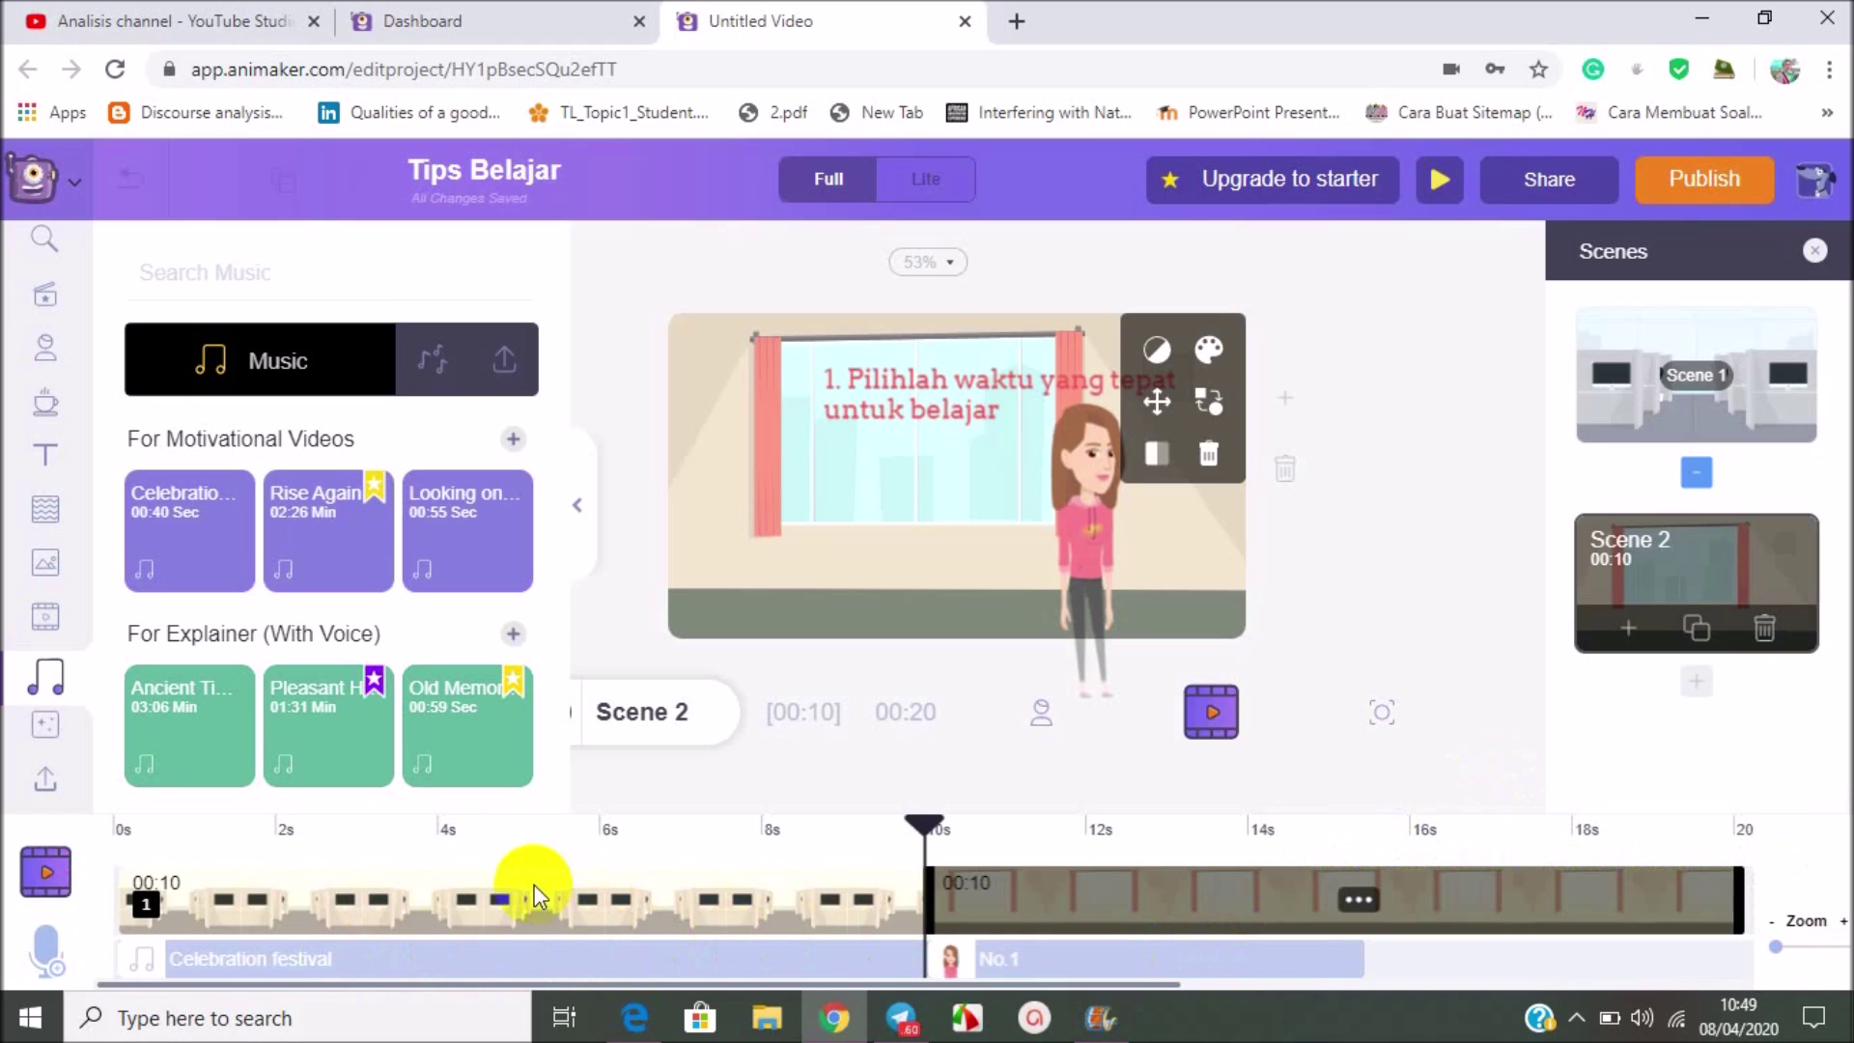
Step: Check Scene 1 and Scene 2, then select the Celebration festival music track
left_click(352, 915)
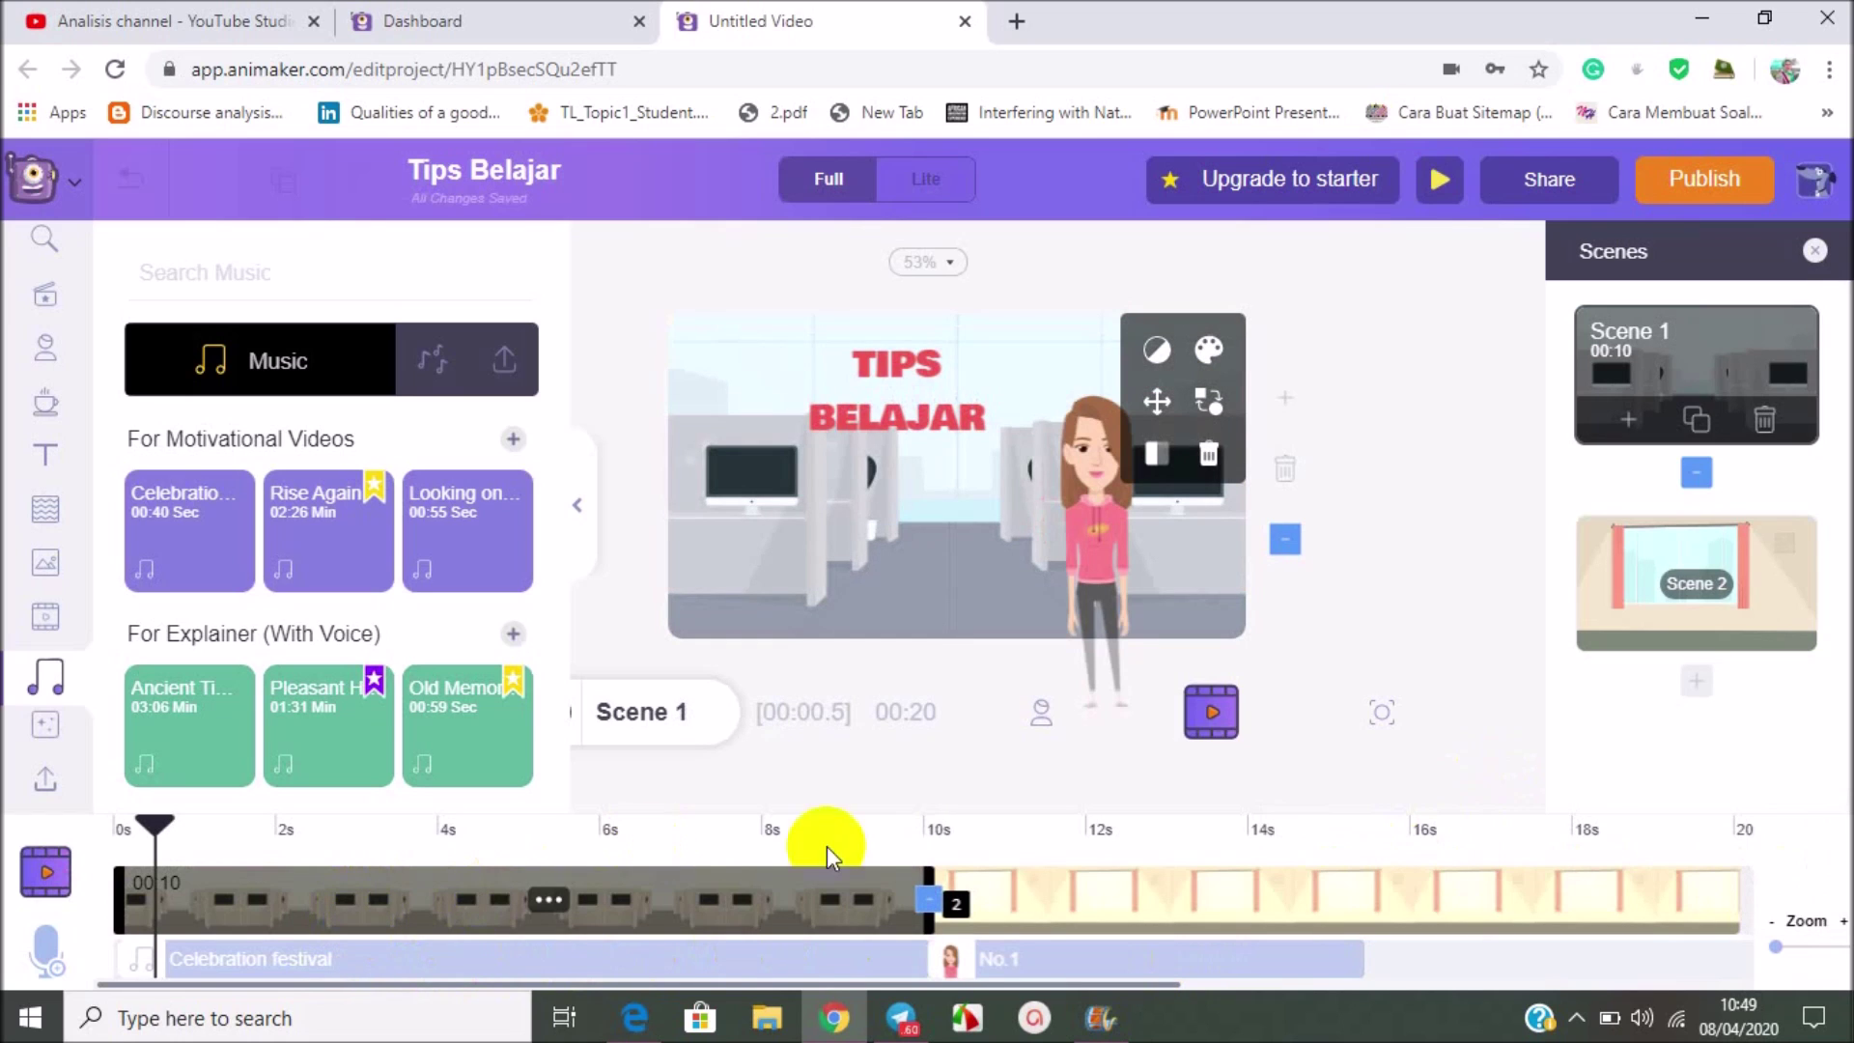
left_click(1187, 896)
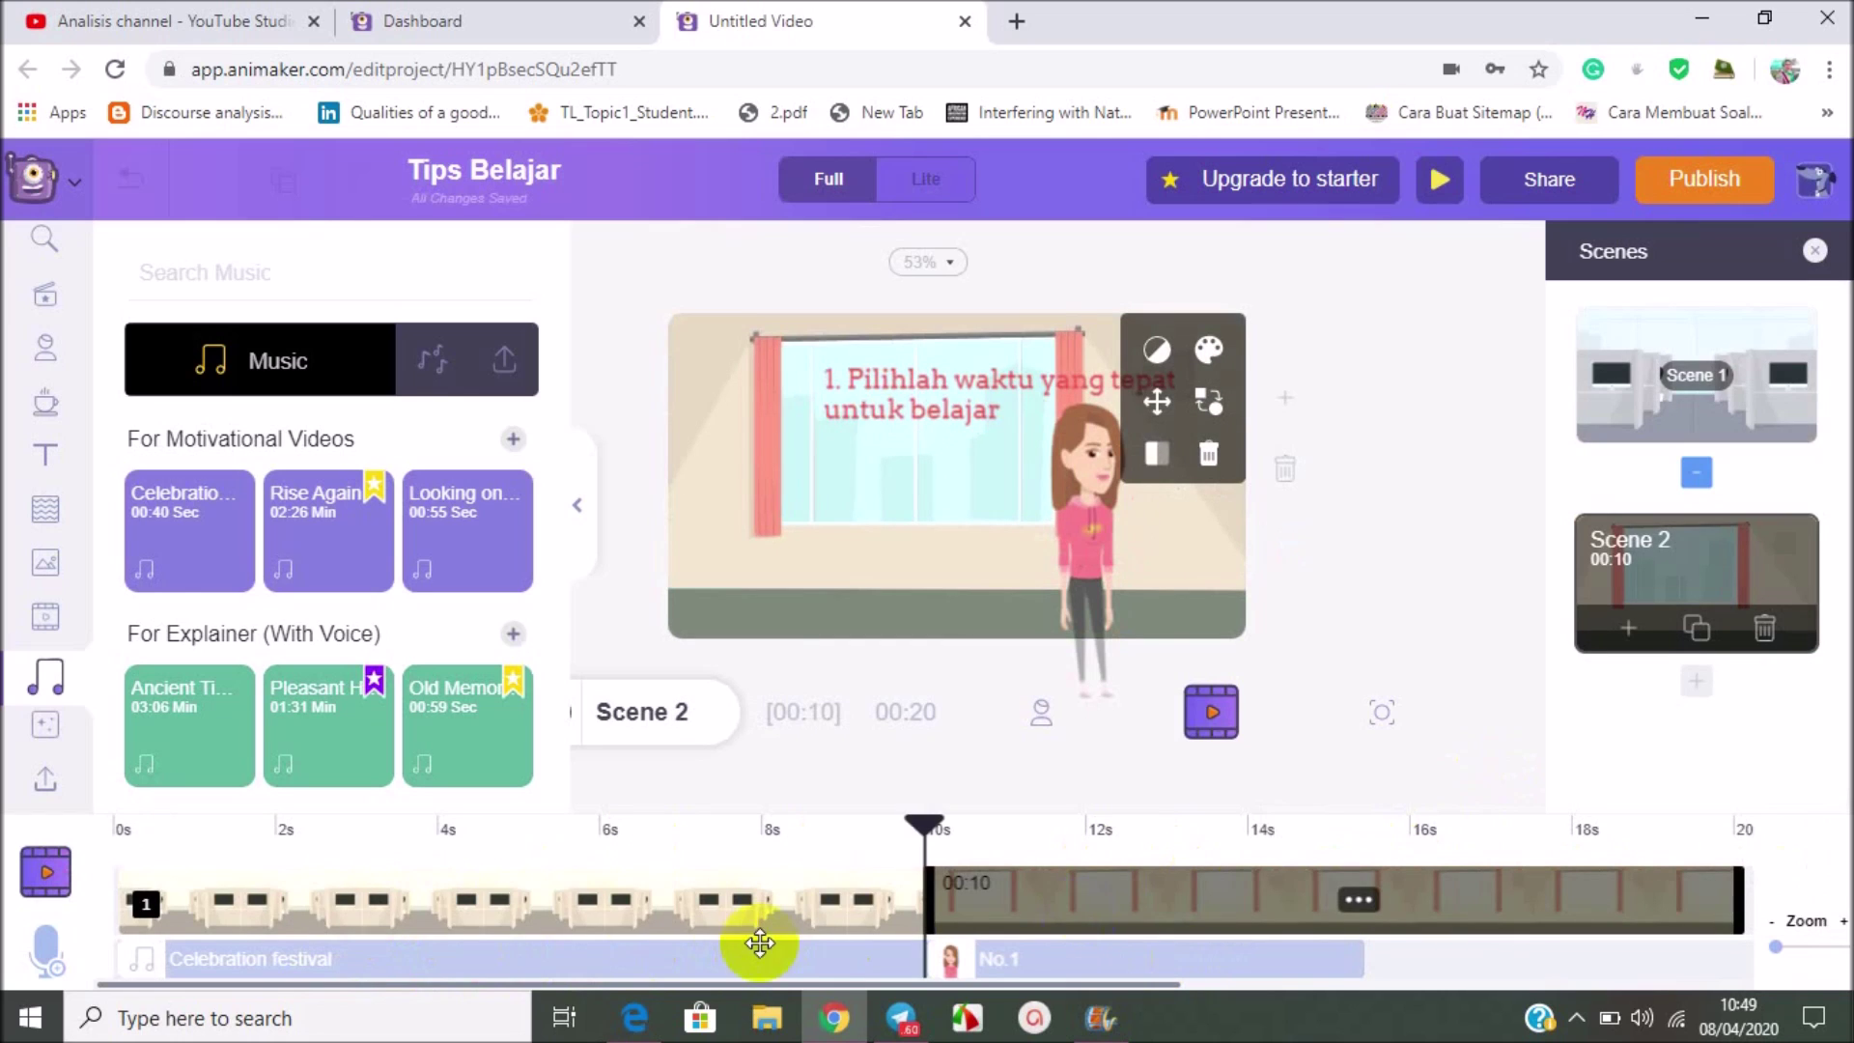
left_click(386, 964)
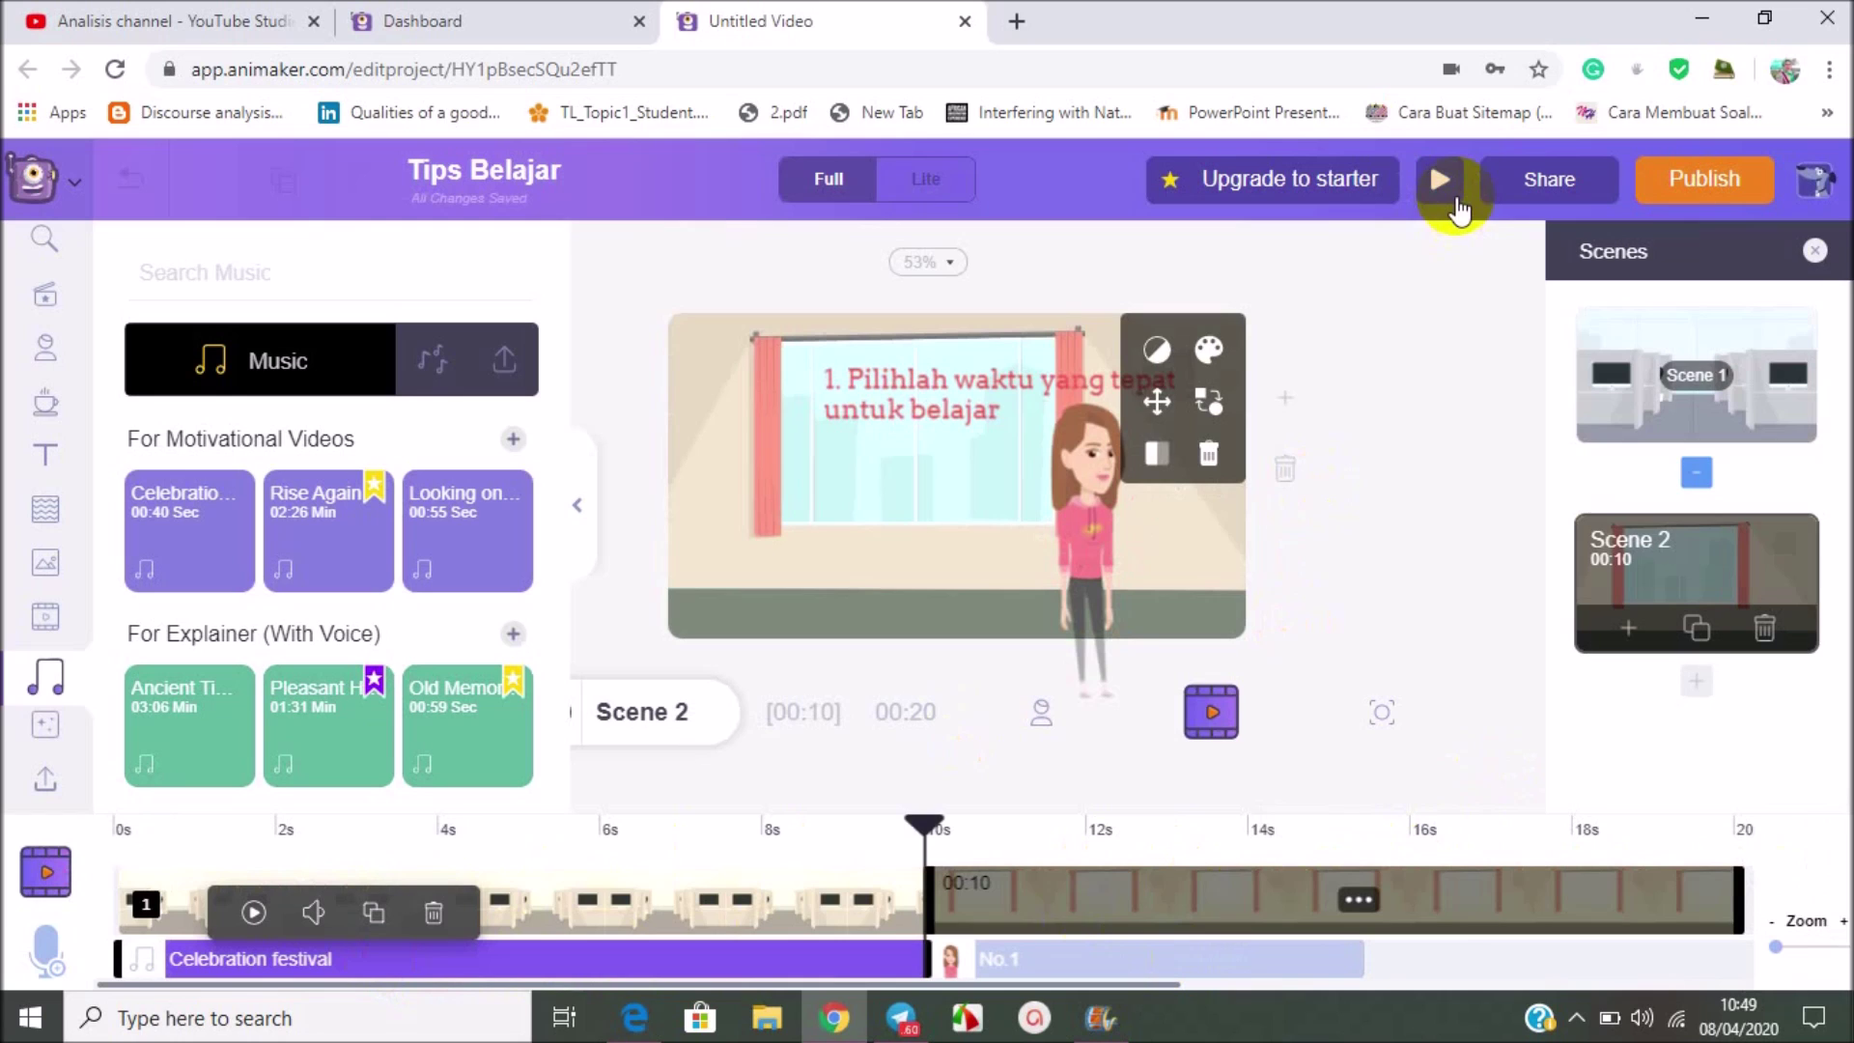
Step: Preview the whole video, stop playback and return to Scene 1
left_click(1439, 183)
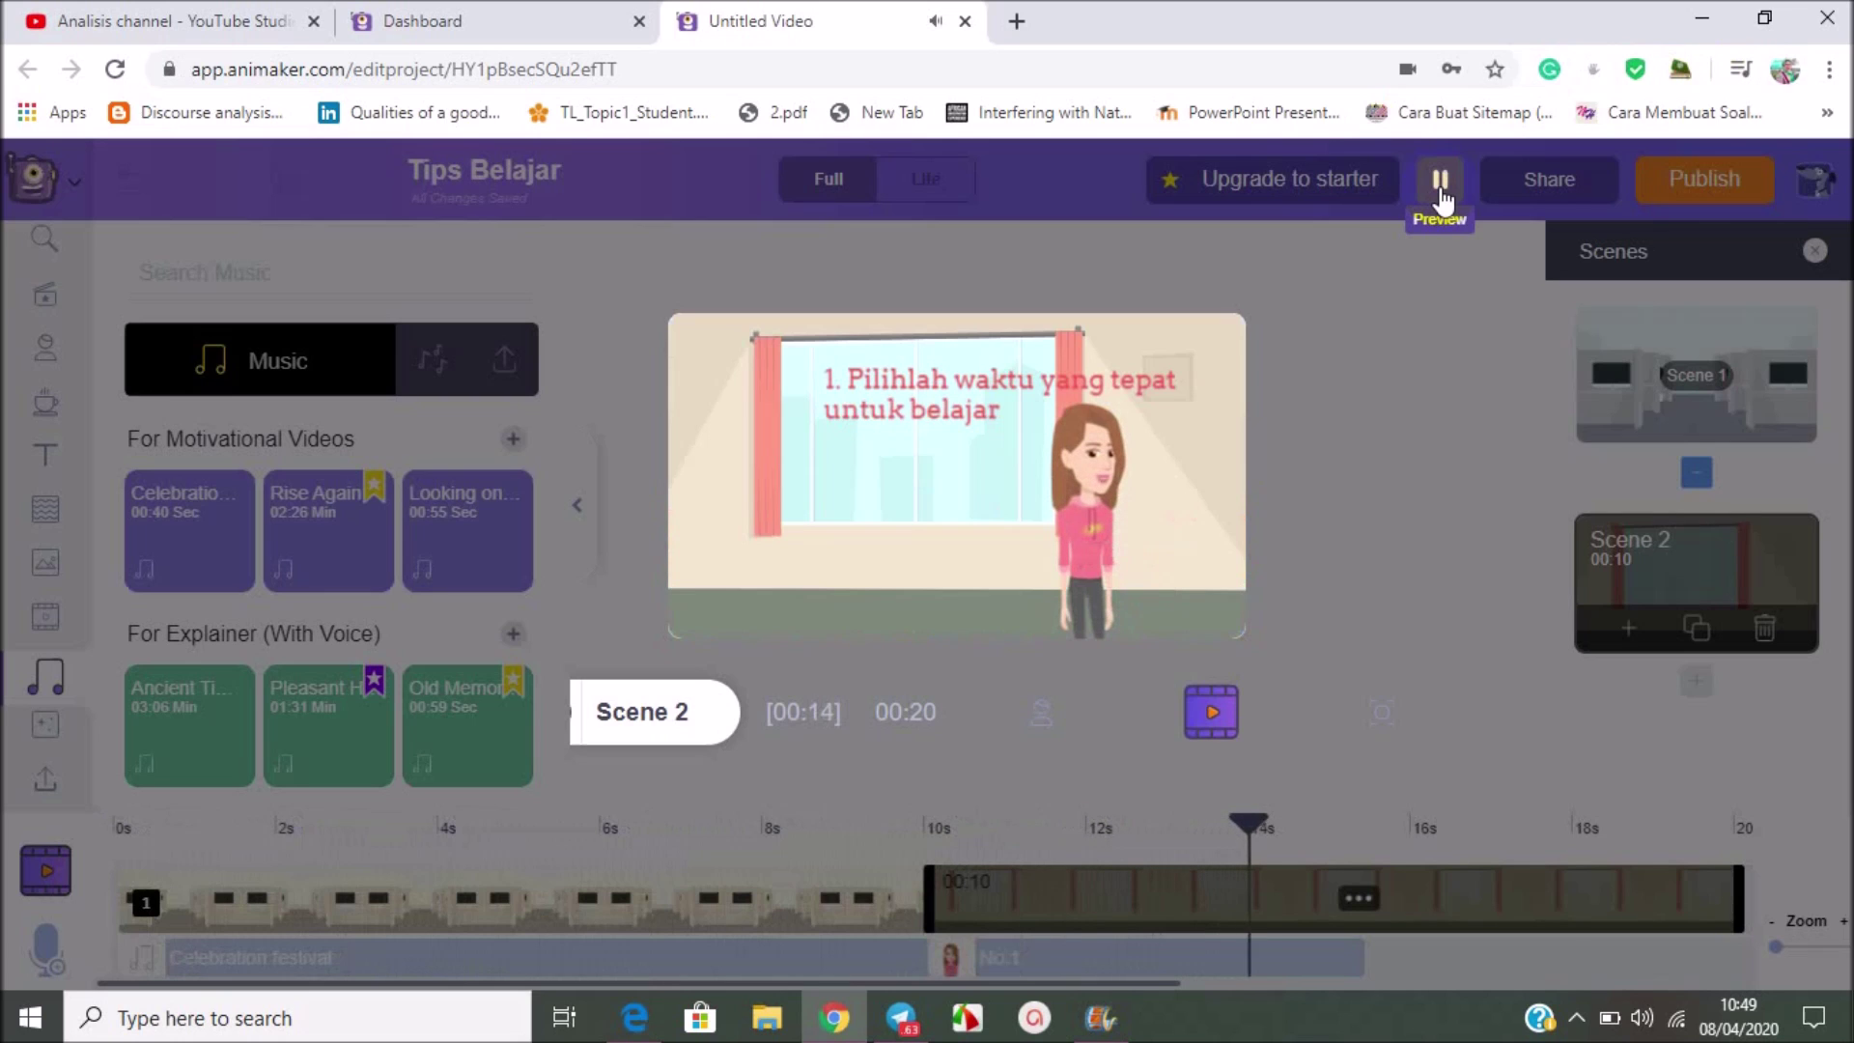
left_click(1489, 734)
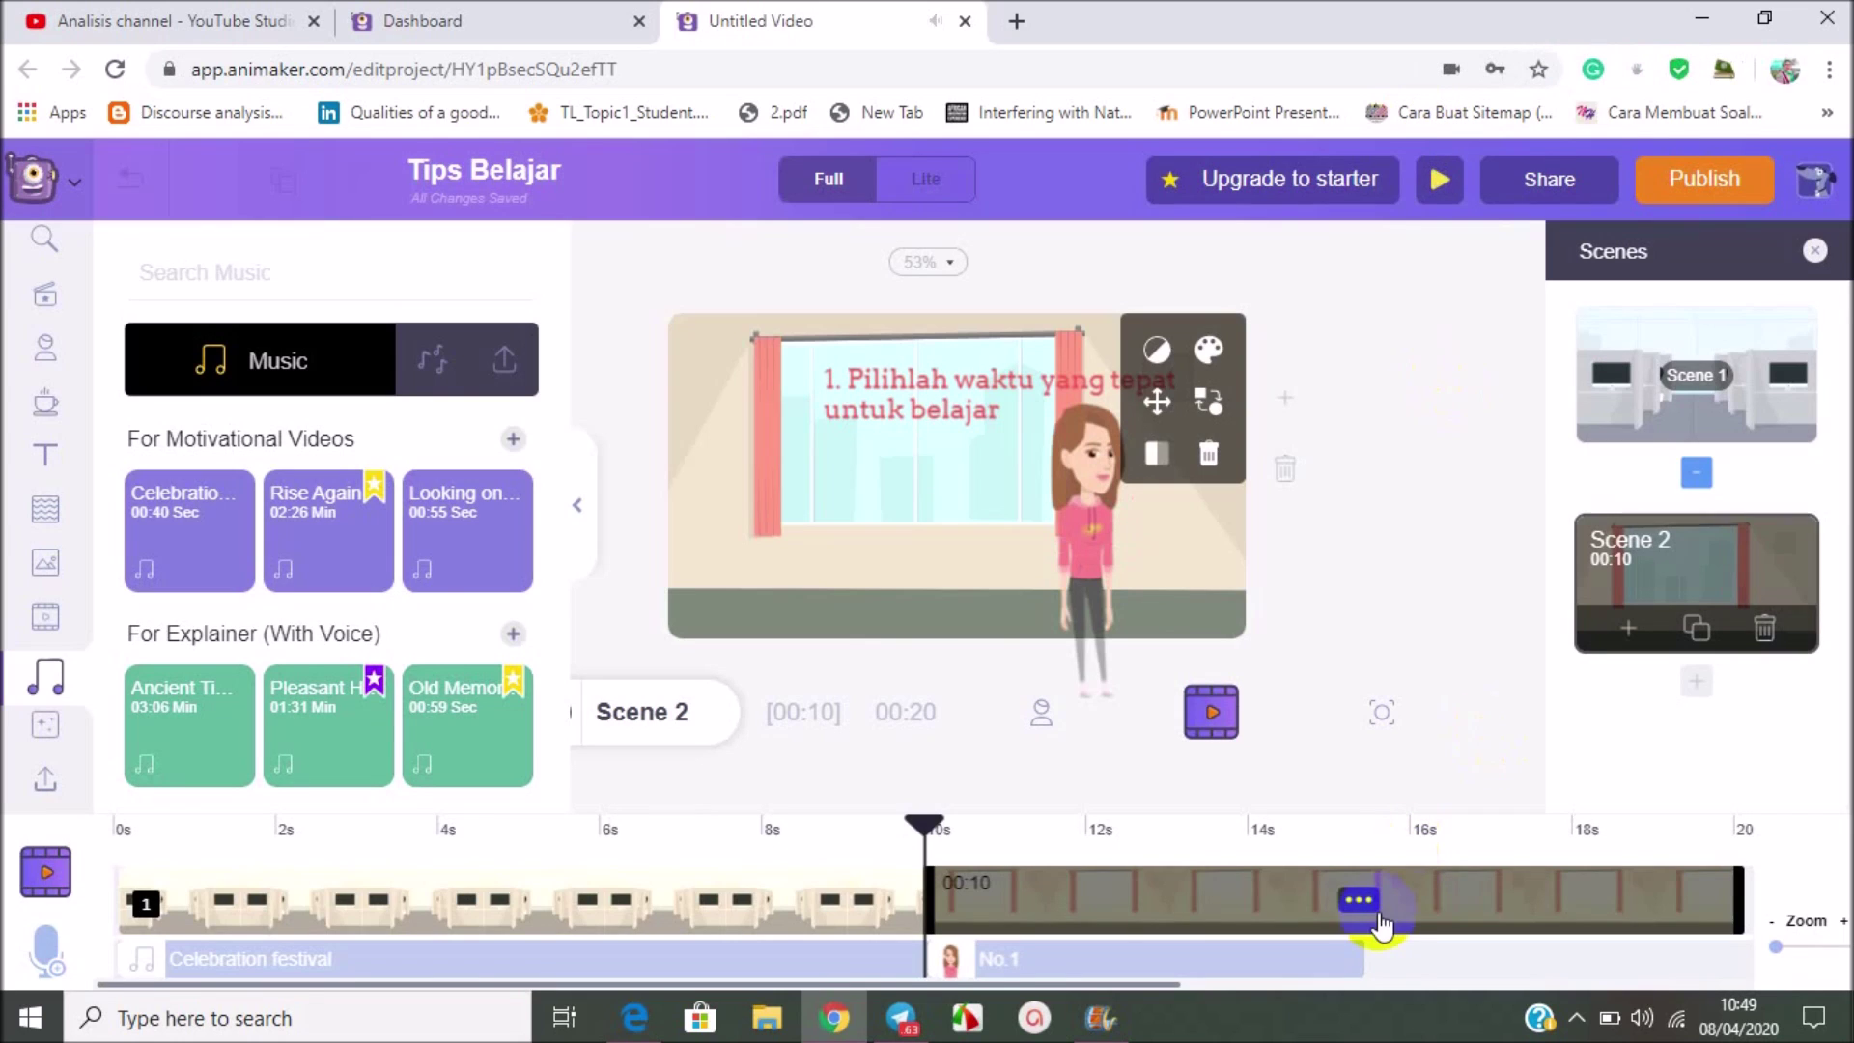
left_click(836, 920)
left_click(732, 912)
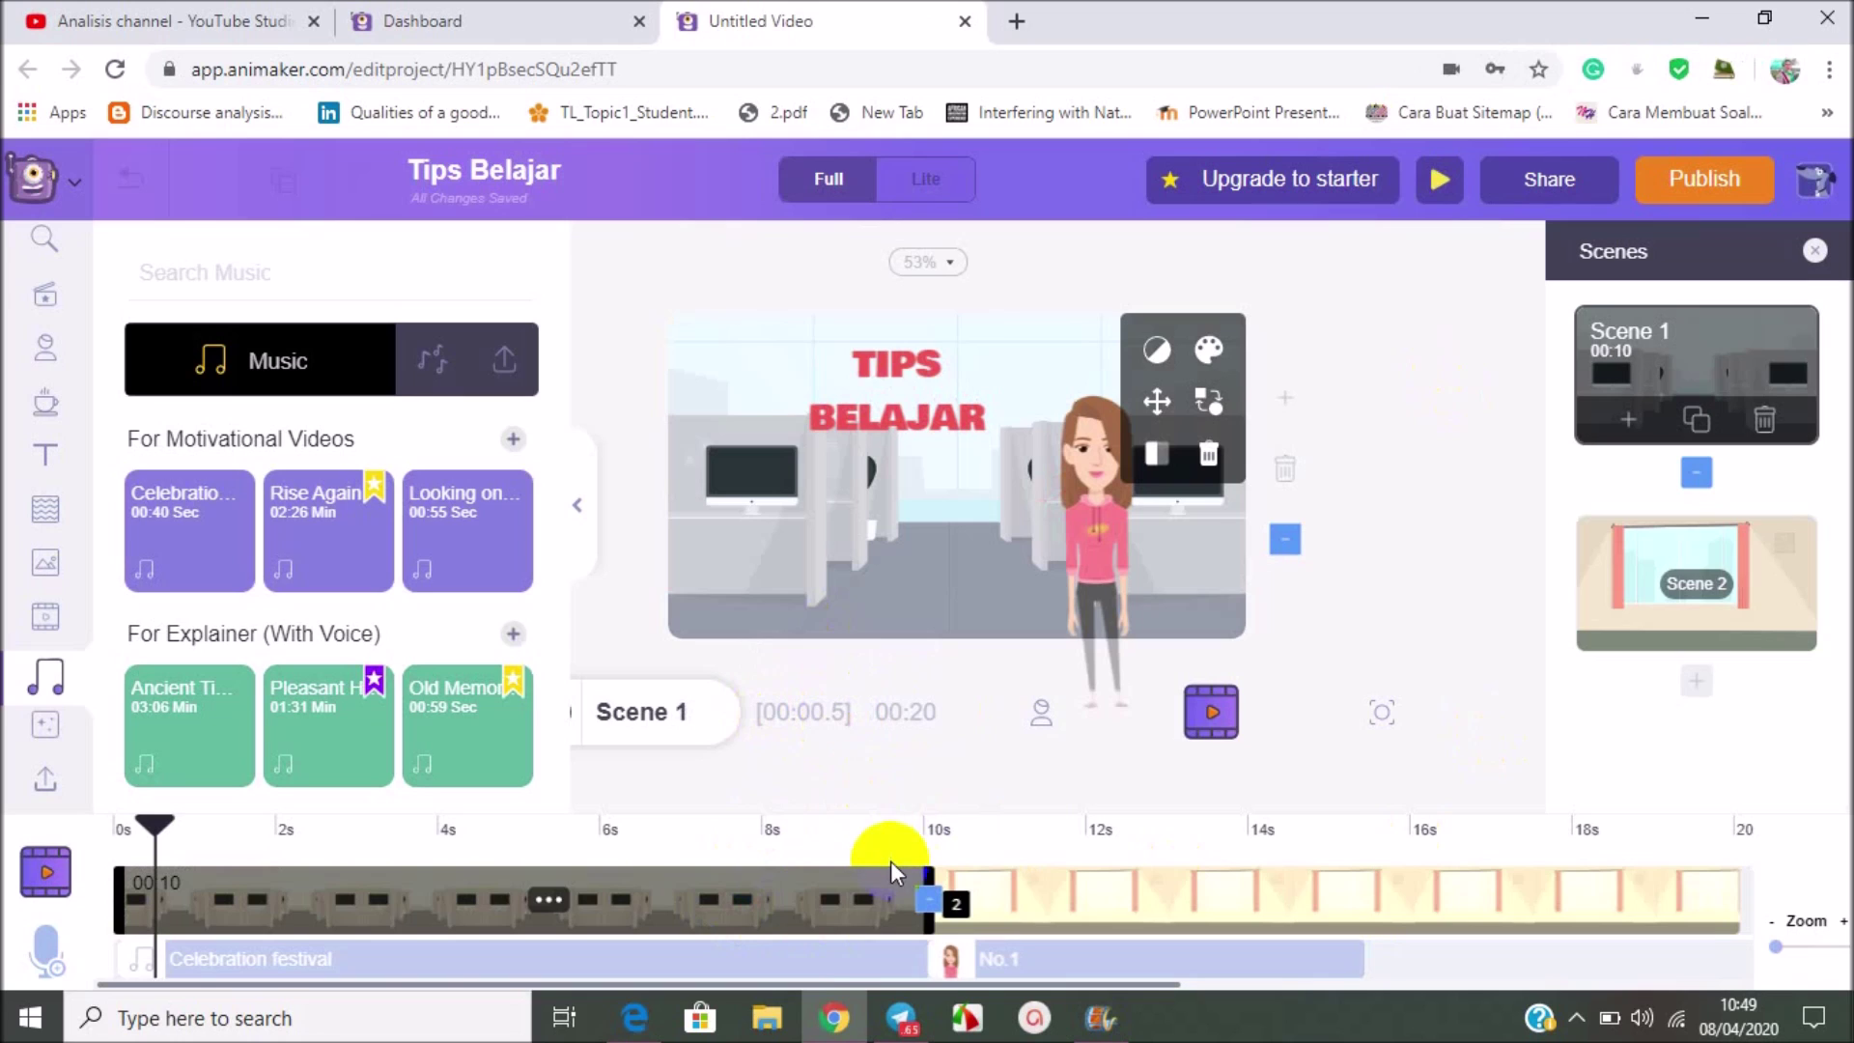
Step: Adjust Scene 1's length so it ends at about 9.8 seconds
left_click(923, 905)
left_click(929, 878)
left_click_drag(929, 875, 1058, 870)
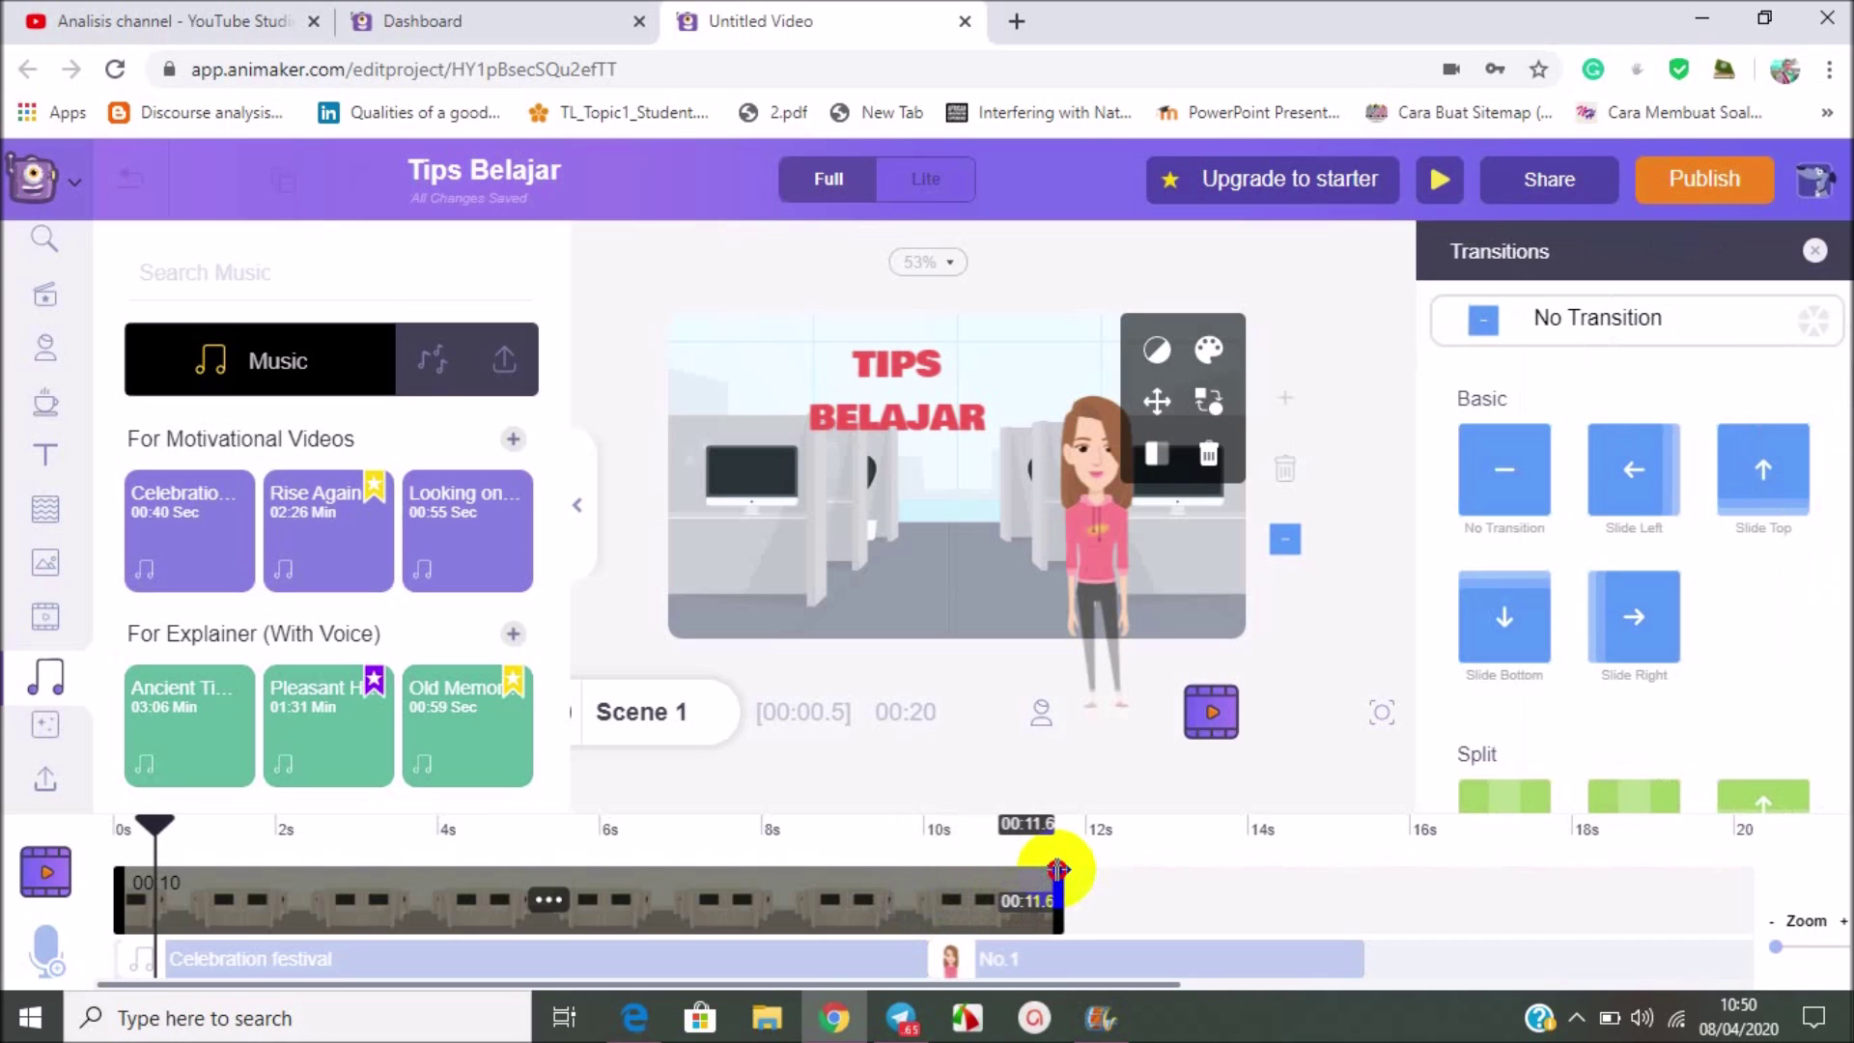
mouse_move(1058, 870)
left_mouse_down()
mouse_move(819, 871)
mouse_move(972, 869)
left_mouse_up()
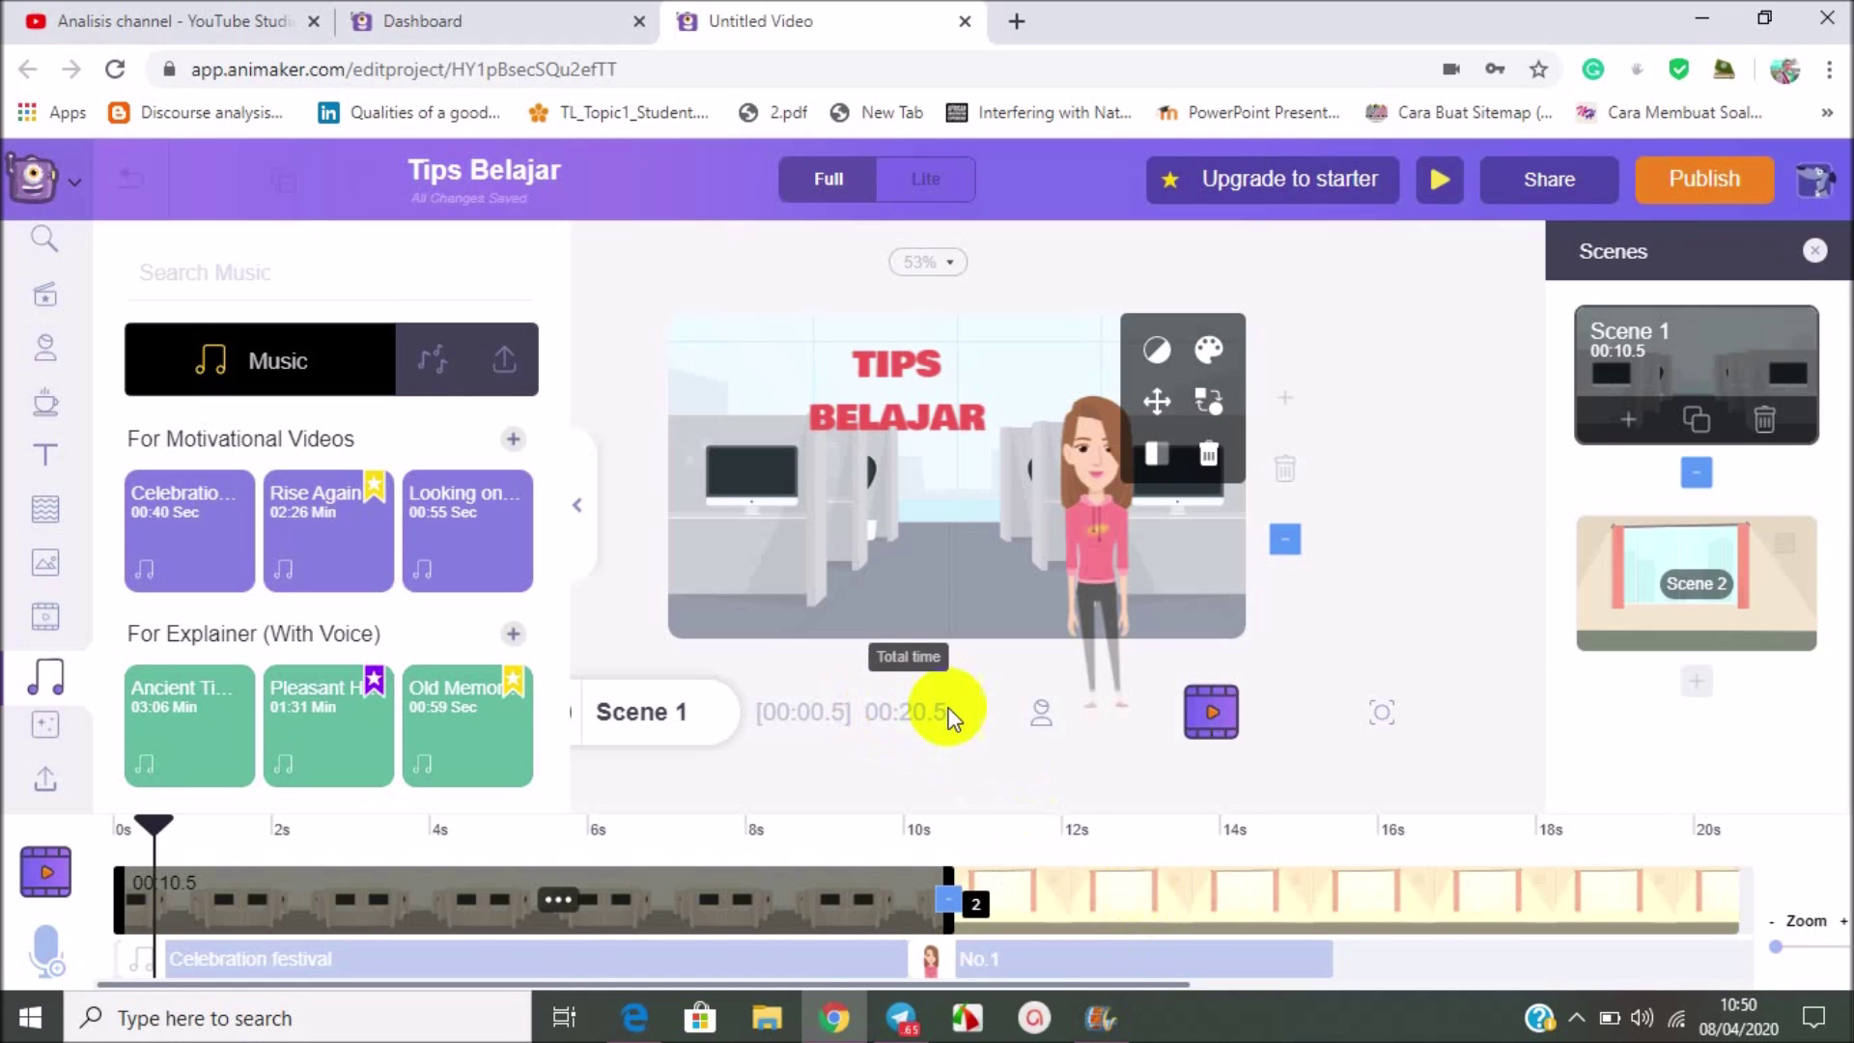
Step: Shift the No.1 music clip slightly later and put the playhead at about 3.2 seconds
left_click_drag(1059, 963, 1111, 960)
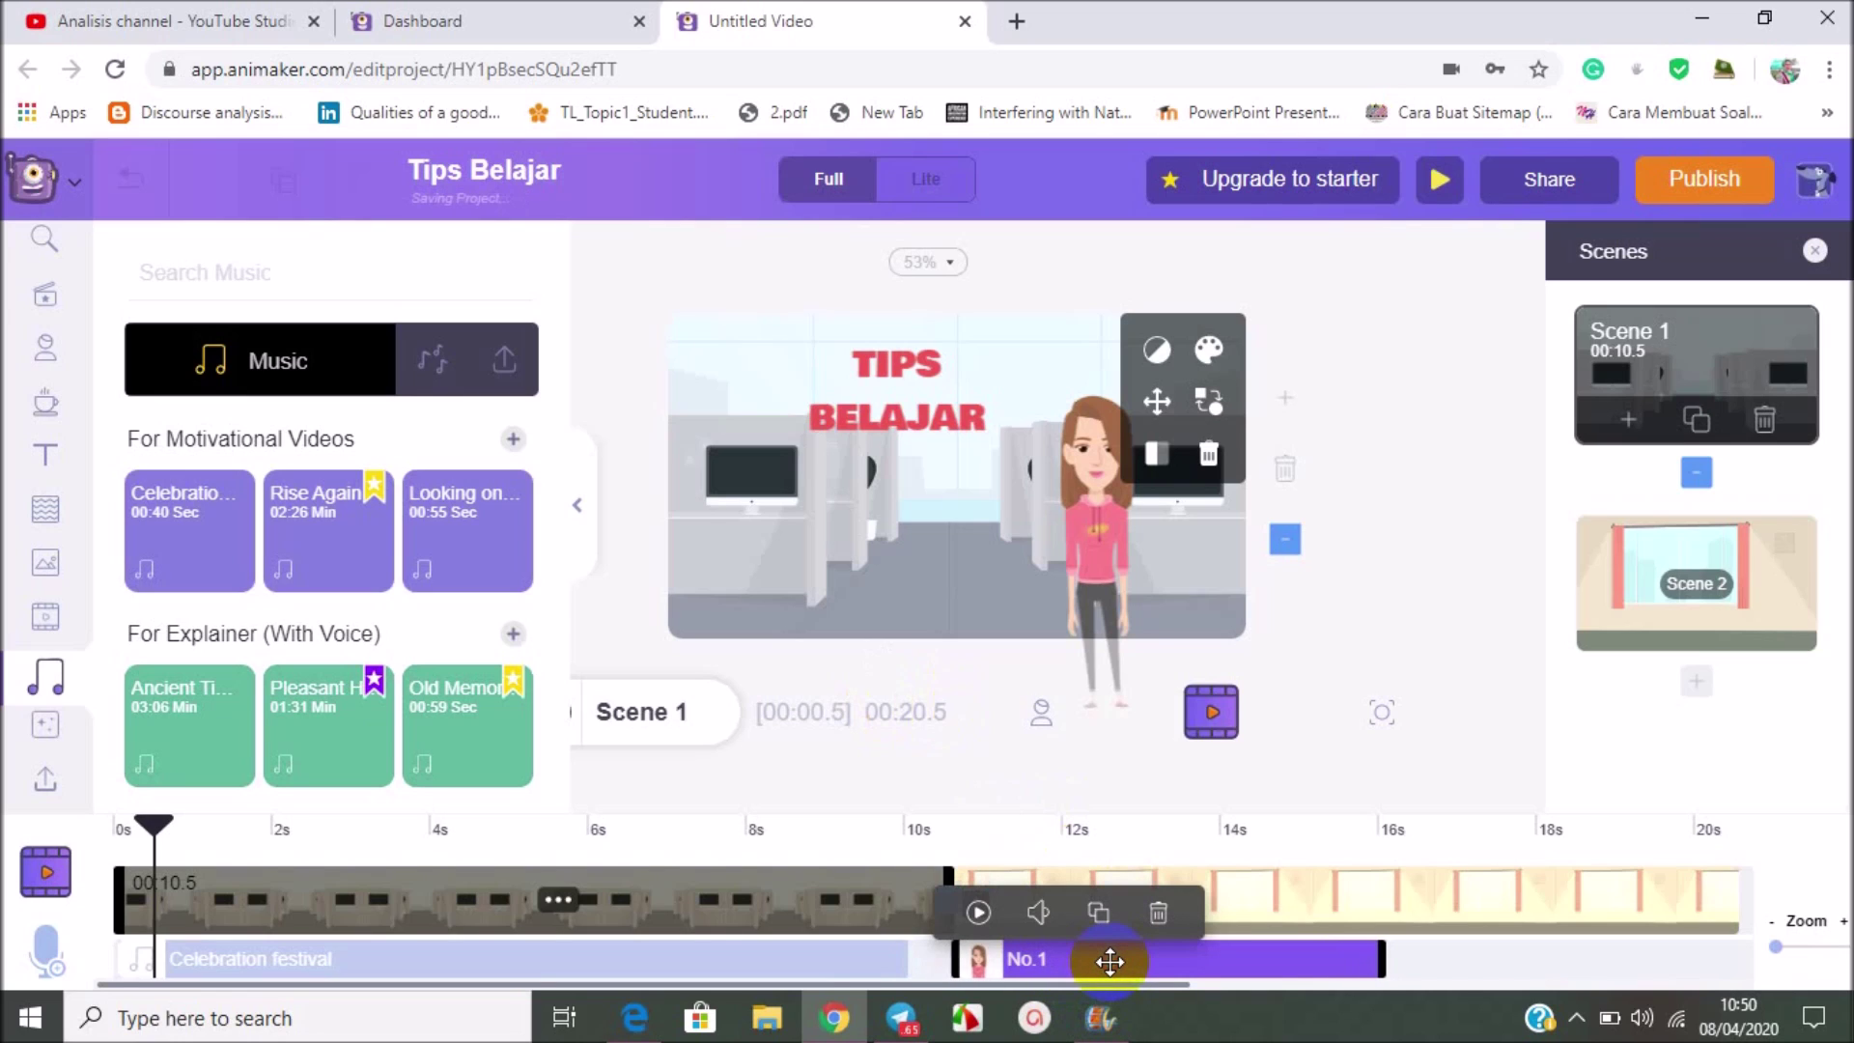
left_click_drag(1111, 961, 1126, 960)
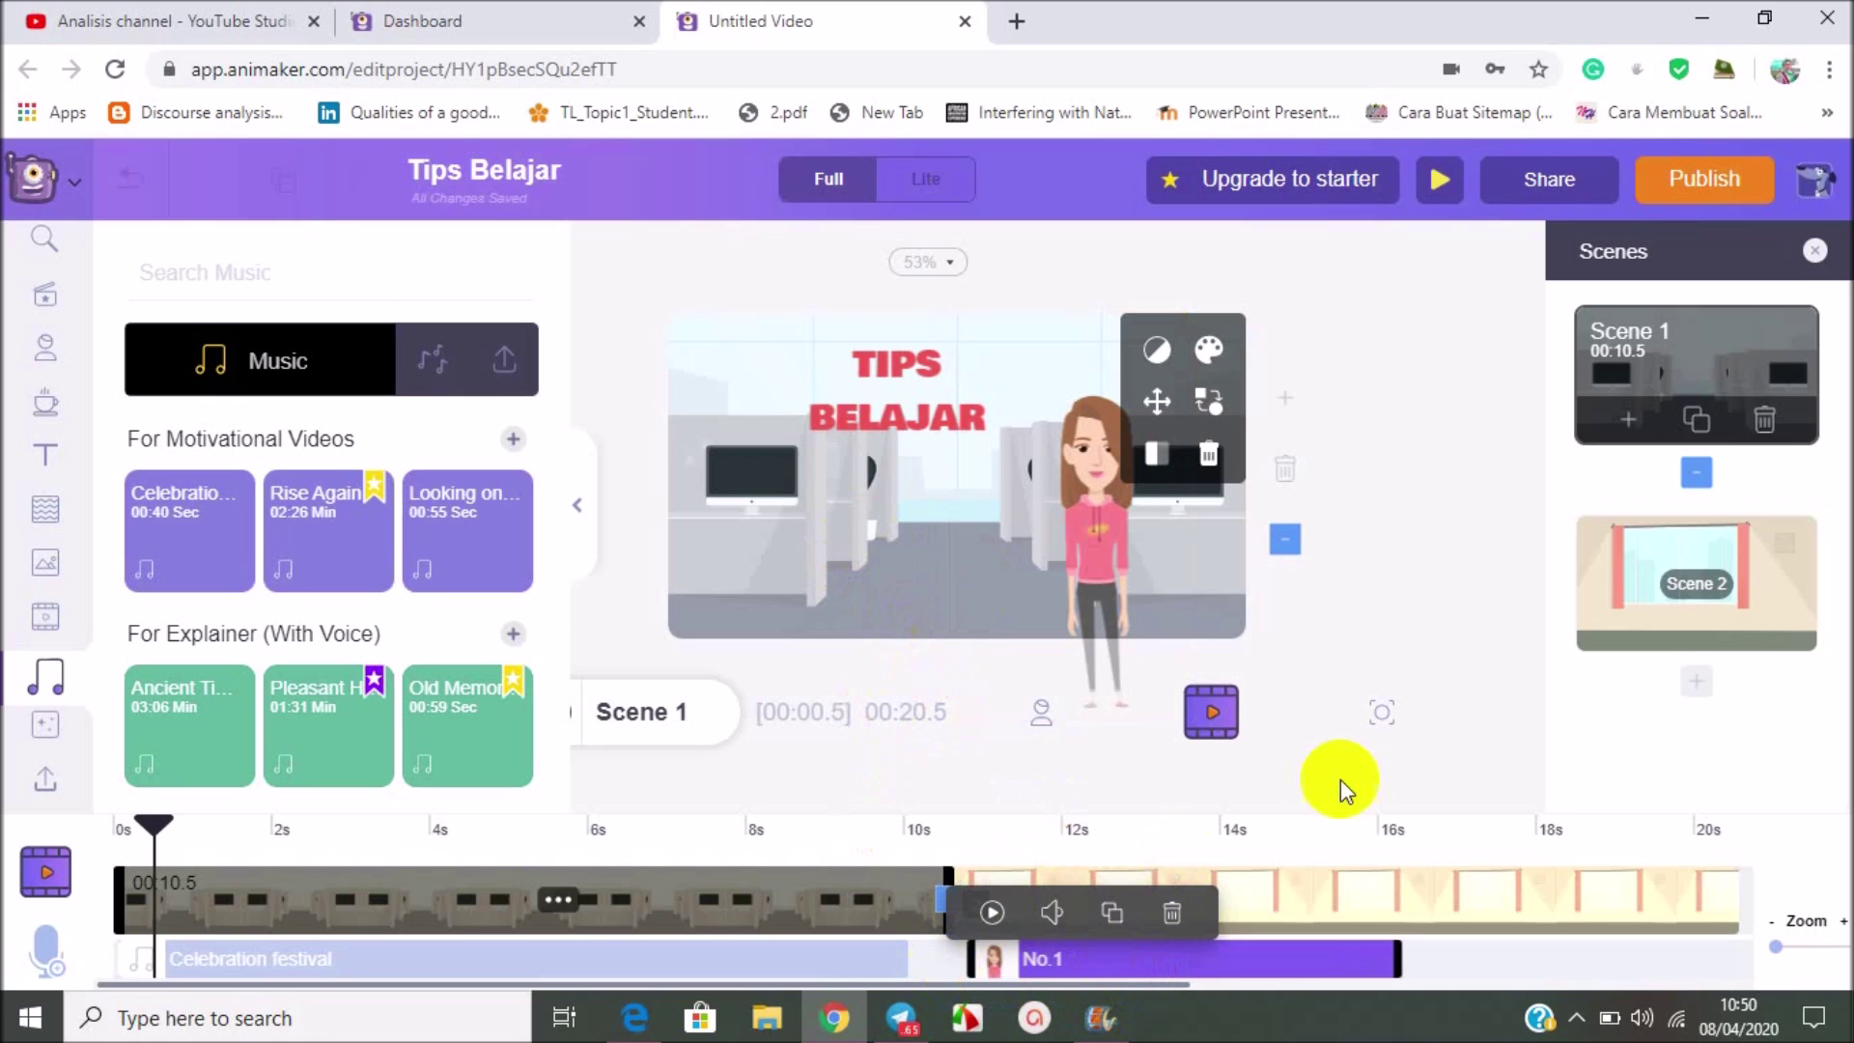
left_click(1414, 772)
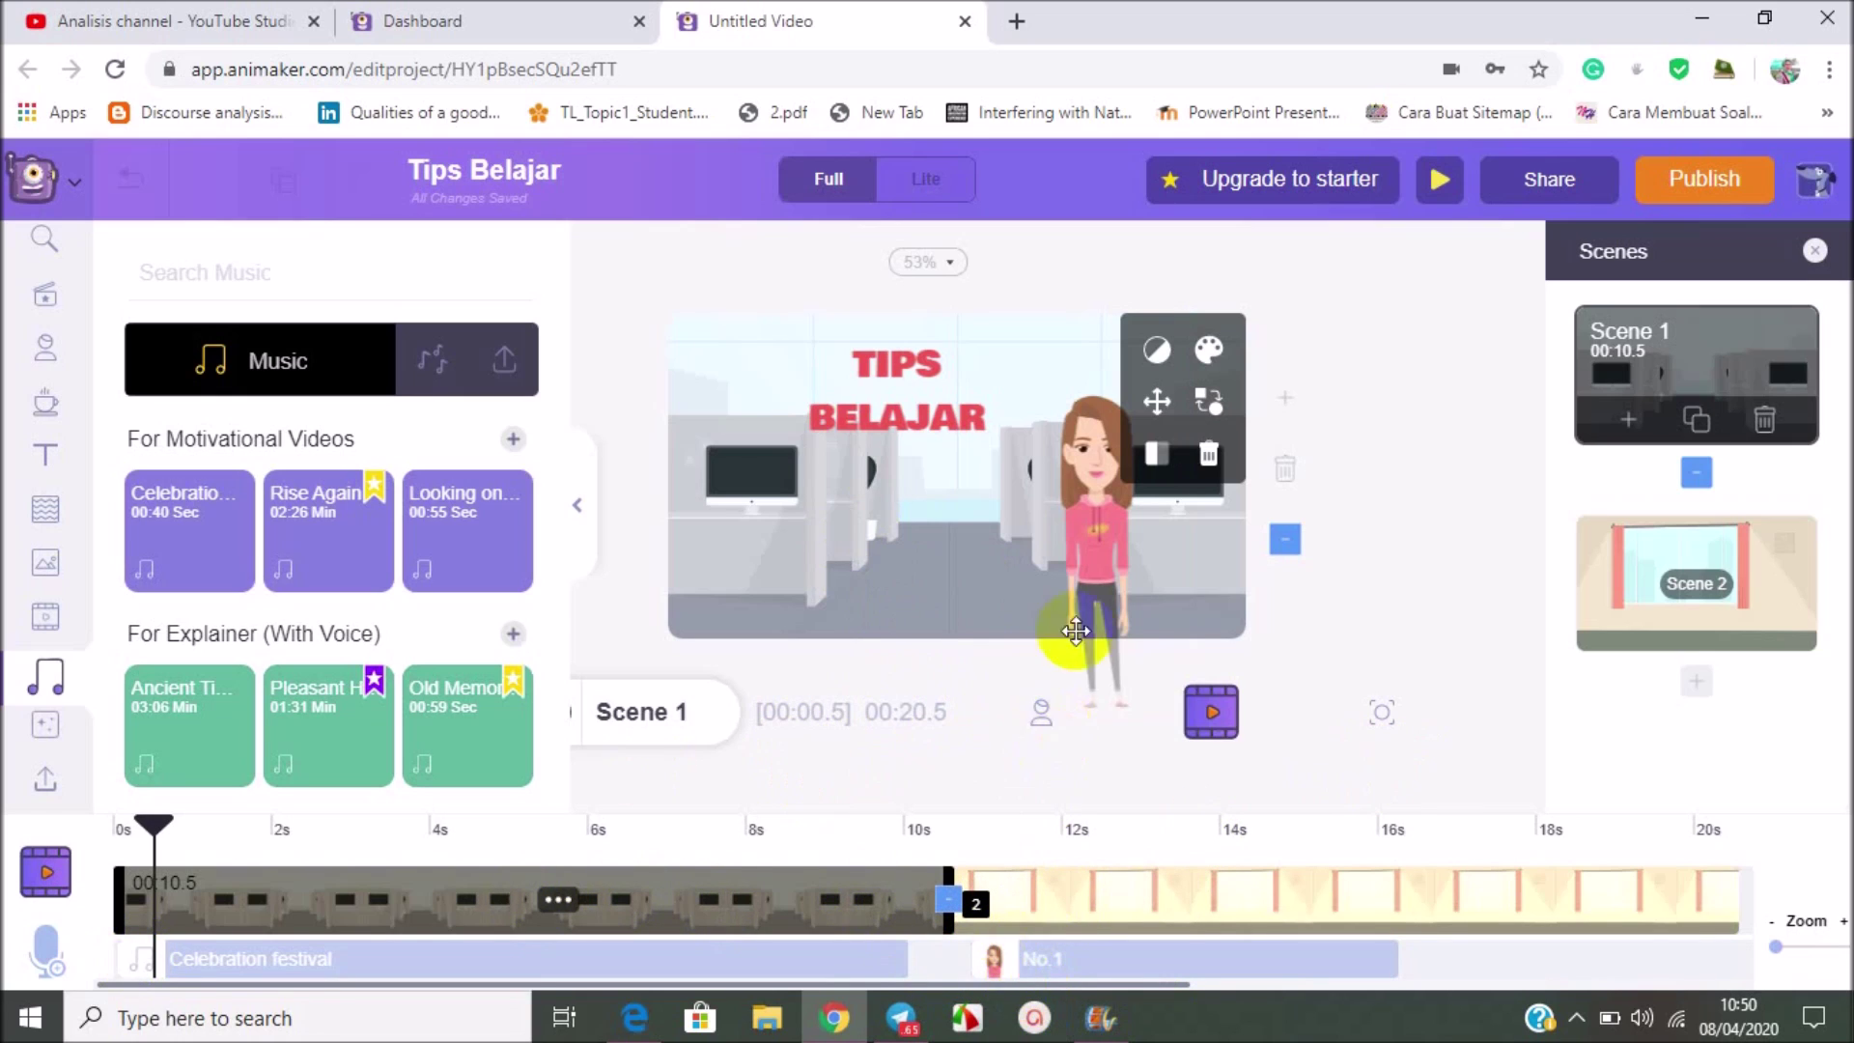
left_click(1052, 959)
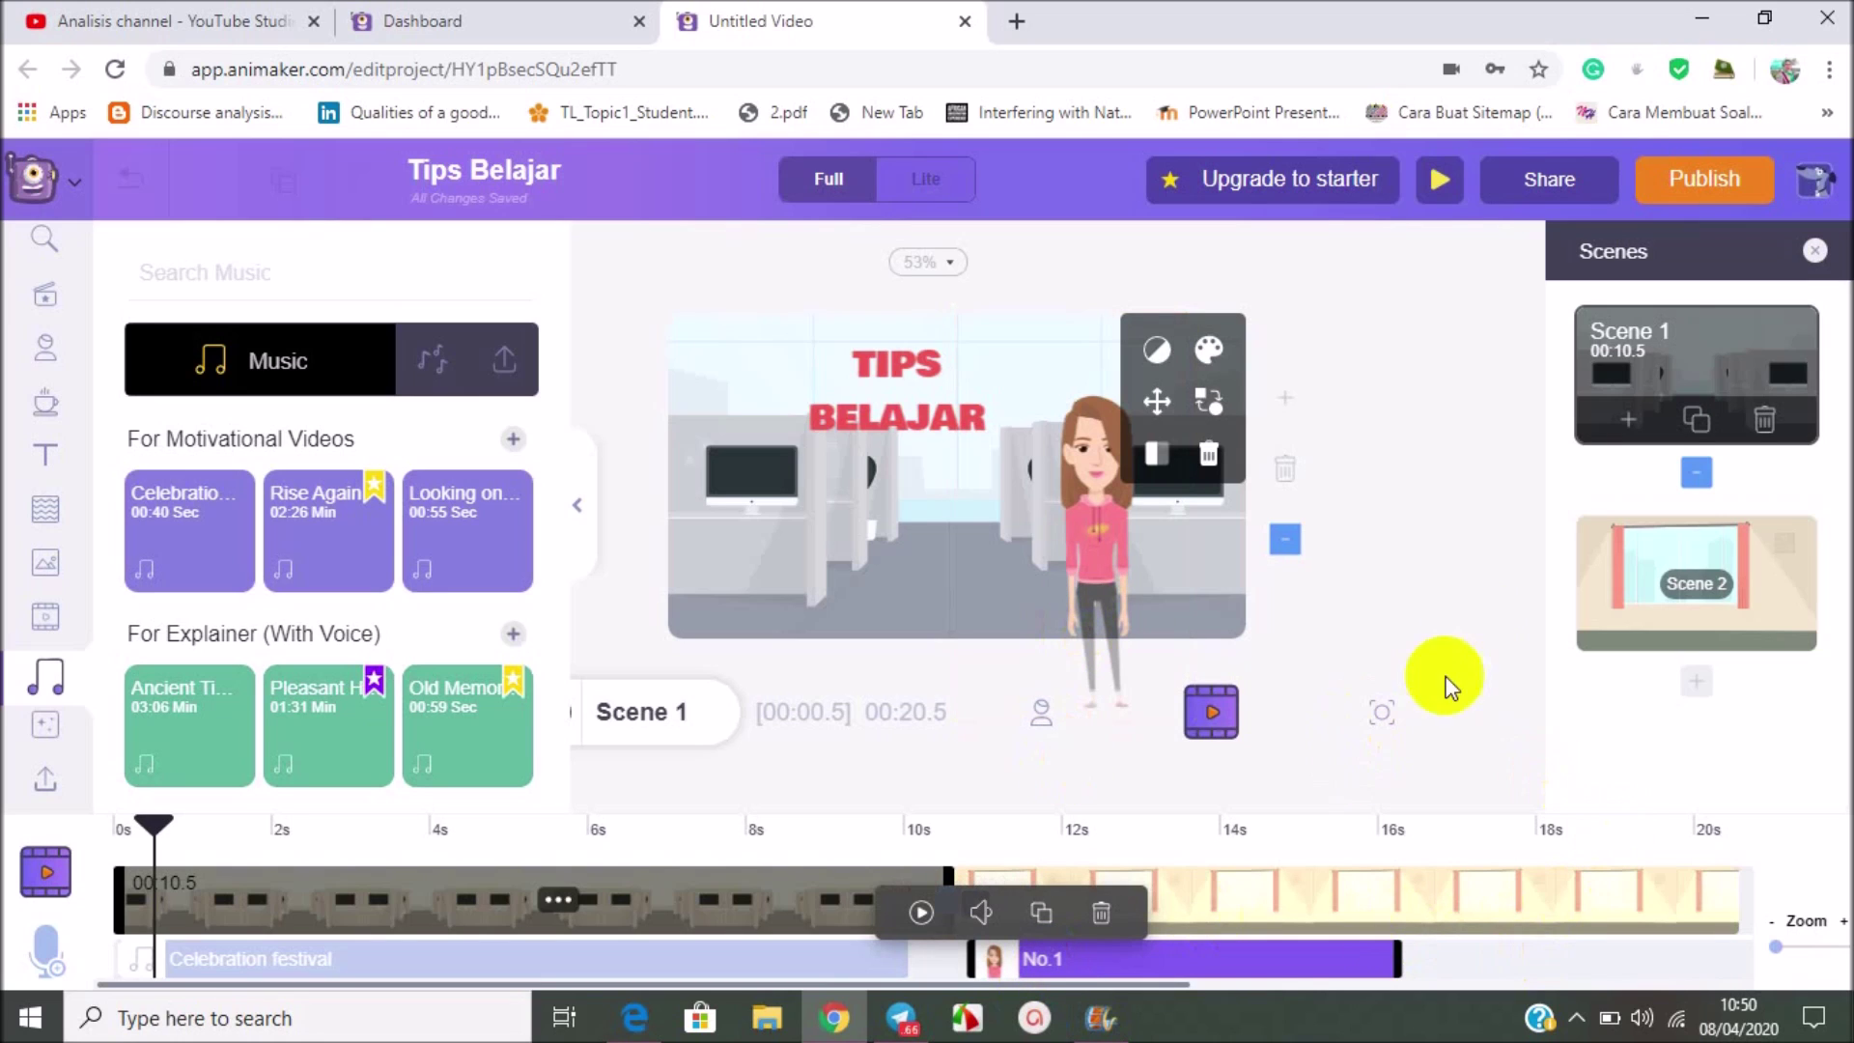
left_click(1459, 570)
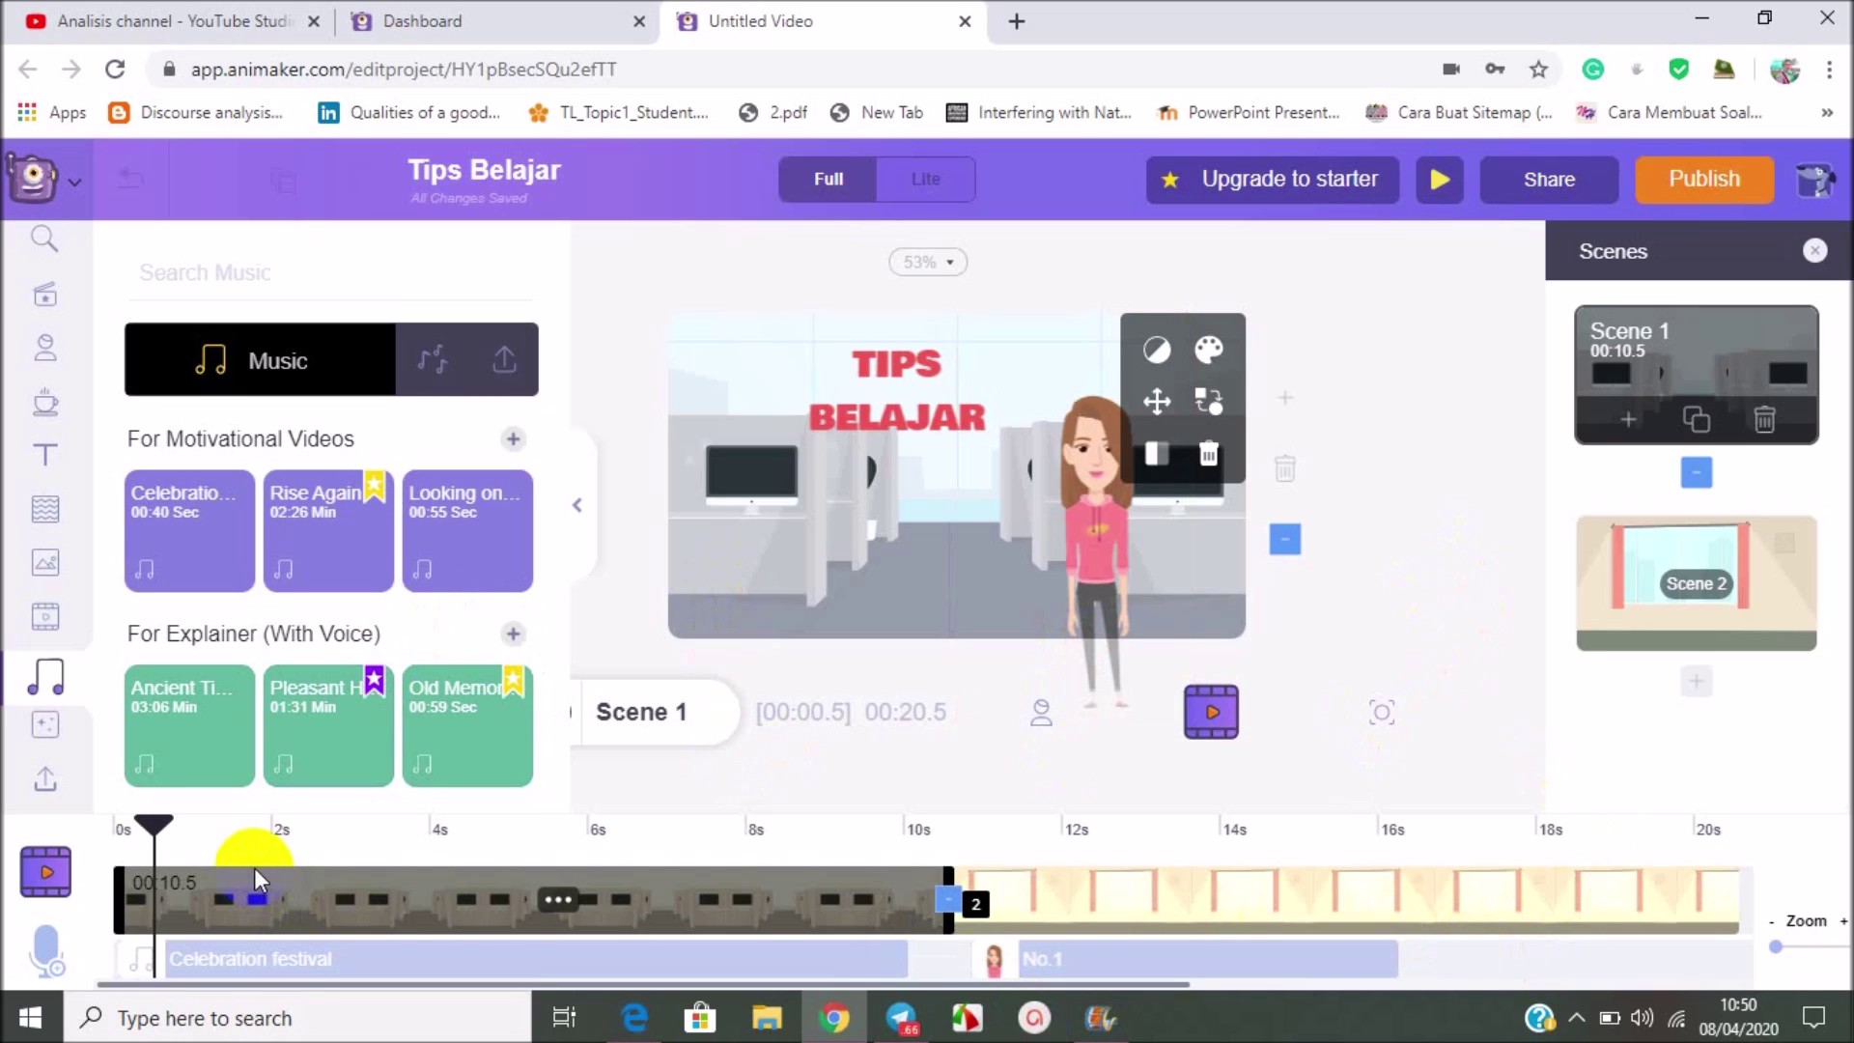
left_click(184, 960)
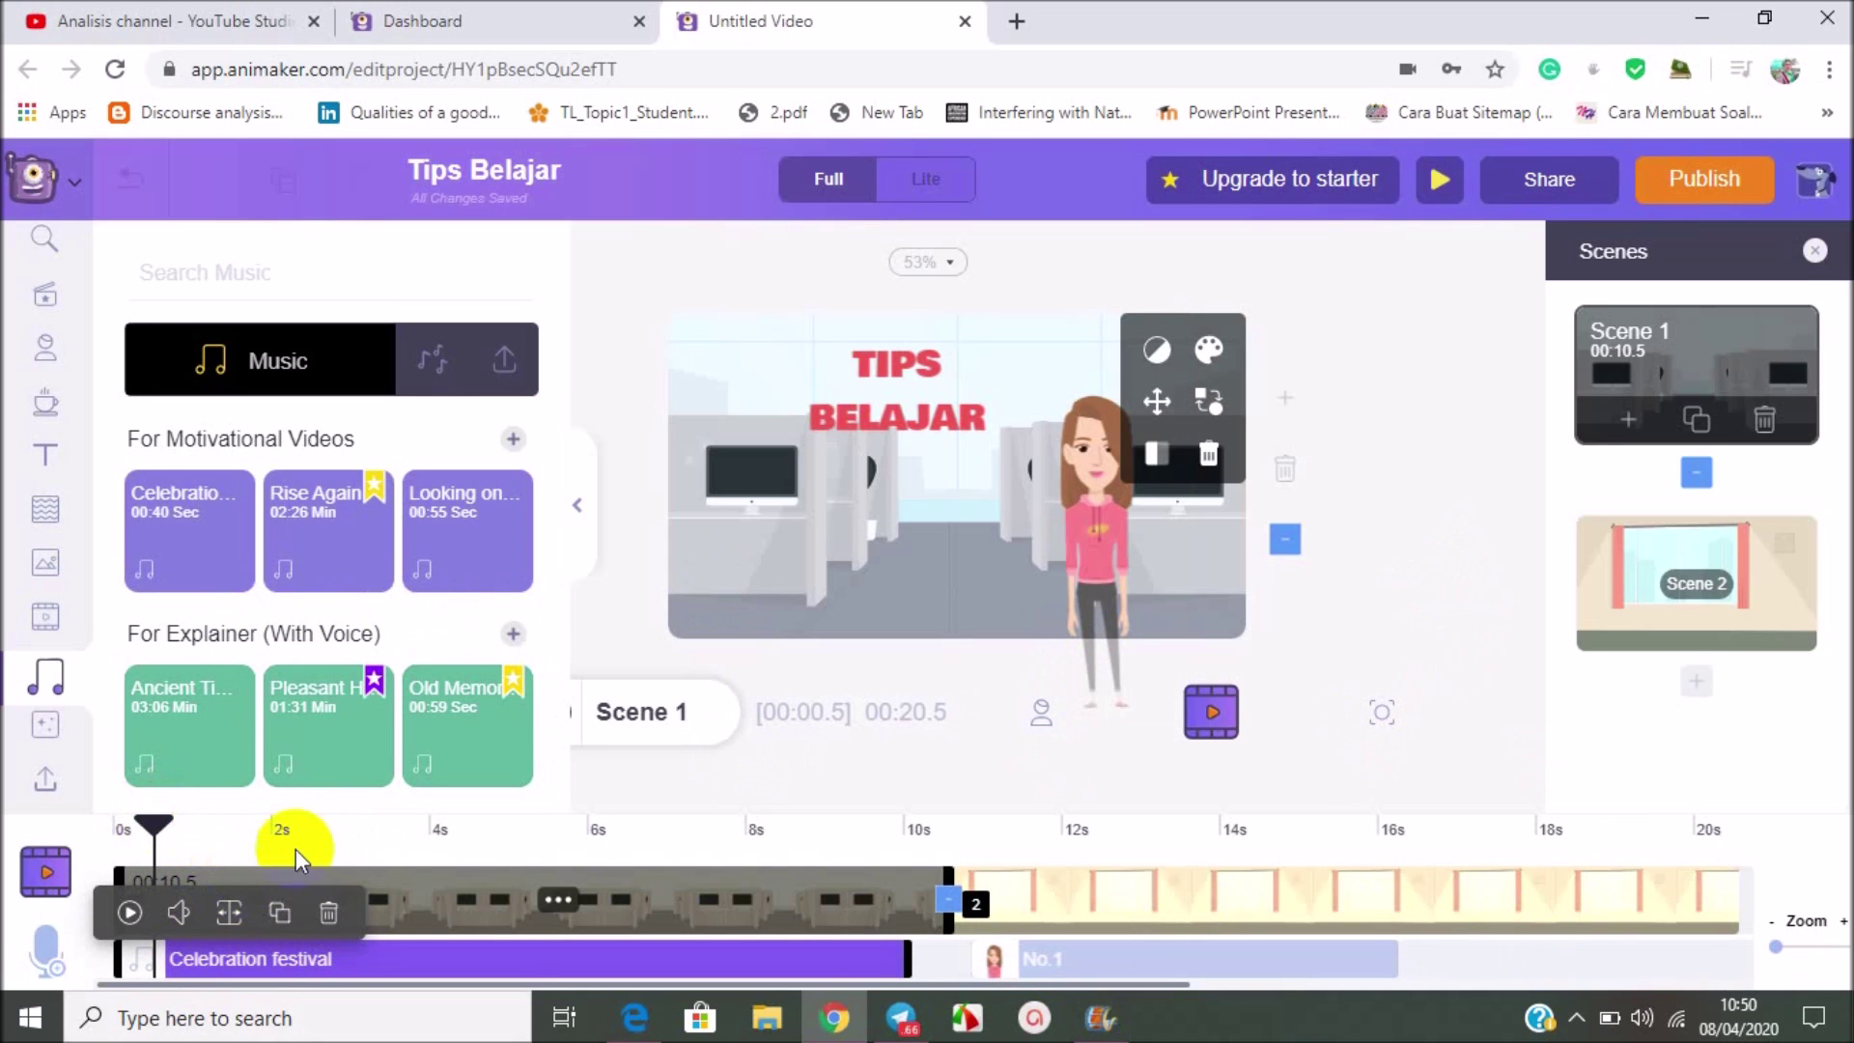
left_click(363, 831)
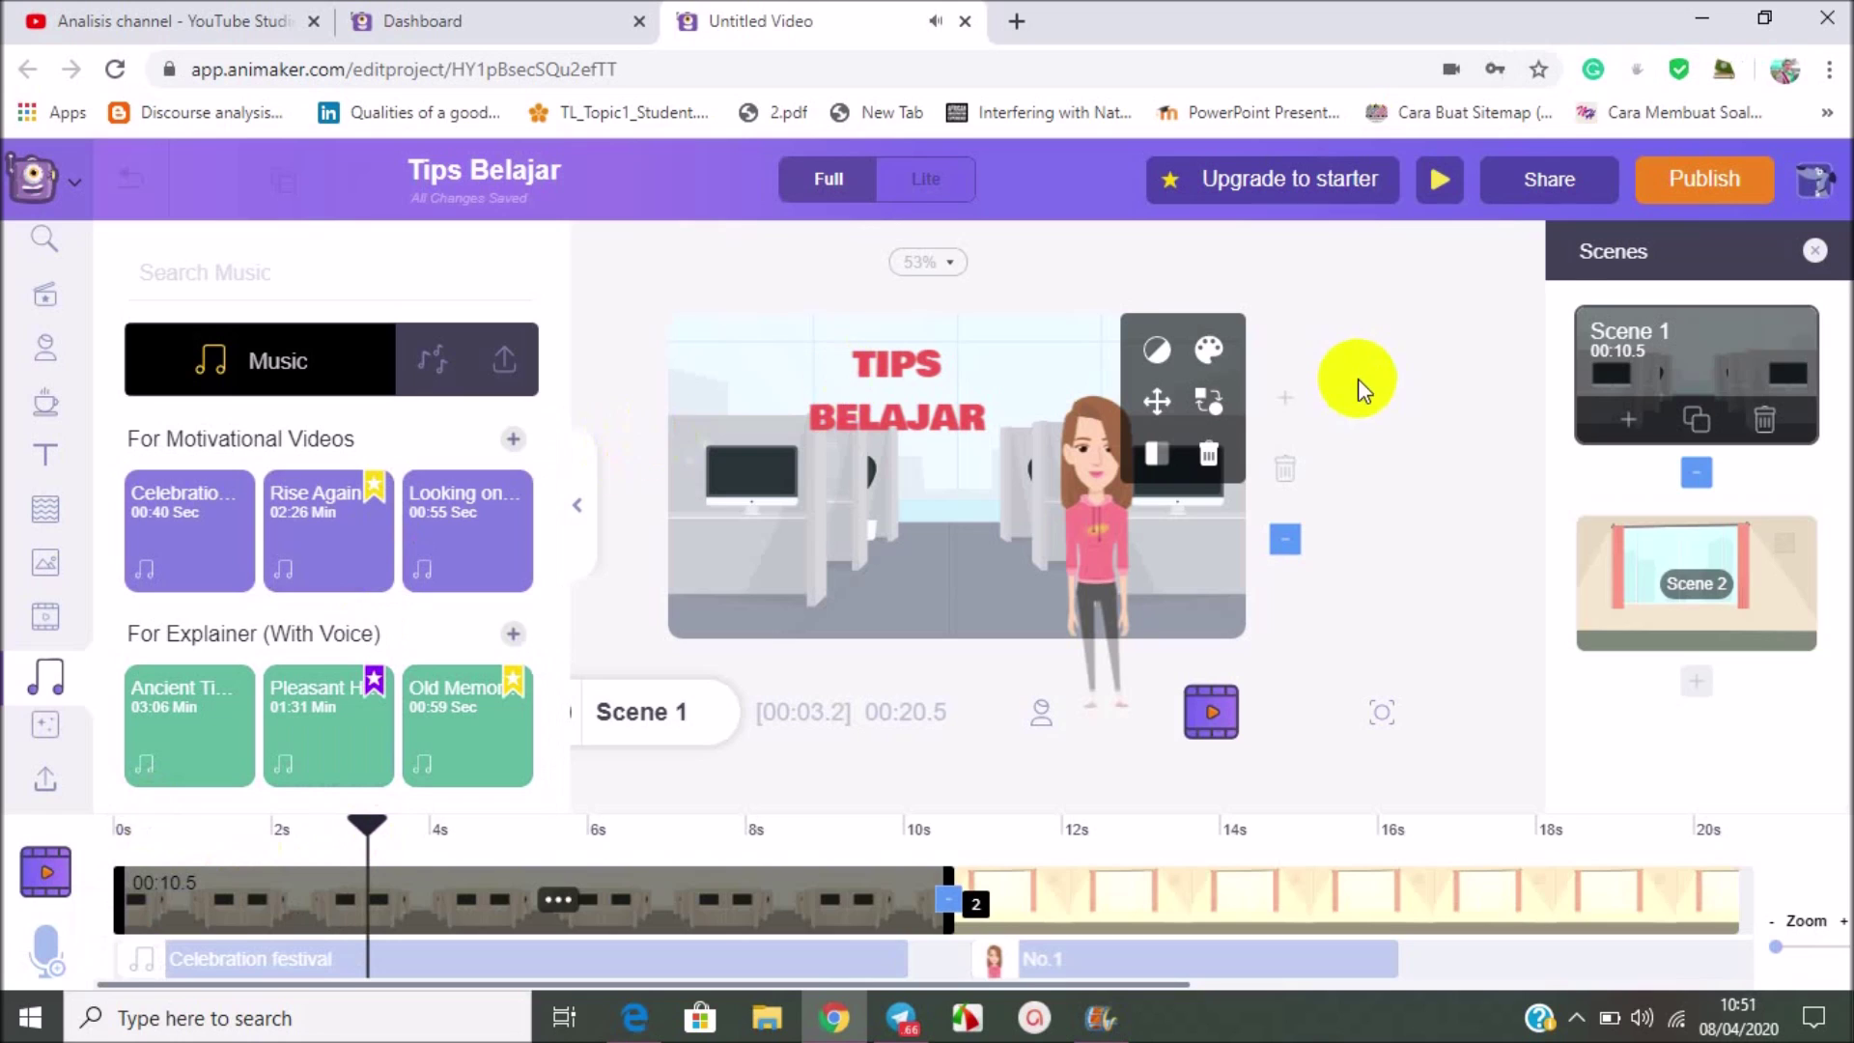
Step: Choose Slide Left as the transition between Scene 1 and Scene 2
left_click(1696, 473)
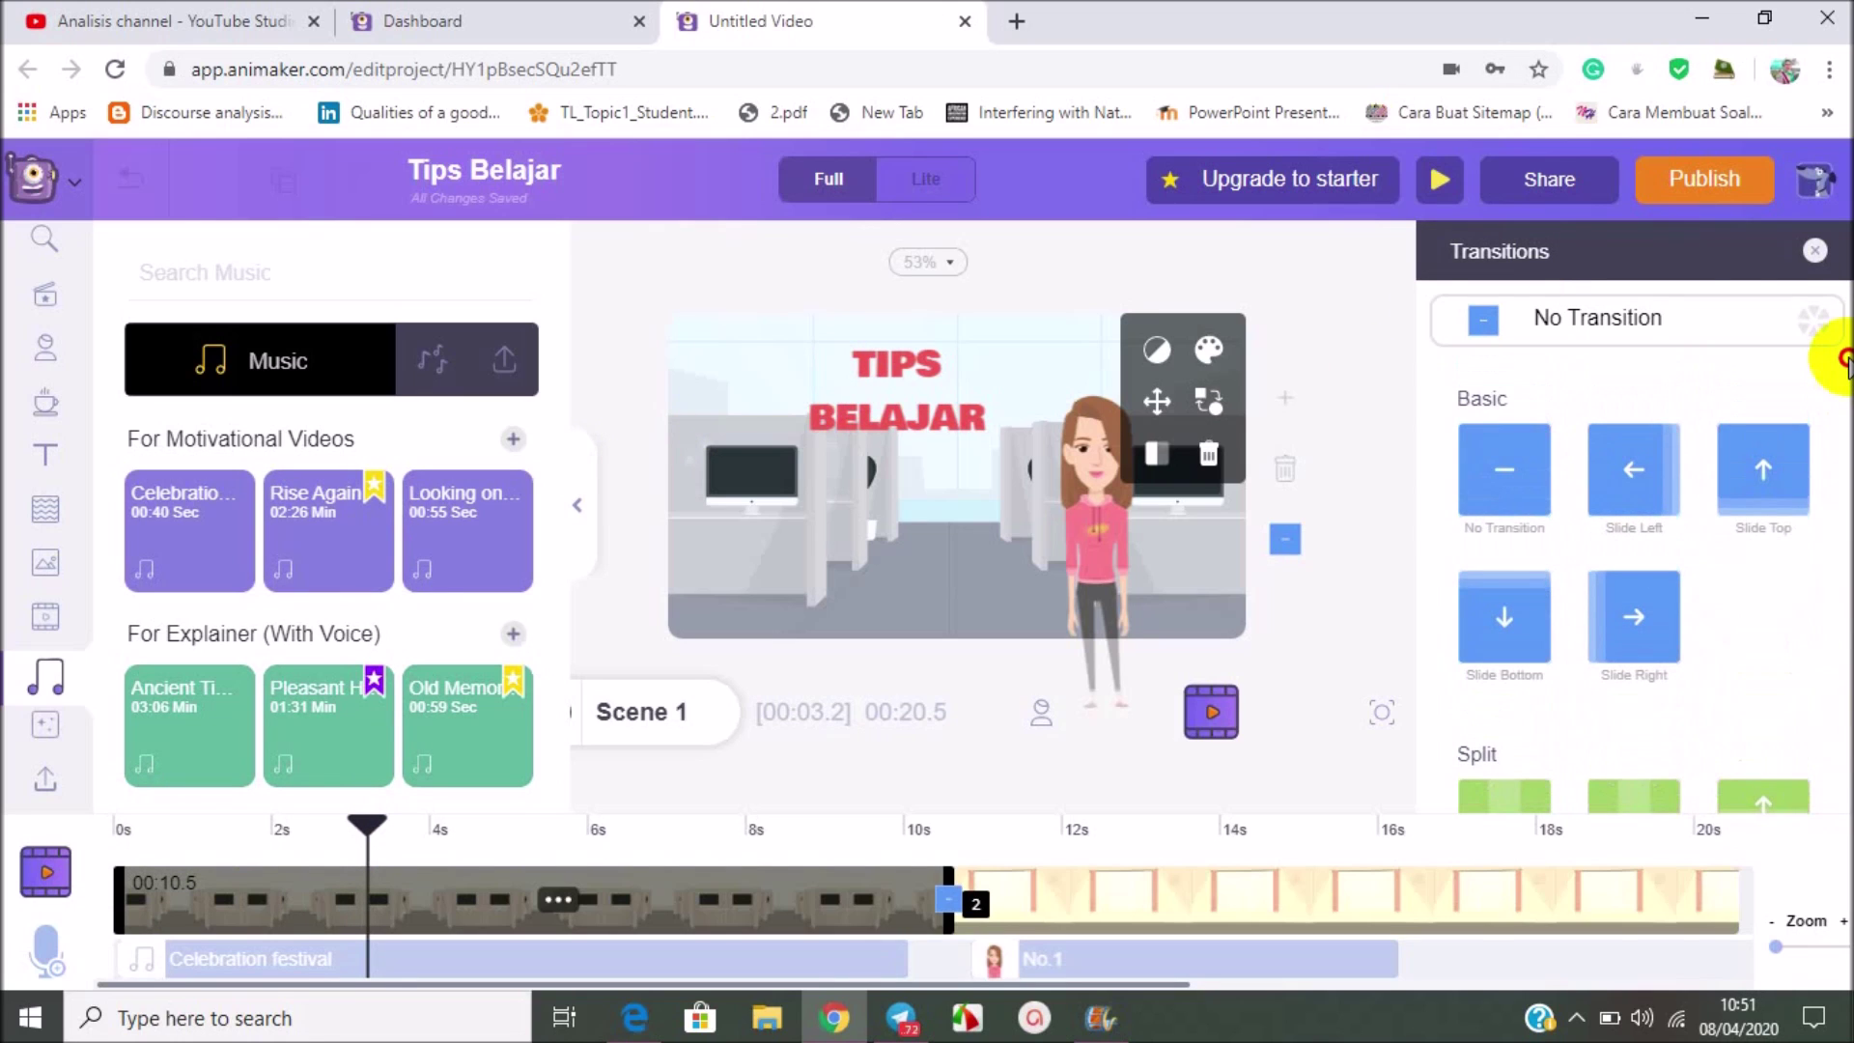
left_click(1635, 492)
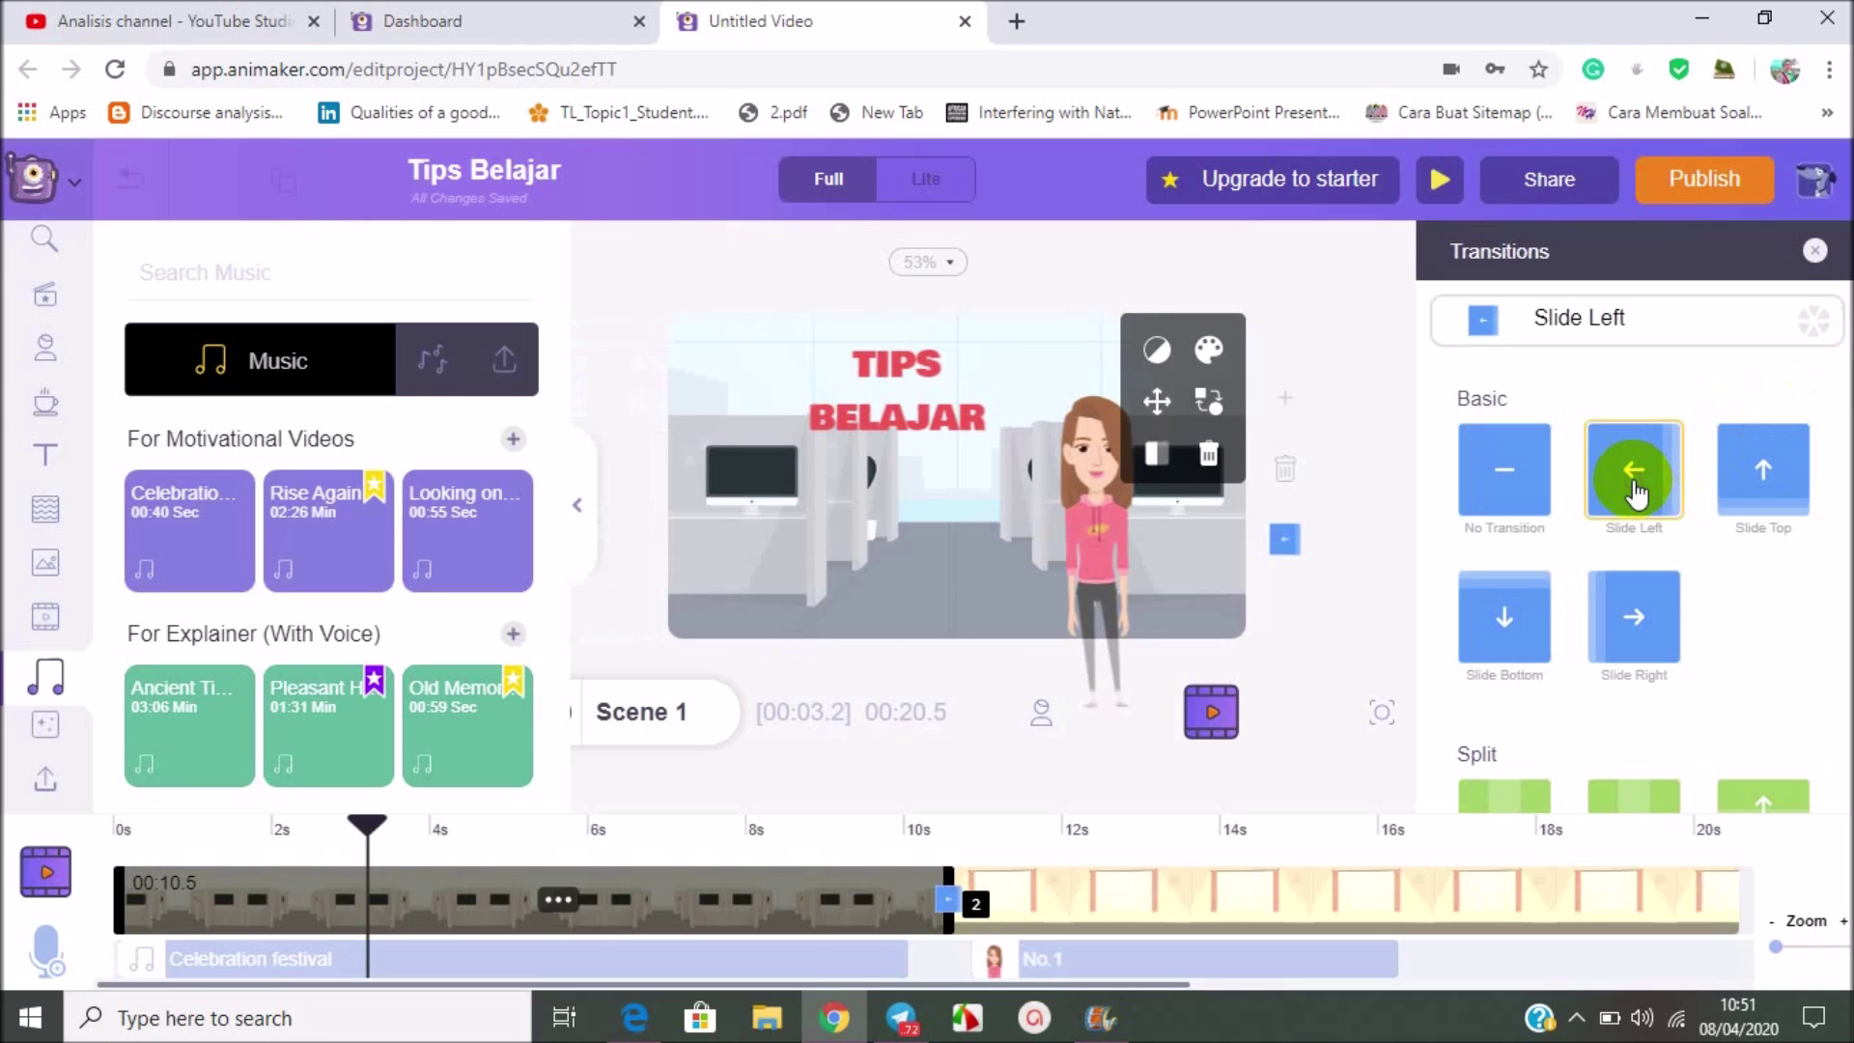
left_click(1363, 422)
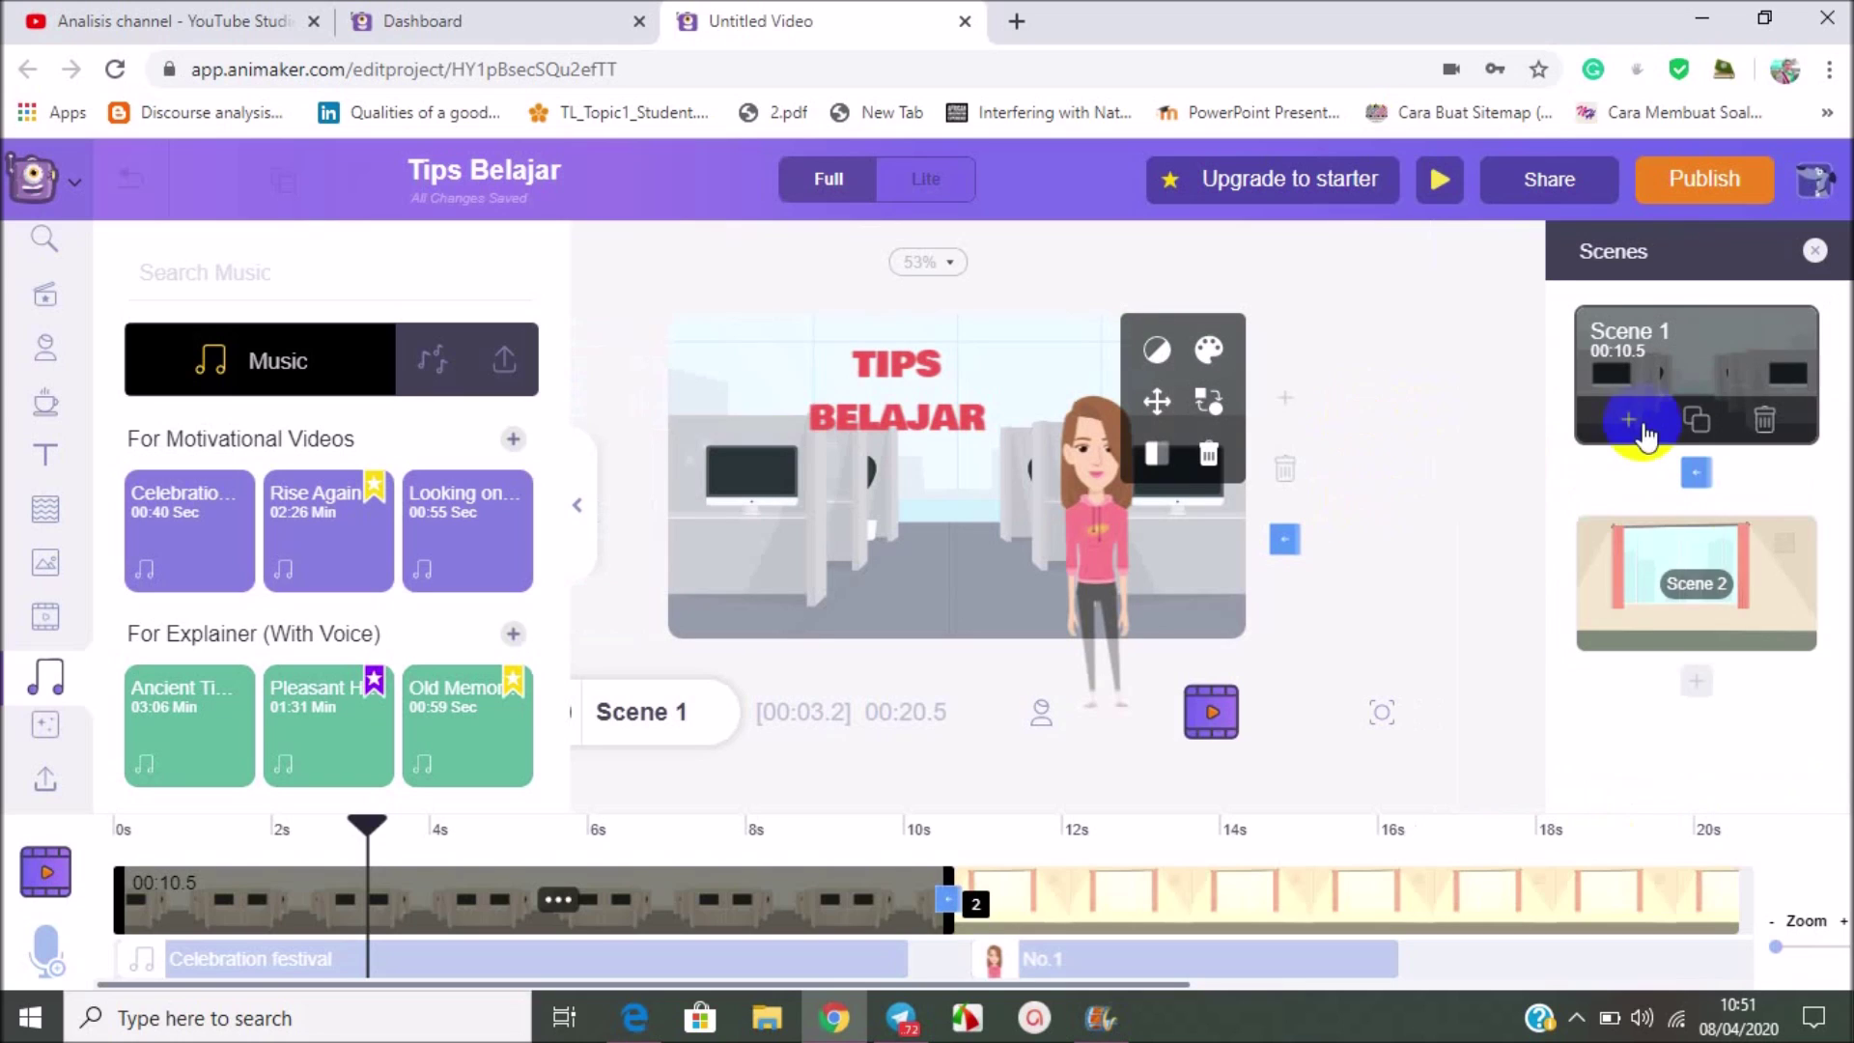
Step: Give the TIPS BELAJAR title a hand From Top enter effect with the second, light skin tone
left_click(861, 375)
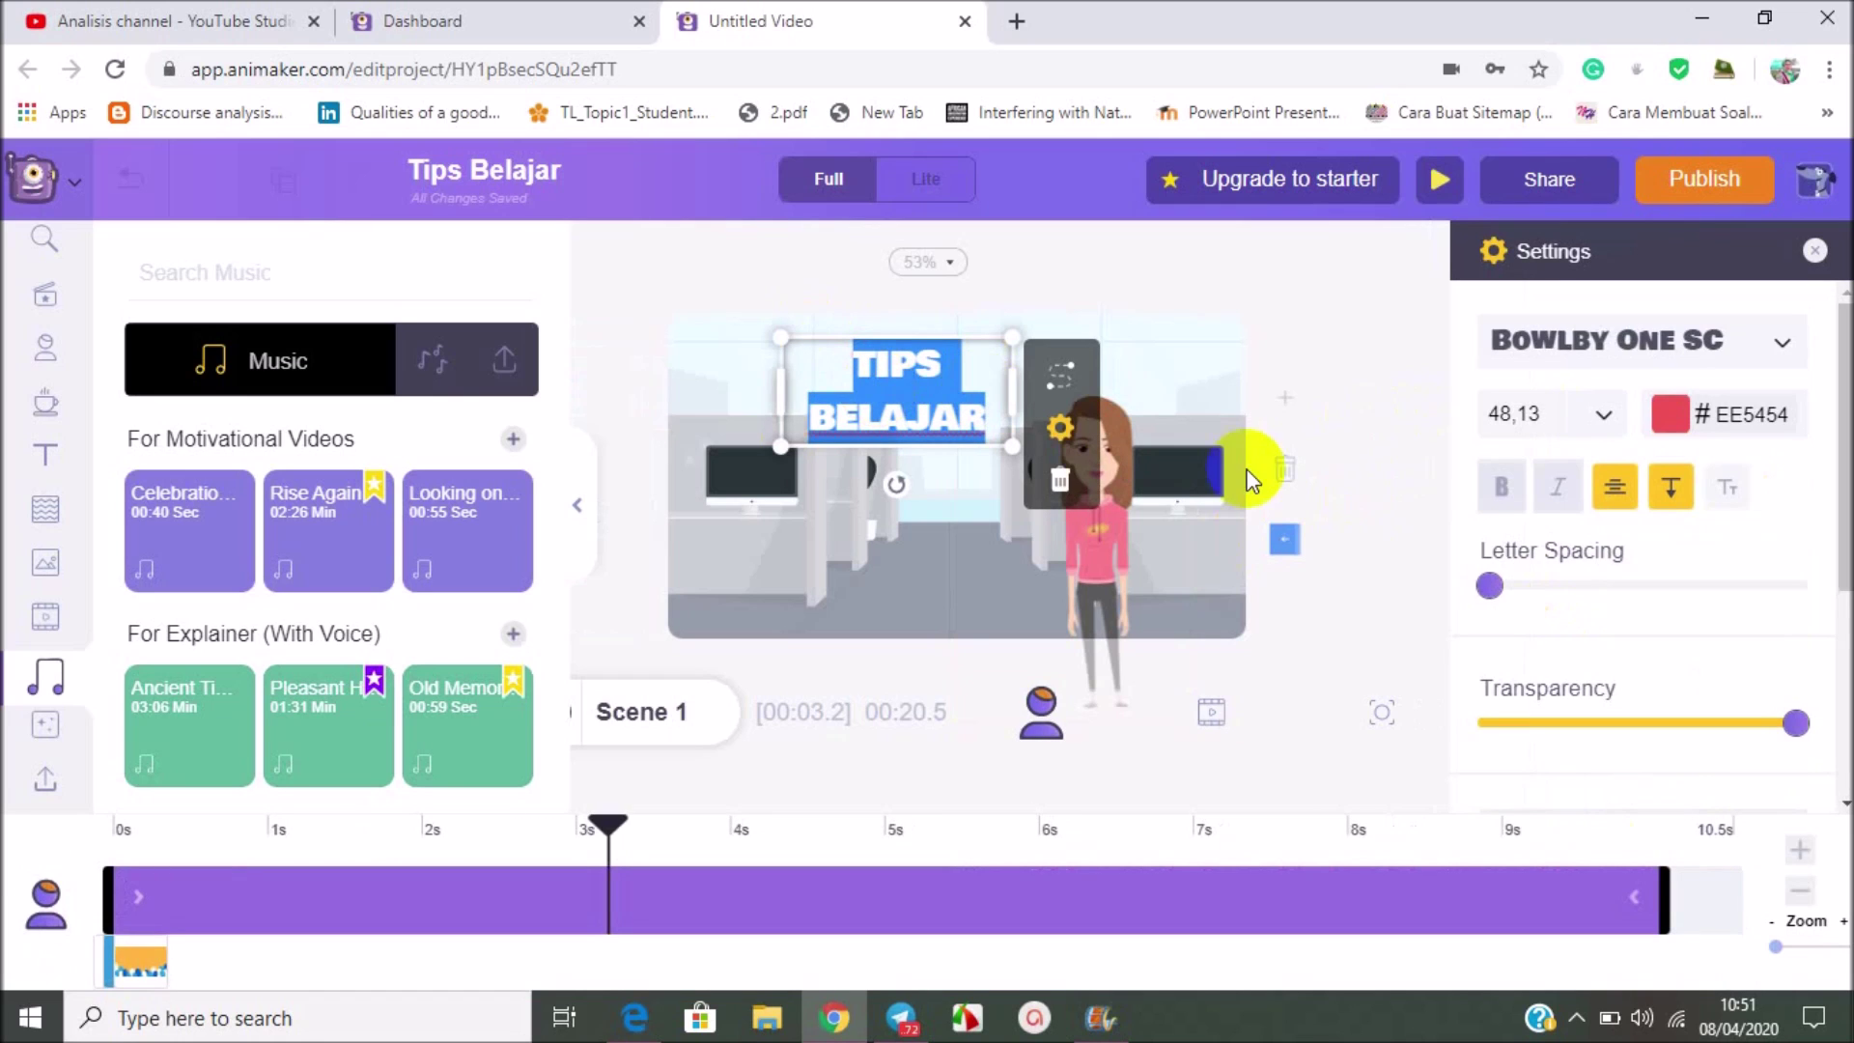
scroll(1641, 579, "down", 3)
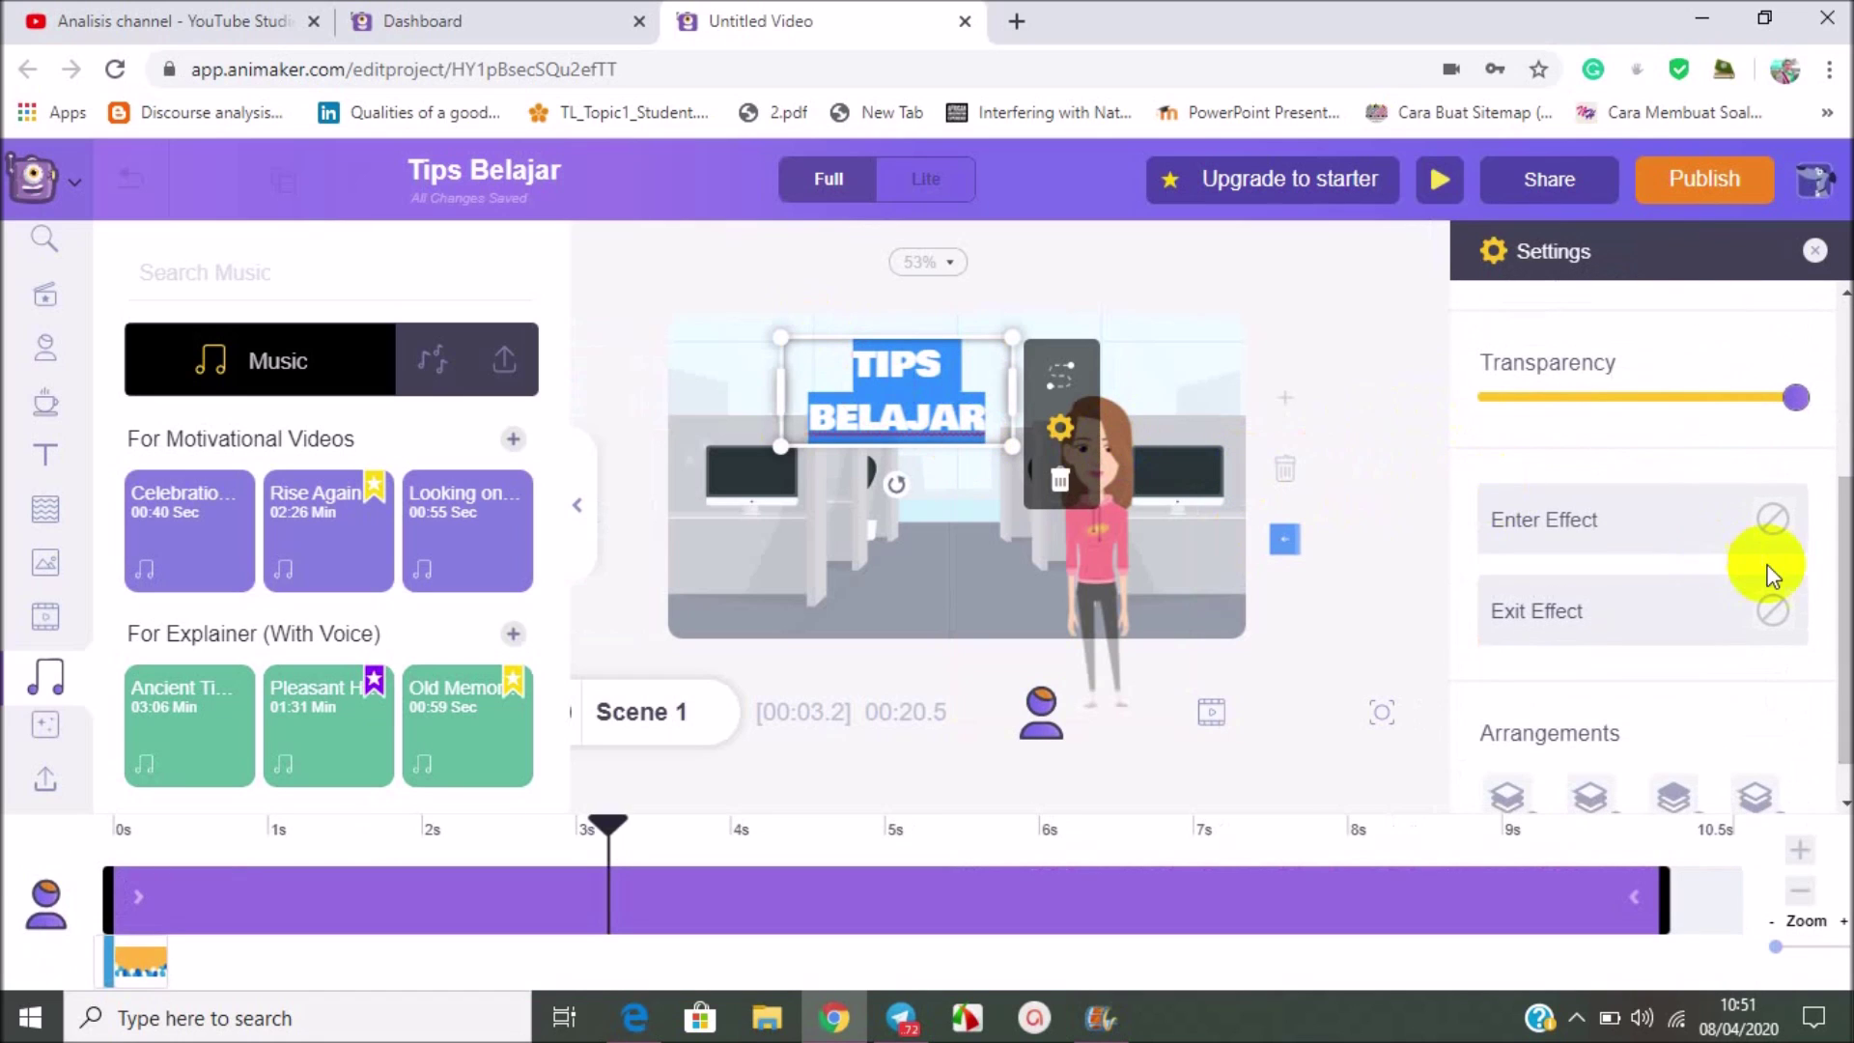
left_click(1774, 526)
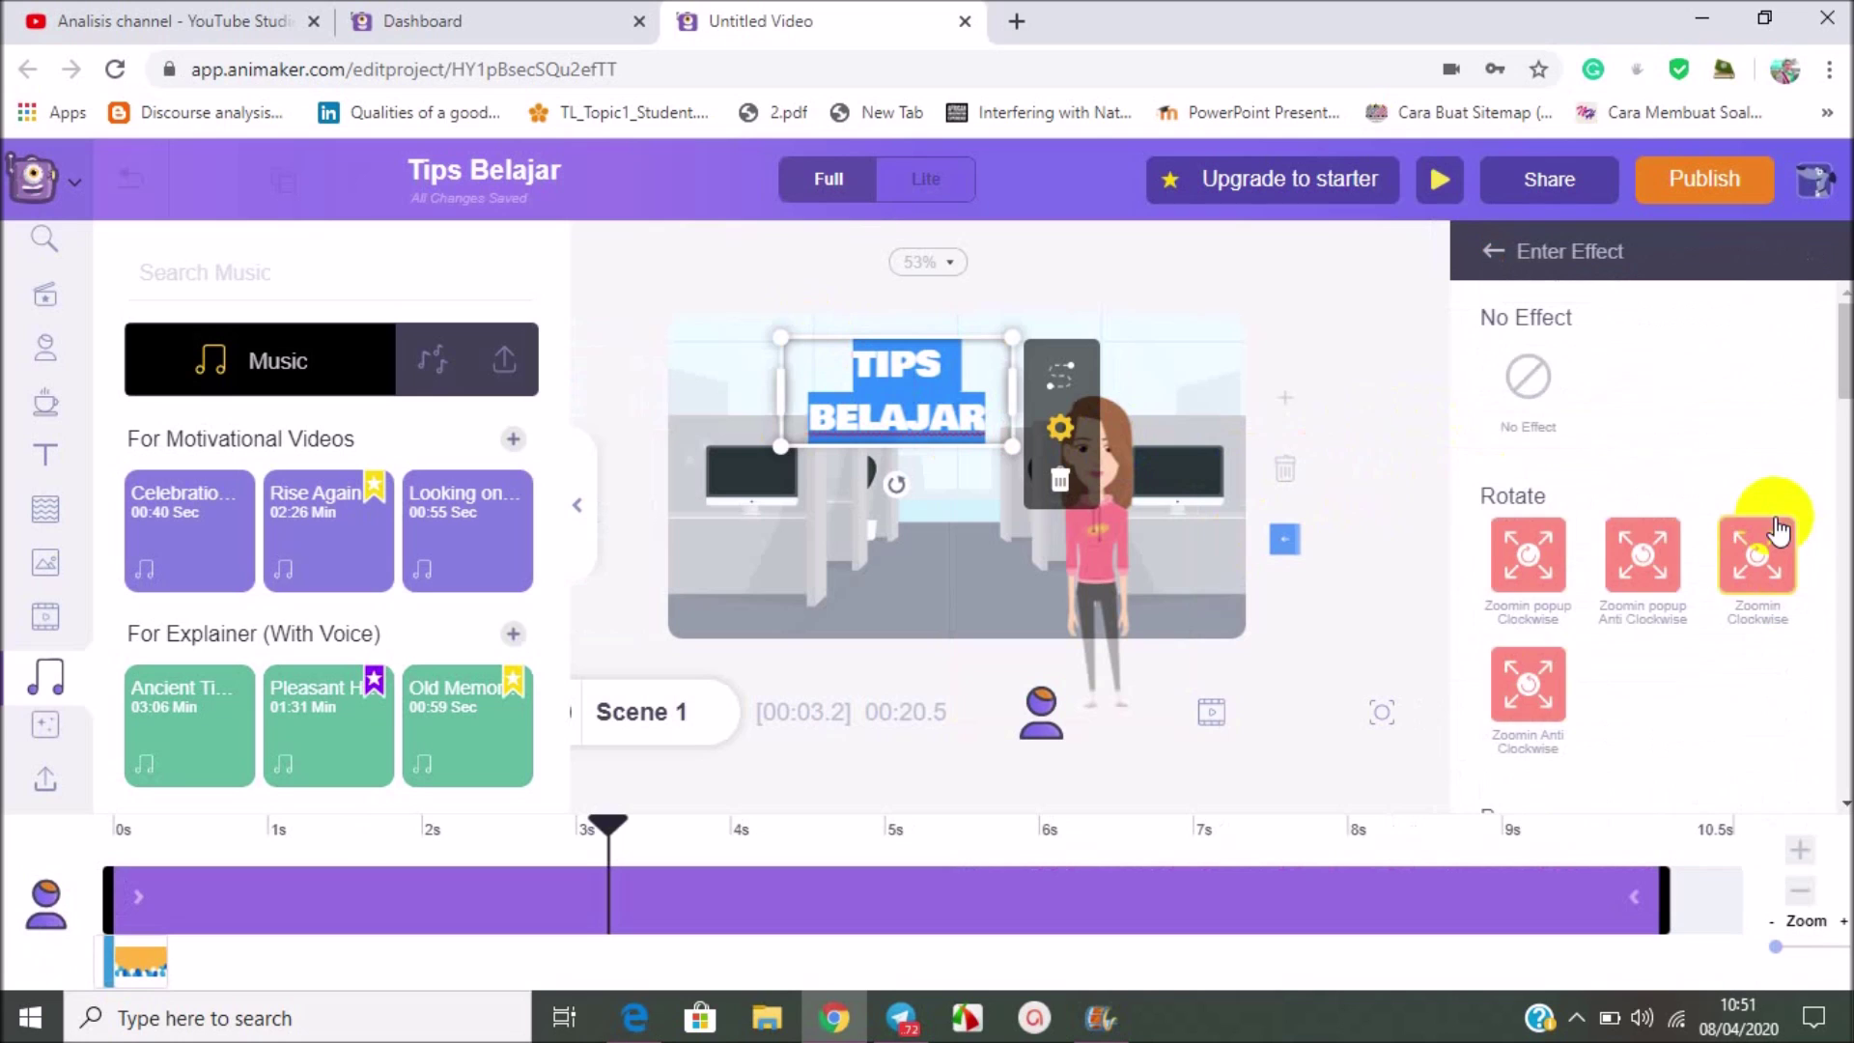
left_click_drag(1842, 391, 1846, 454)
scroll(1641, 541, "down", 5)
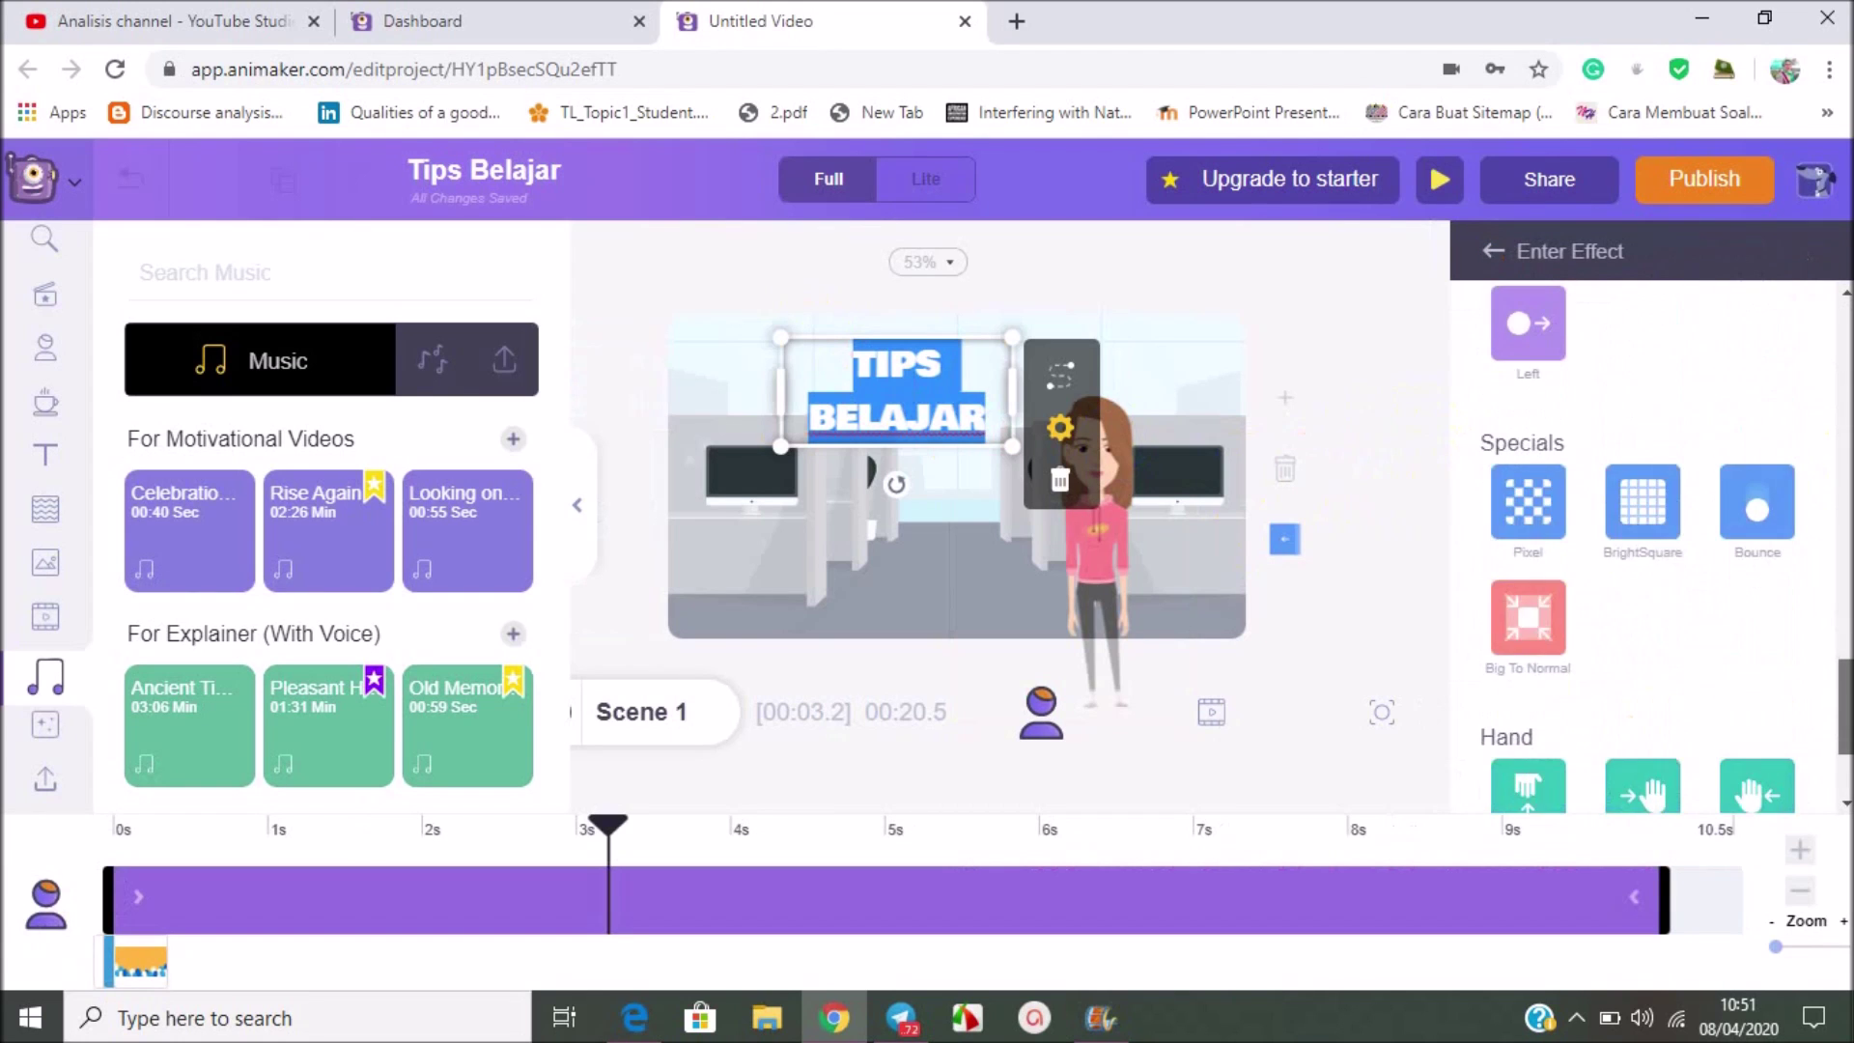
scroll(1641, 540, "down", 2)
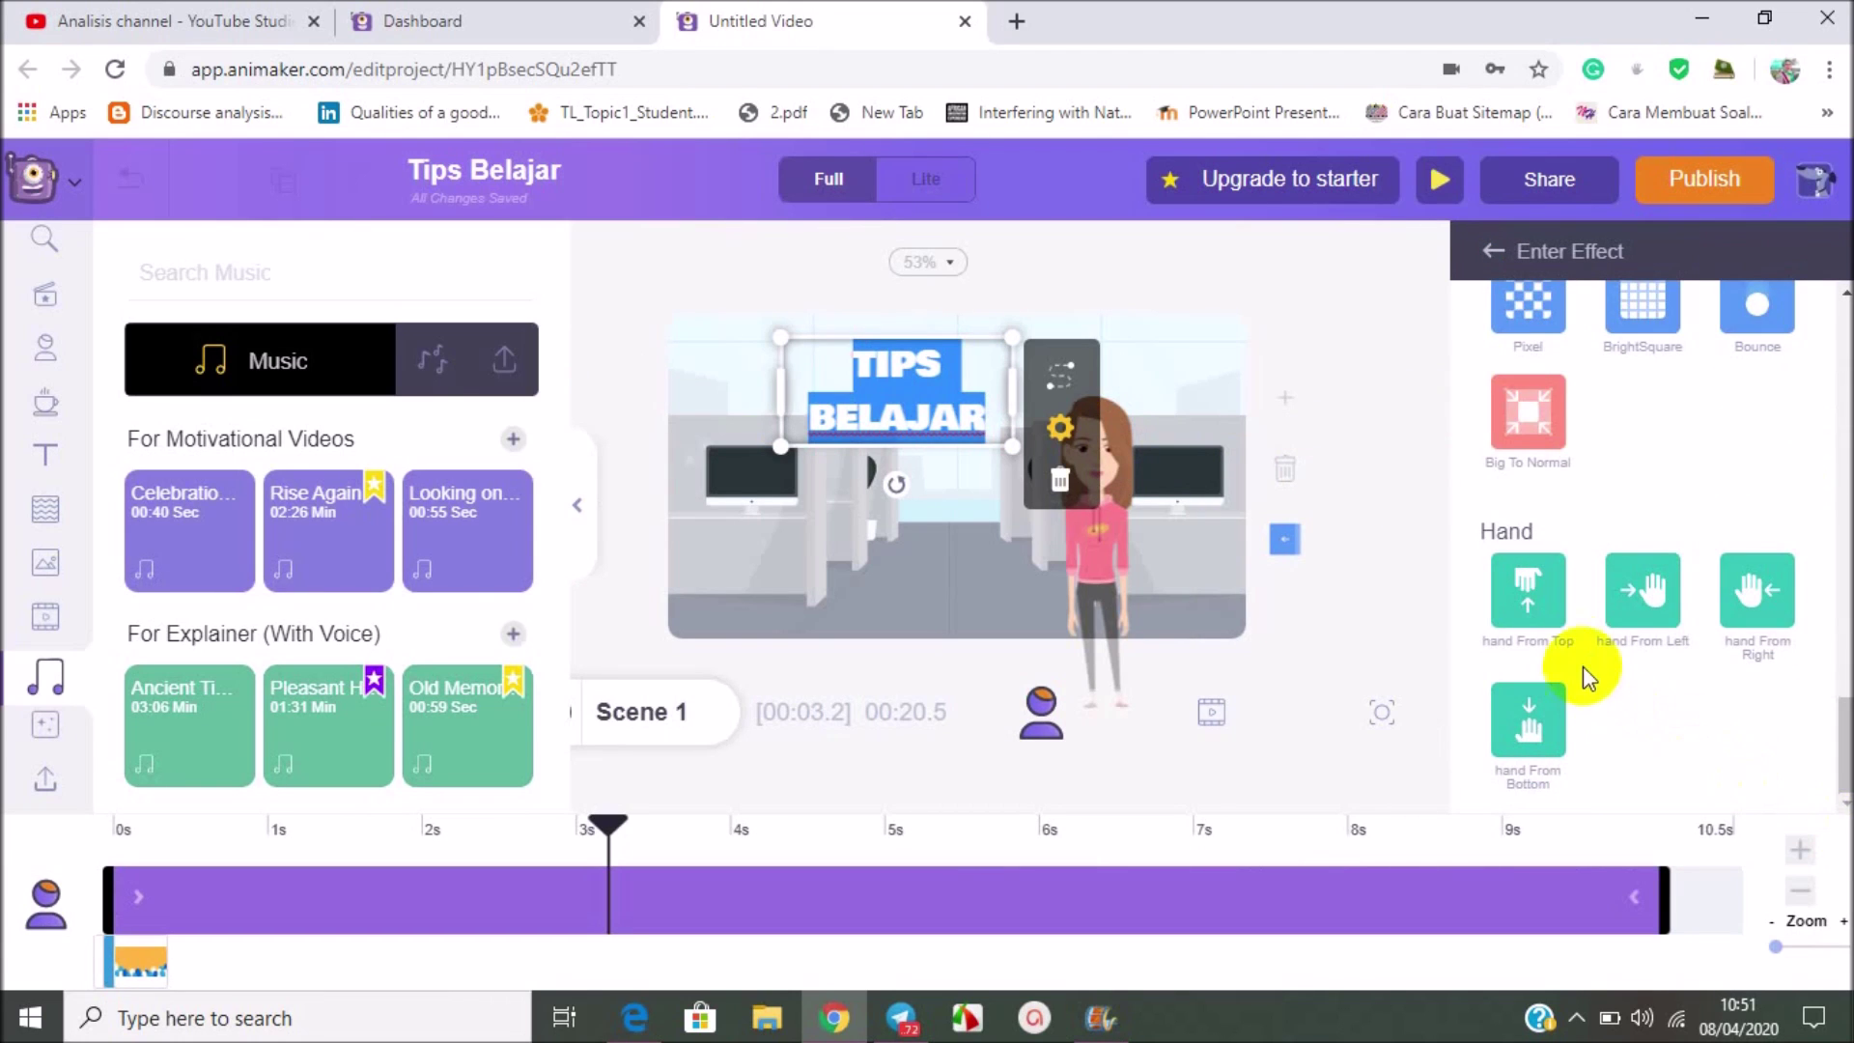
left_click(1554, 626)
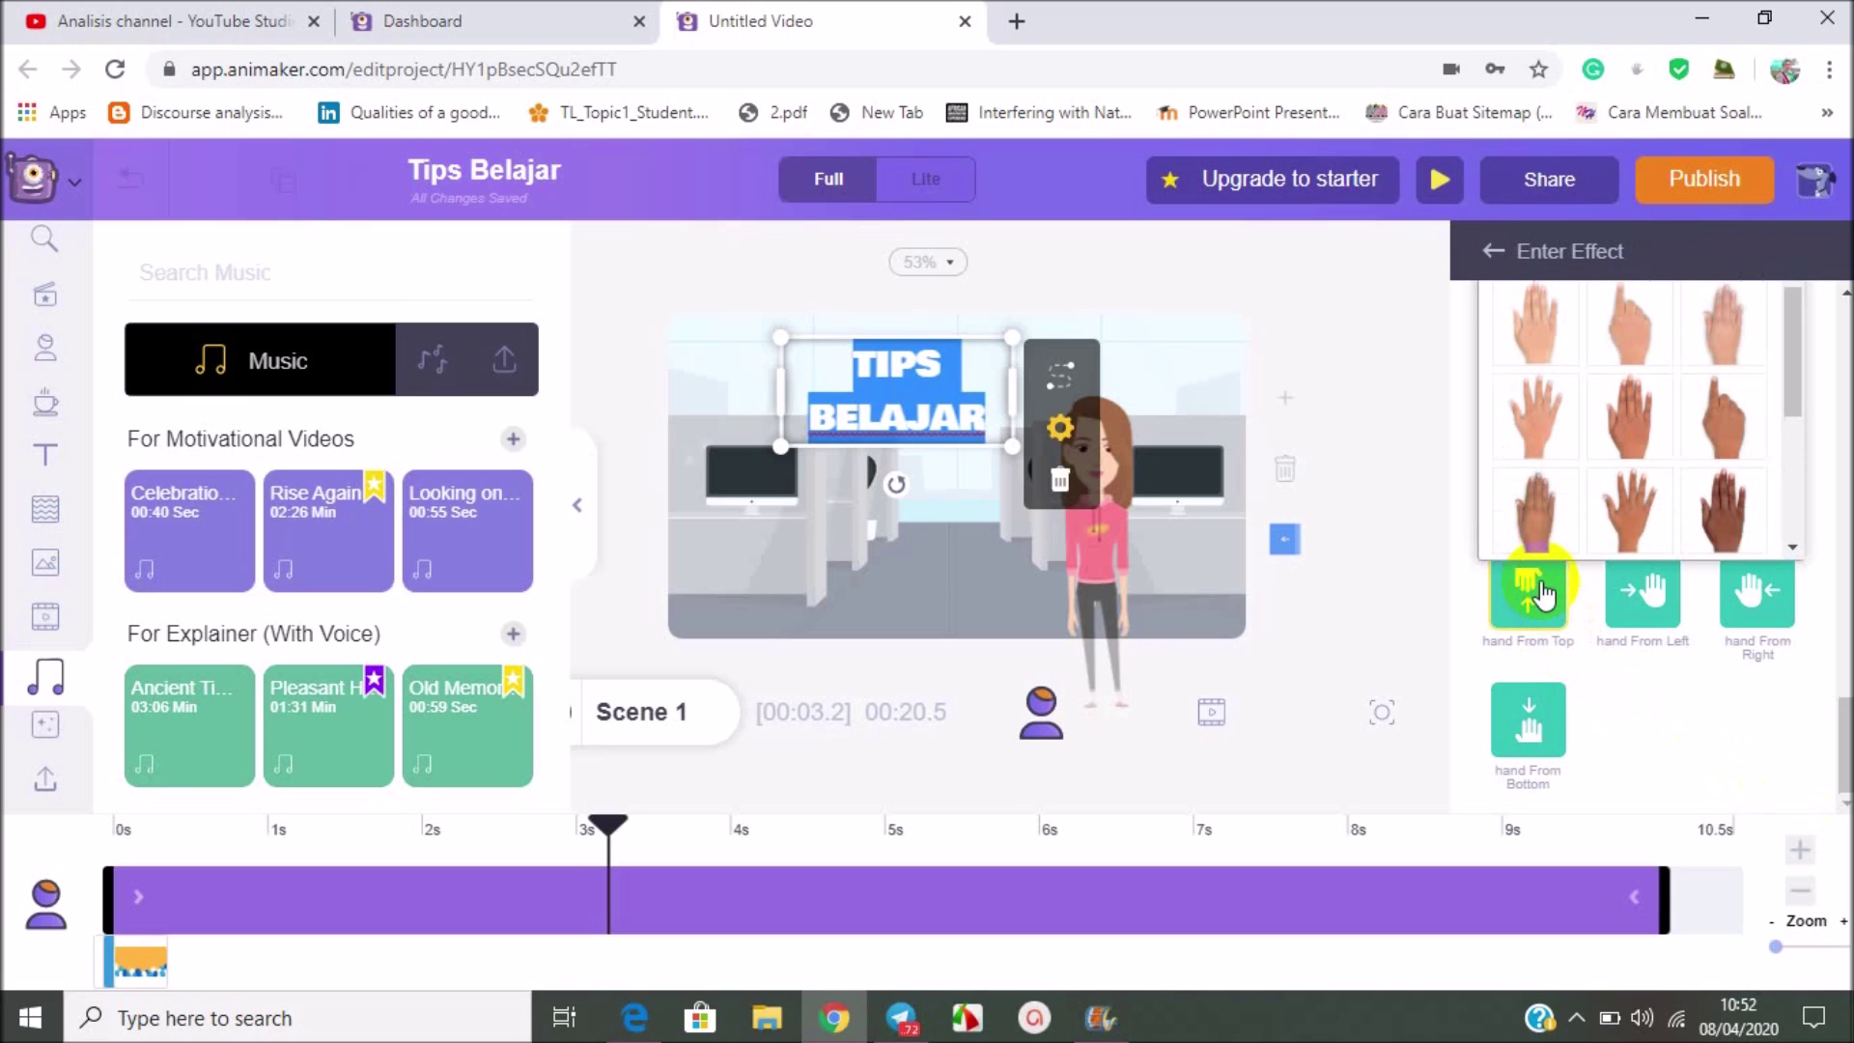
left_click(1603, 365)
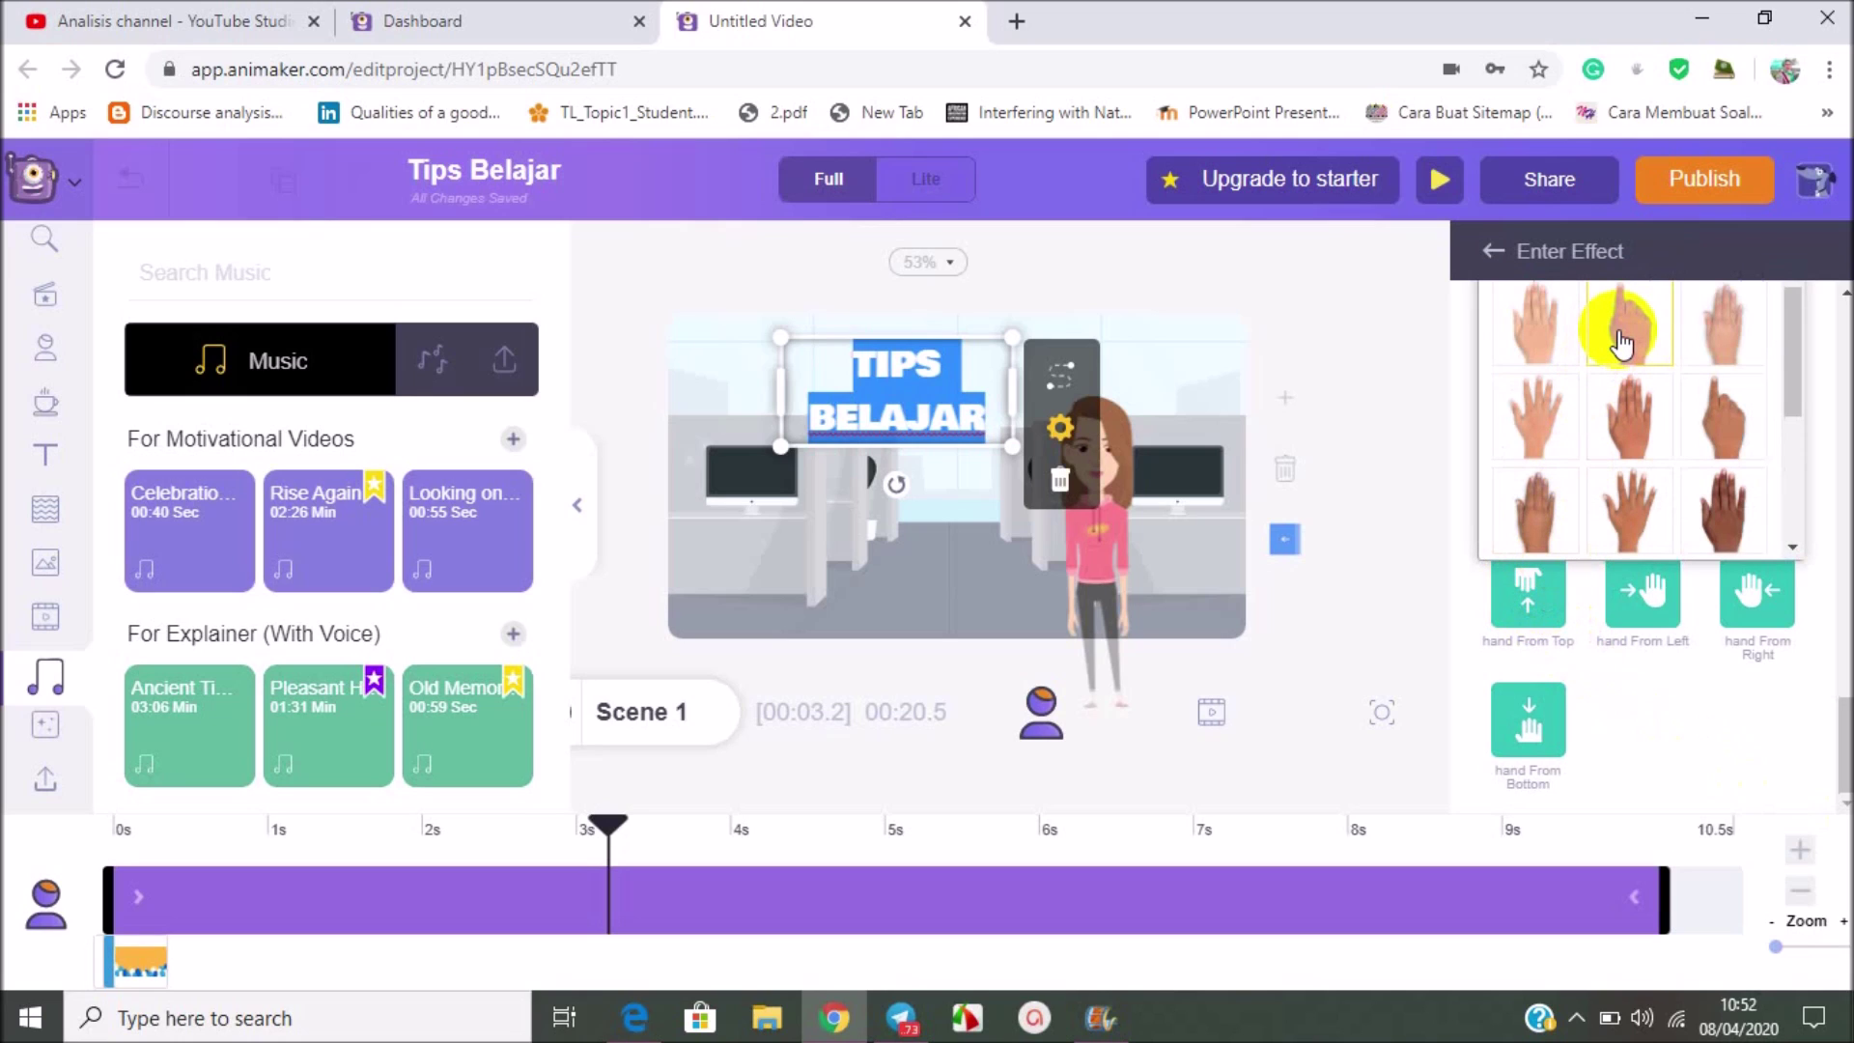
left_click(1622, 343)
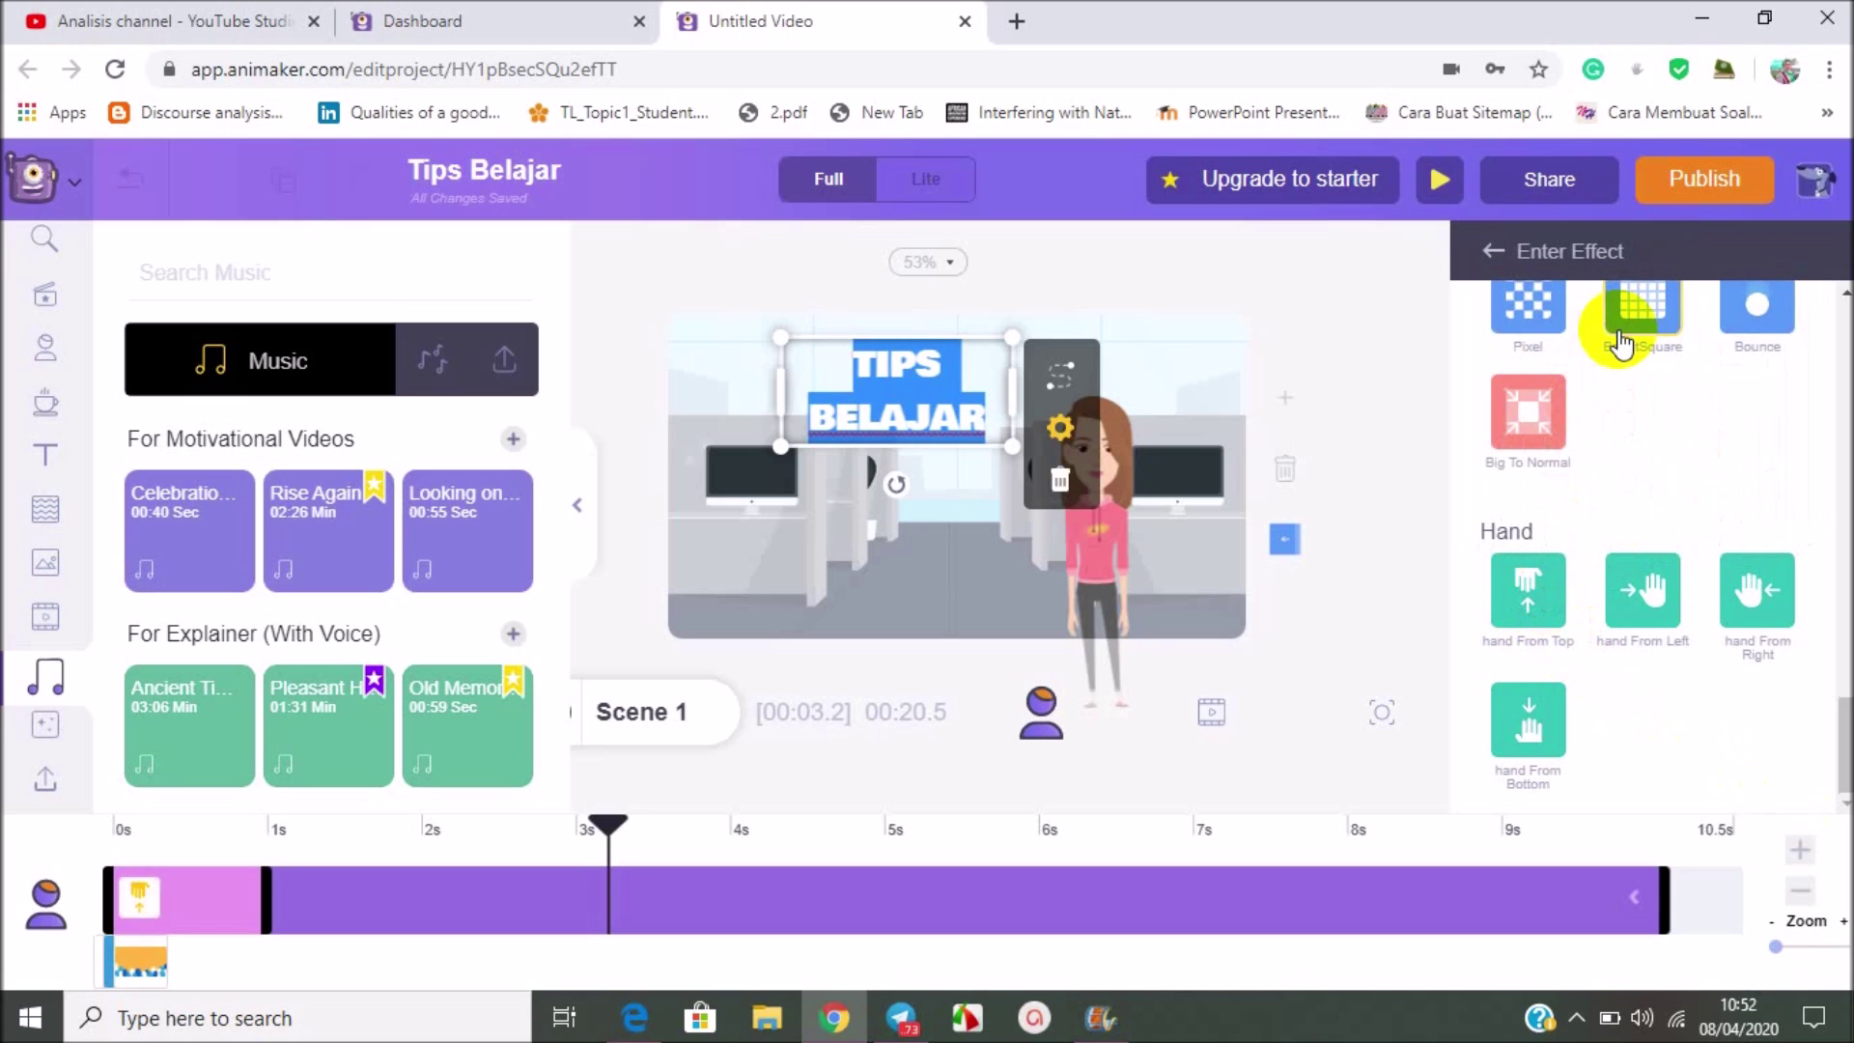
left_click(1283, 770)
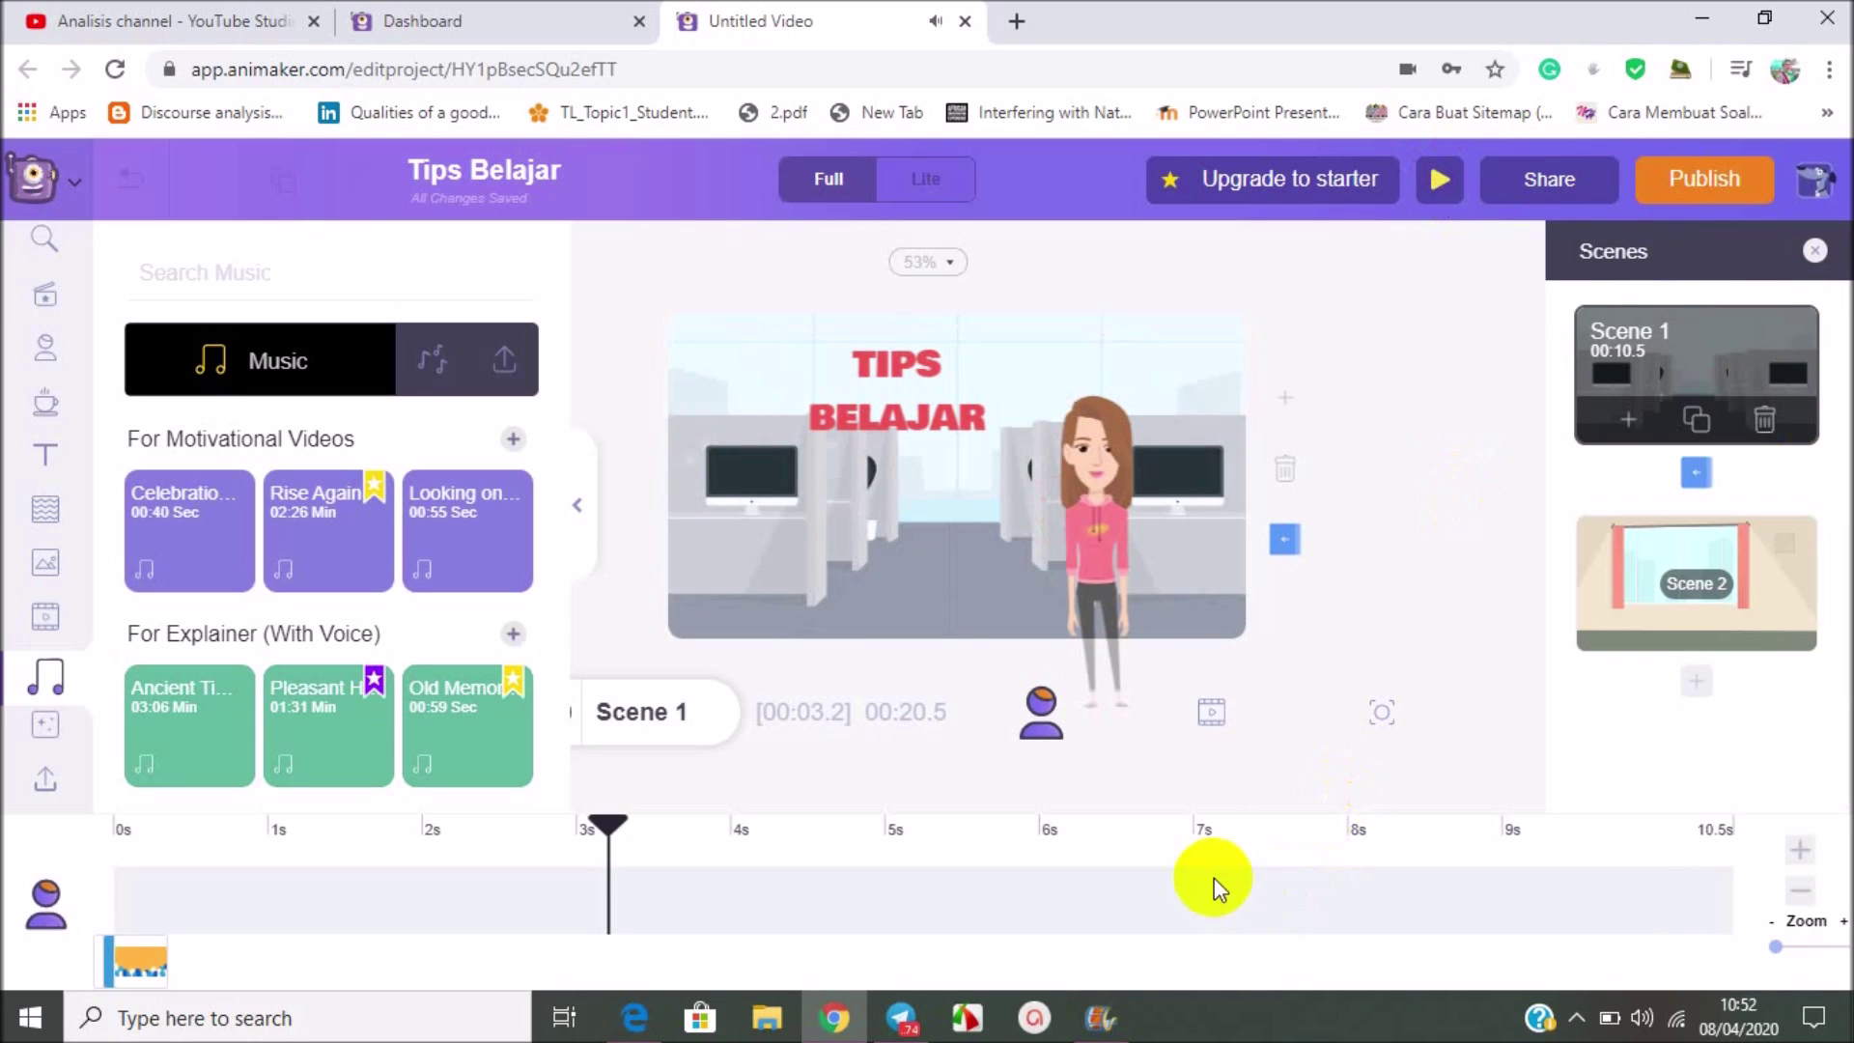
Step: Trim the Scene 2 clip from 10 seconds down to about 9.1 seconds
left_click(1597, 635)
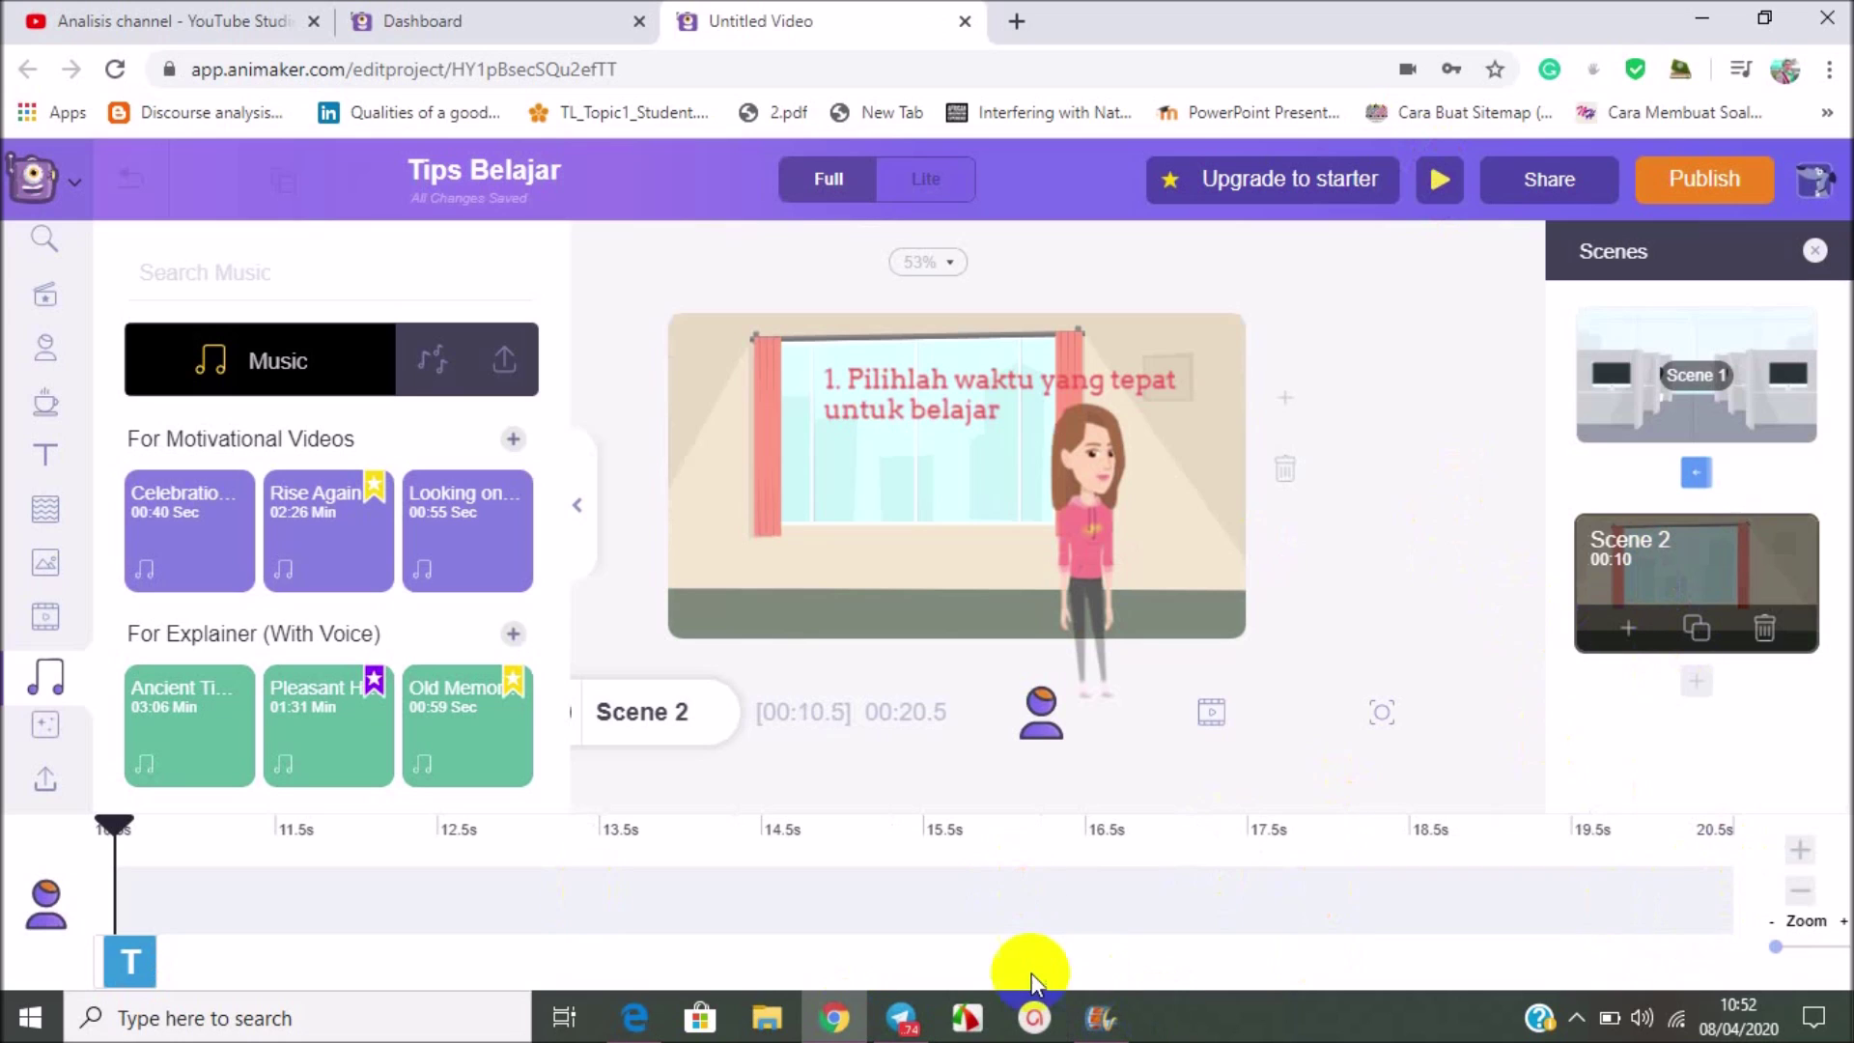
left_click(1228, 560)
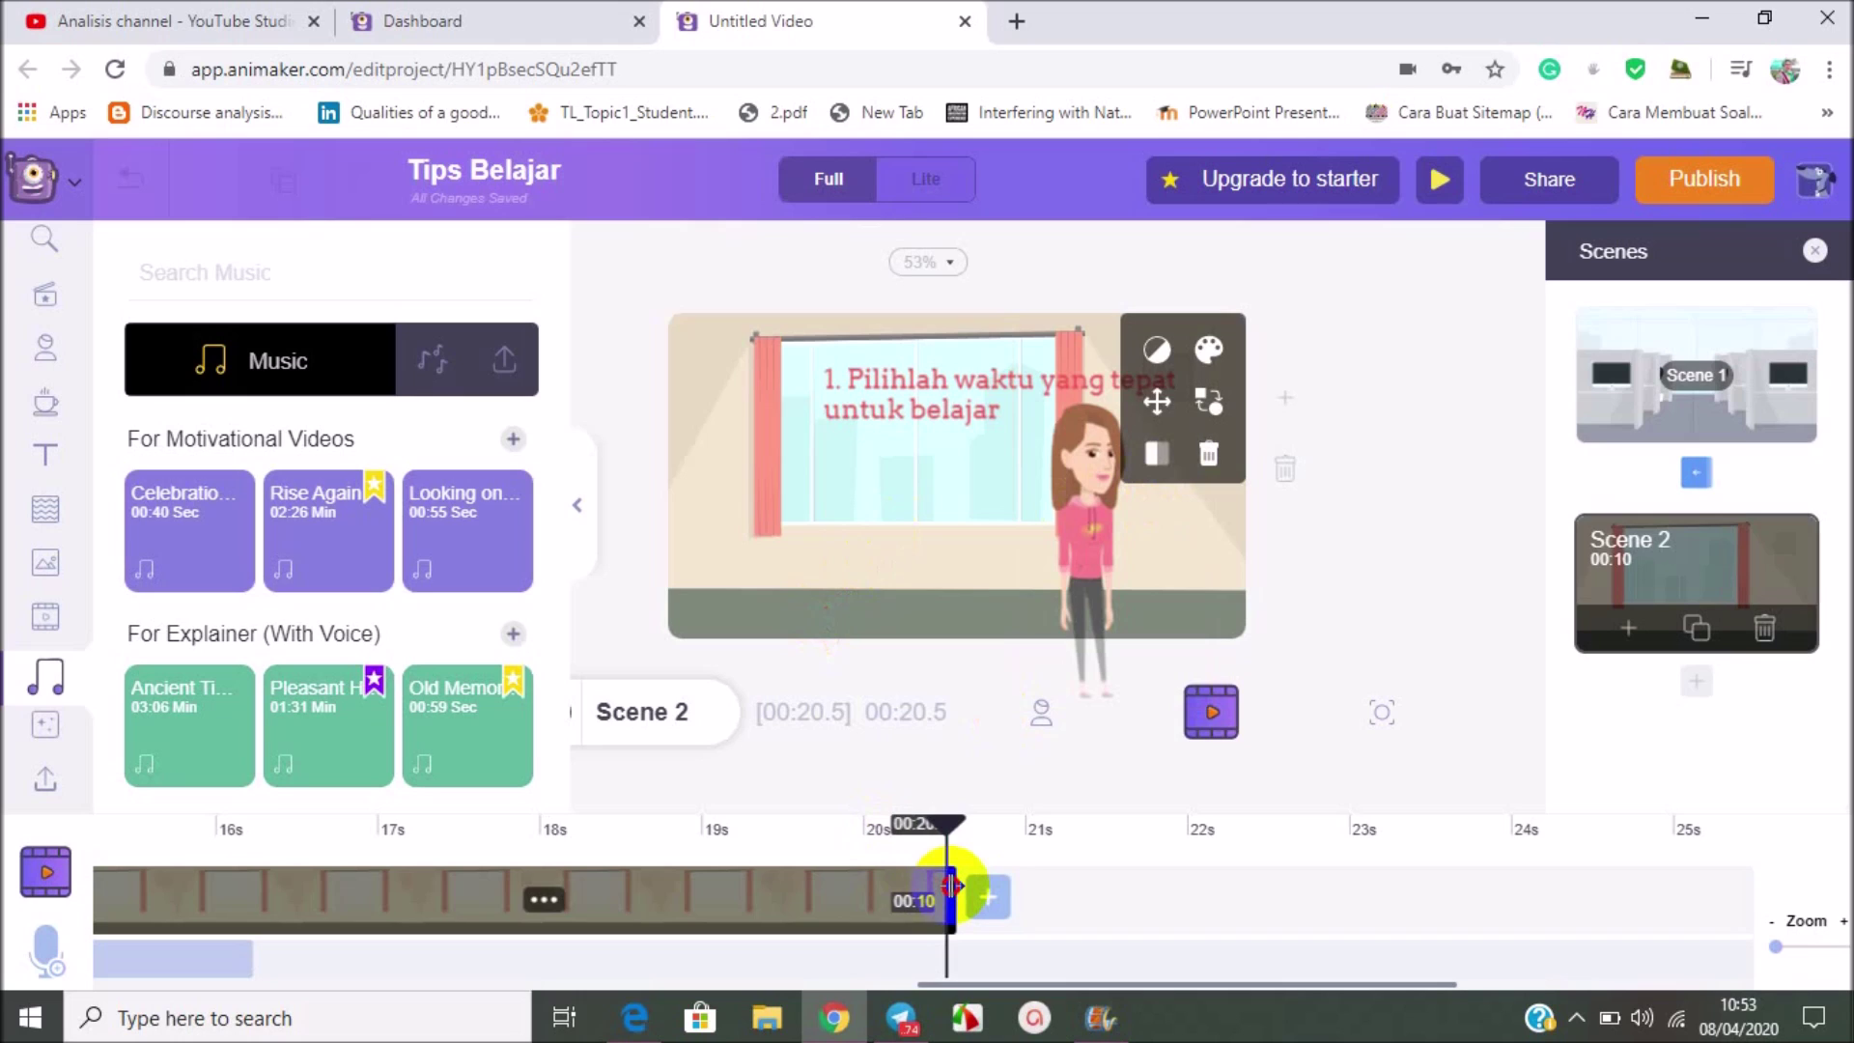
left_click_drag(950, 884, 542, 856)
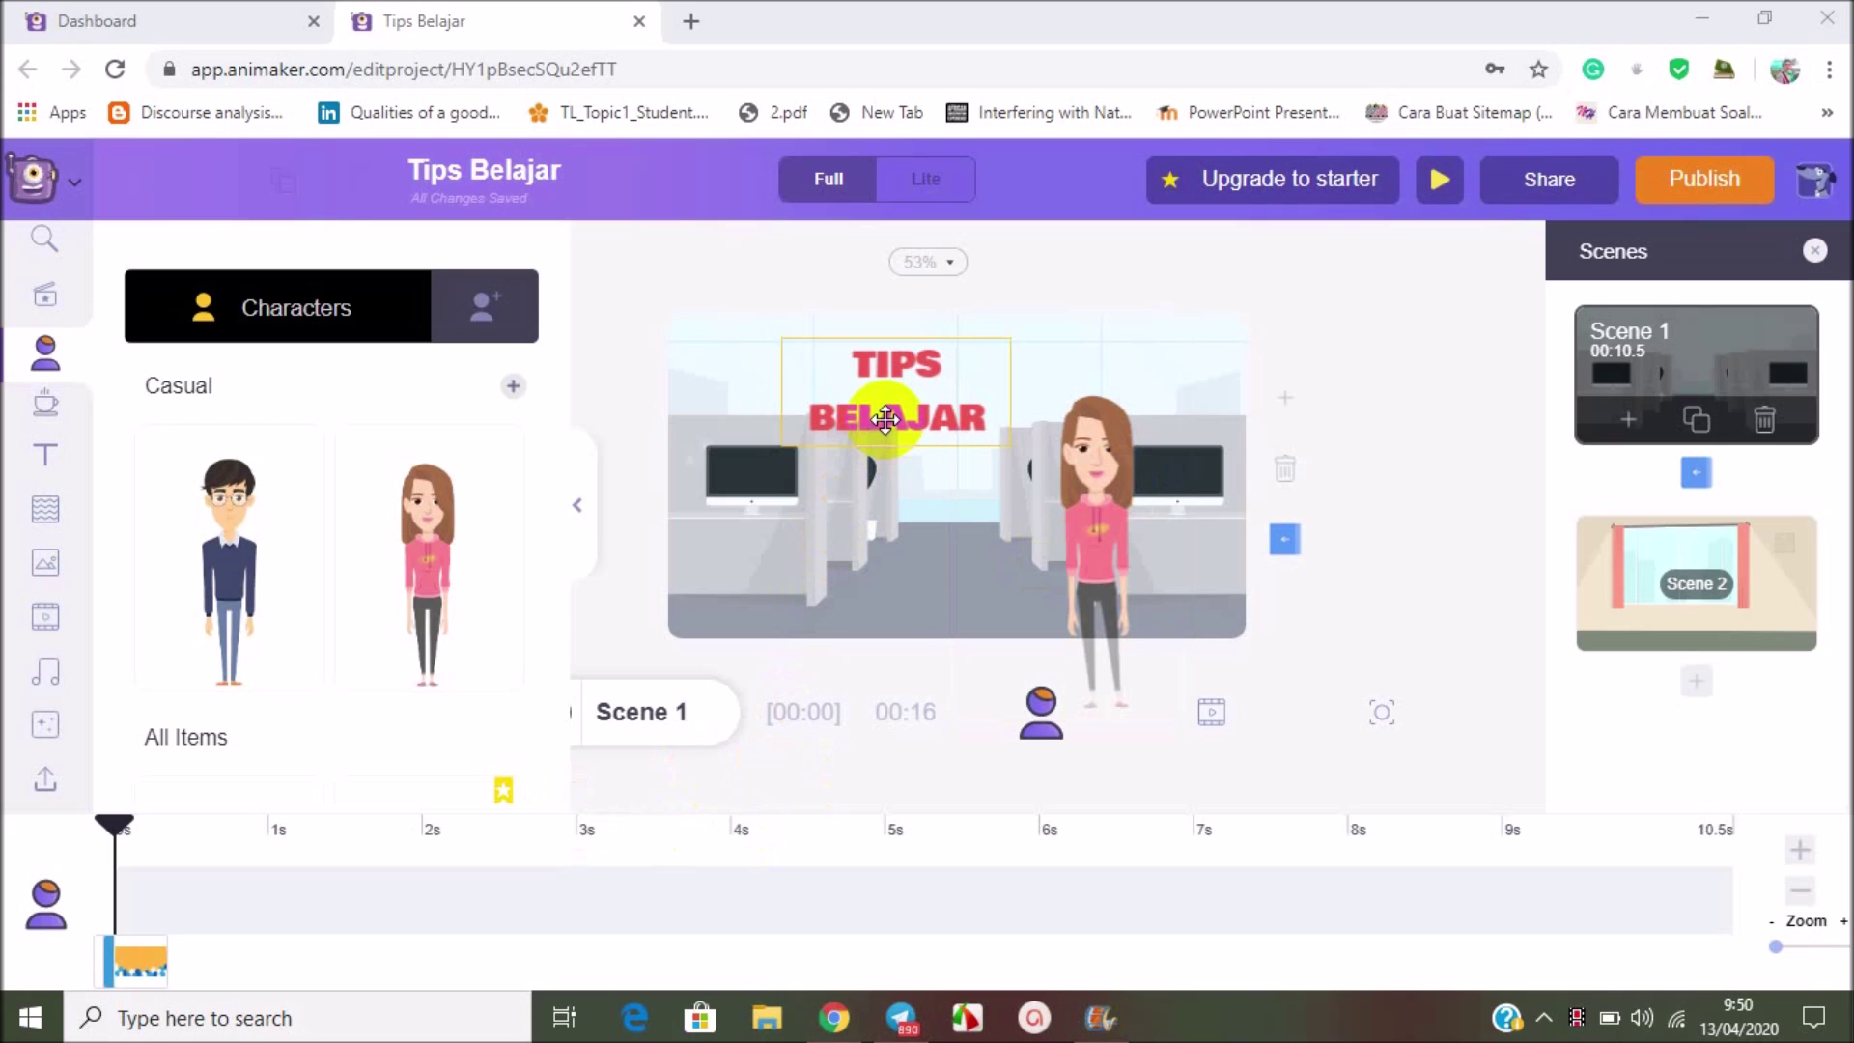
Step: Select the woman character from Scene 1's item list
left_click(1066, 503)
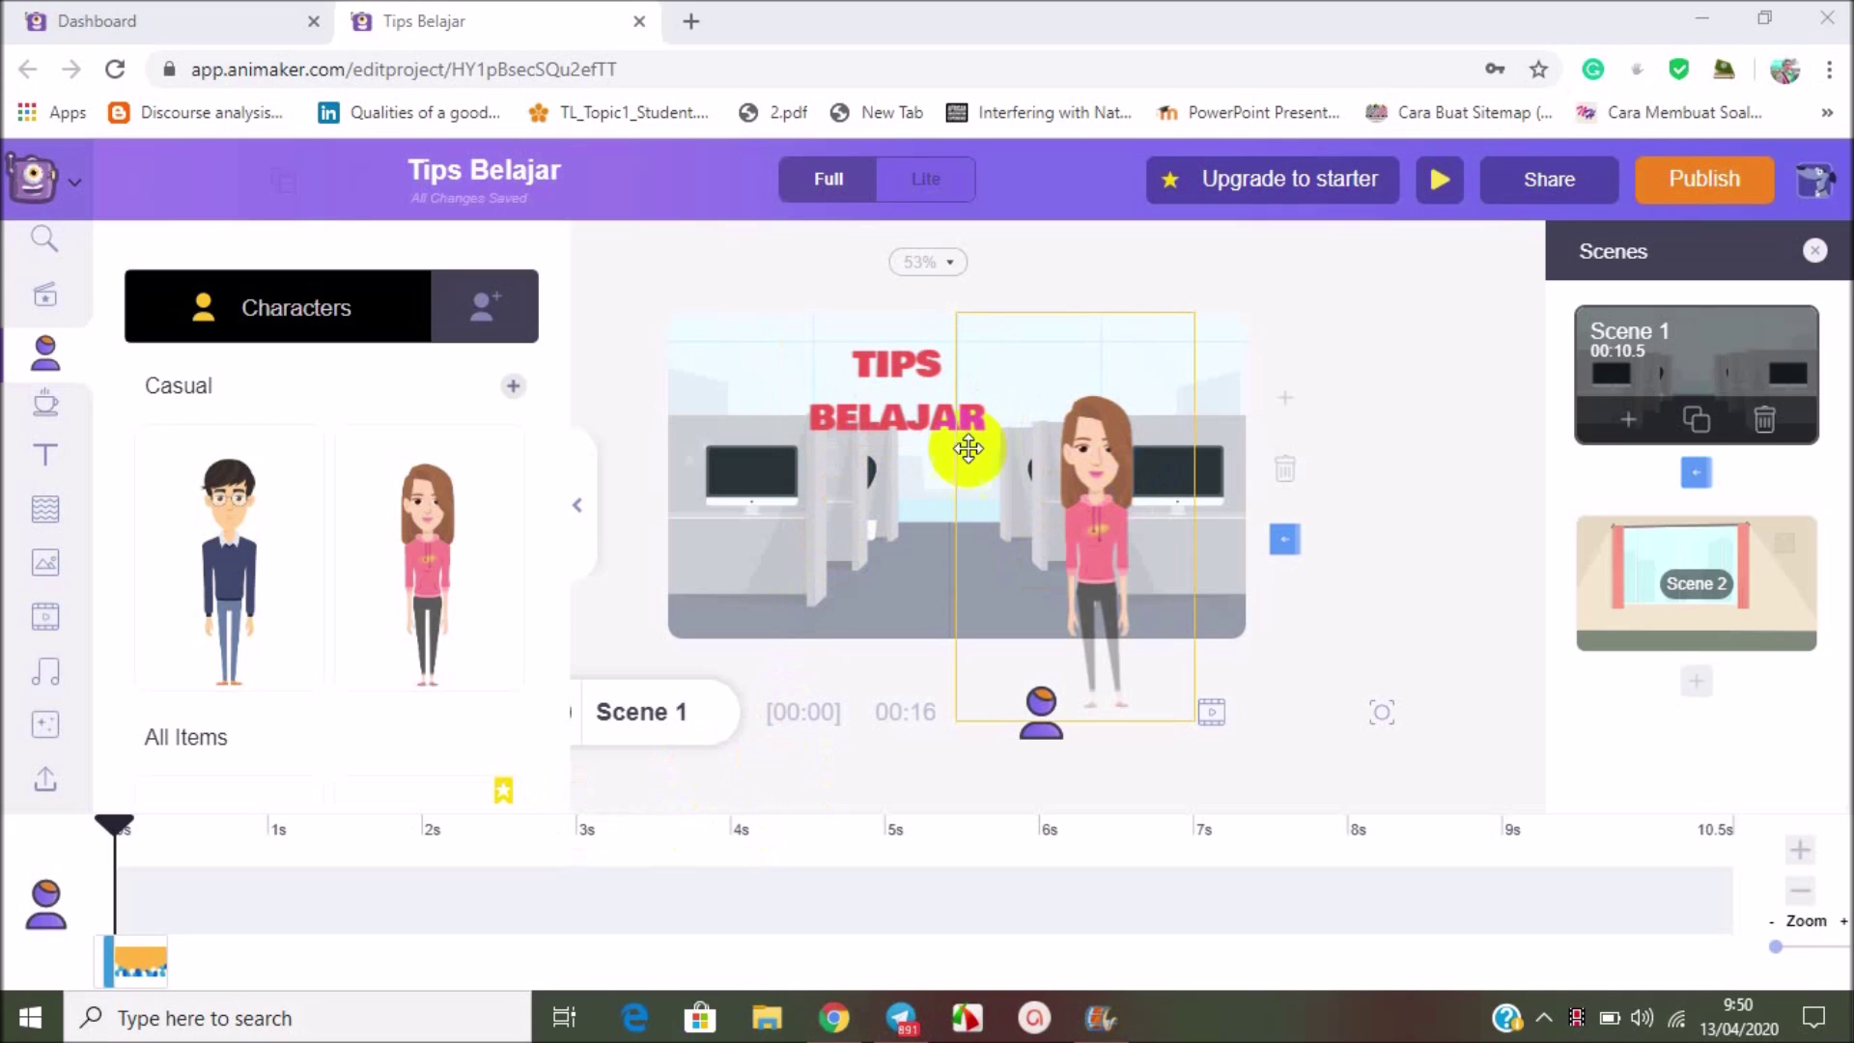
left_click(887, 407)
left_click(1099, 514)
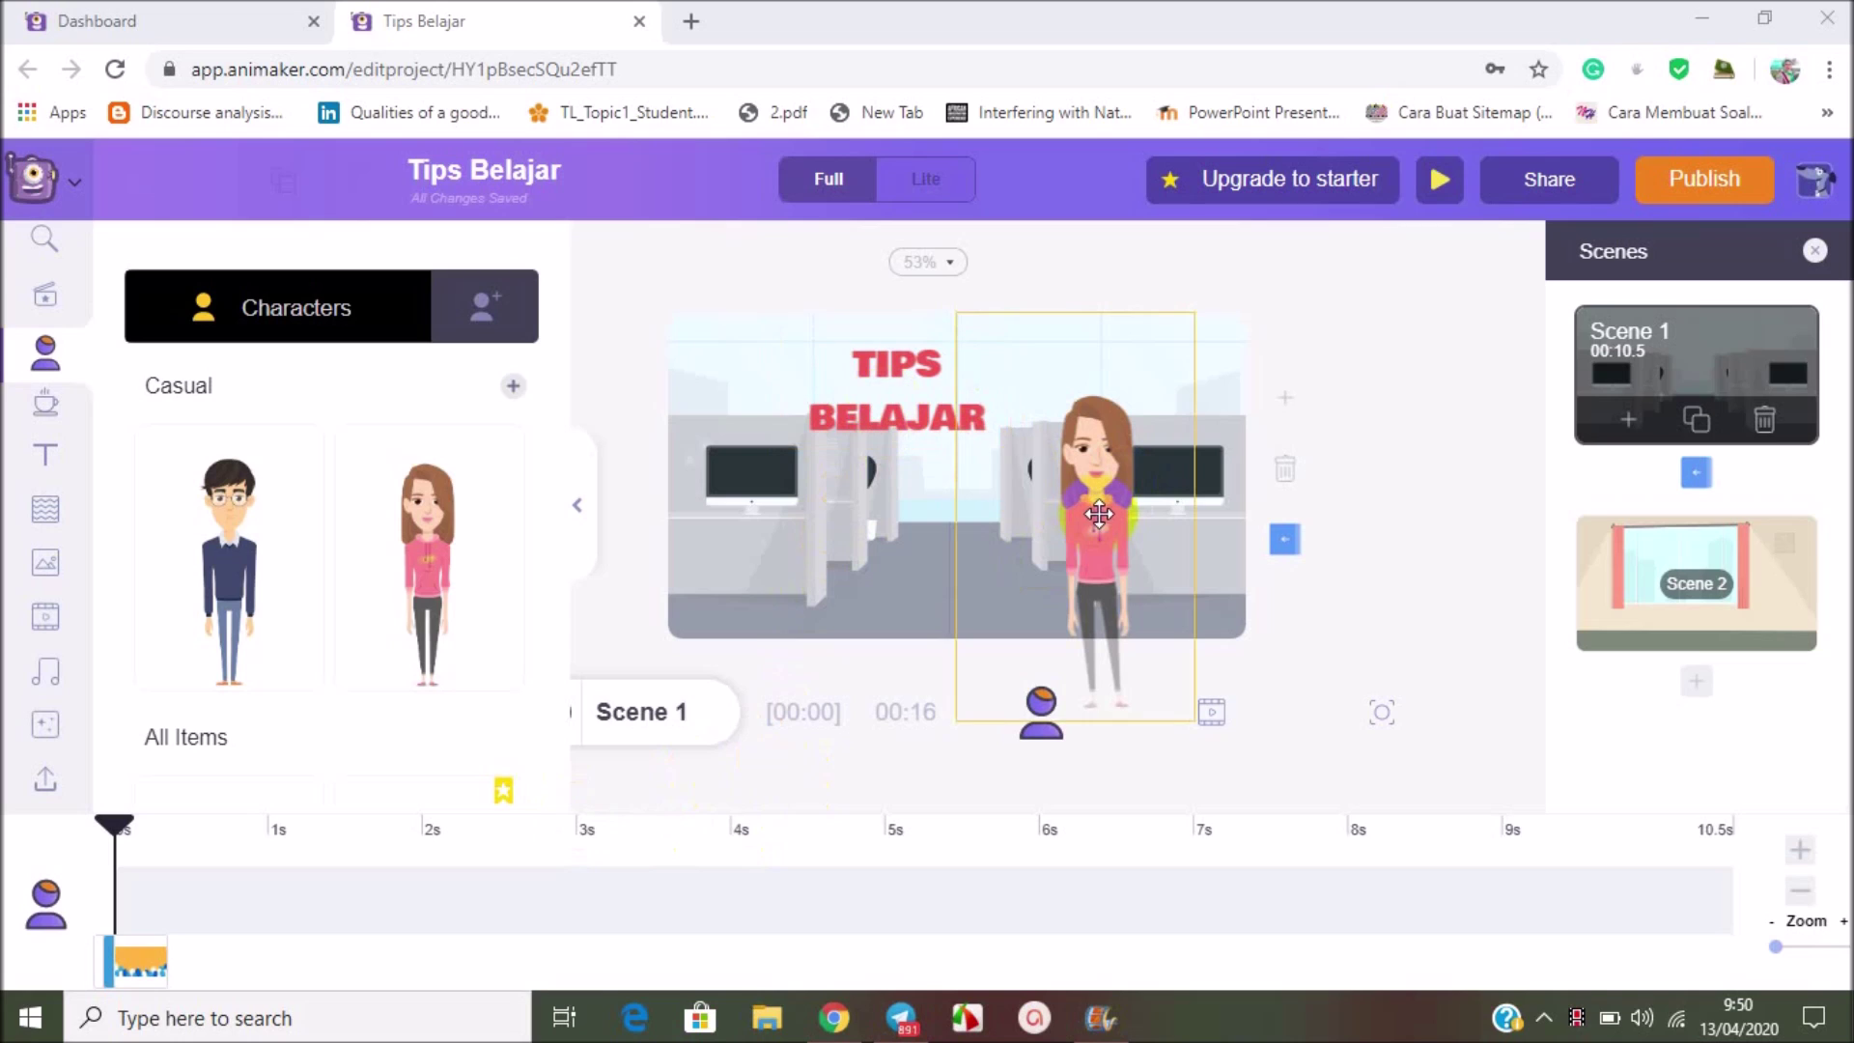
left_click(939, 425)
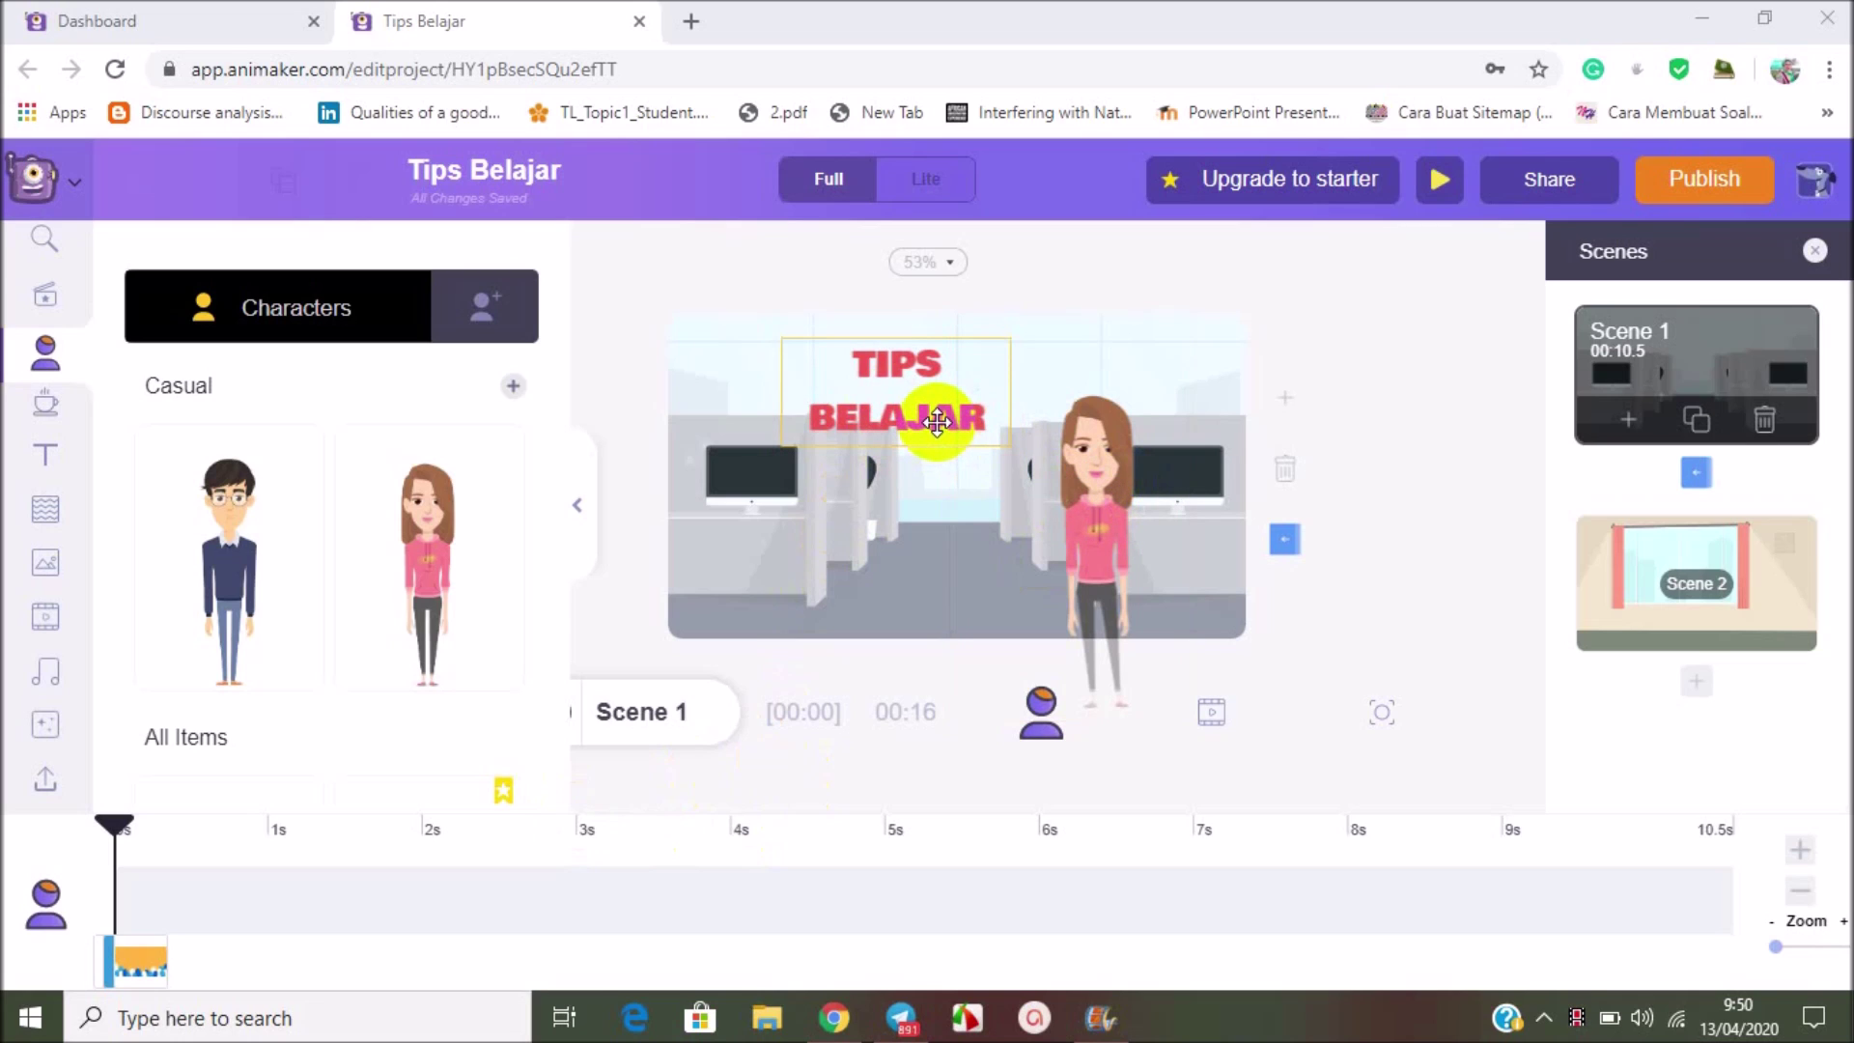
left_click(1084, 493)
left_click(901, 366)
left_click(695, 505)
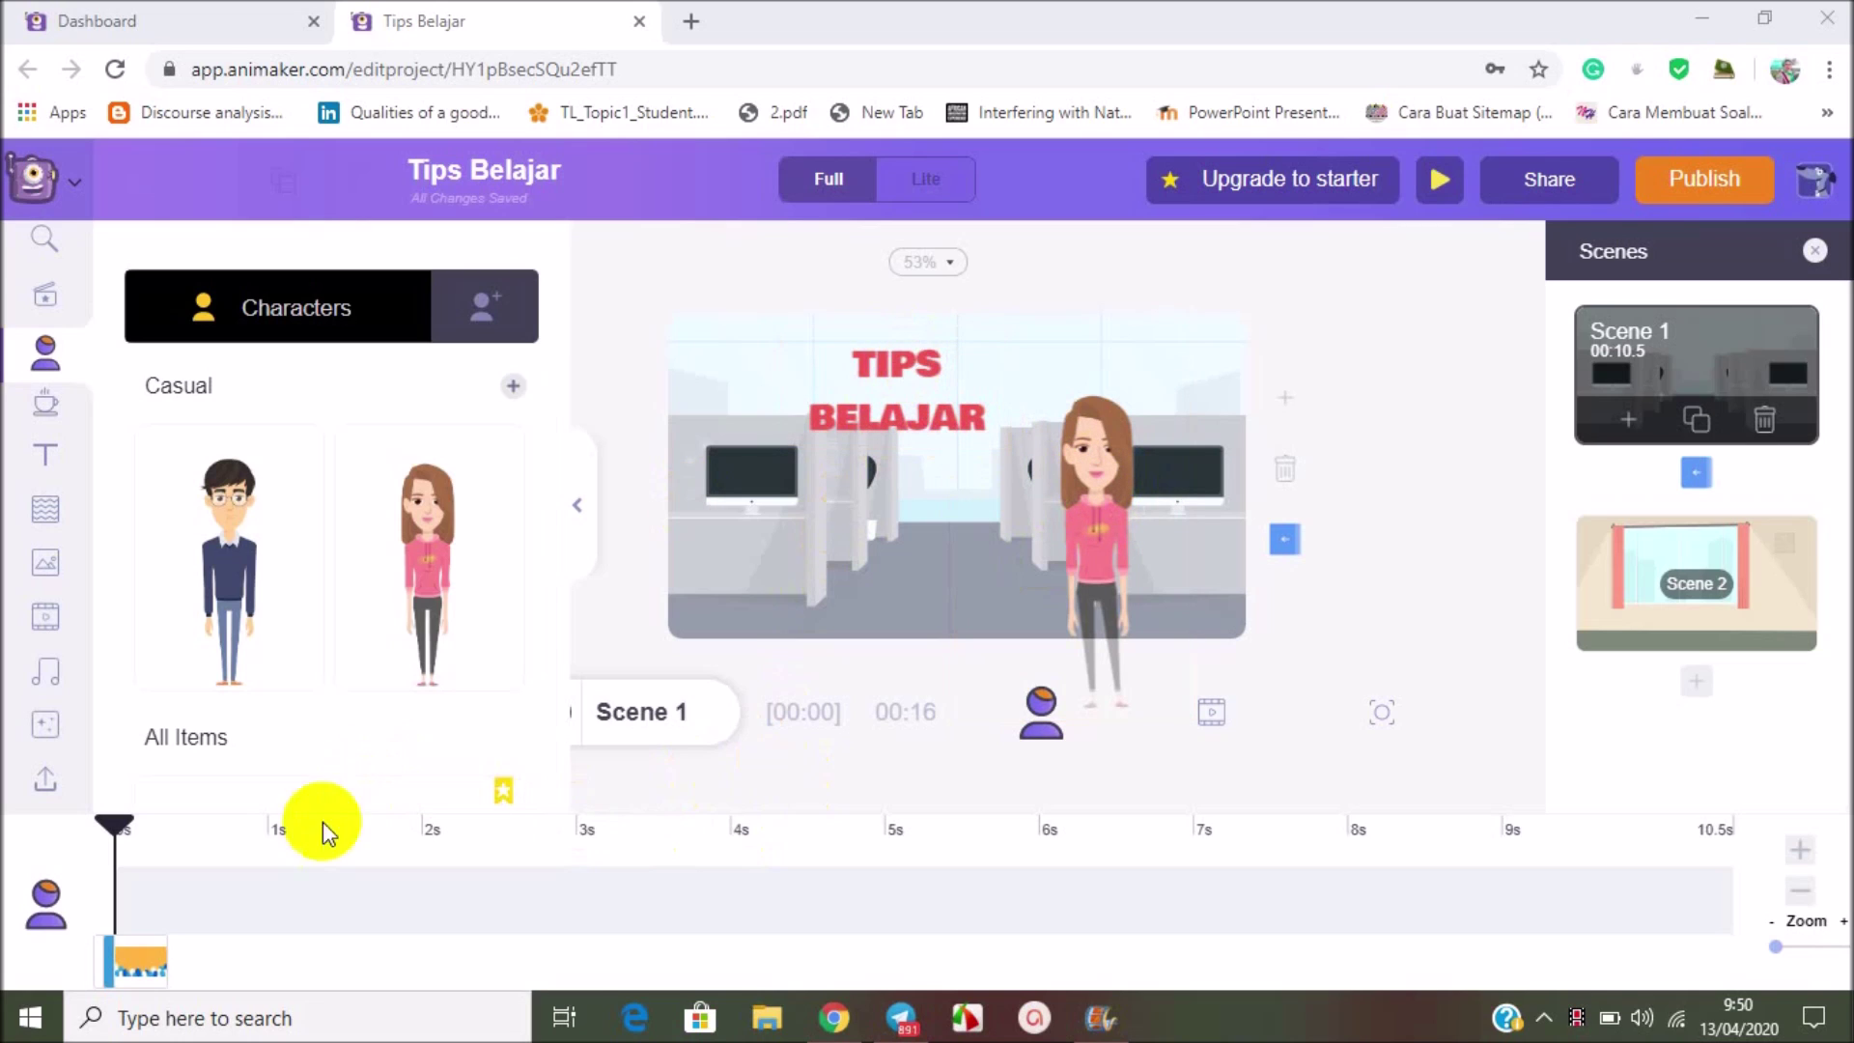
left_click(138, 970)
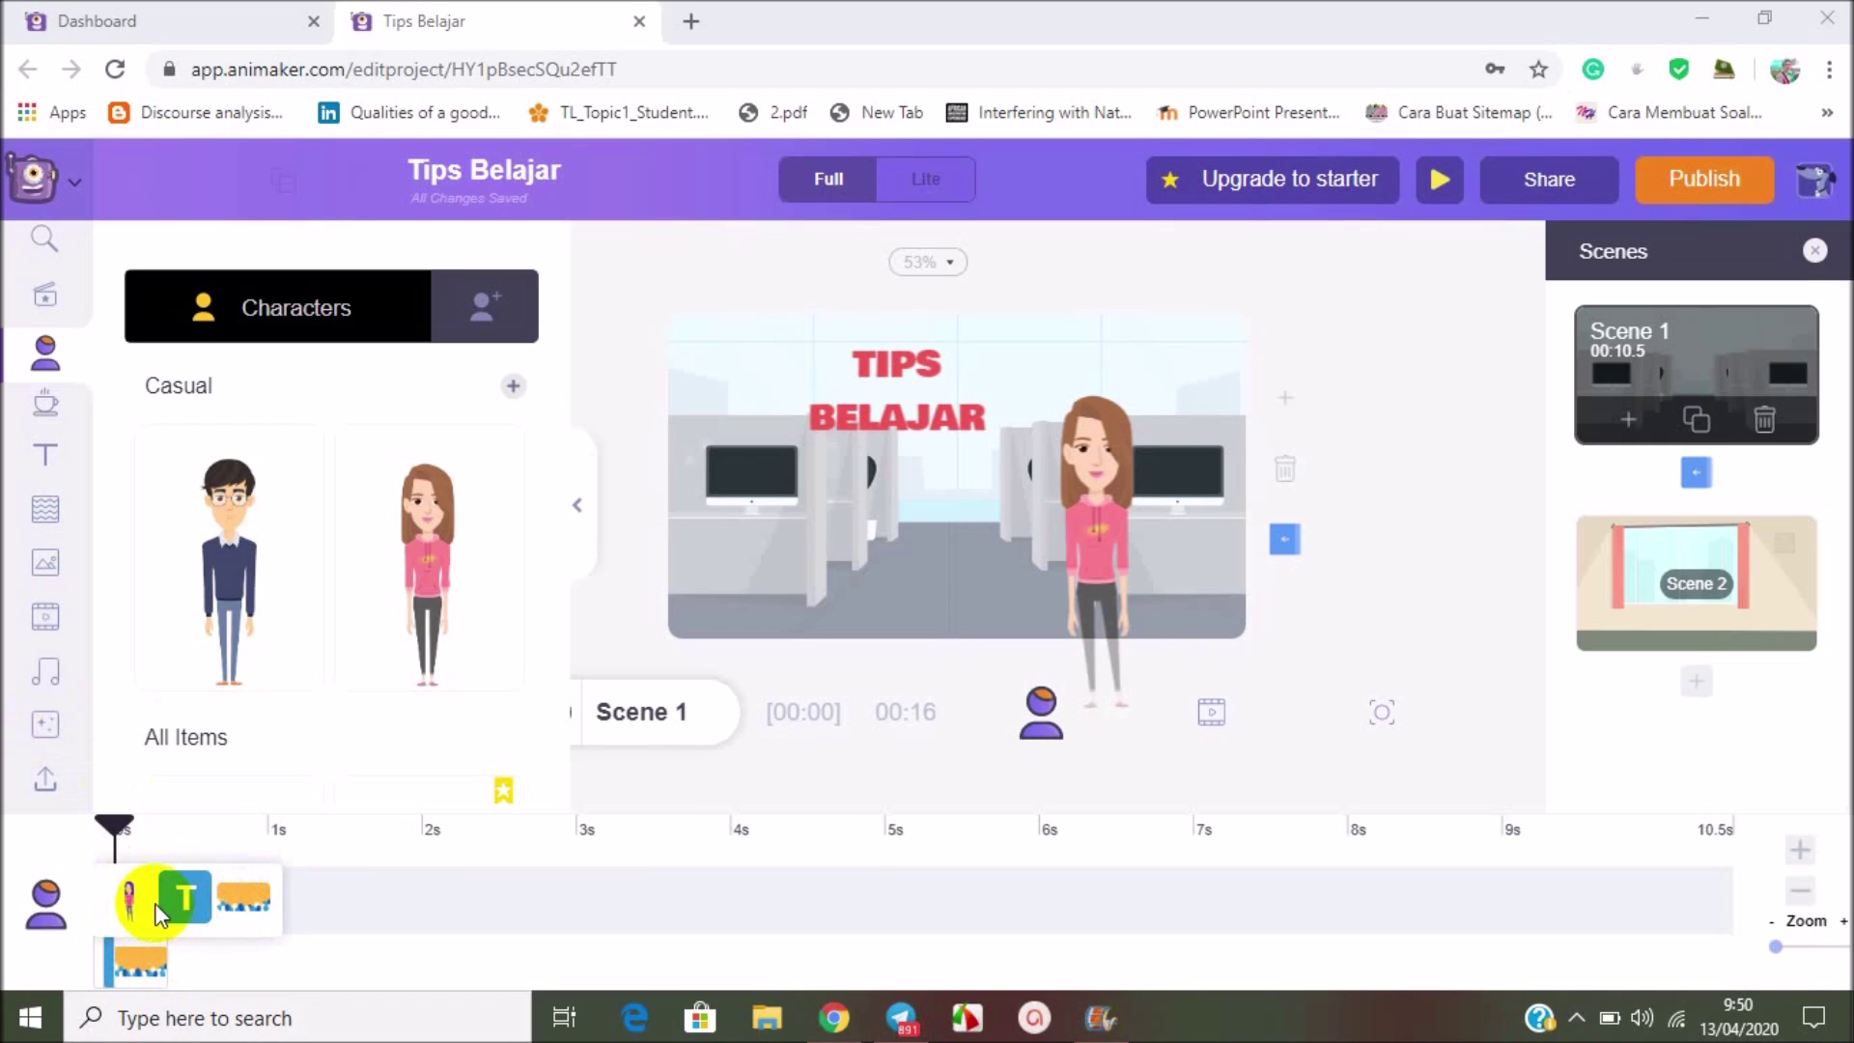
left_click(127, 903)
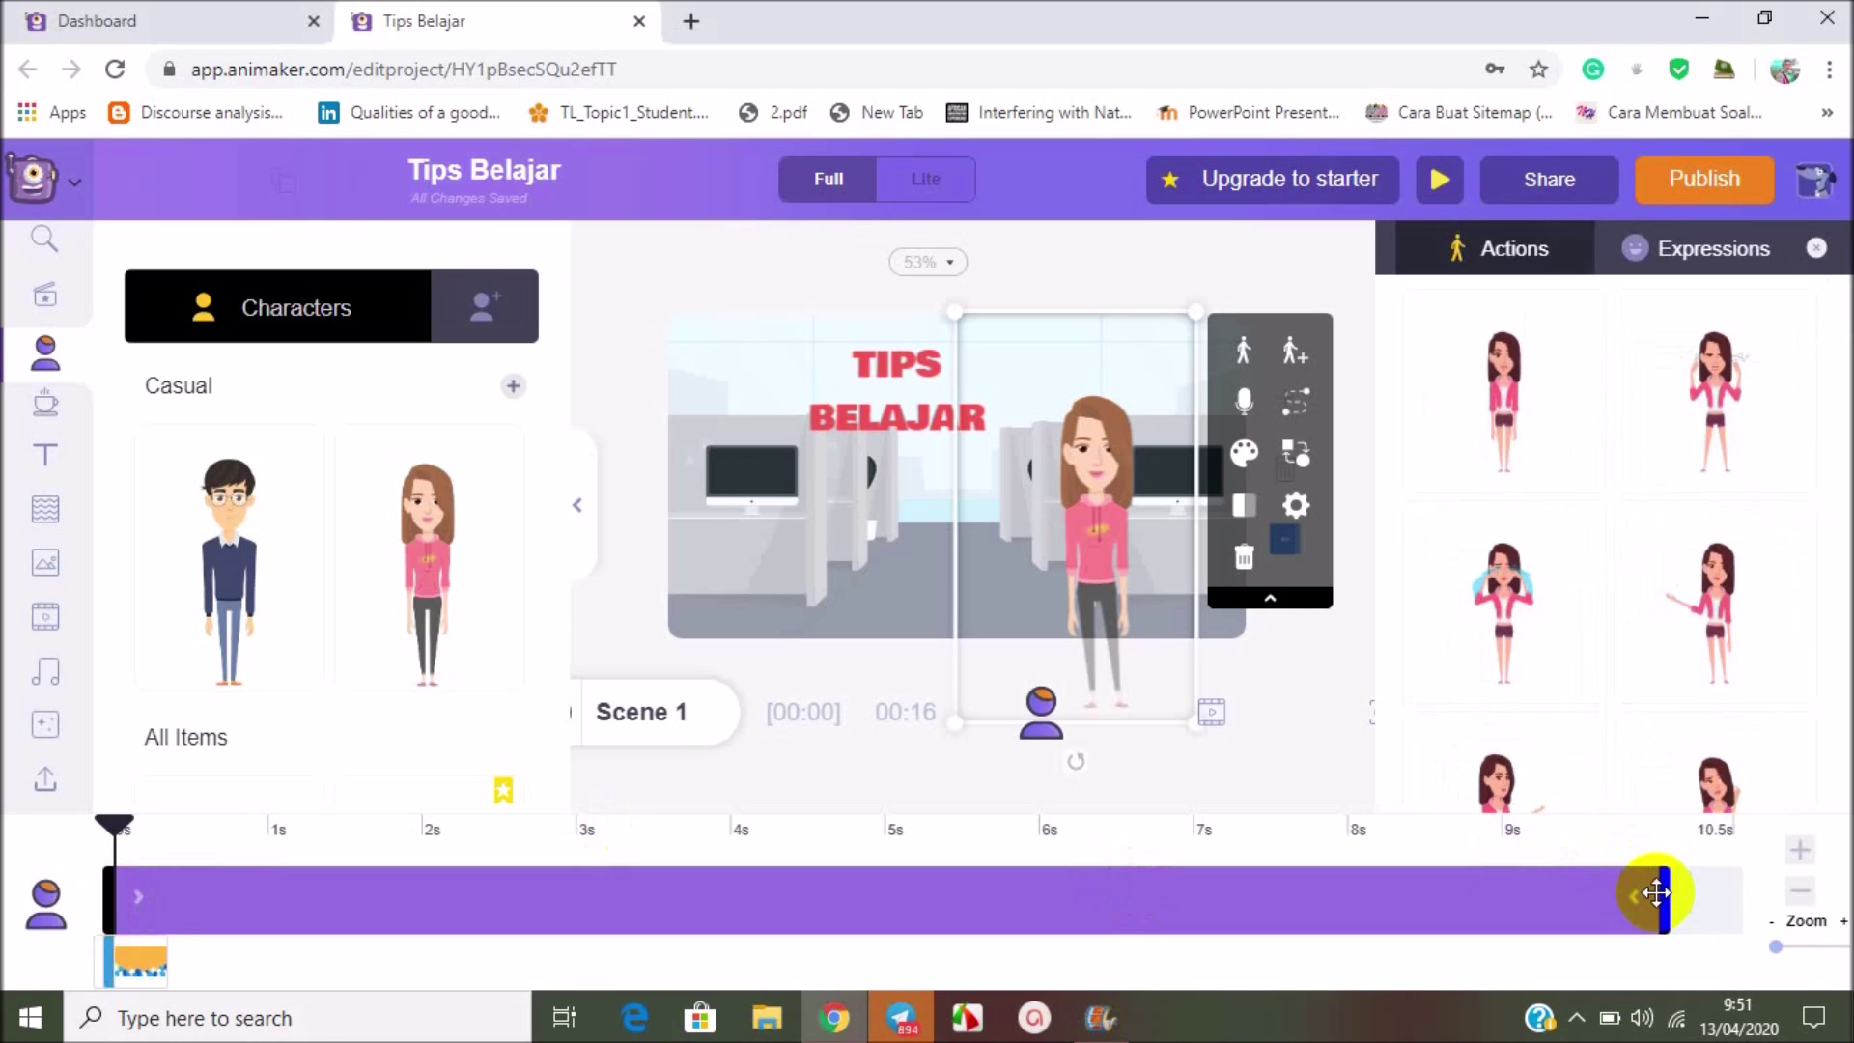
left_click(138, 903)
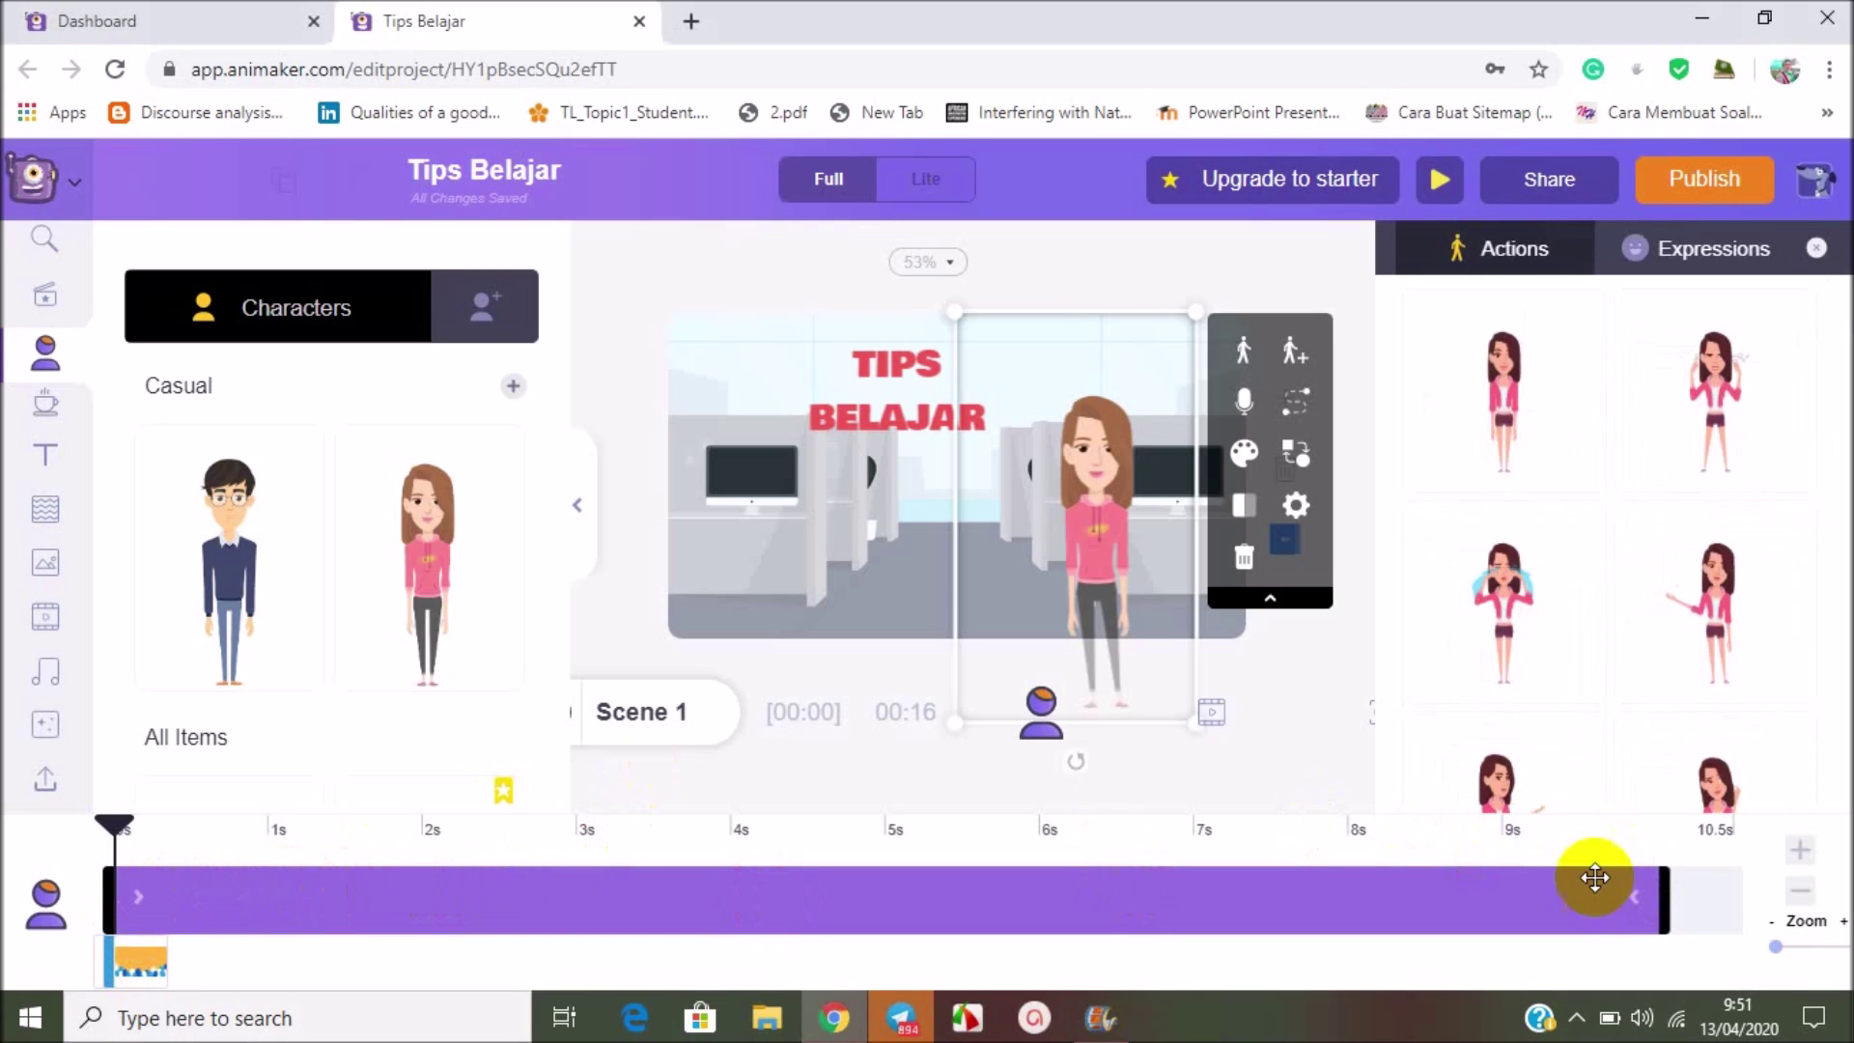
Step: Extend the character's bar to about 10.2 seconds, then select the TIPS BELAJAR text
left_click_drag(1660, 901, 1494, 911)
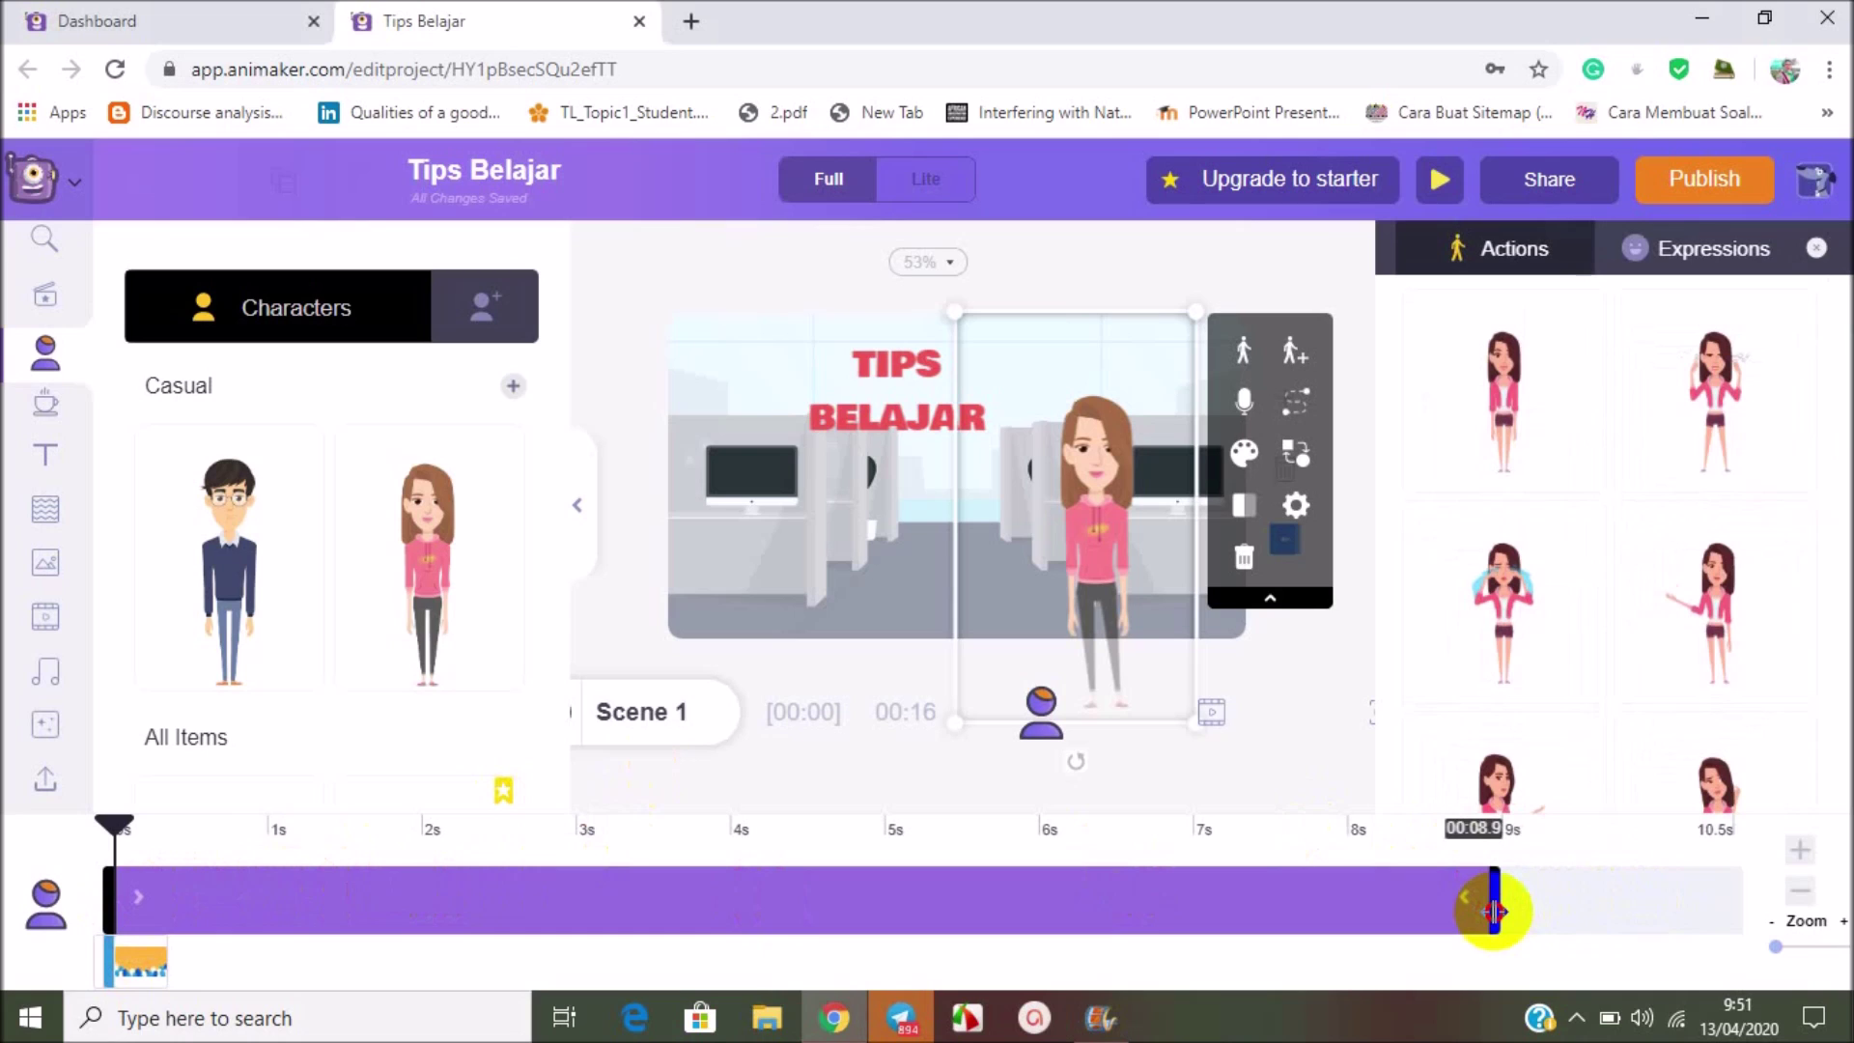
left_click_drag(1493, 911, 1687, 910)
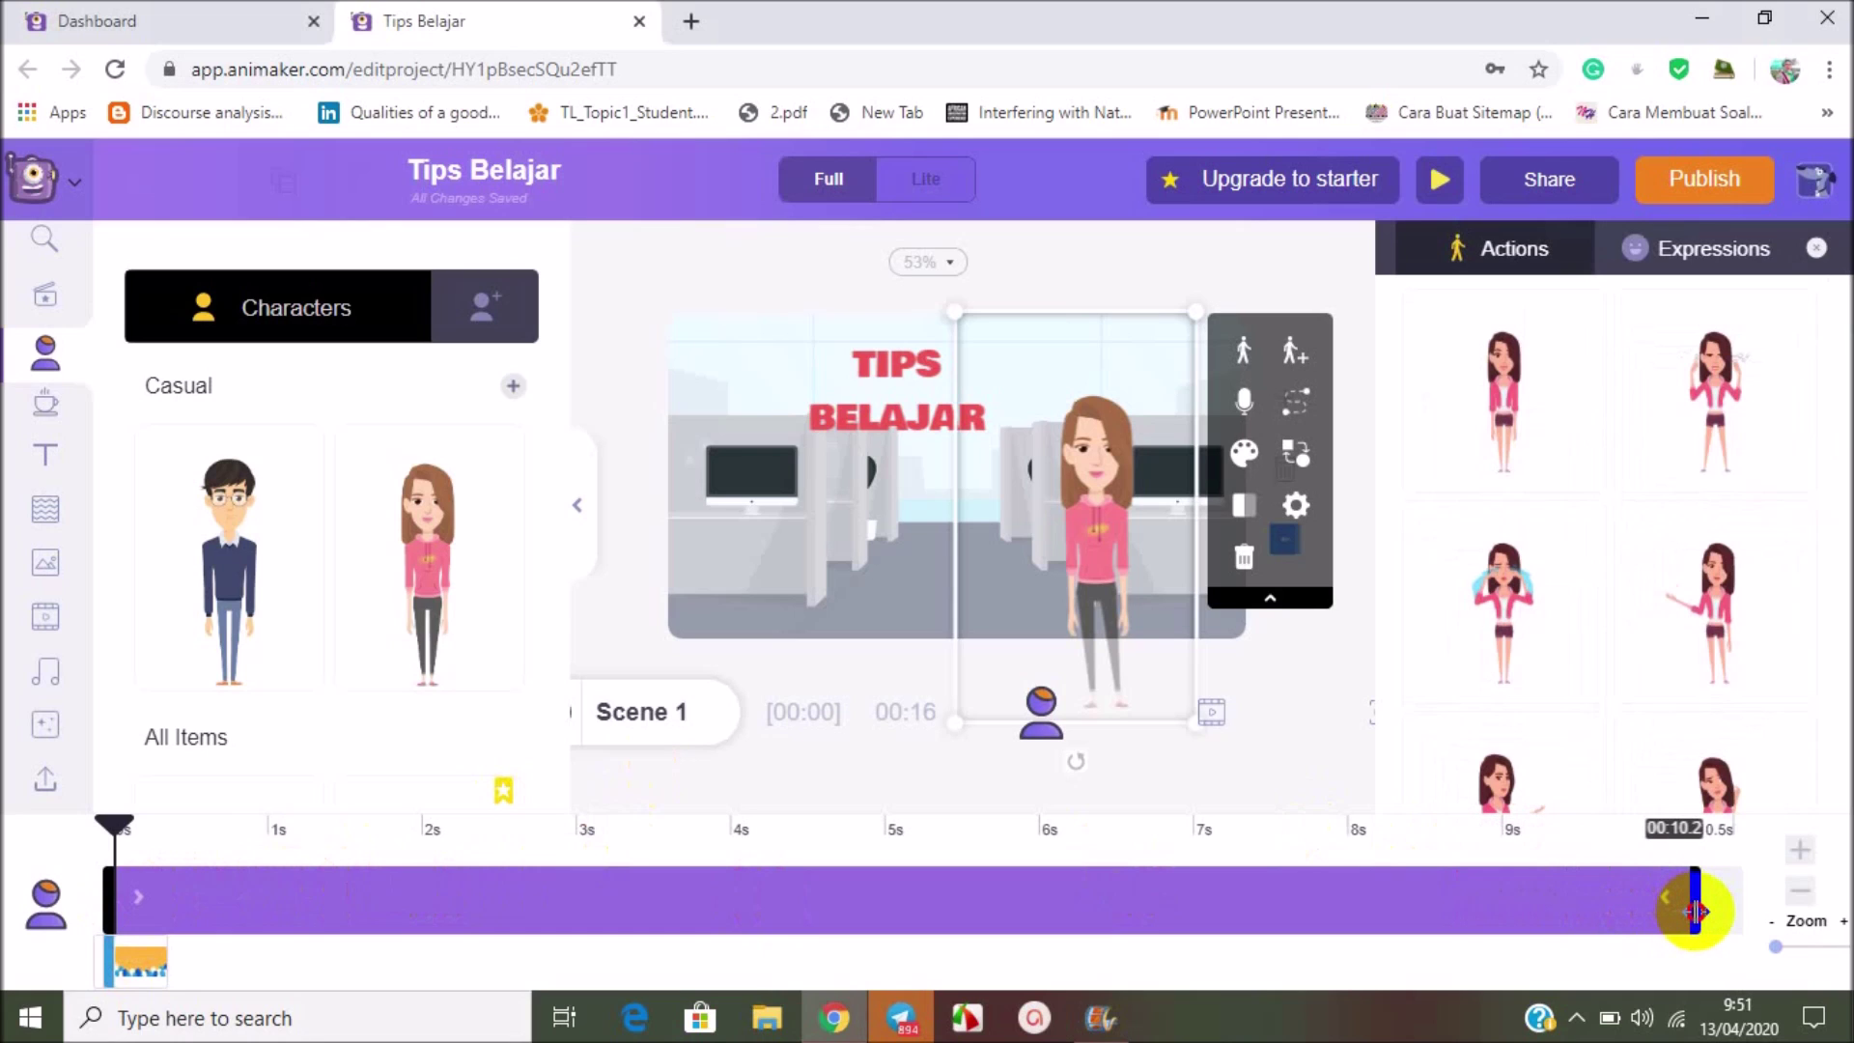
left_click(178, 898)
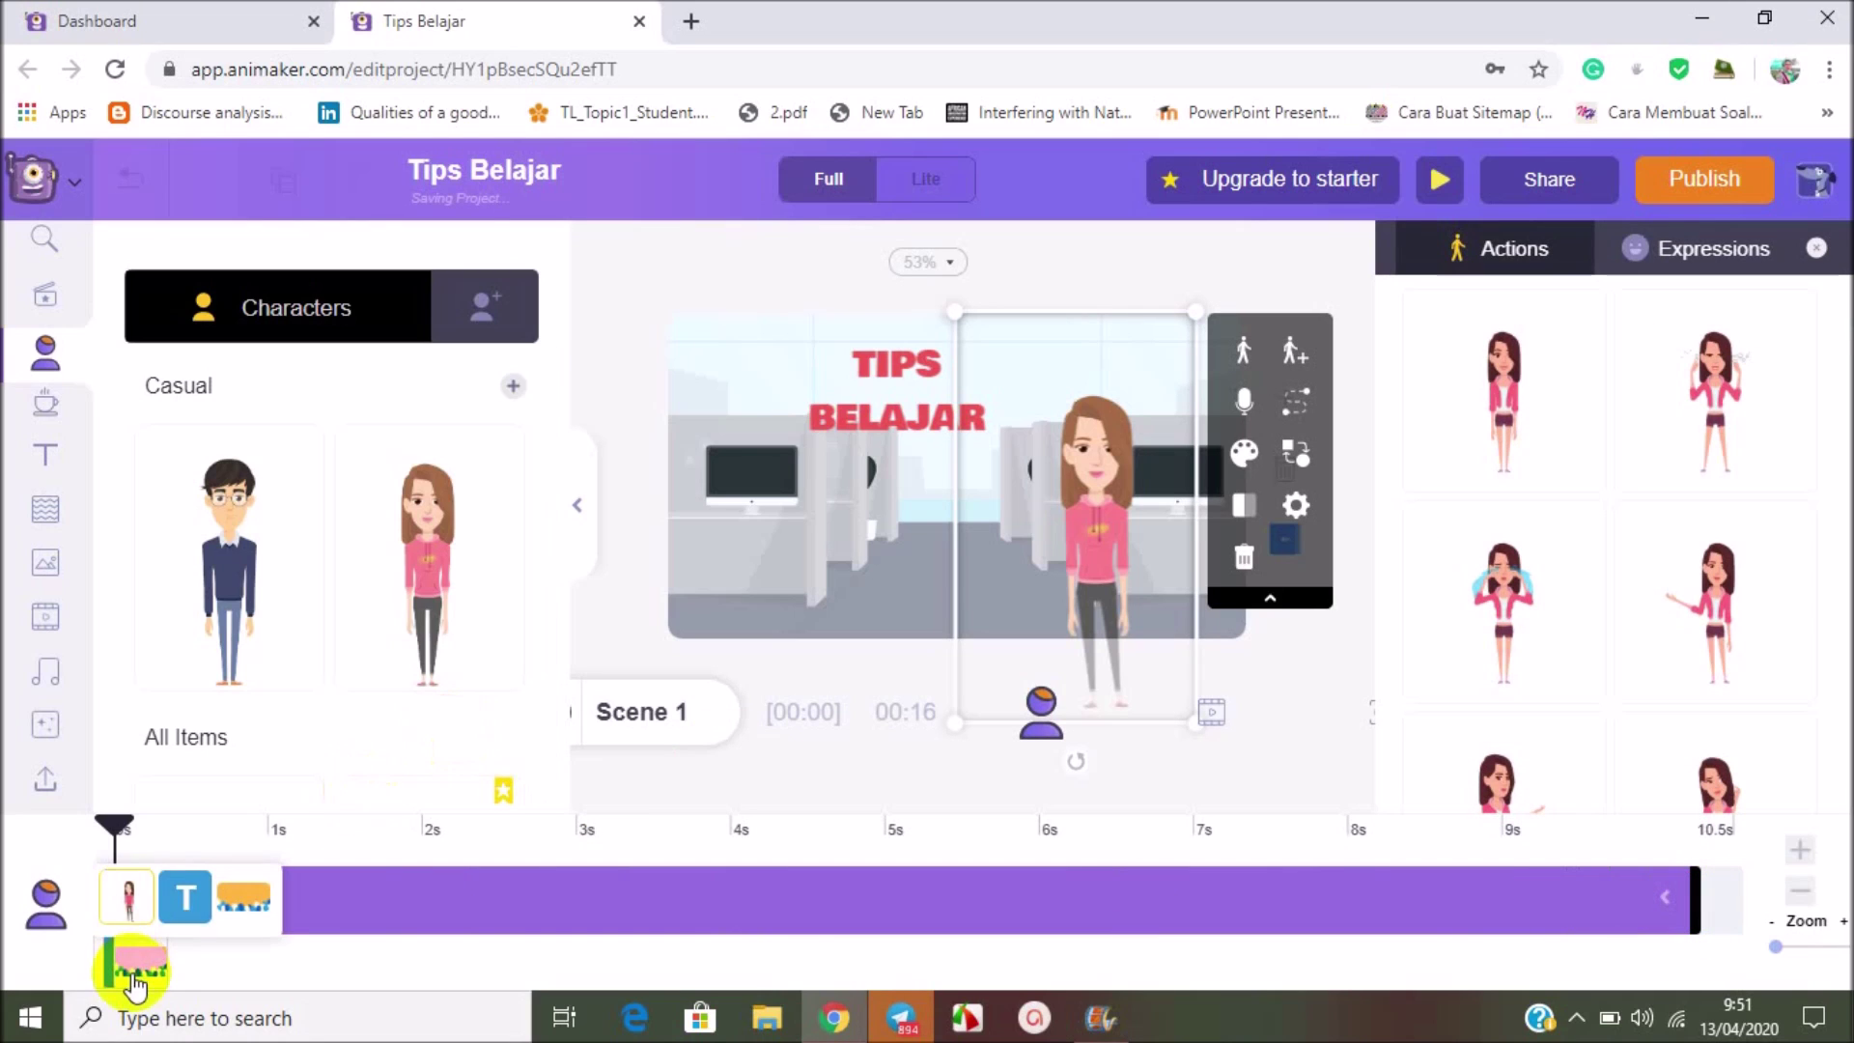
left_click(189, 899)
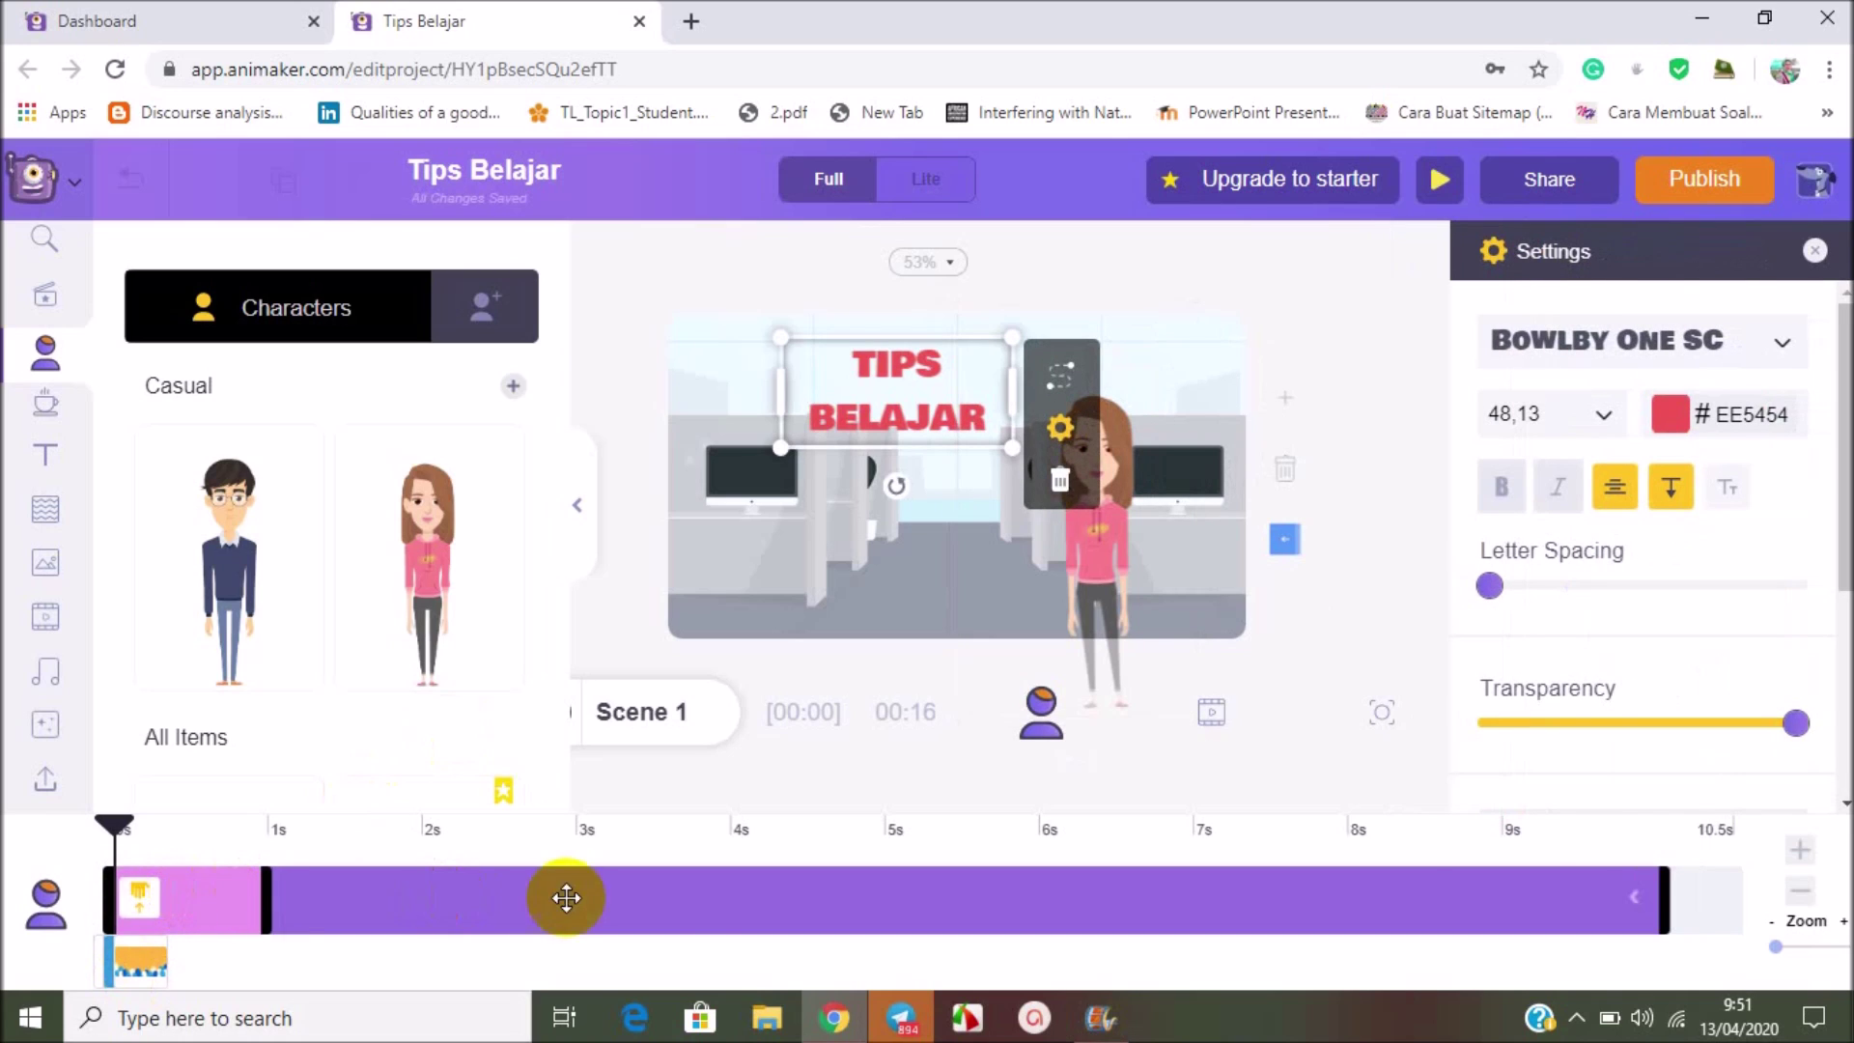
Step: End the TIPS BELAJAR title at 9.4 seconds and start the background at about 0.5 seconds
left_click_drag(1662, 907, 1574, 907)
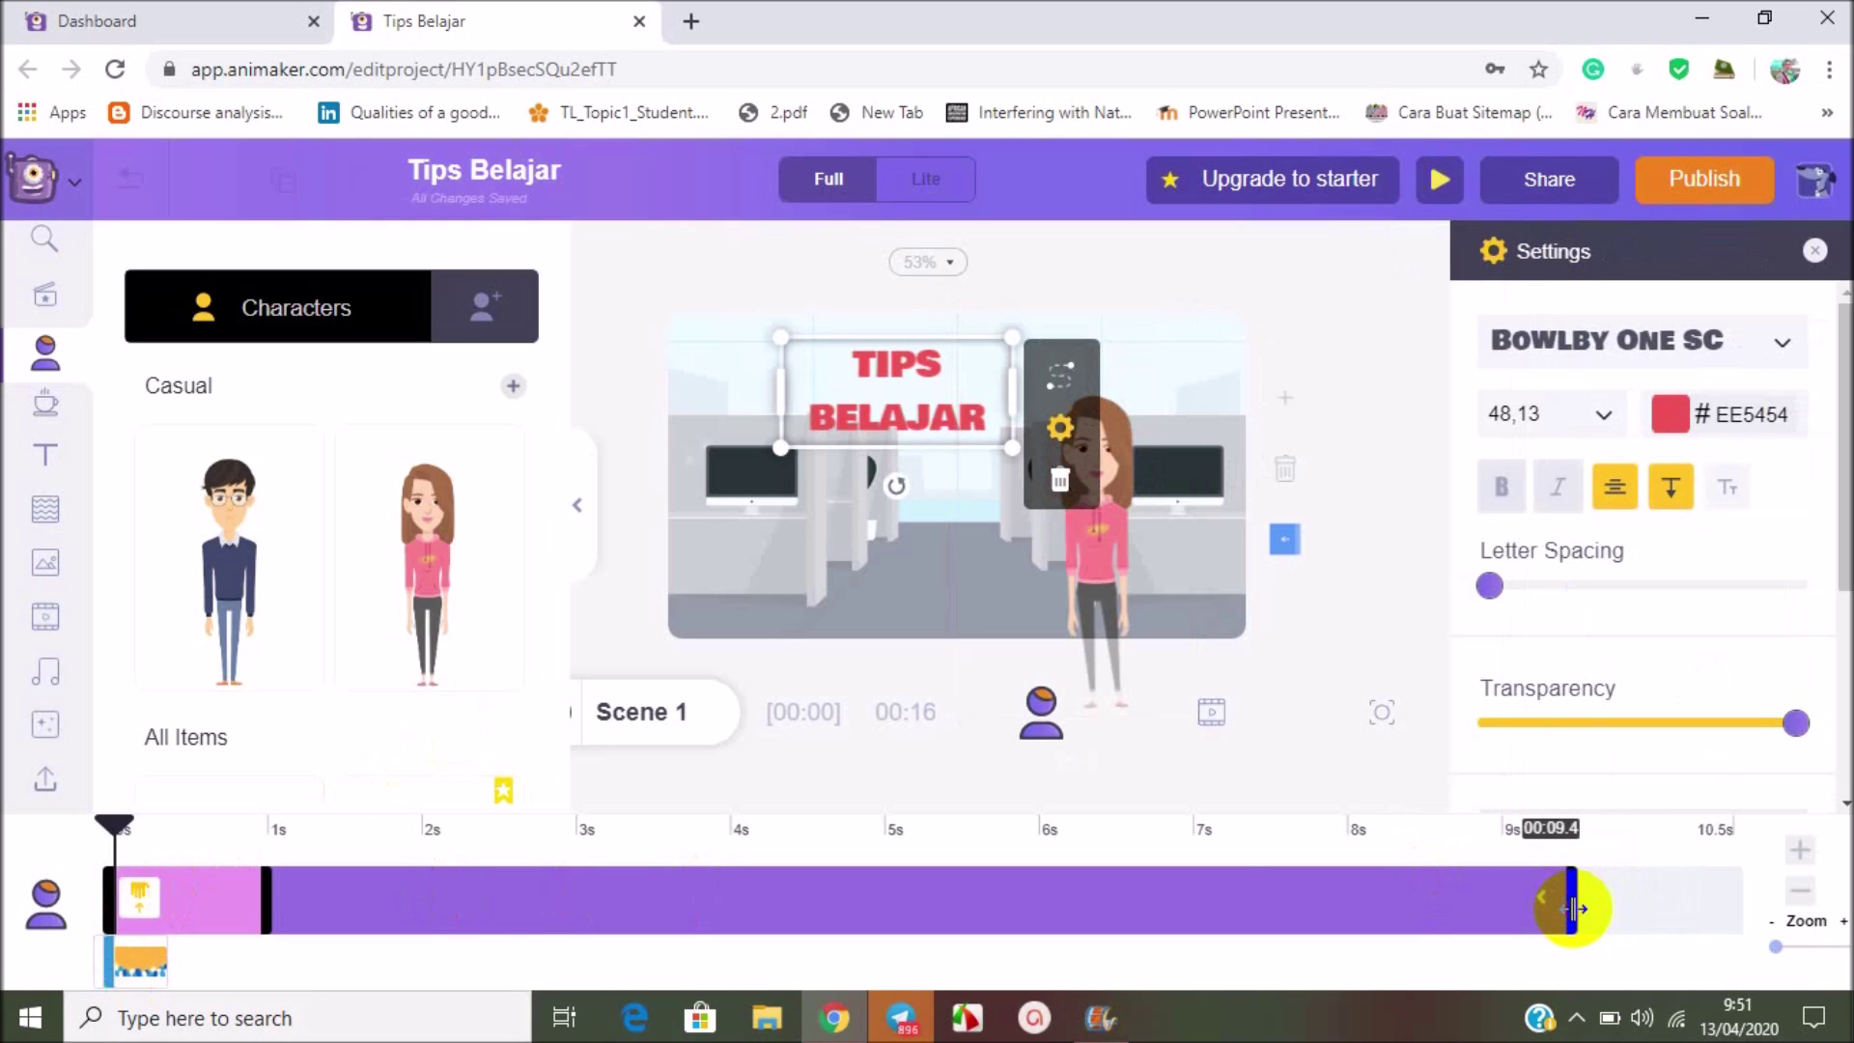
mouse_move(143, 970)
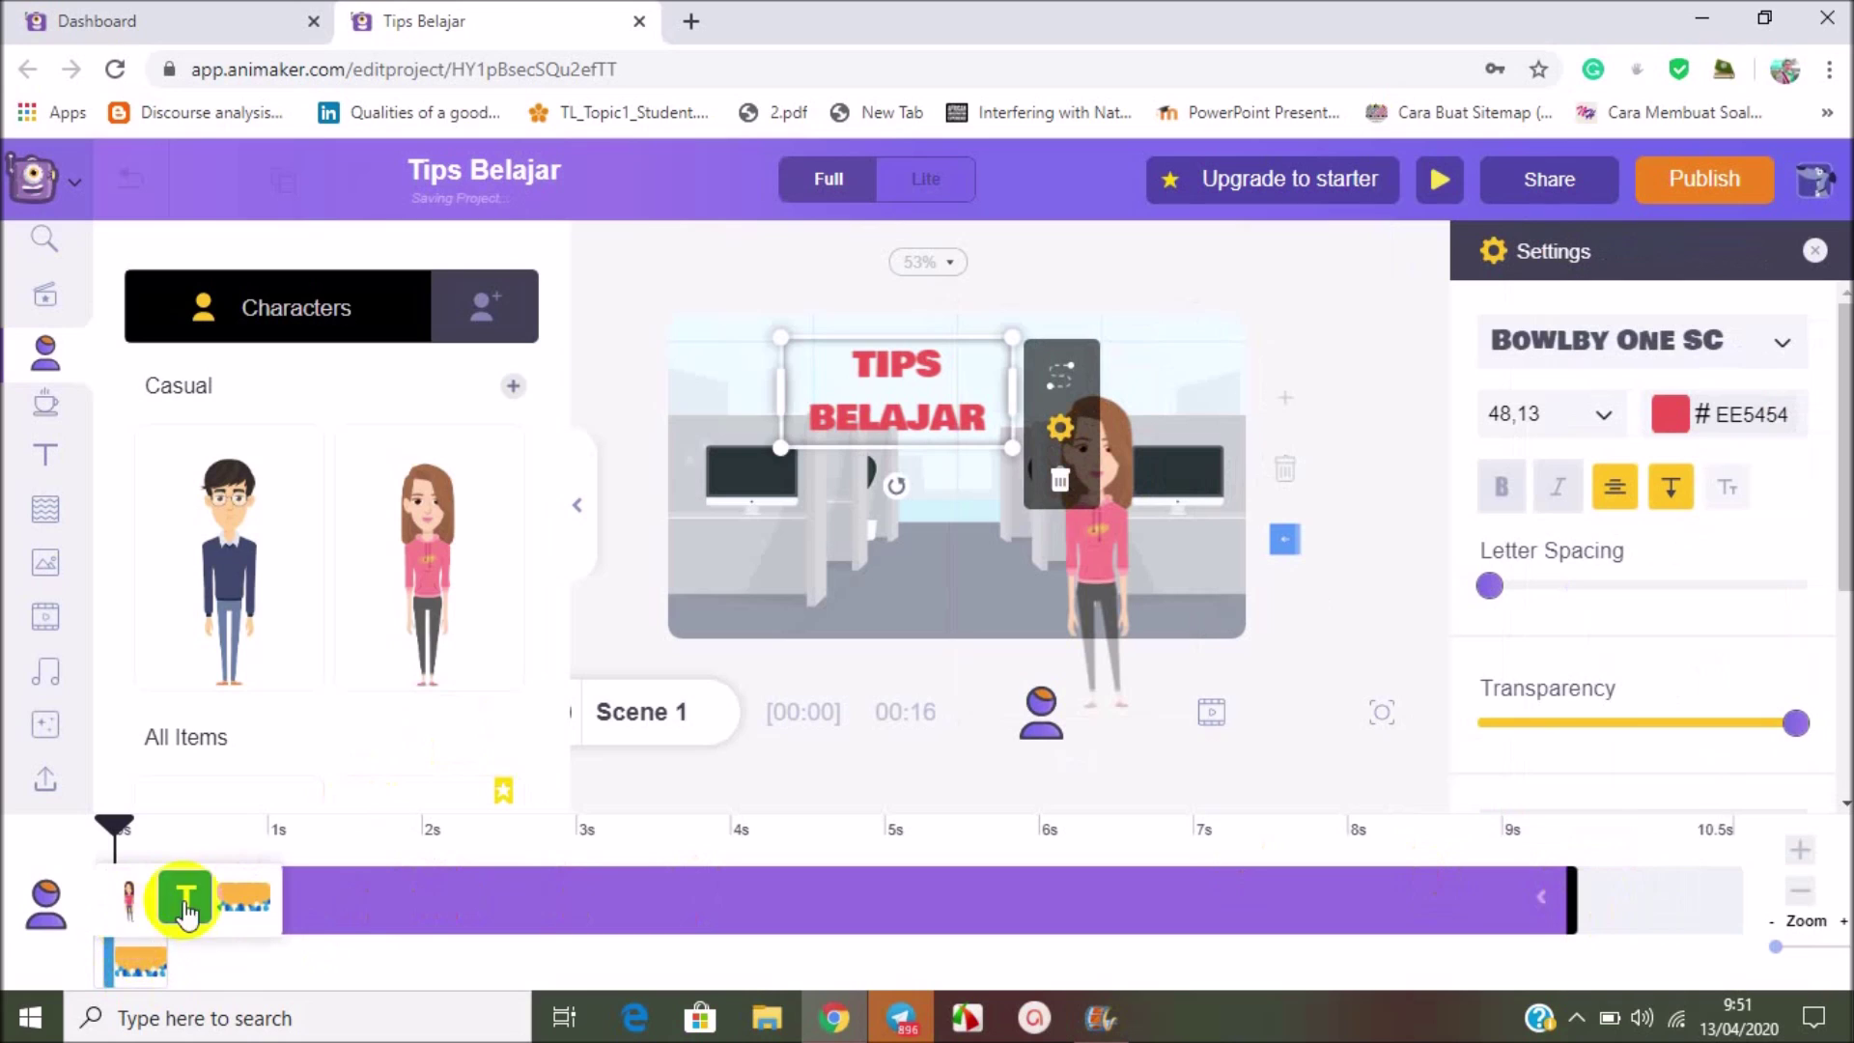
left_click(249, 897)
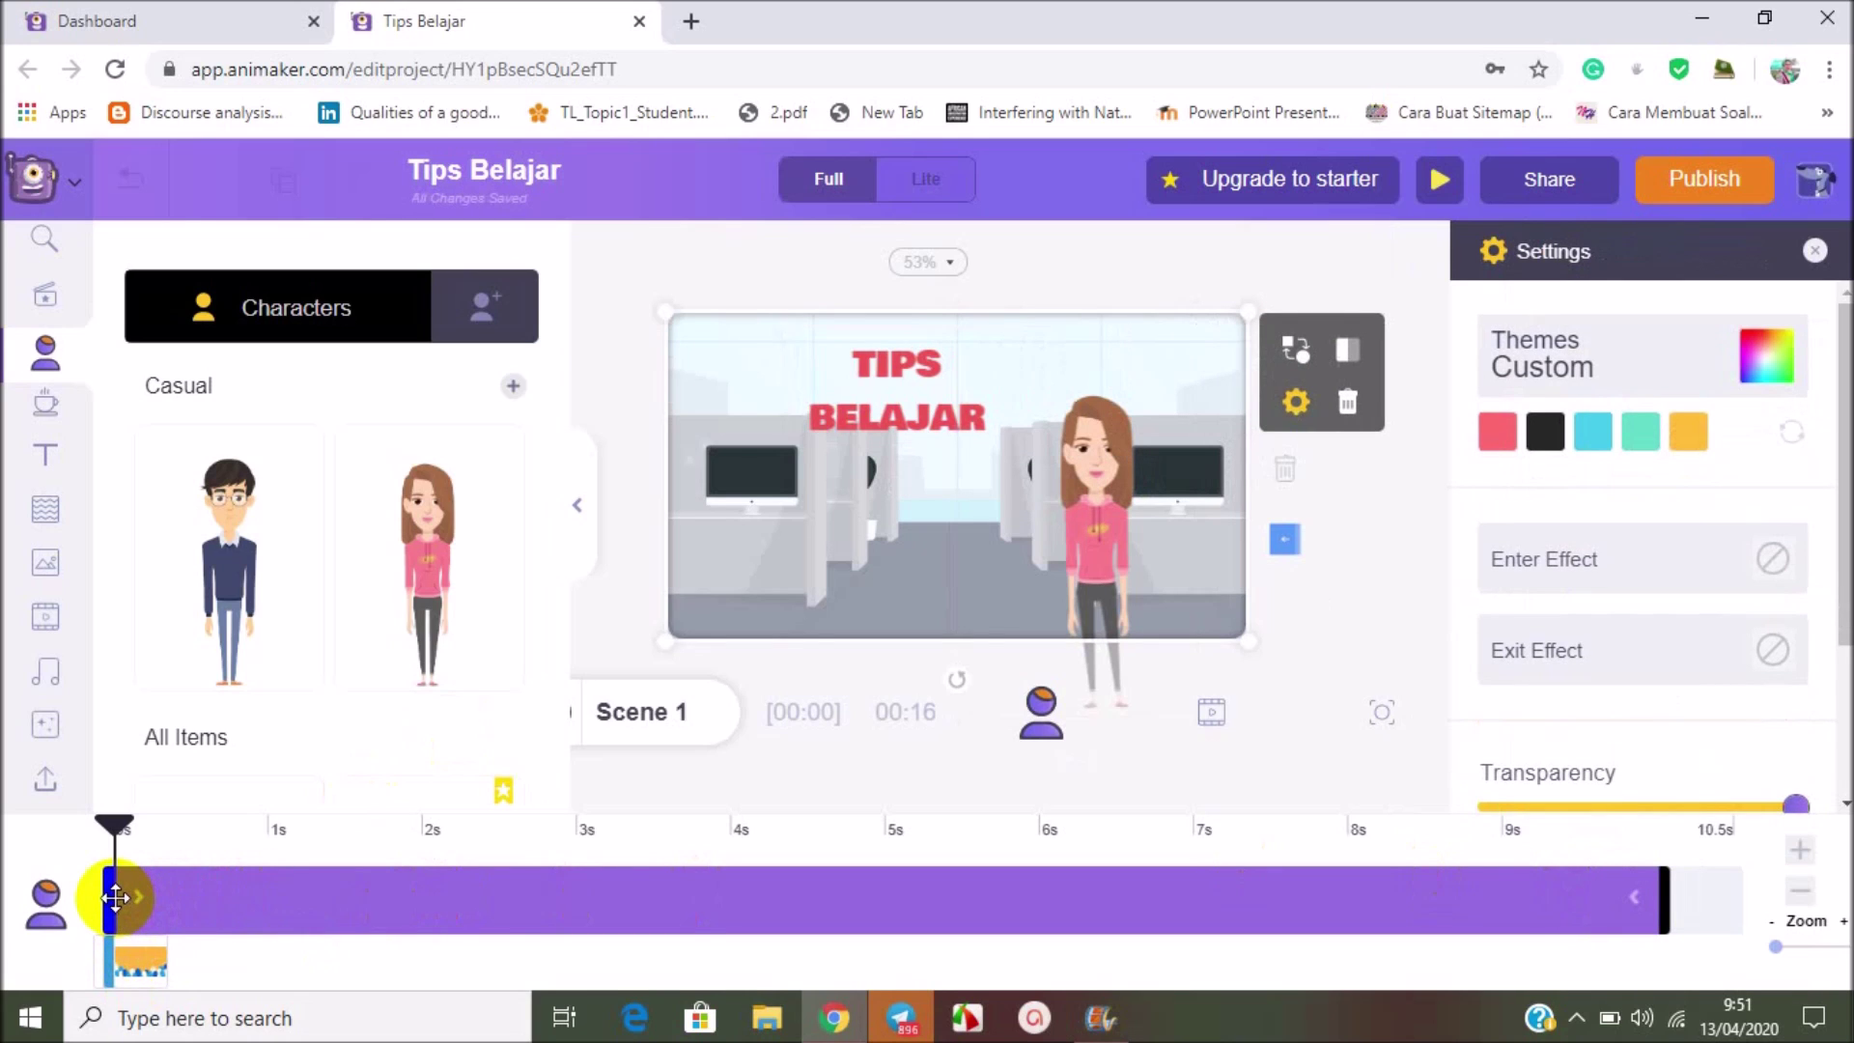
left_click_drag(112, 897, 199, 904)
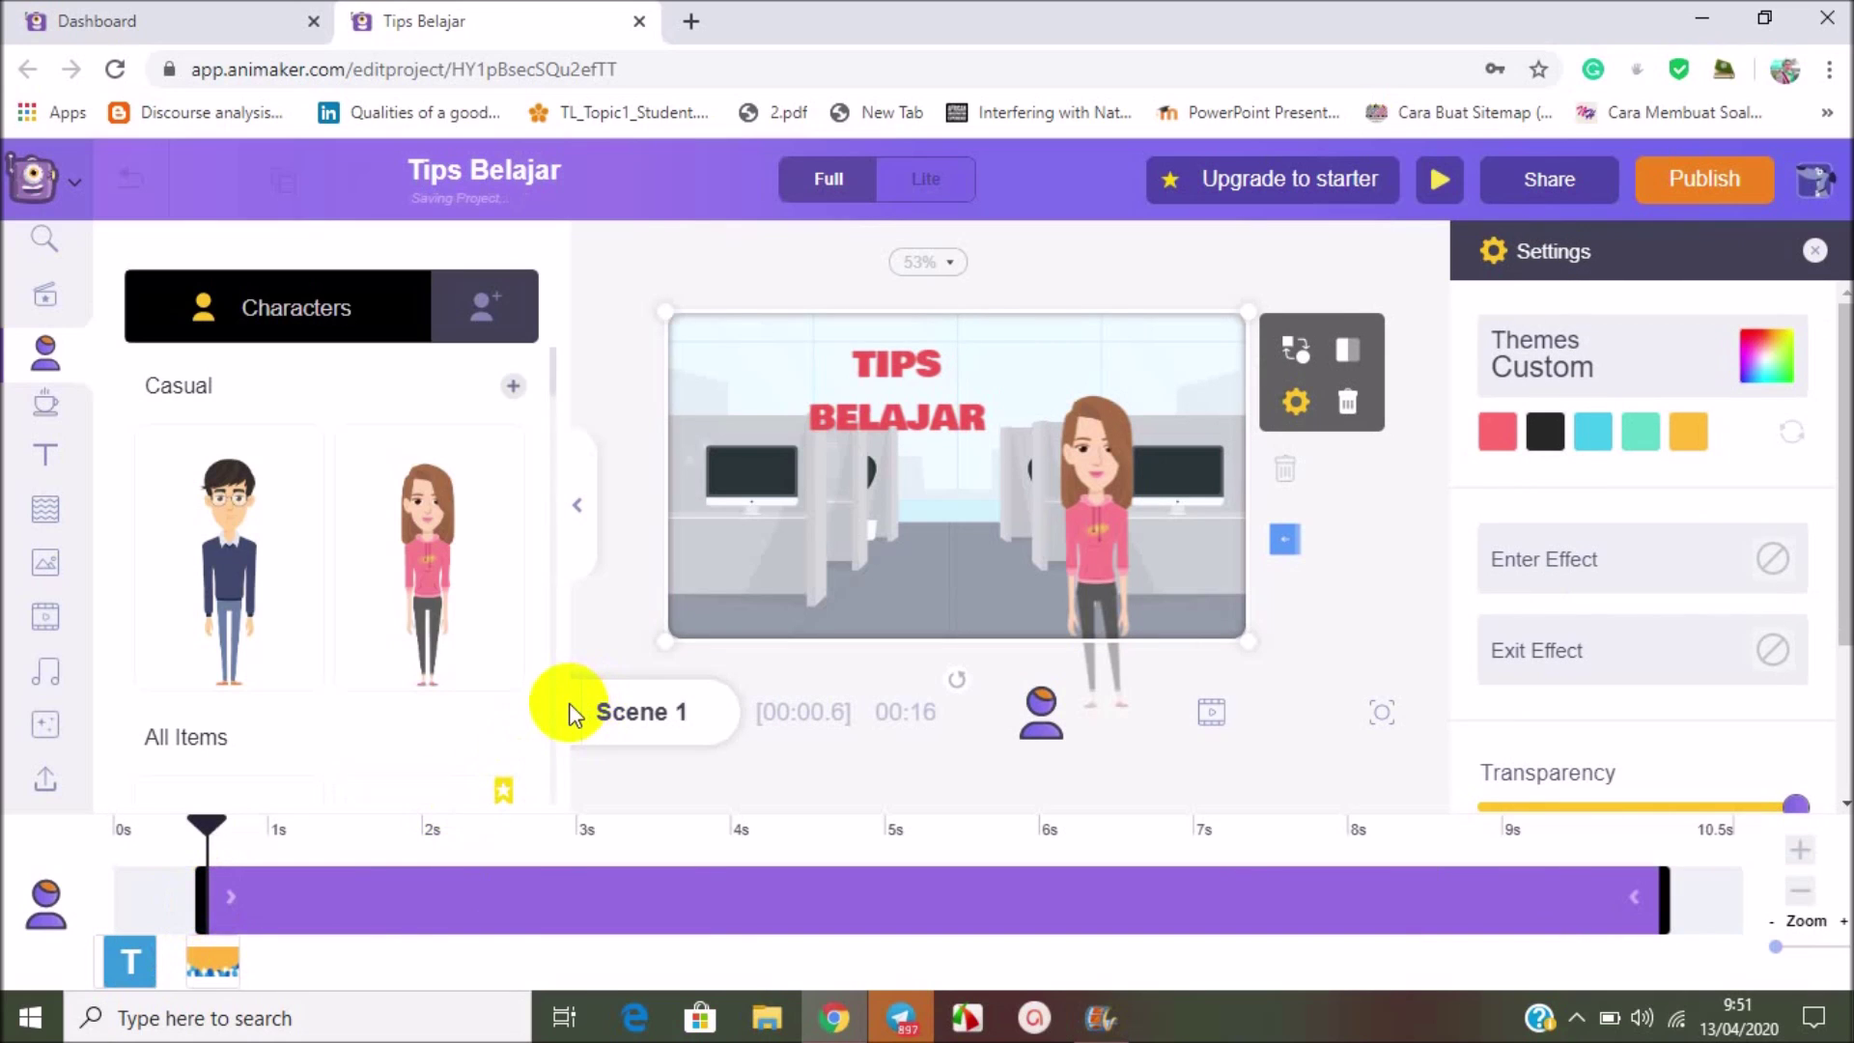
Step: Hide the character panel, play a preview of Scene 1, then stop it
left_click(584, 549)
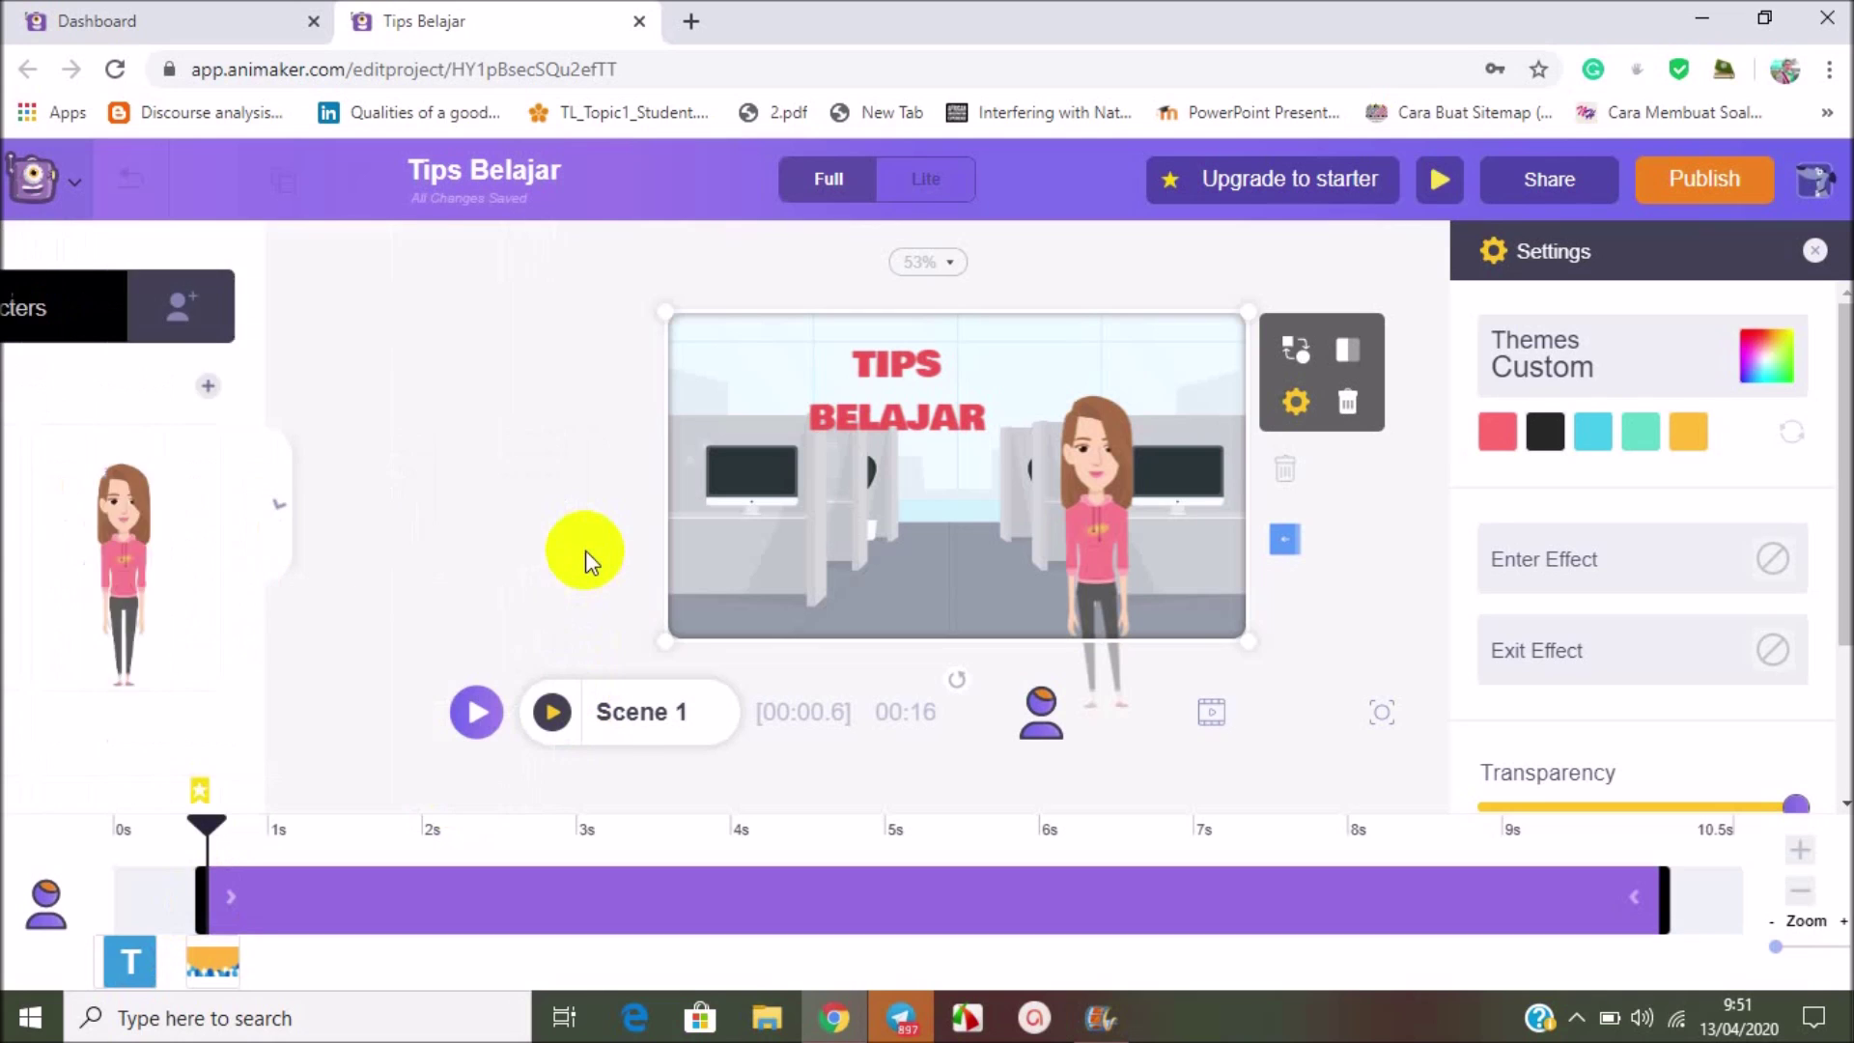
left_click(477, 714)
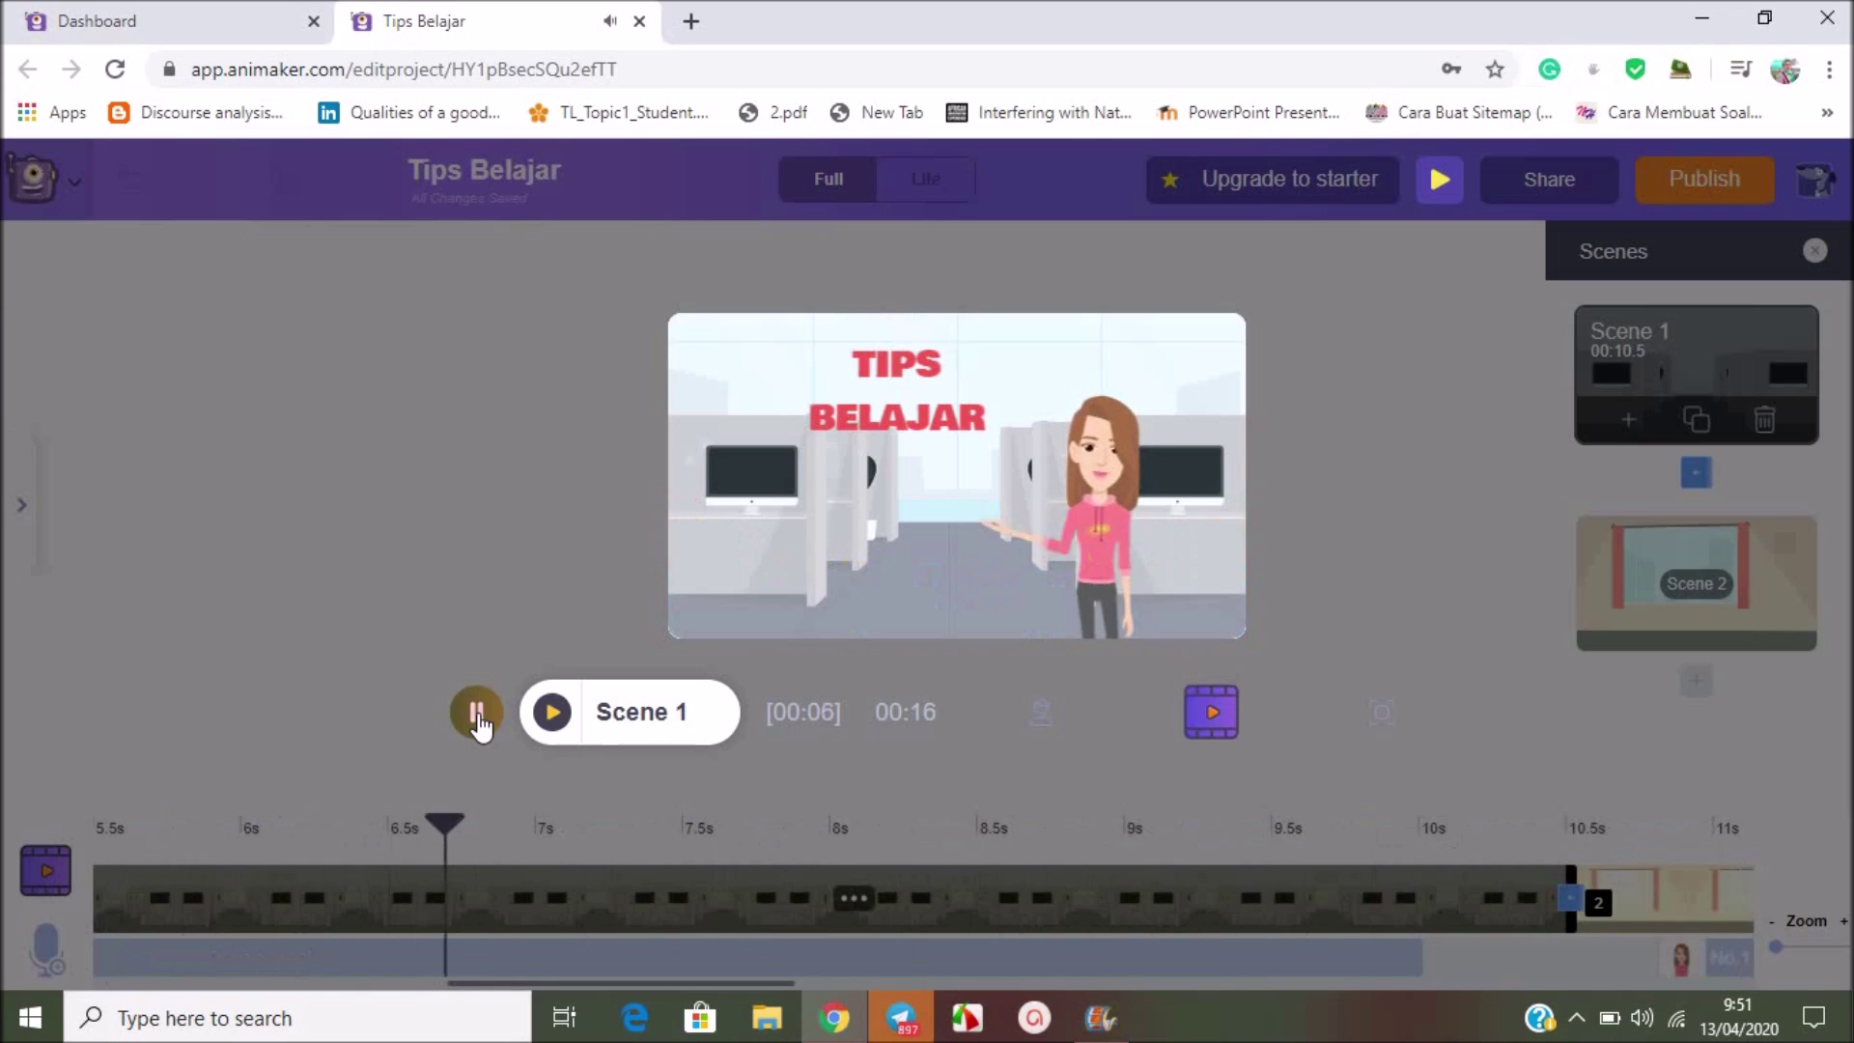
left_click(552, 715)
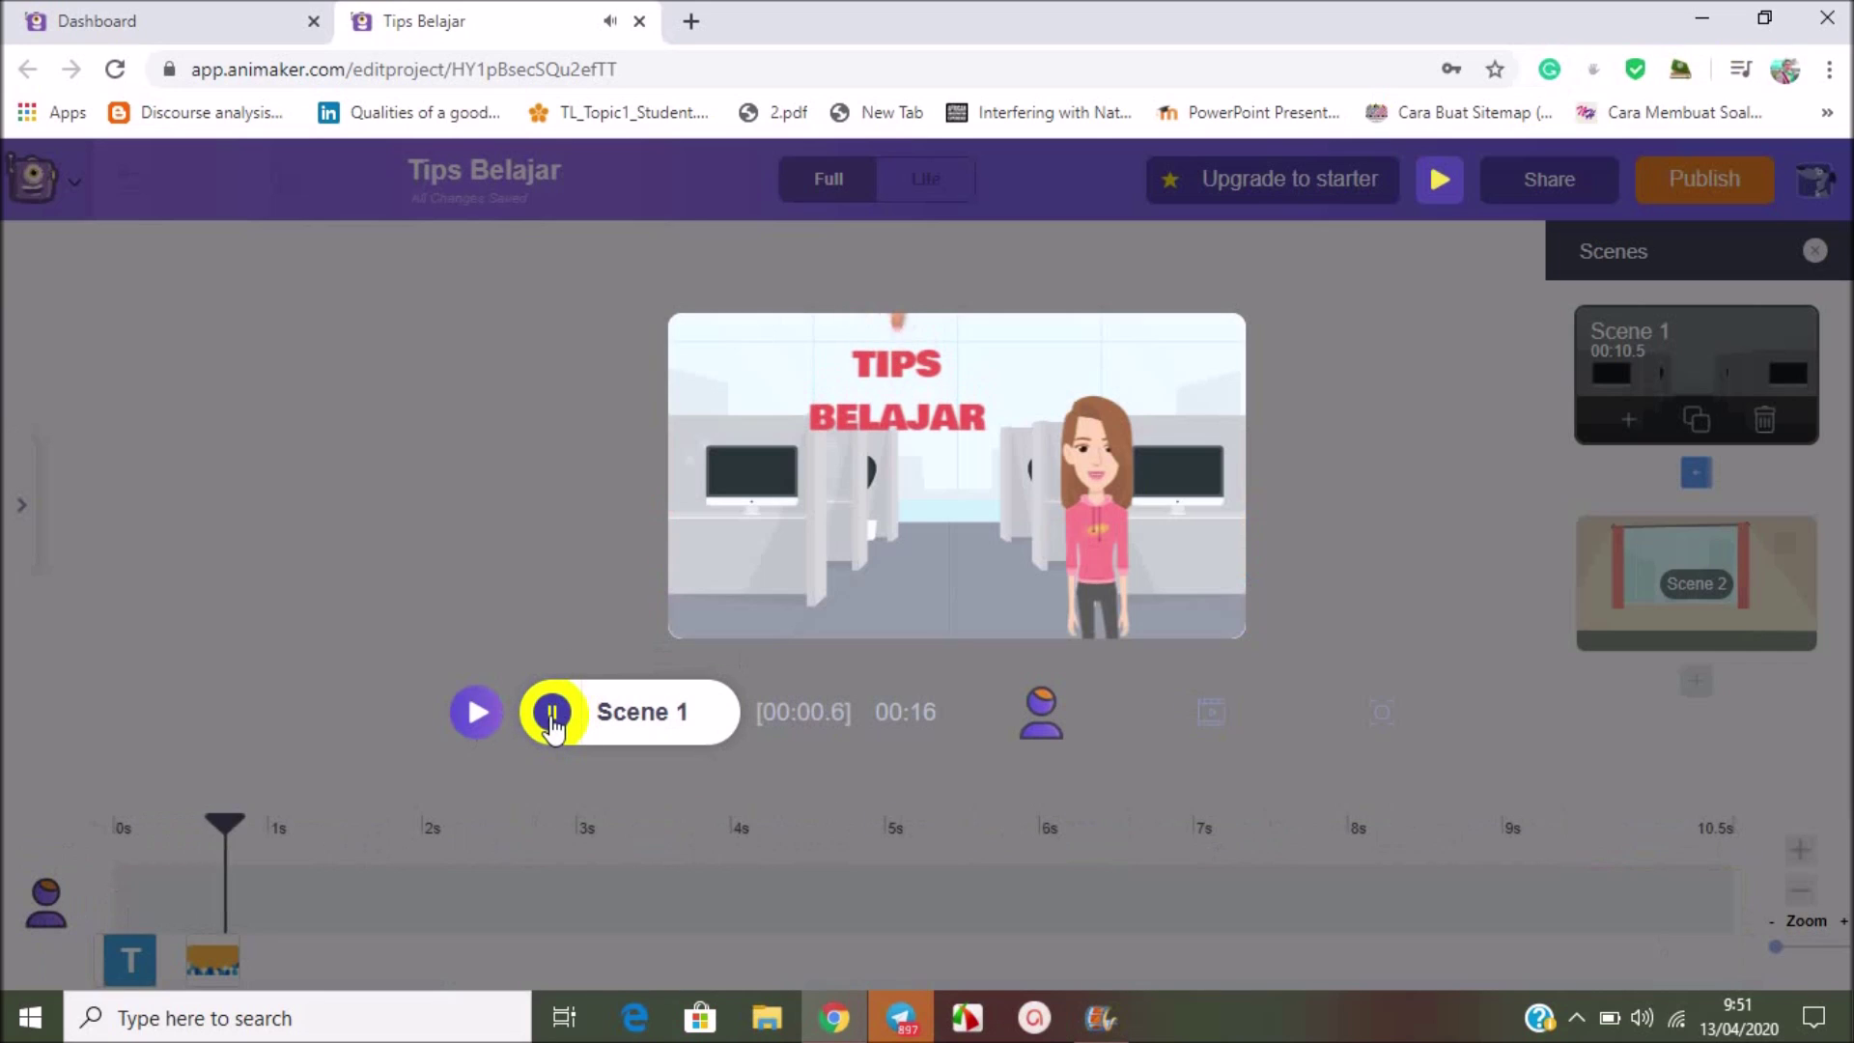
left_click(552, 714)
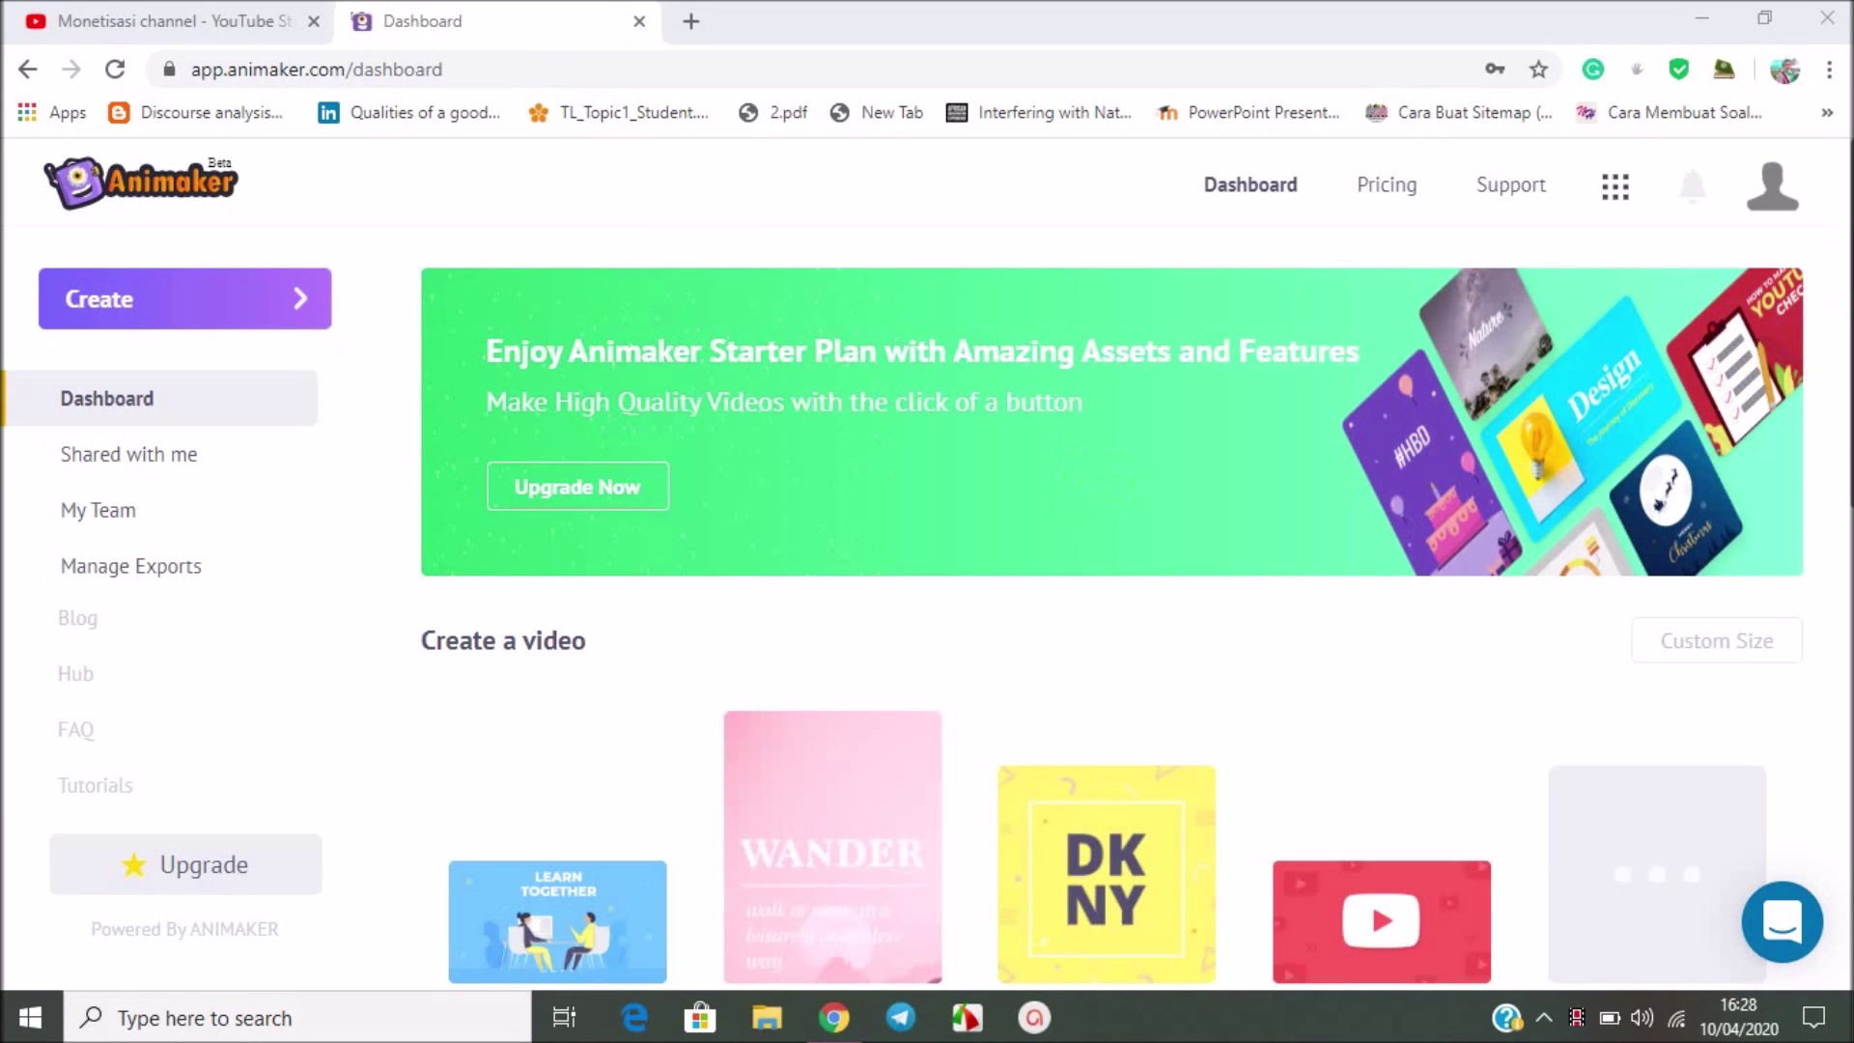
Step: Open the Tips Belajar project from the dashboard's All Projects list
left_click(1253, 198)
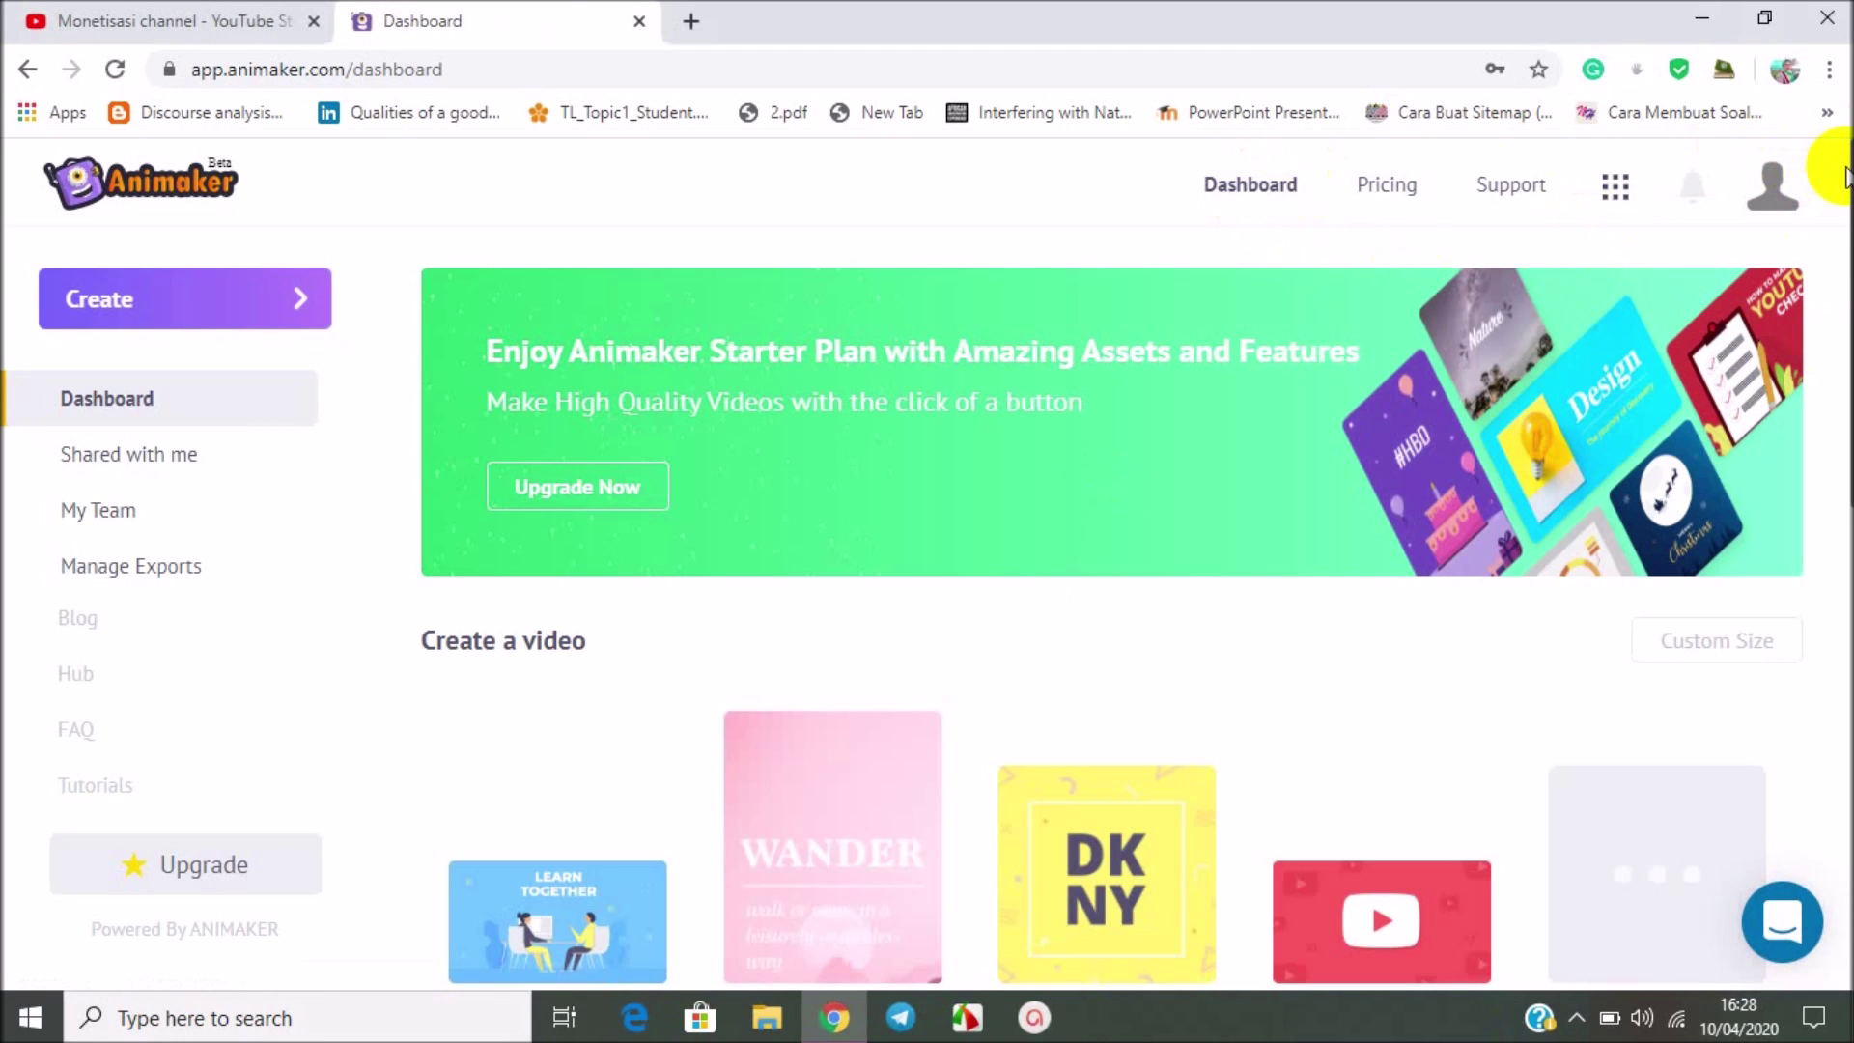
scroll(1846, 166, "down", 5)
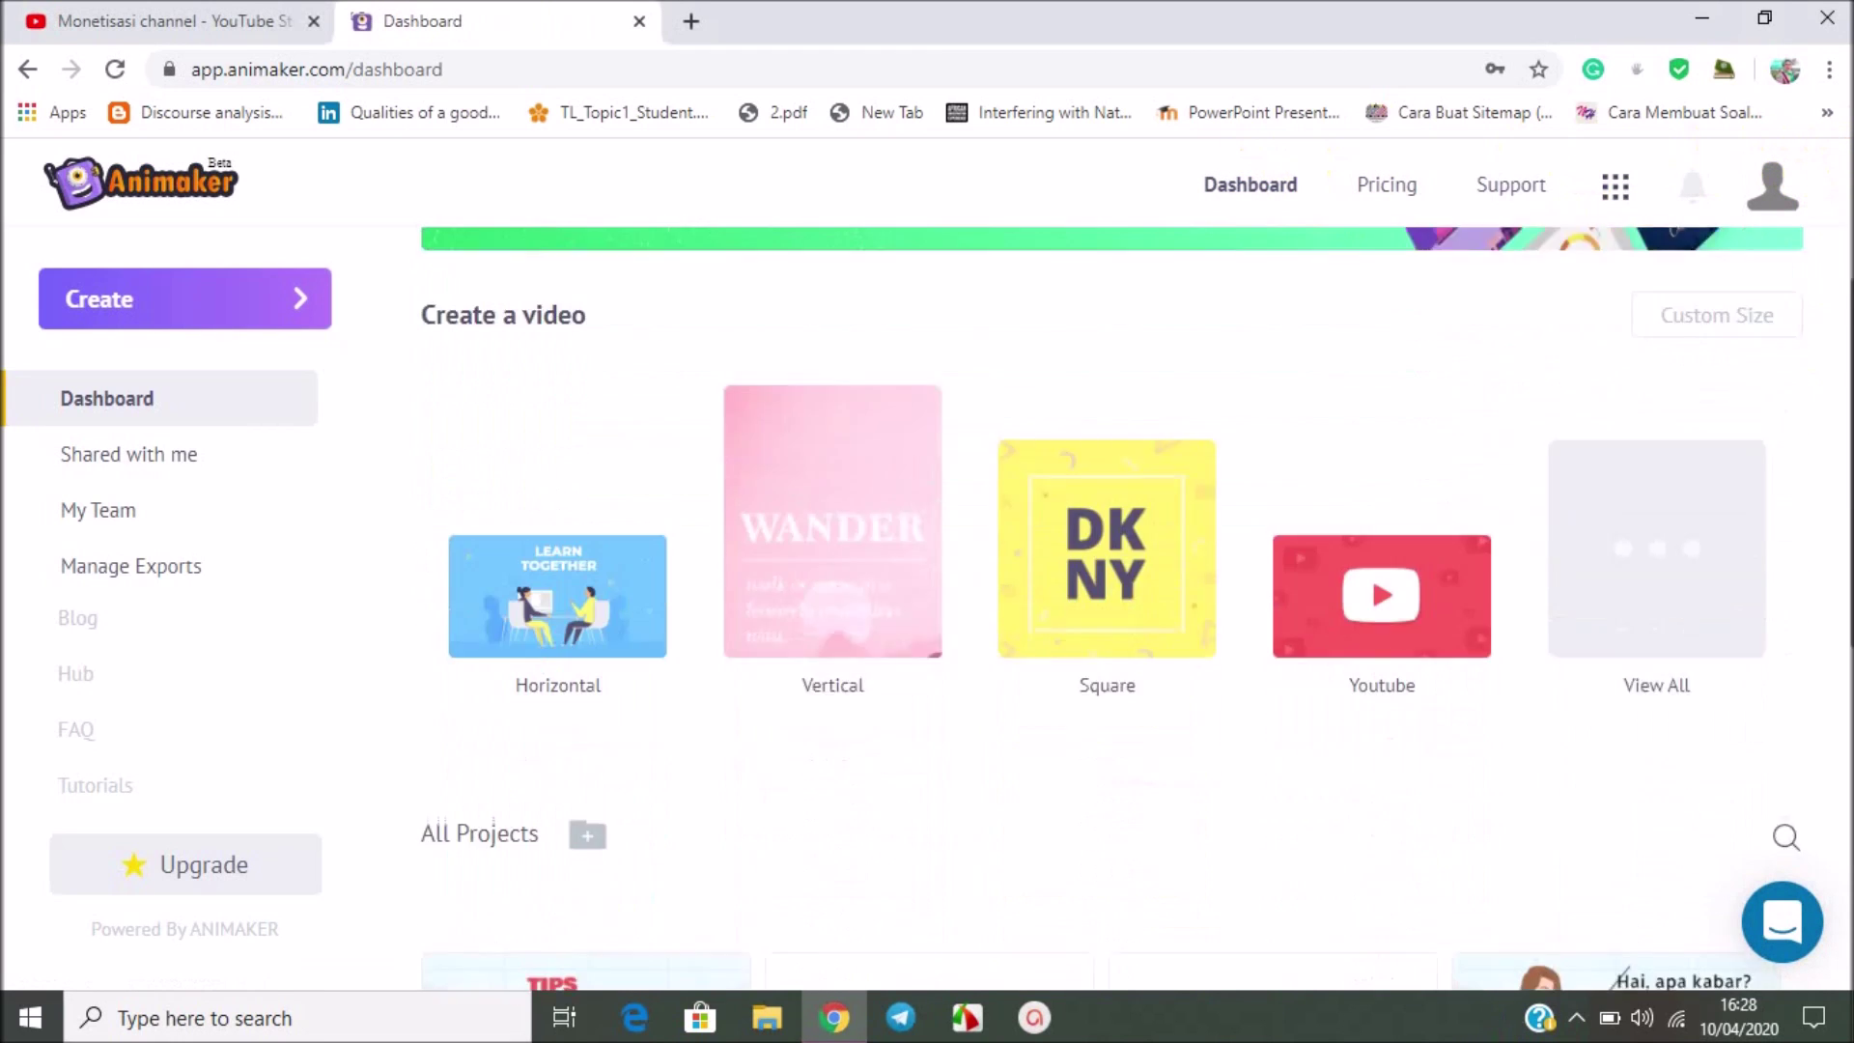
scroll(1136, 608, "down", 1)
scroll(1136, 608, "down", 1)
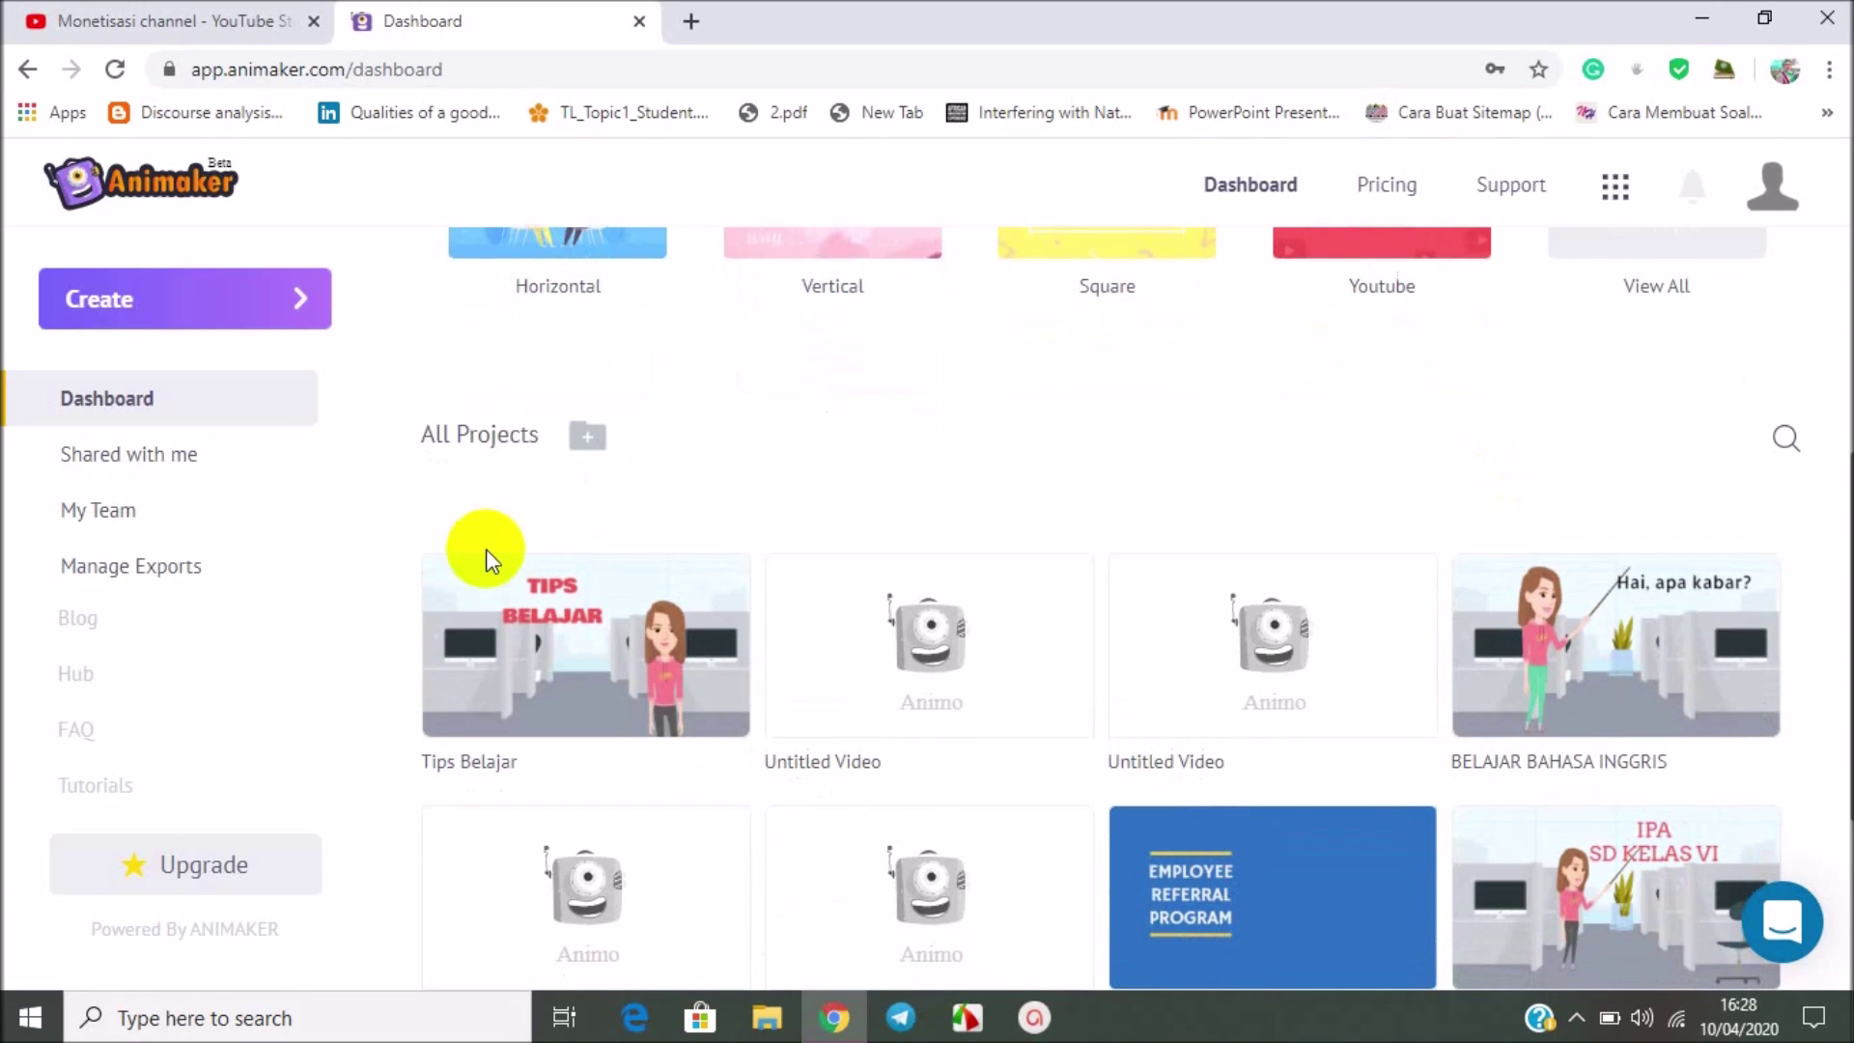
mouse_move(912, 687)
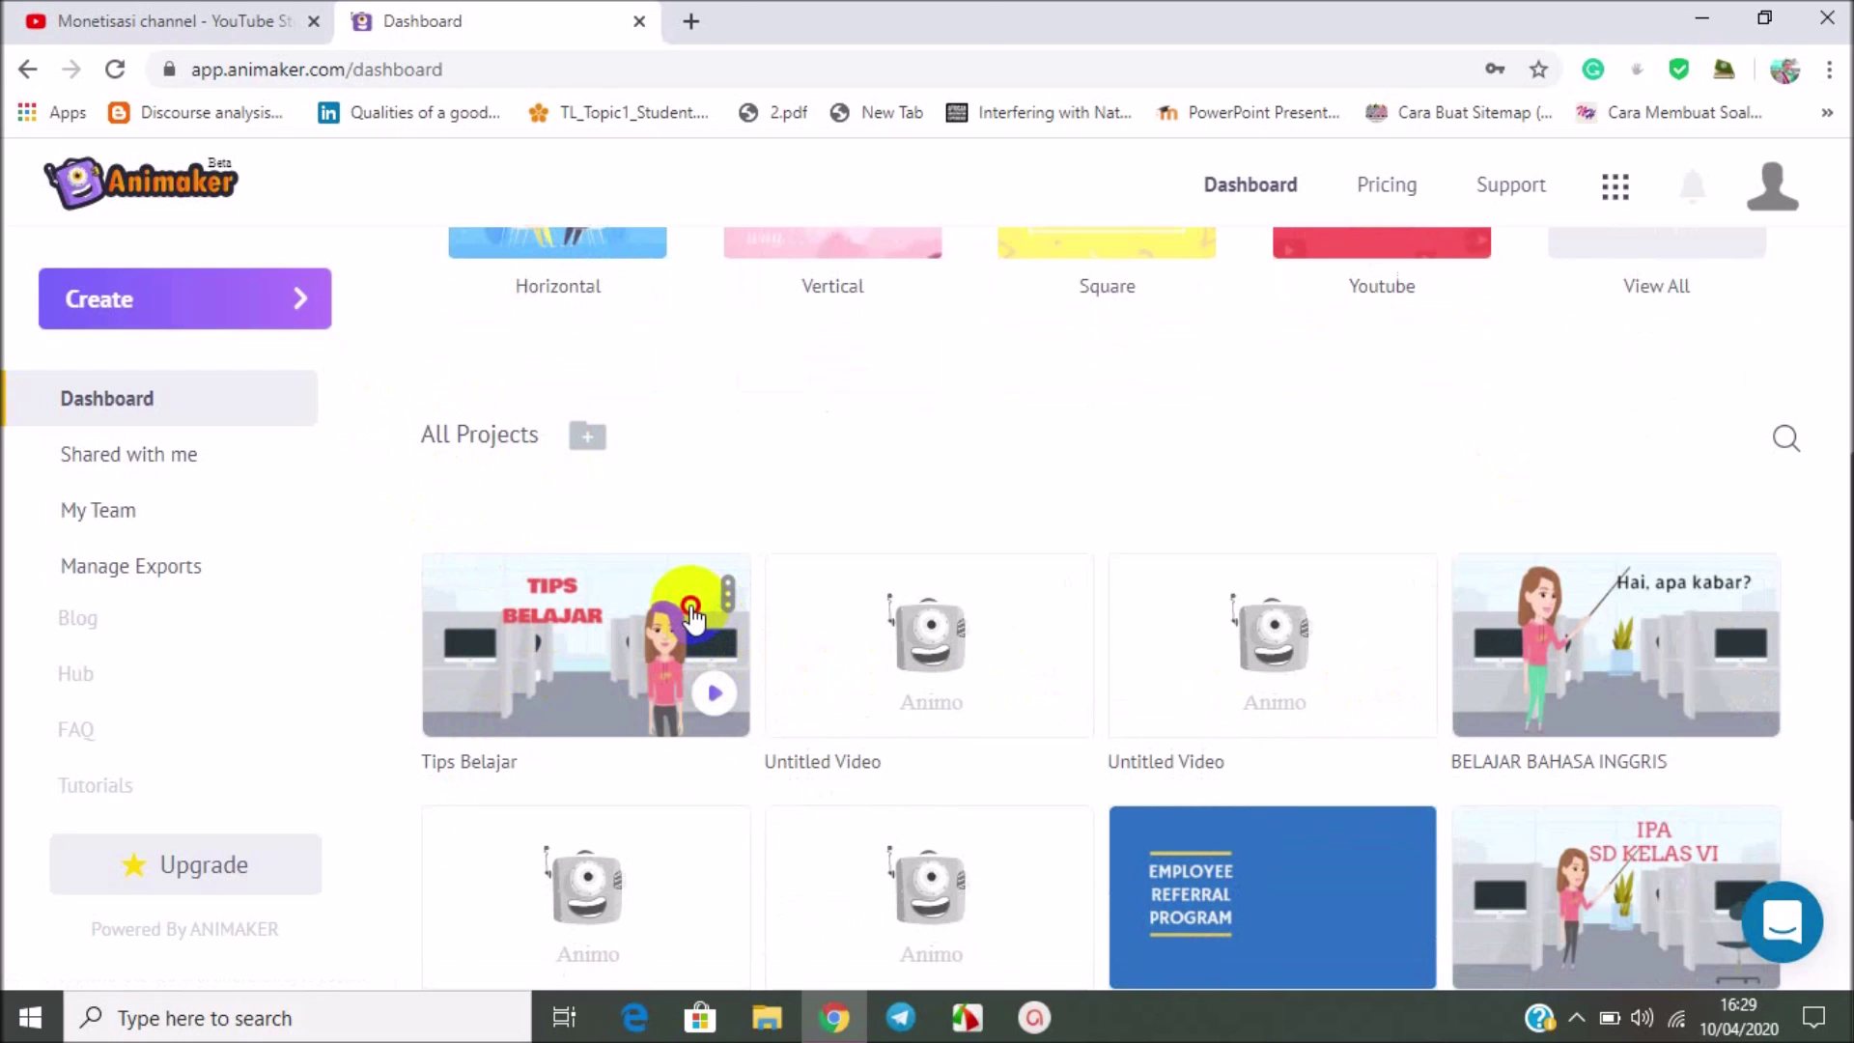
left_click(690, 606)
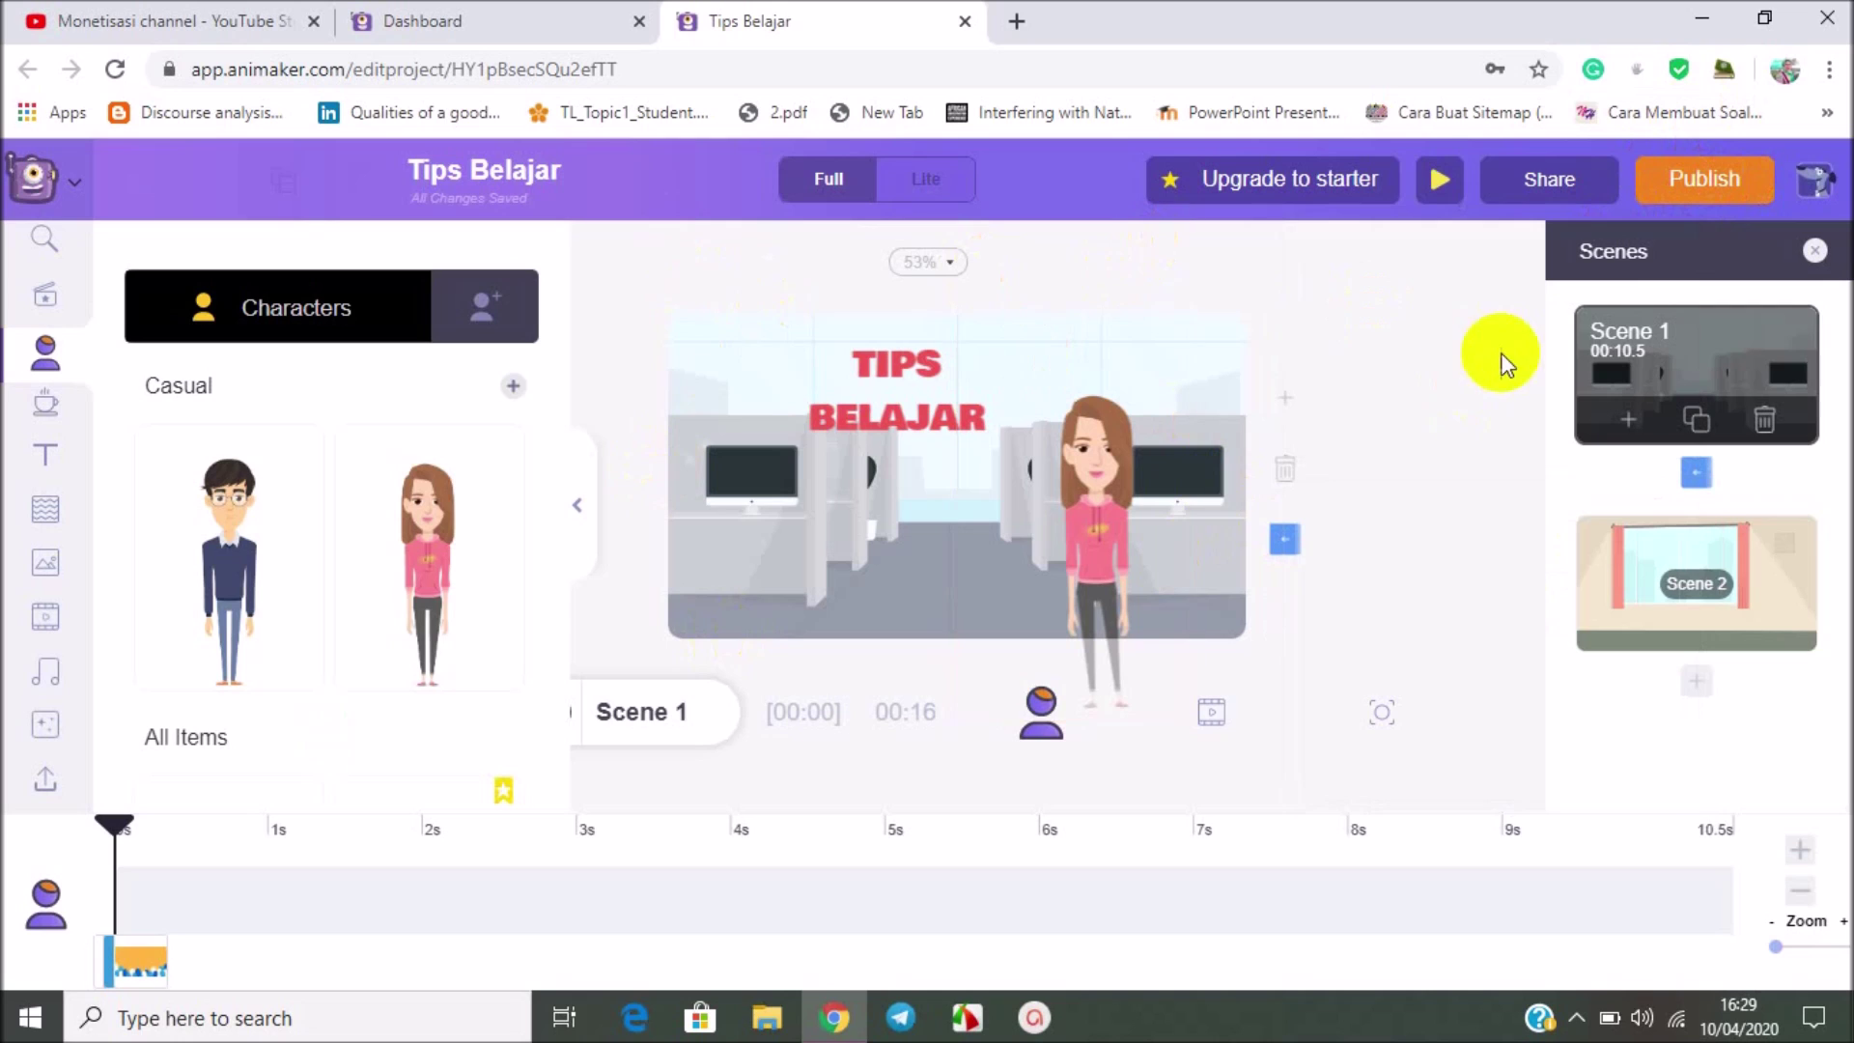
Step: Download the Tips Belajar video as an HD 720p mp4
left_click(1711, 193)
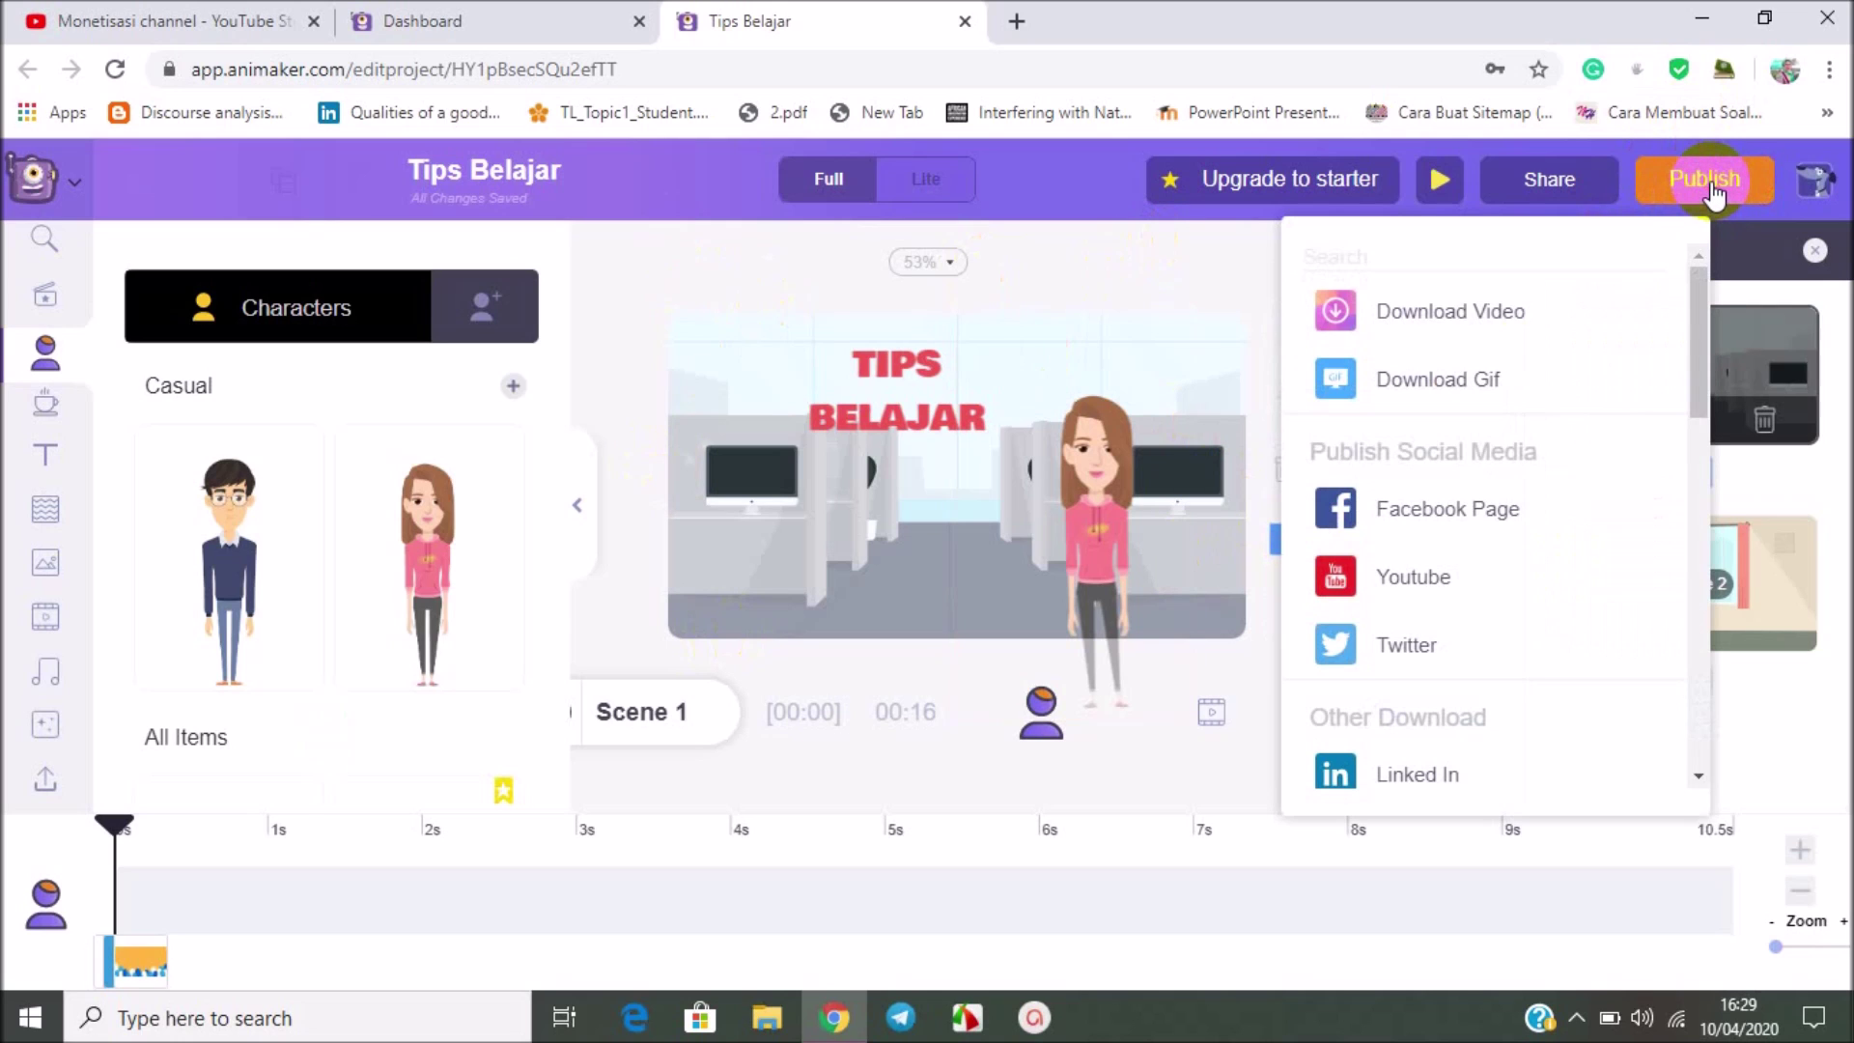
left_click(1496, 320)
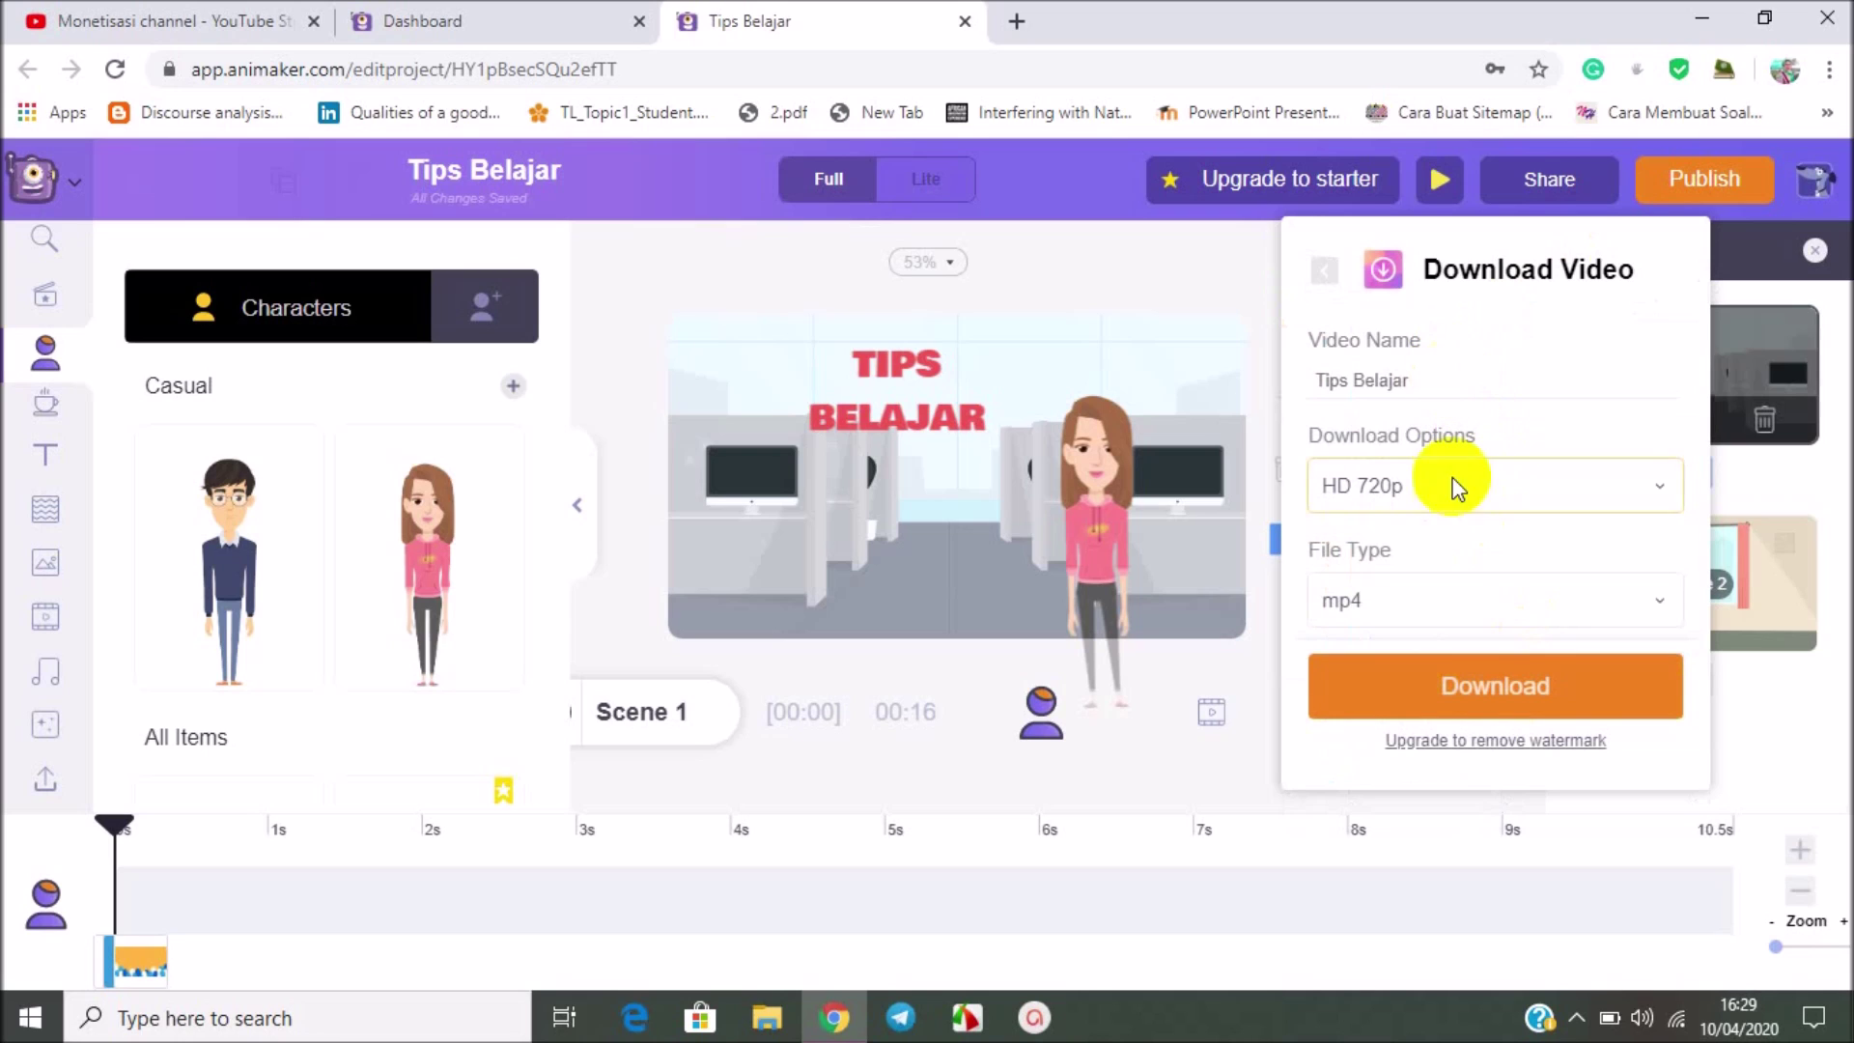
left_click(1494, 708)
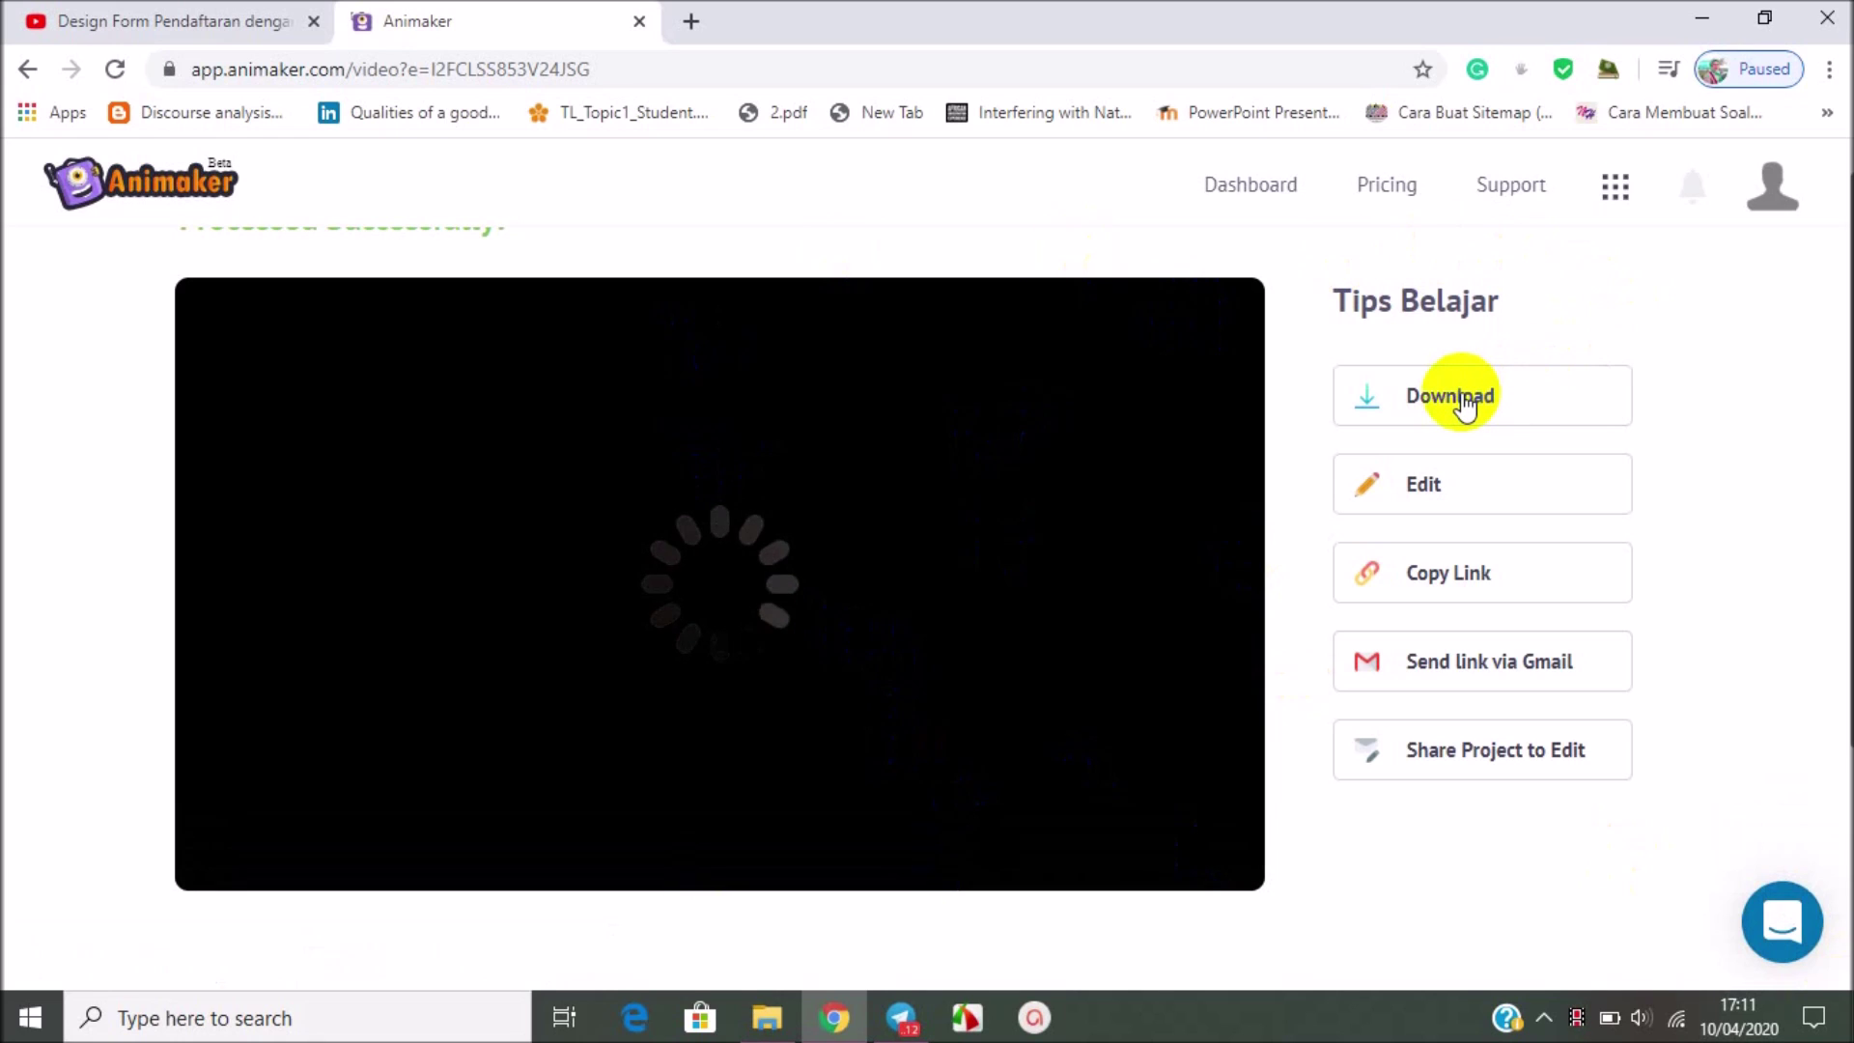
Step: Download the rendered Tips Belajar mp4 and return to the All Projects dashboard
left_click(1459, 406)
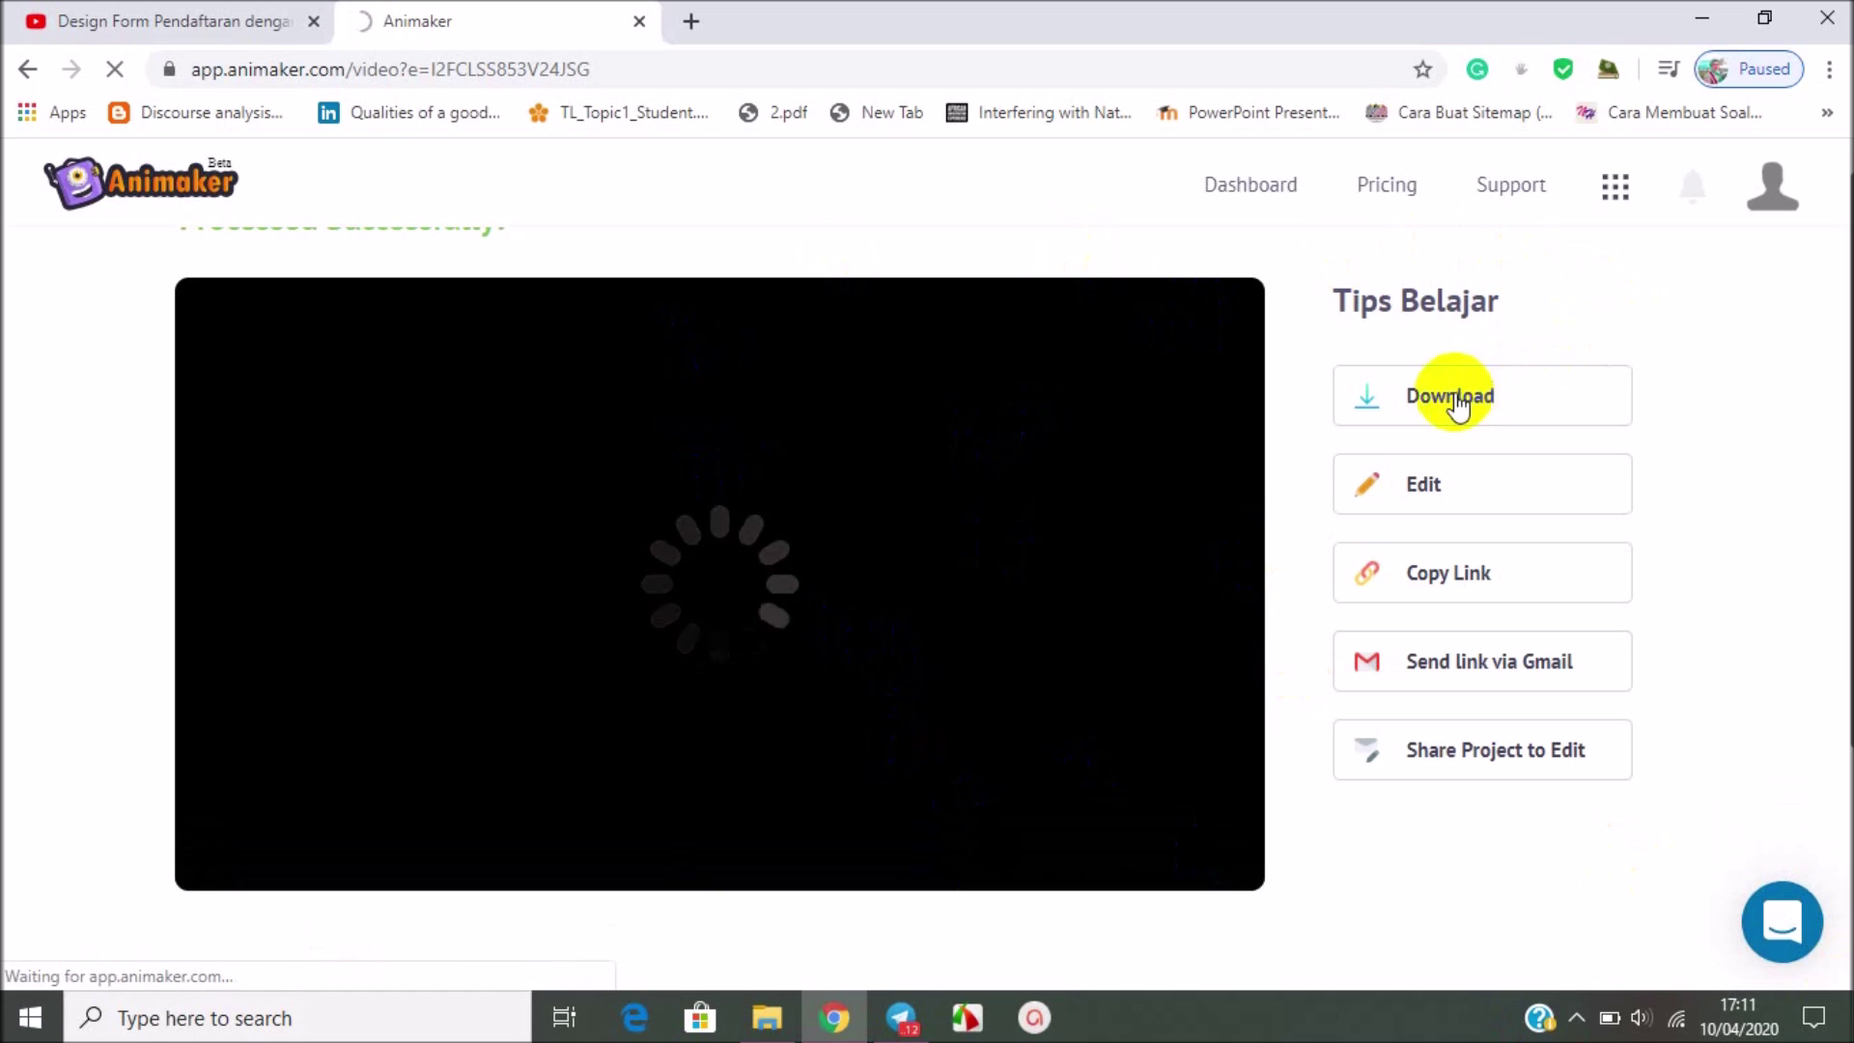
left_click(280, 912)
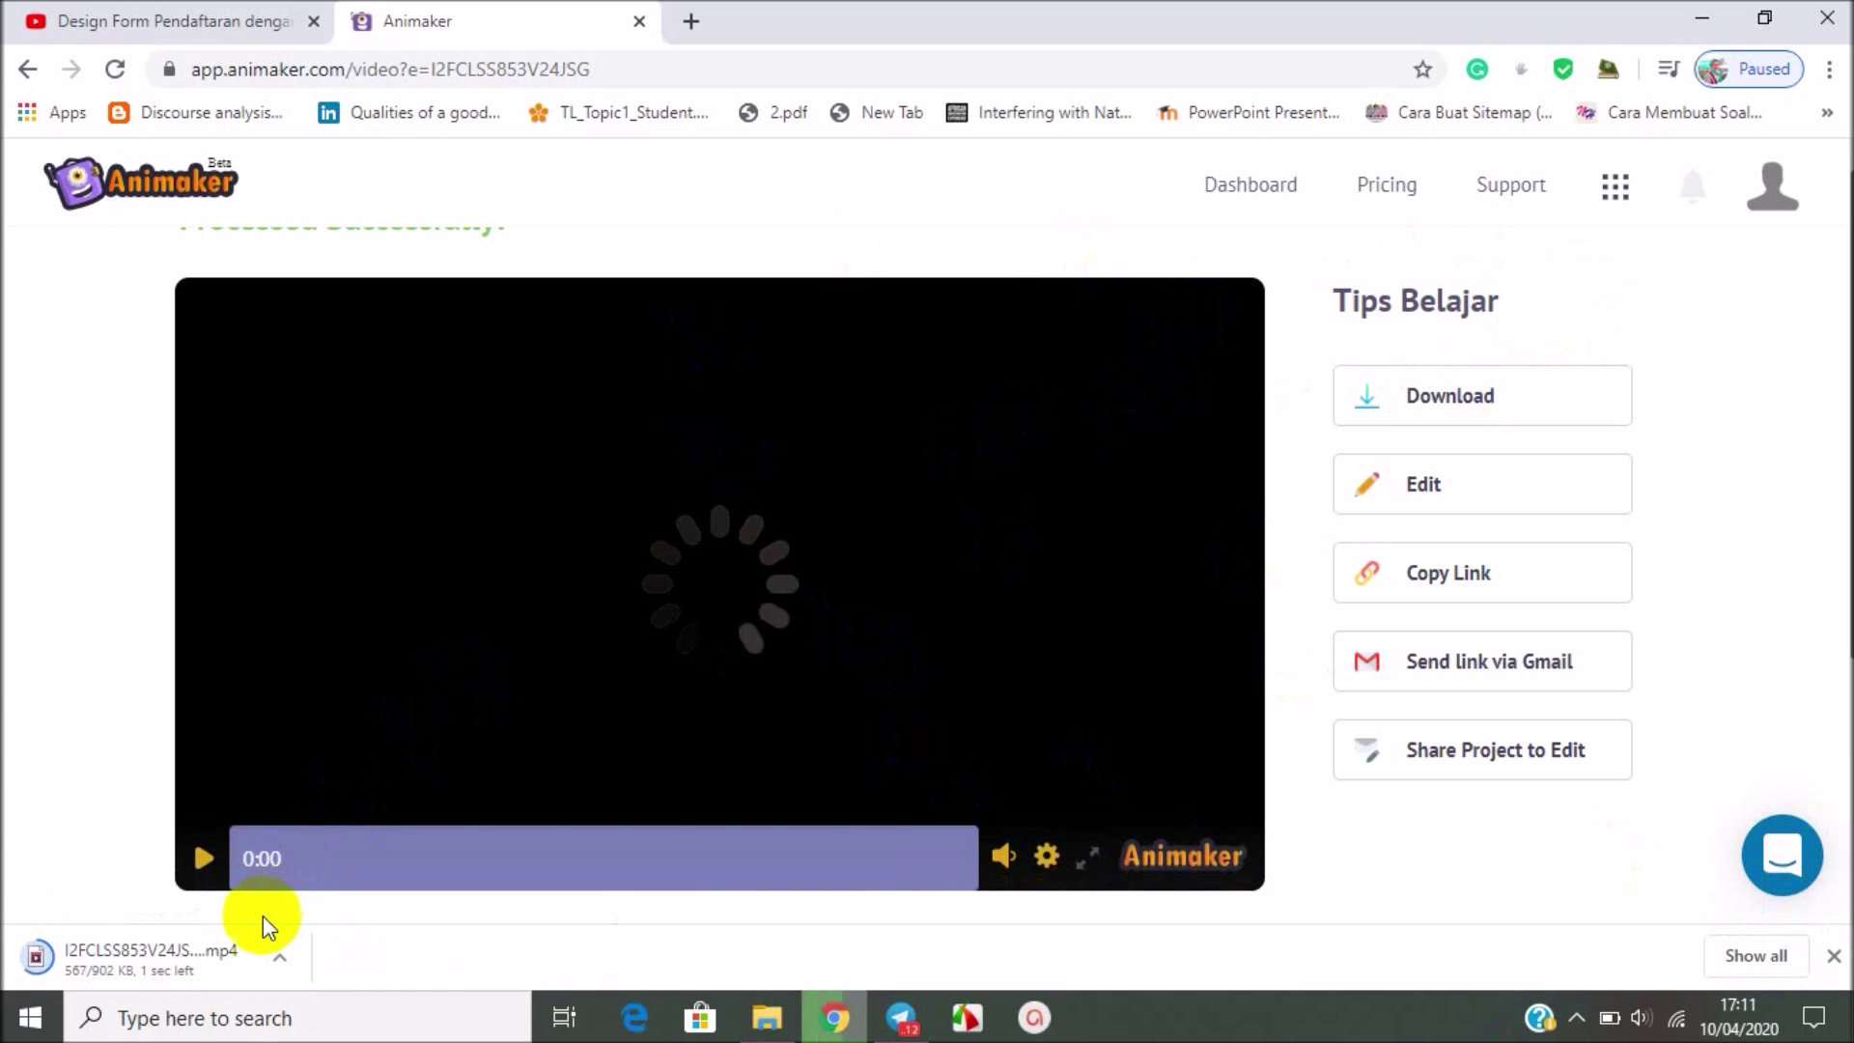
left_click(519, 853)
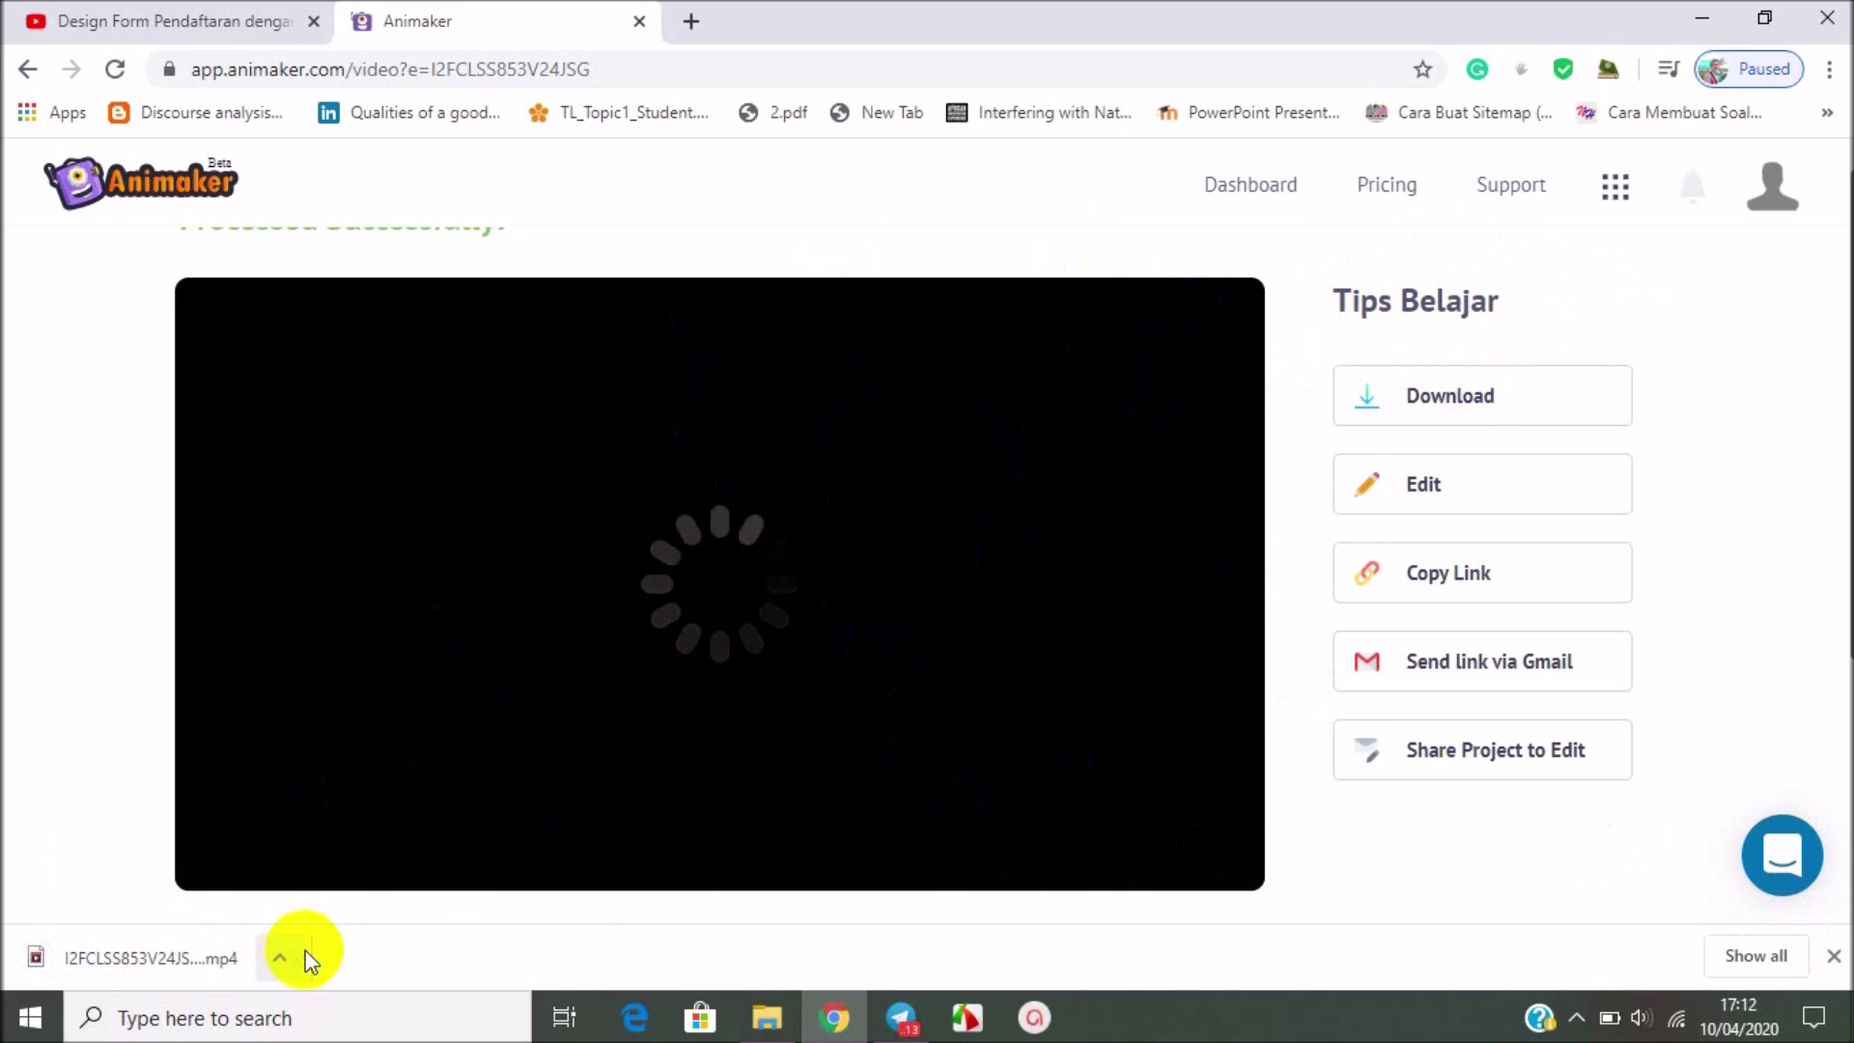
left_click(908, 922)
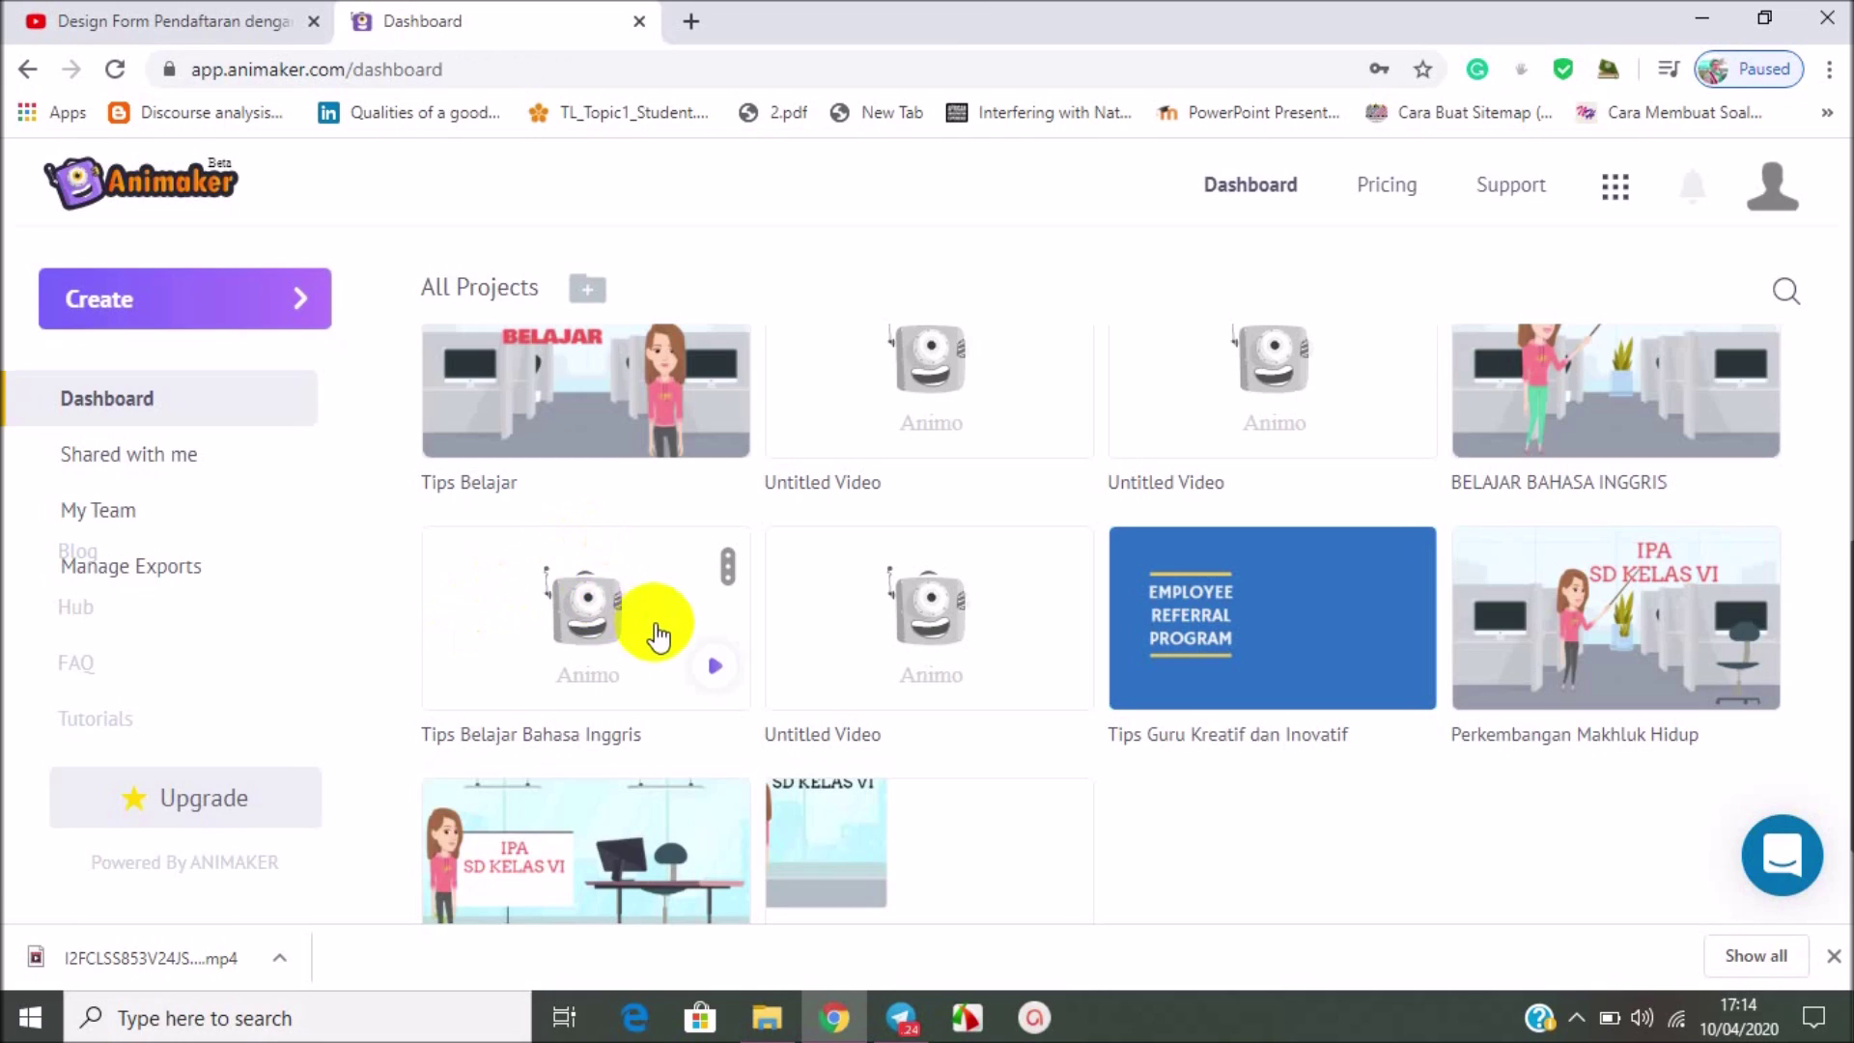
Step: Open the Tips Belajar Bahasa Inggris video page in a new tab and start its playback
left_click(714, 666)
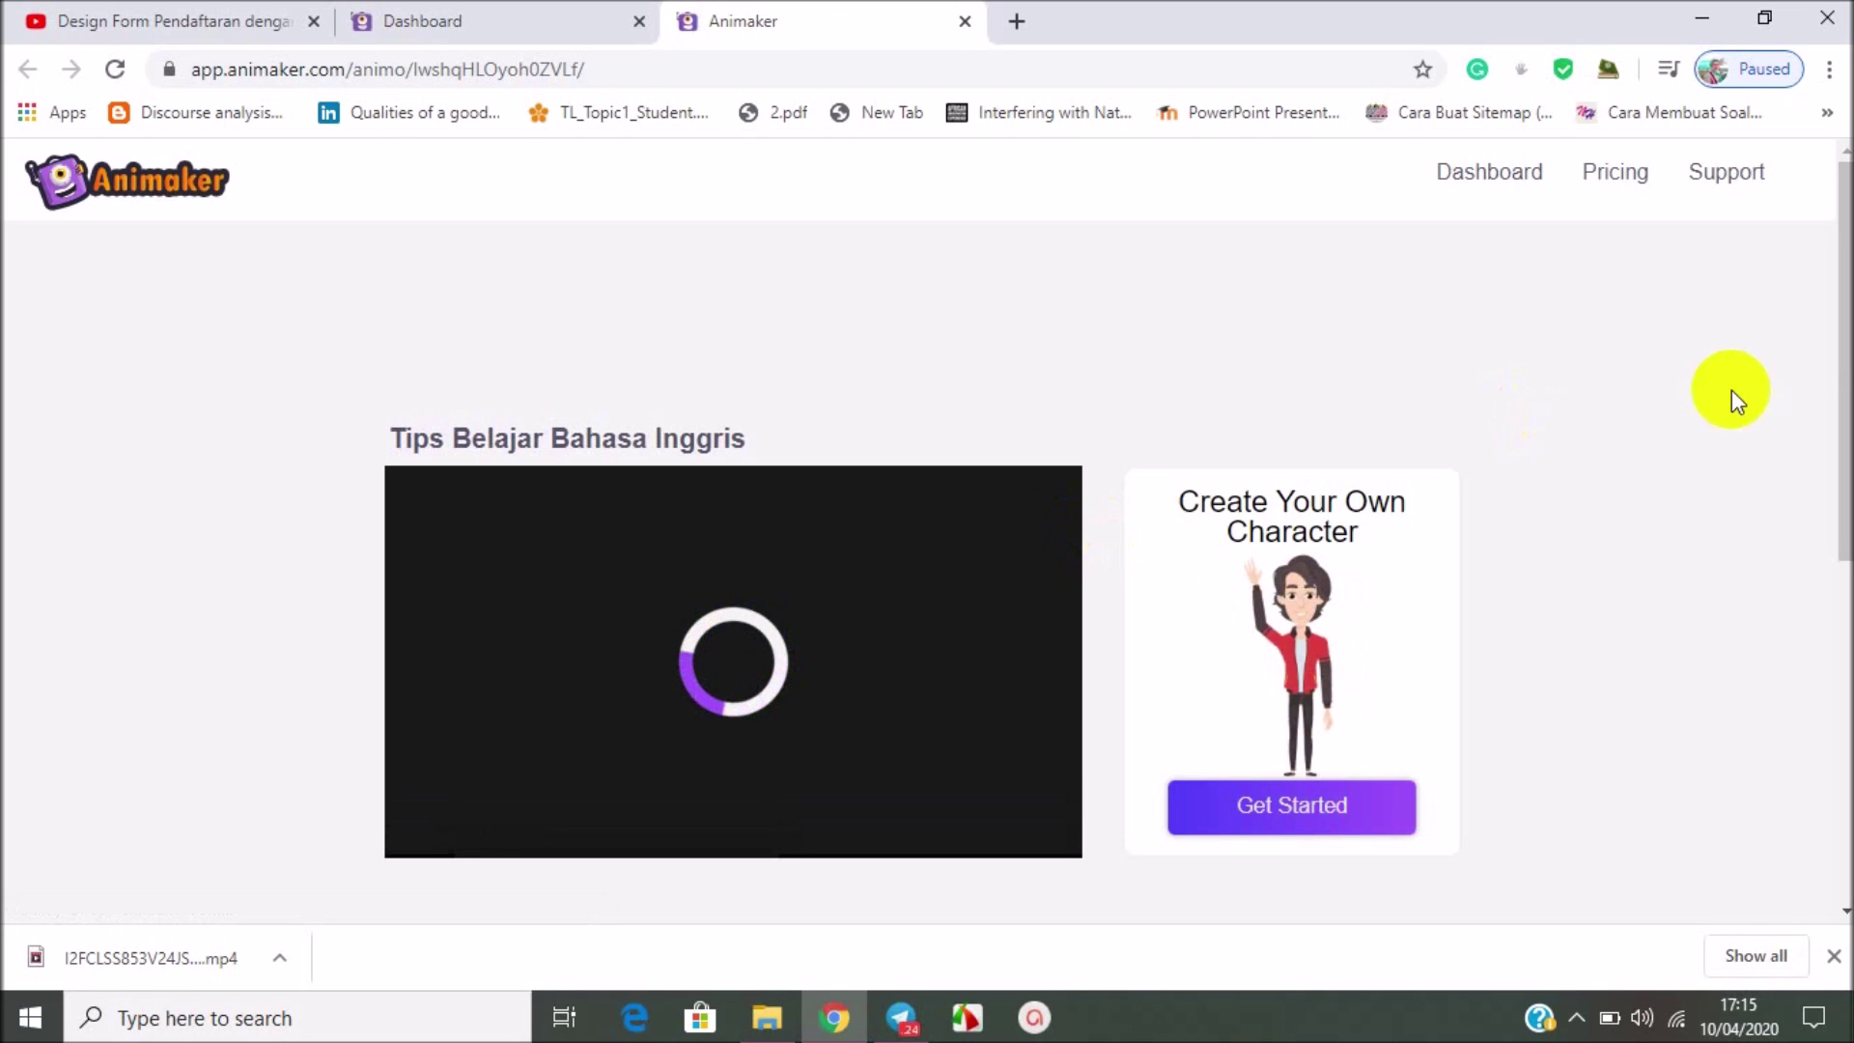
left_click_drag(1842, 359, 1844, 396)
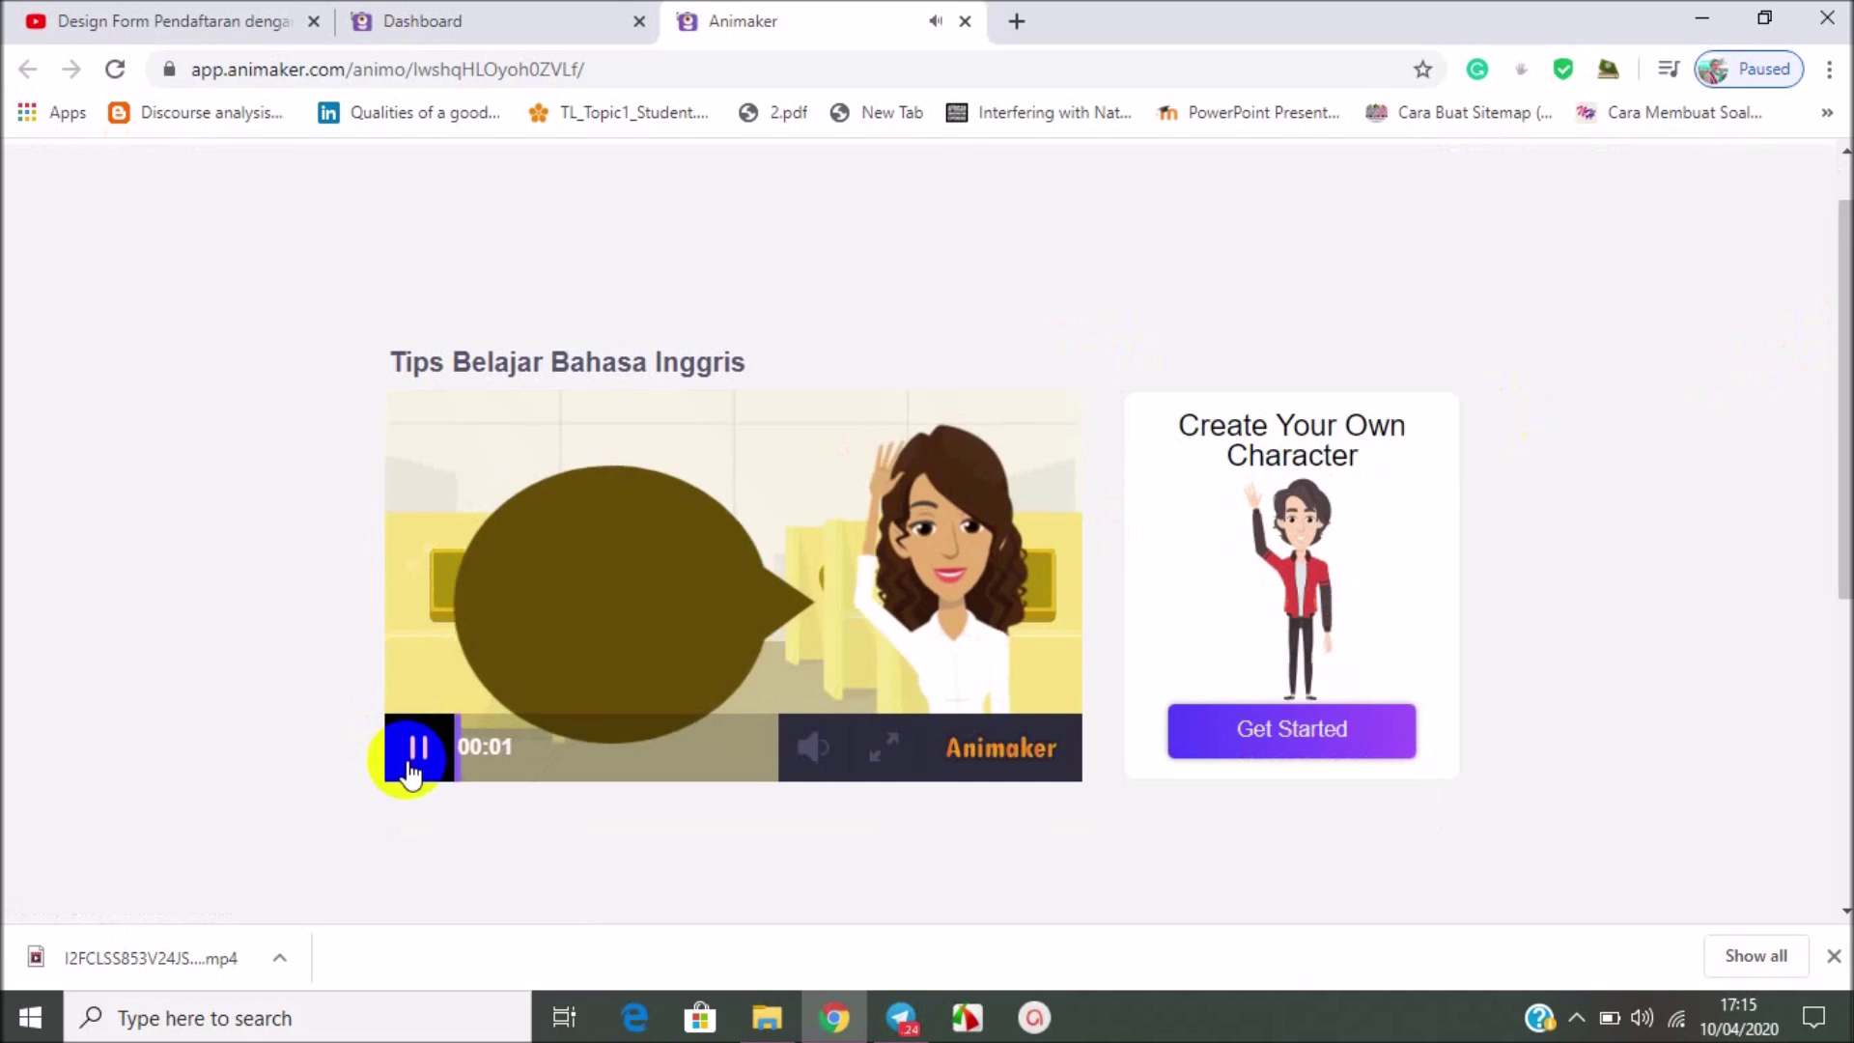